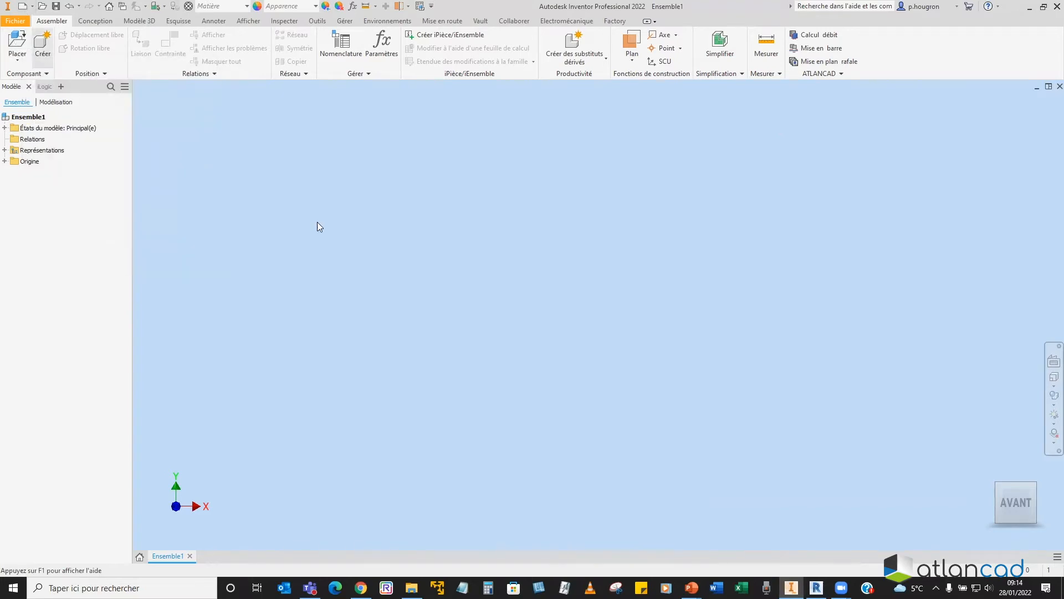
Step: Start importing the Revit project UsineDemoMFG_1.rvt from the webi folder as a component of the empty assembly
left_click(18, 41)
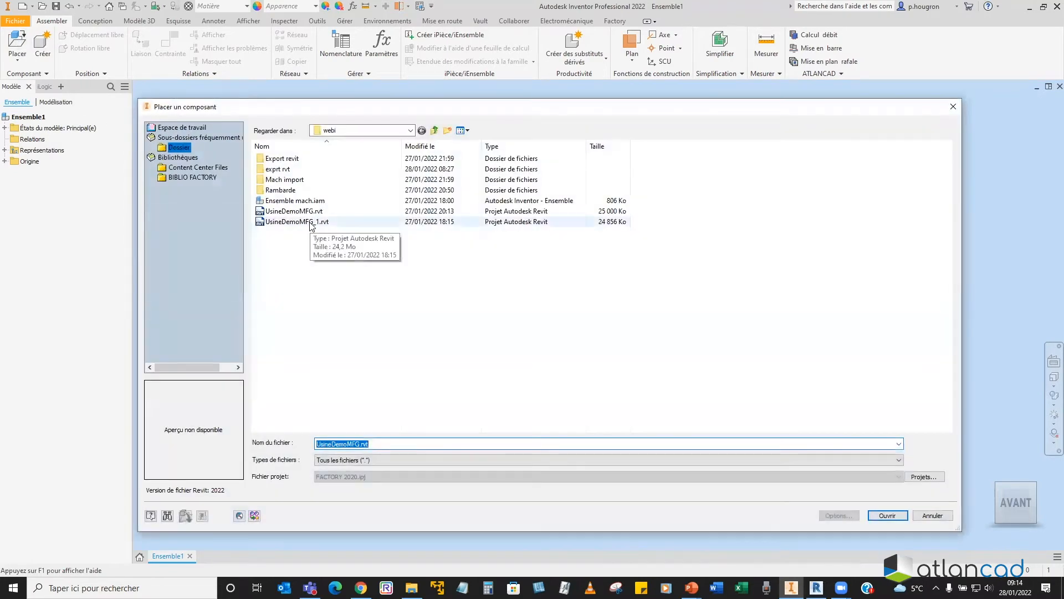
left_click(311, 222)
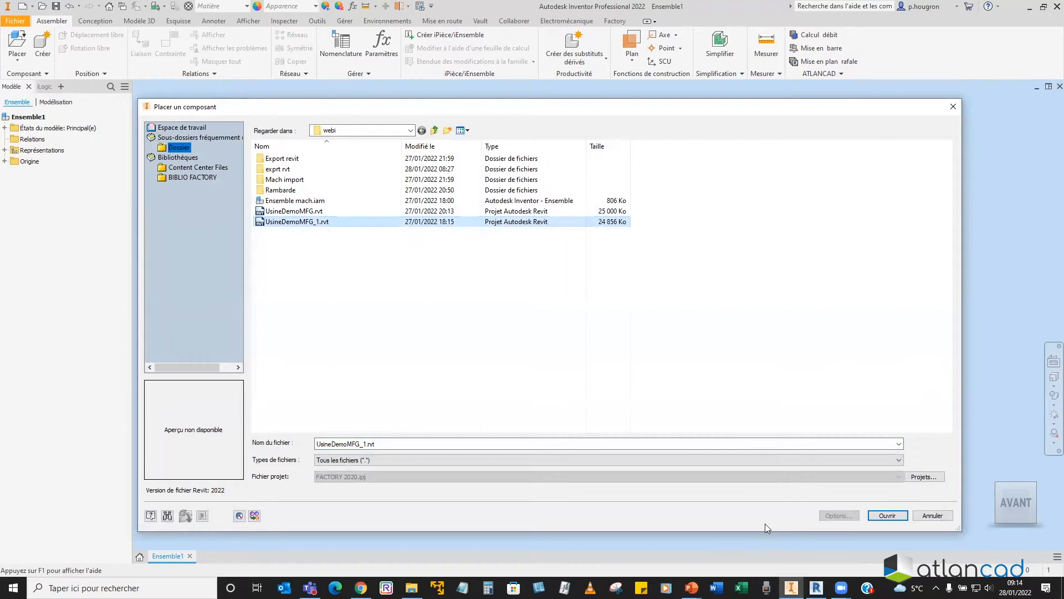
left_click(888, 516)
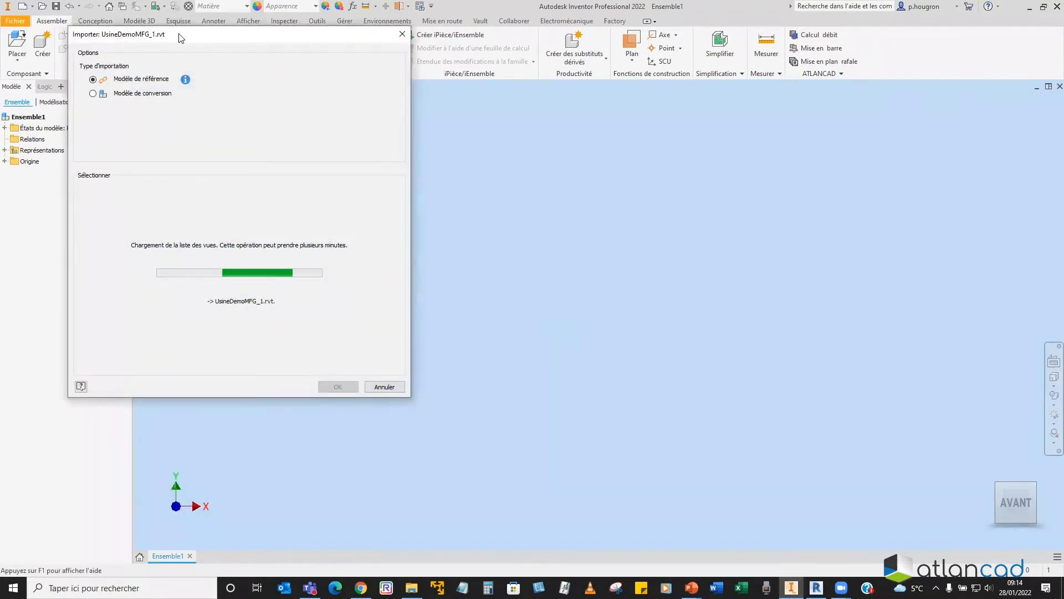
left_click_drag(181, 38, 302, 109)
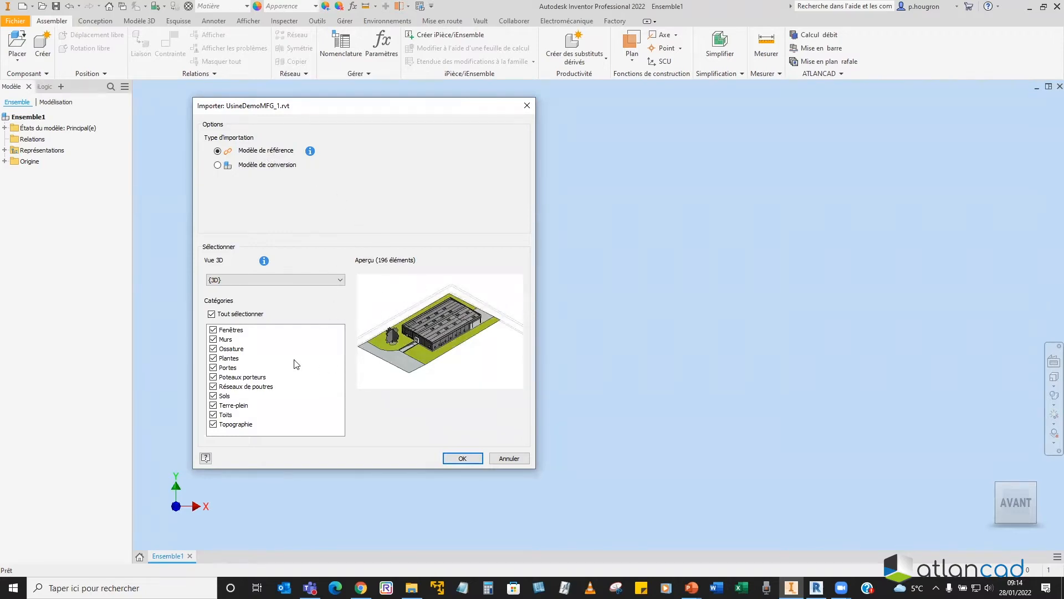
Step: Choose 3D Coupe as the Revit 3D view to import
left_click(240, 279)
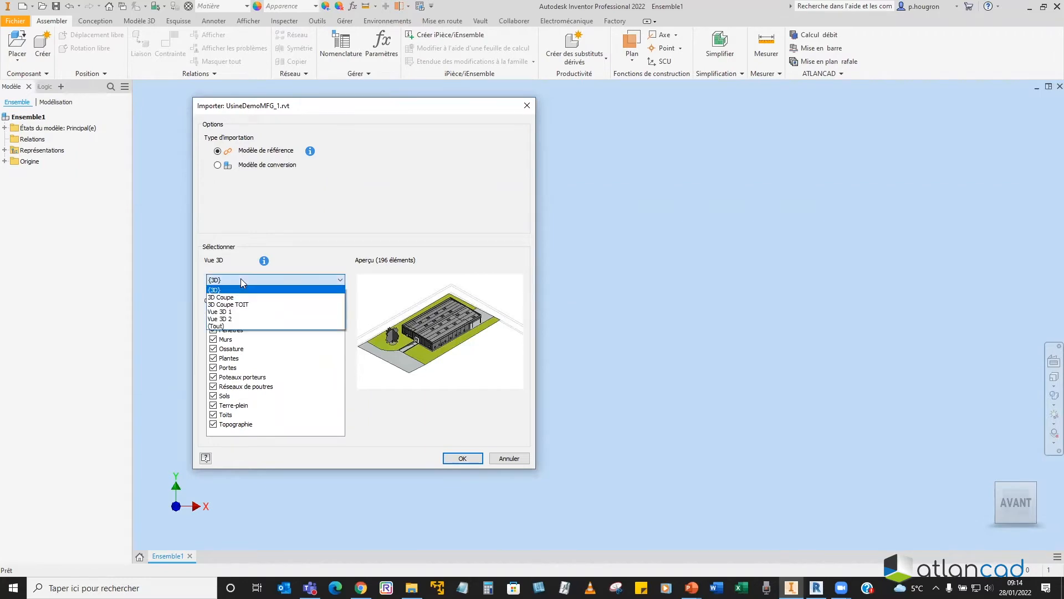
key("Down")
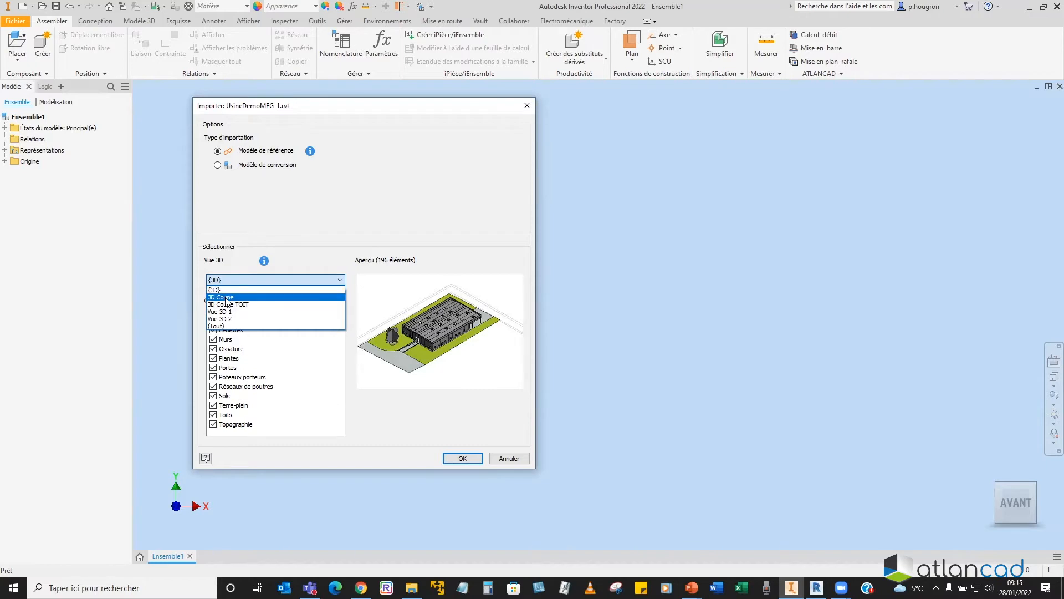
left_click(227, 297)
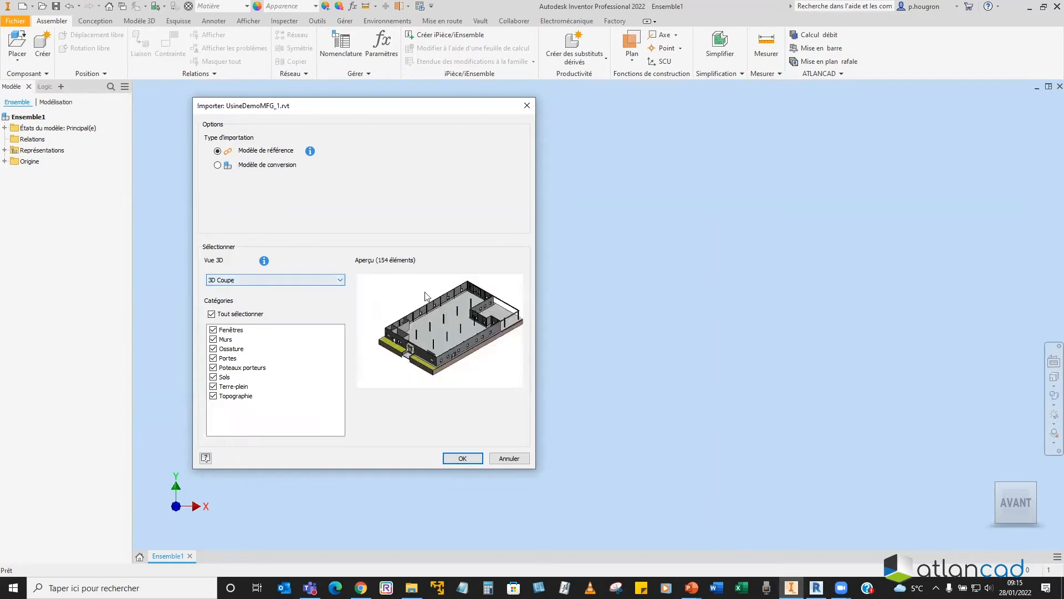
Step: Preview the 3D Coupe TOIT view and return the selection to 3D Coupe
left_click(275, 279)
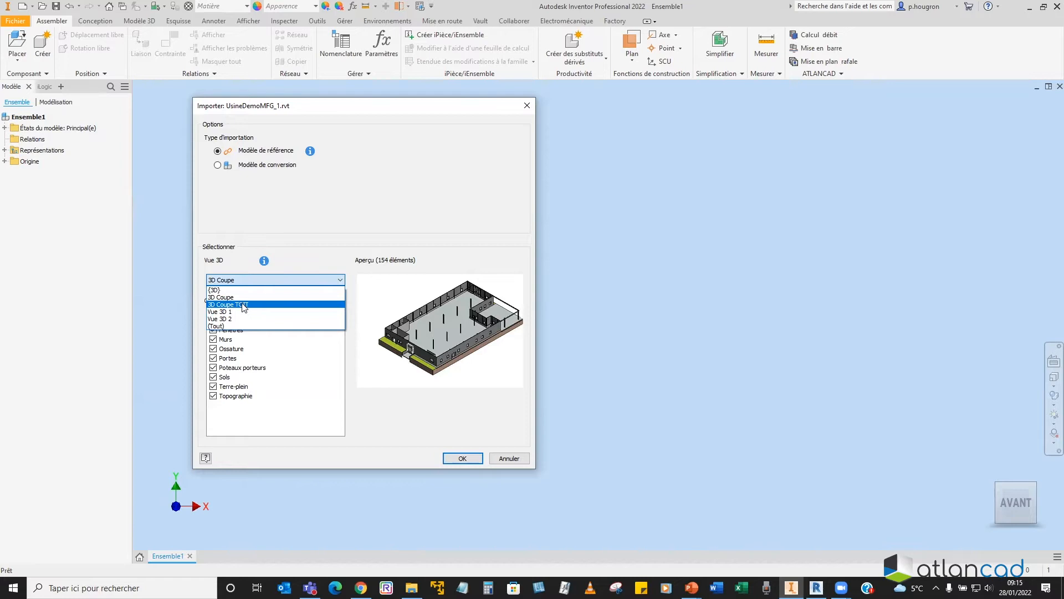
left_click(244, 304)
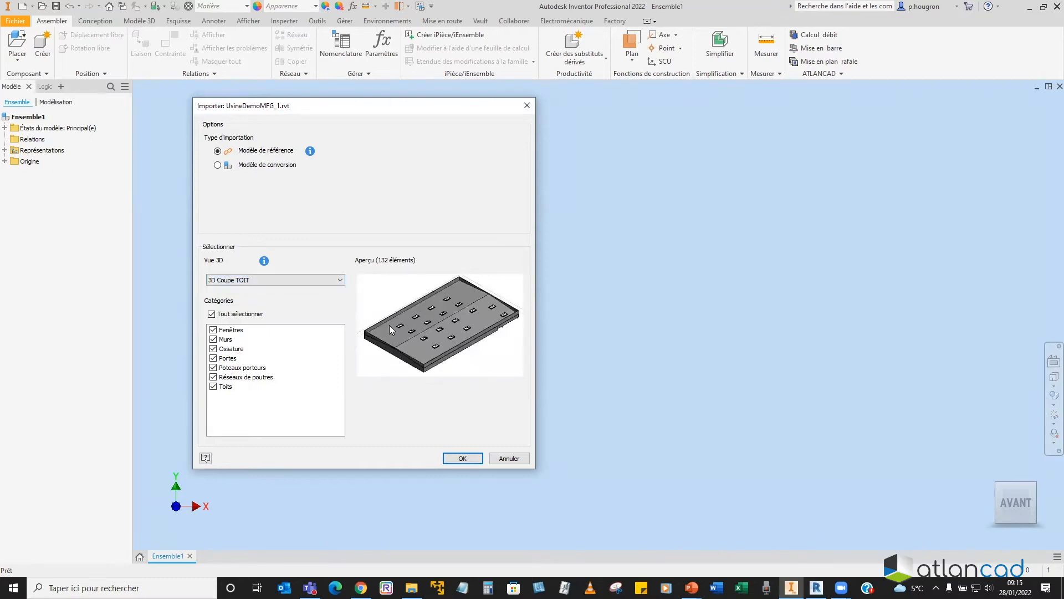
left_click(278, 281)
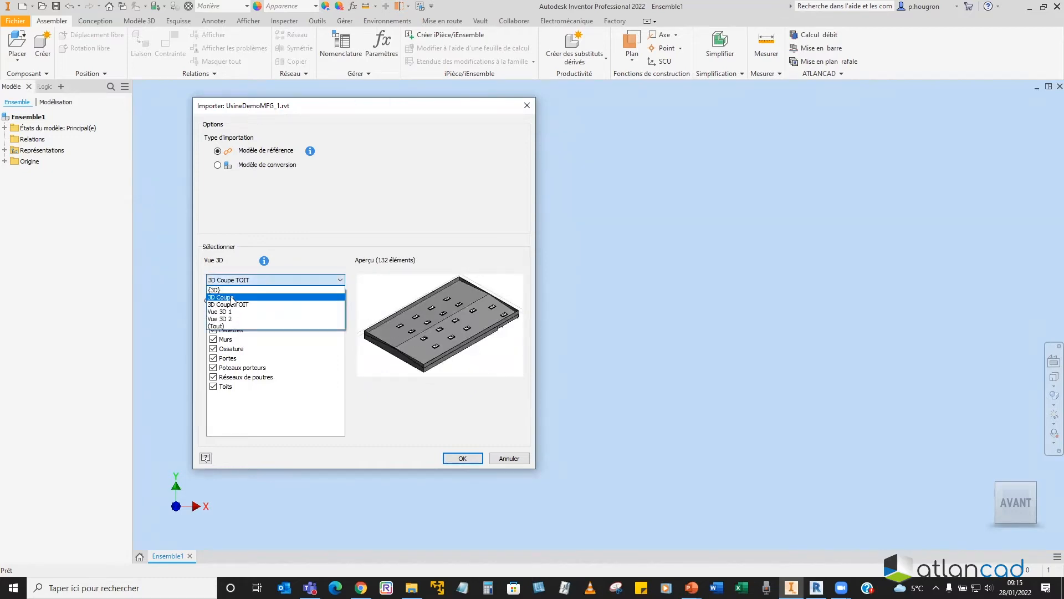
left_click(238, 298)
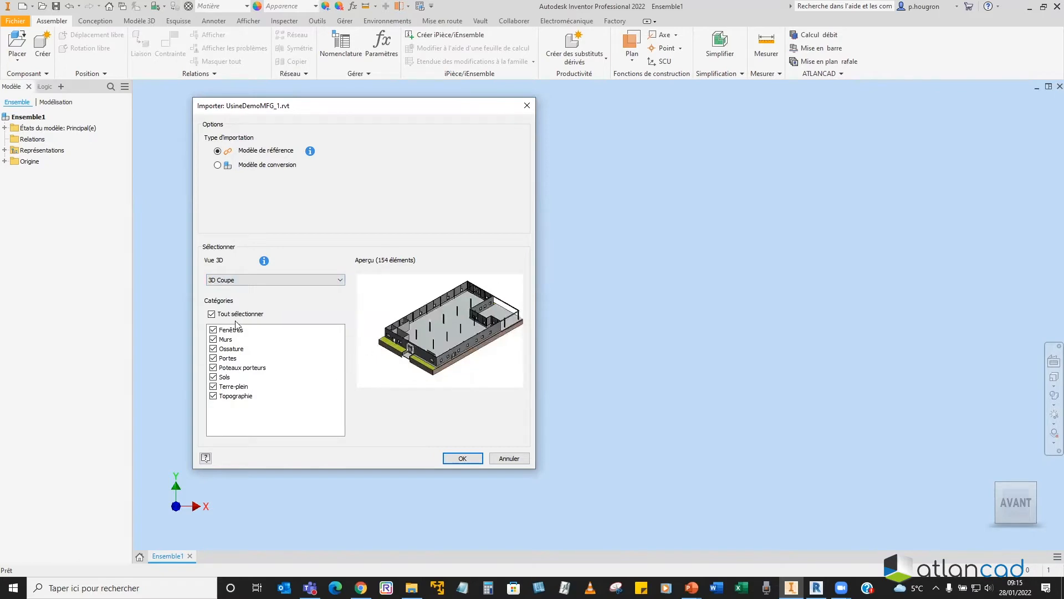
Step: Exclude the Topographie and Terre-plein categories and import the building as a reference model
left_click(213, 396)
left_click(213, 386)
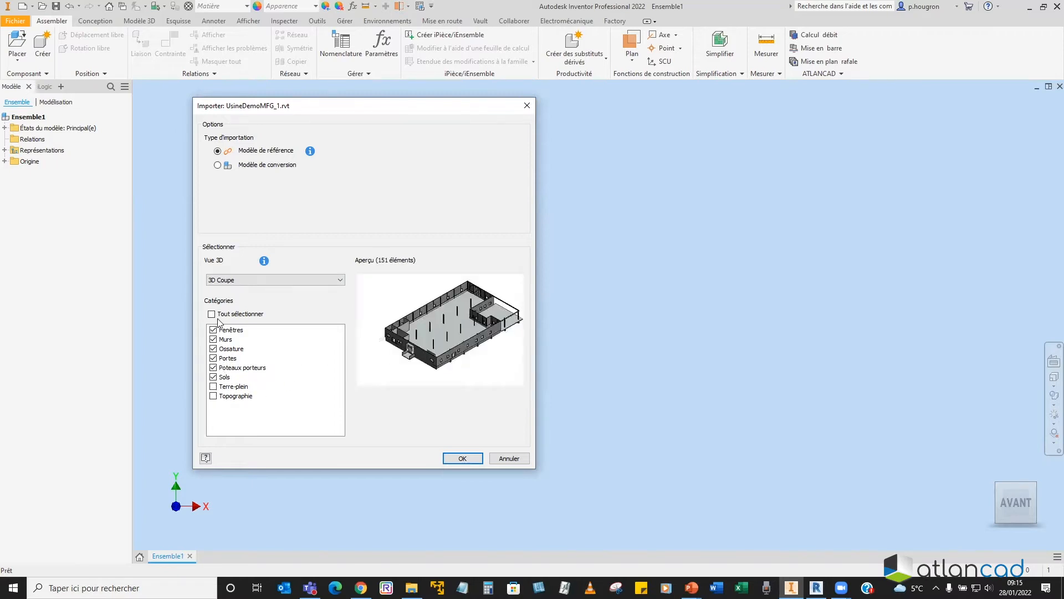
left_click(463, 461)
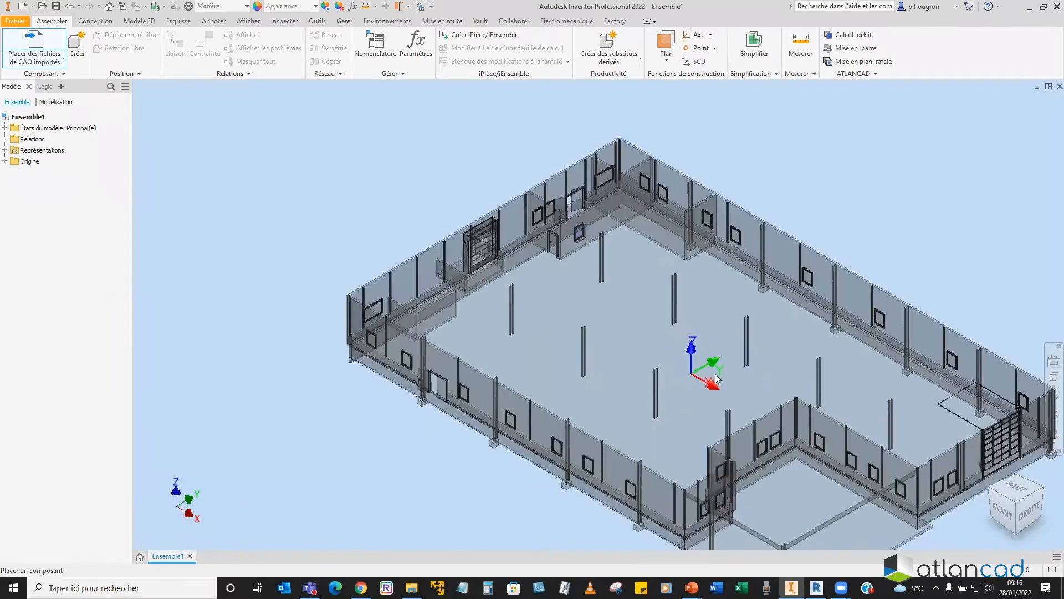
Step: Place a single instance of the imported building grounded at the assembly origin and end the placement
right_click(671, 360)
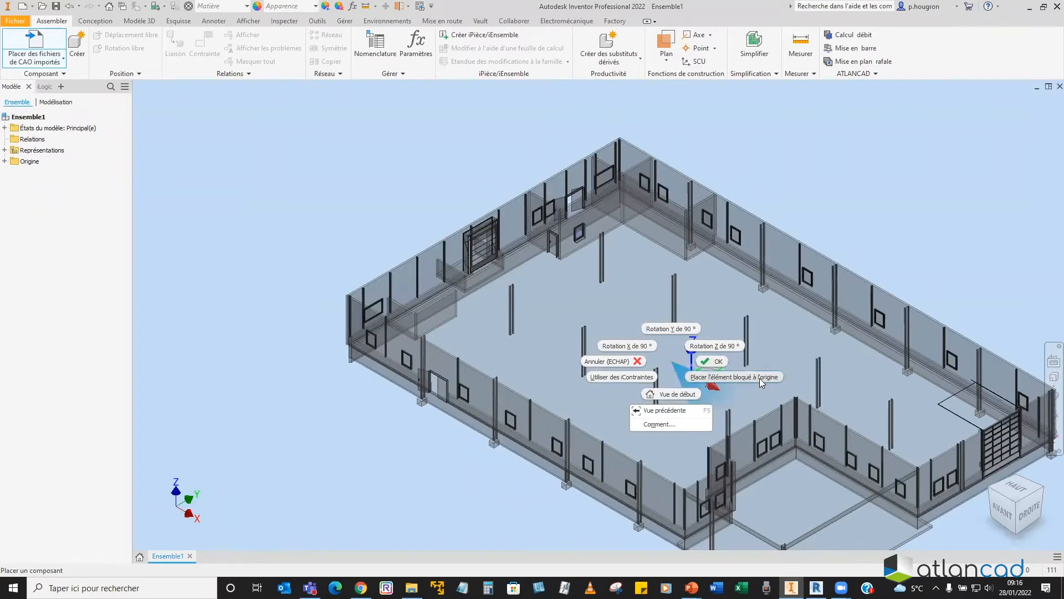
left_click(759, 378)
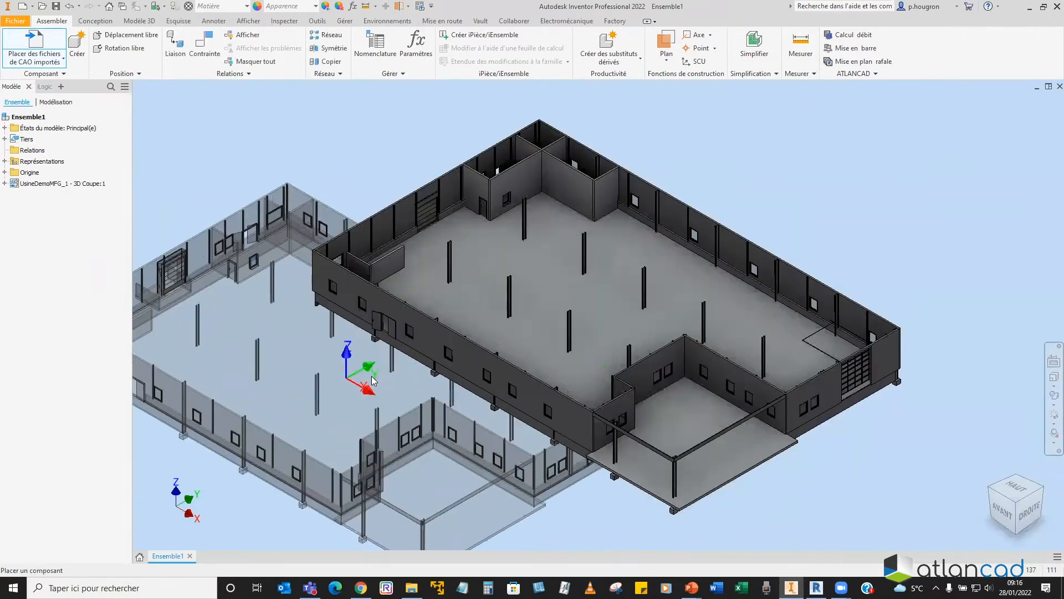
right_click(373, 380)
left_click(375, 379)
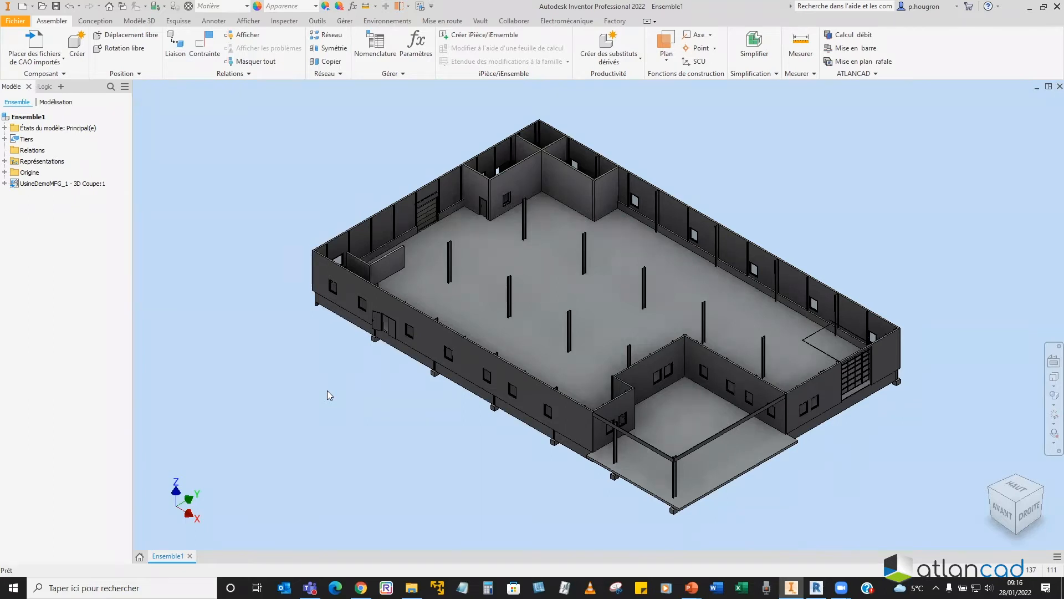
Step: Start placing another component and browse to the Mach import folder
left_click(509, 317)
middle_click_drag(515, 294, 463, 279)
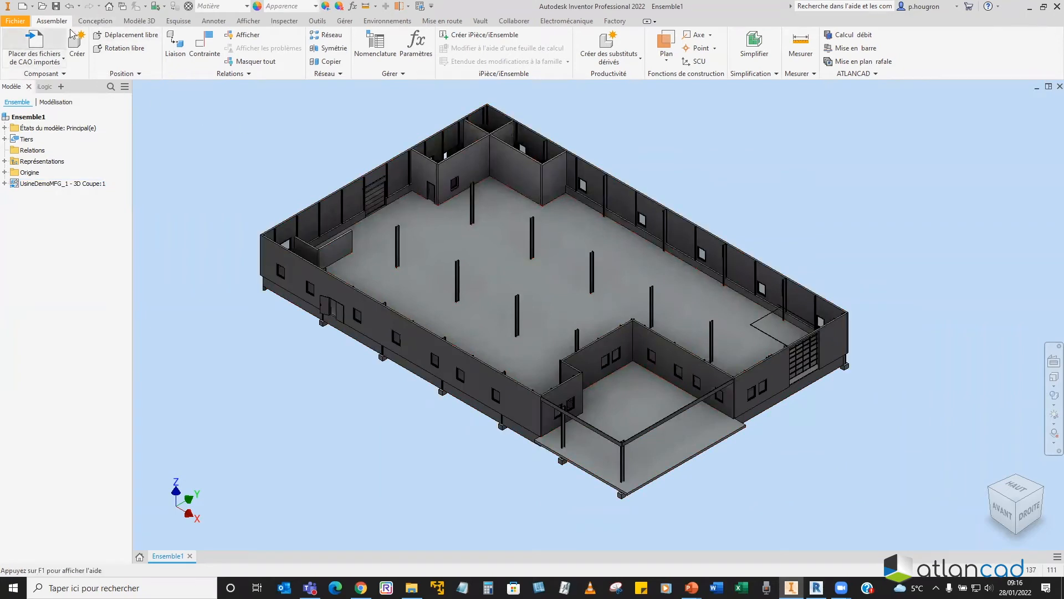
left_click(63, 63)
left_click(27, 83)
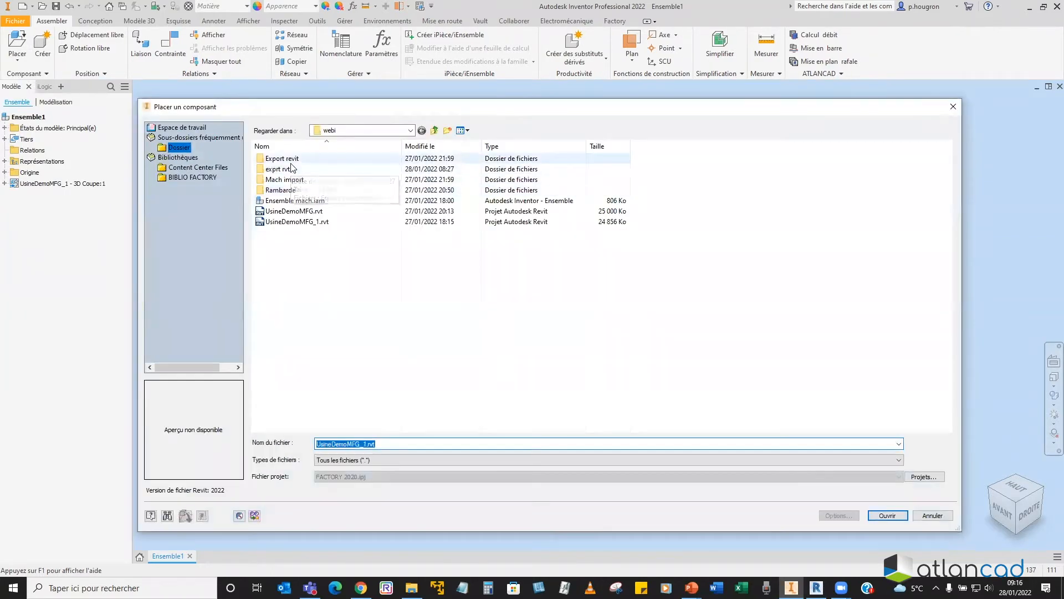
double_click(285, 179)
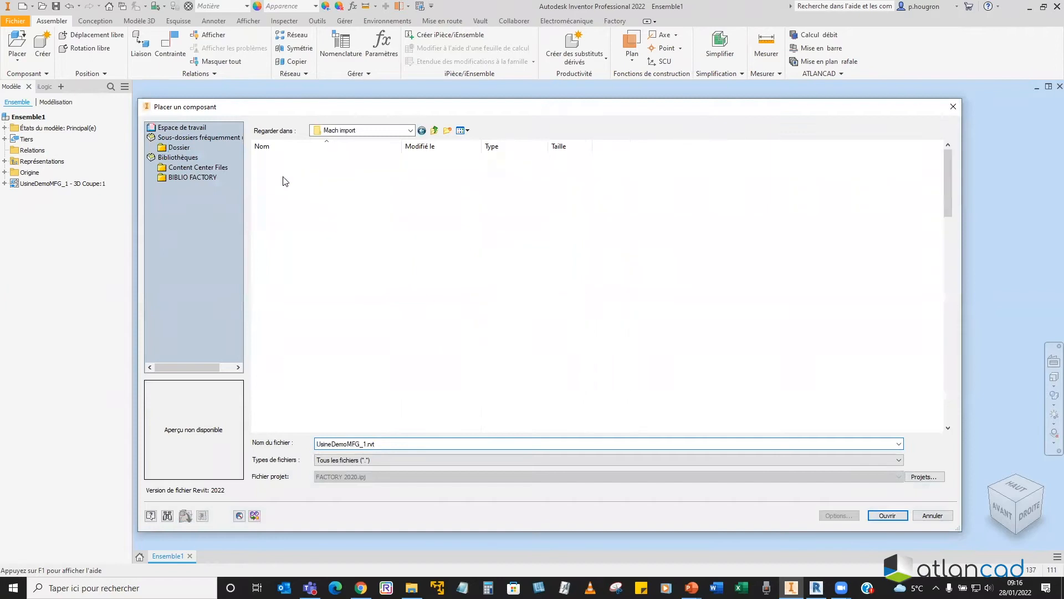
Step: Sort the Mach import files by type and preview machine assemblies such as 4694-000.iam, Import CAO 2.iam and ESPERA ES1101.iam
left_click(283, 178)
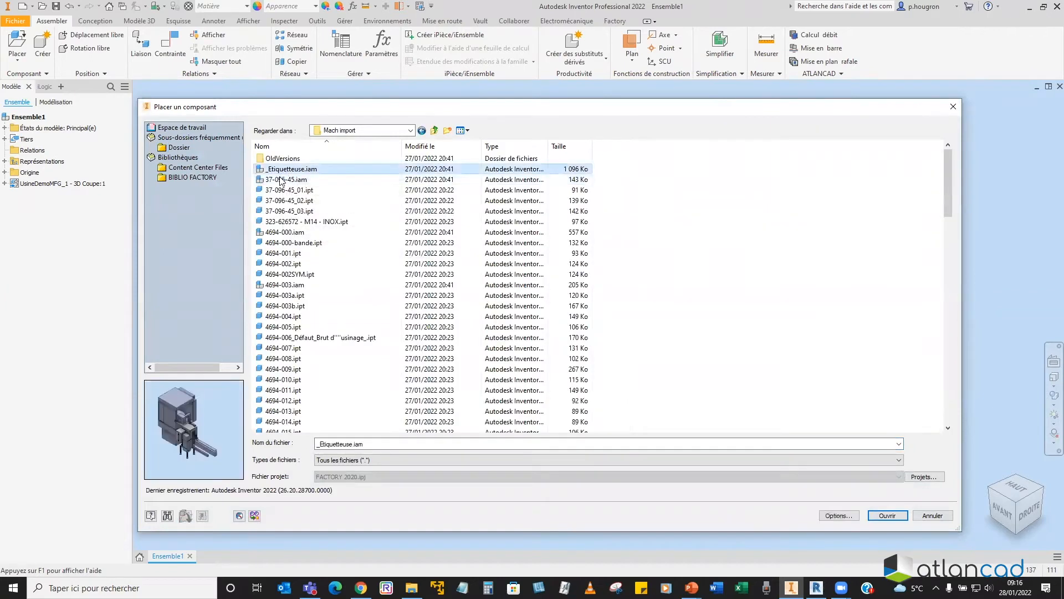
left_click(286, 231)
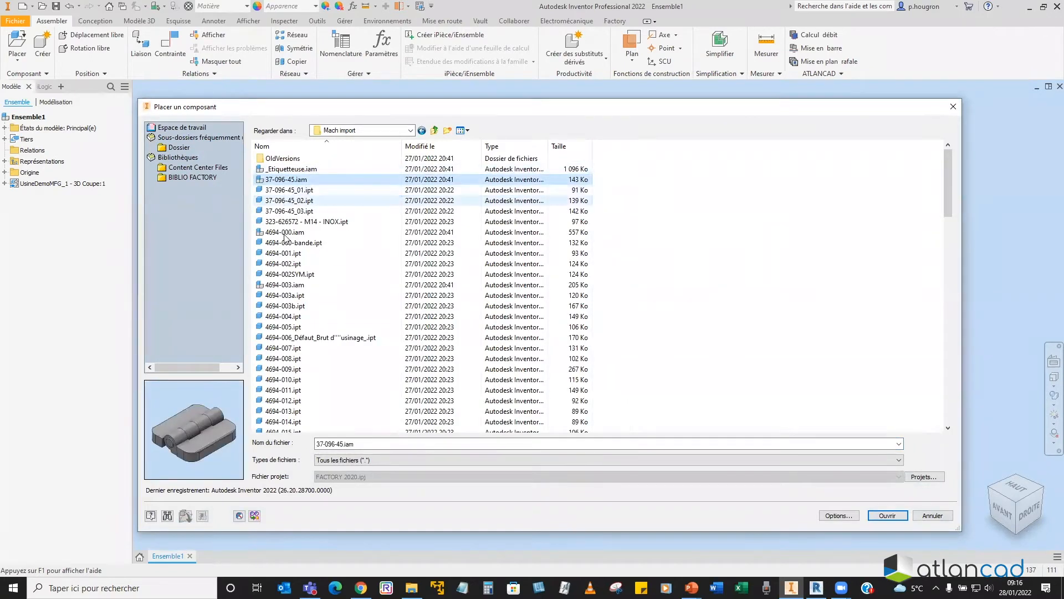
scroll(286, 311, "down", 7)
scroll(502, 189, "up", 7)
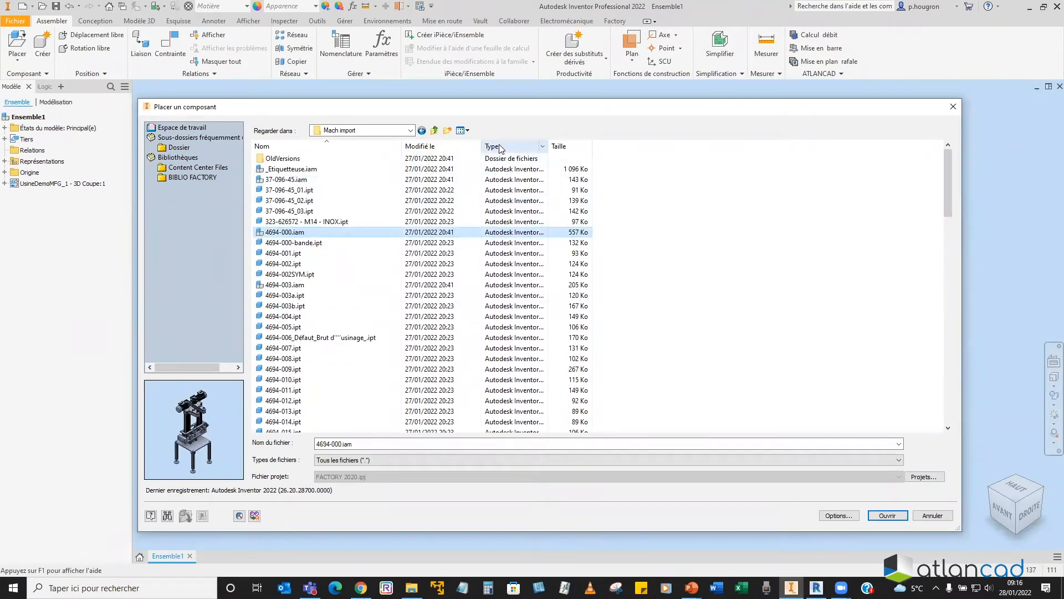
left_click(501, 147)
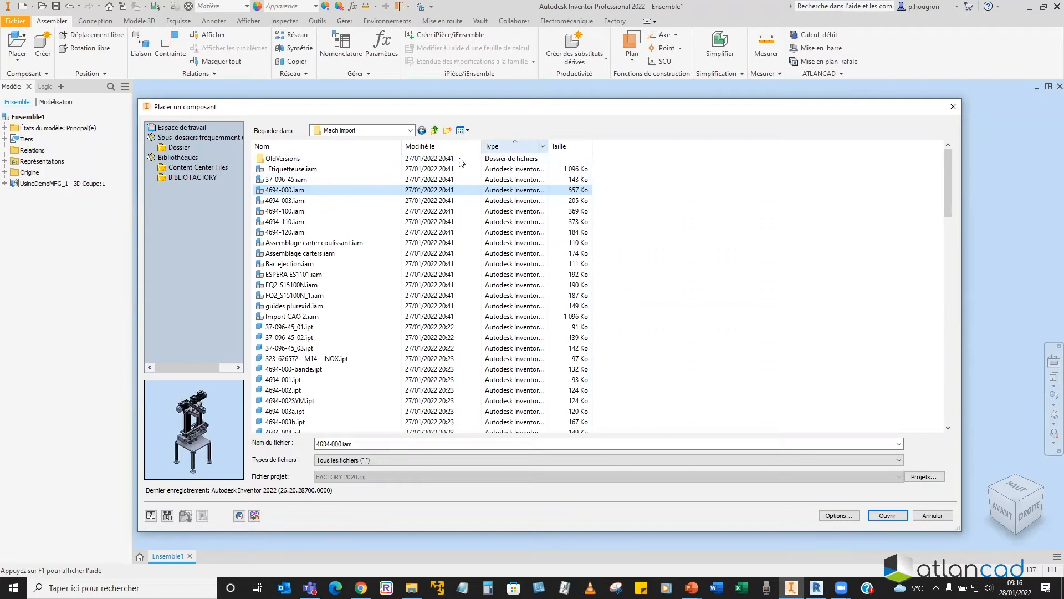
left_click(287, 316)
left_click(295, 305)
left_click(300, 295)
left_click(310, 274)
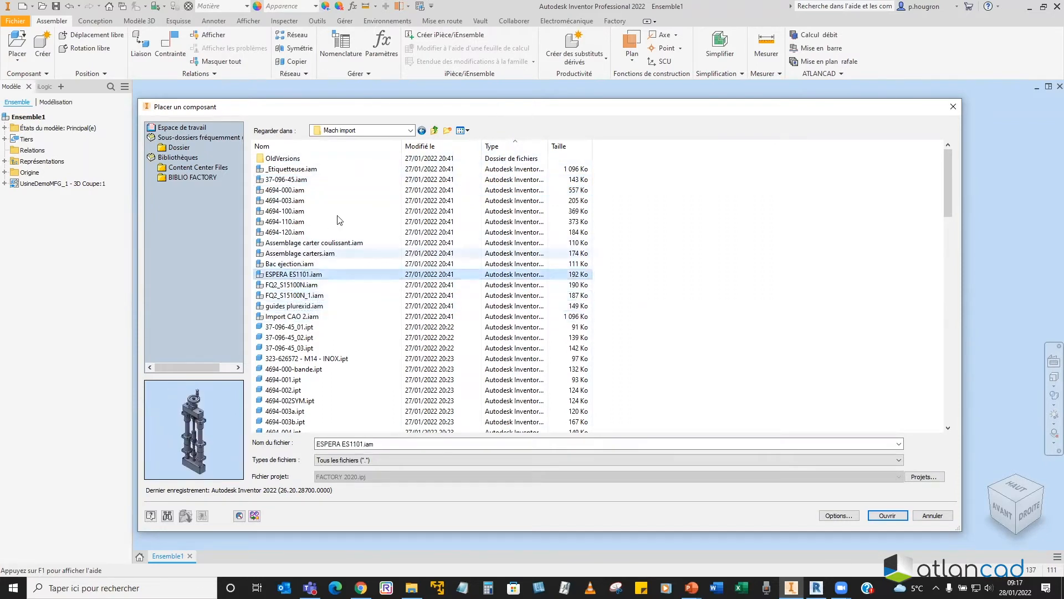
Step: Go back to the webi folder and place one instance of Ensemble mach.iam inside the building, between the columns
left_click(434, 130)
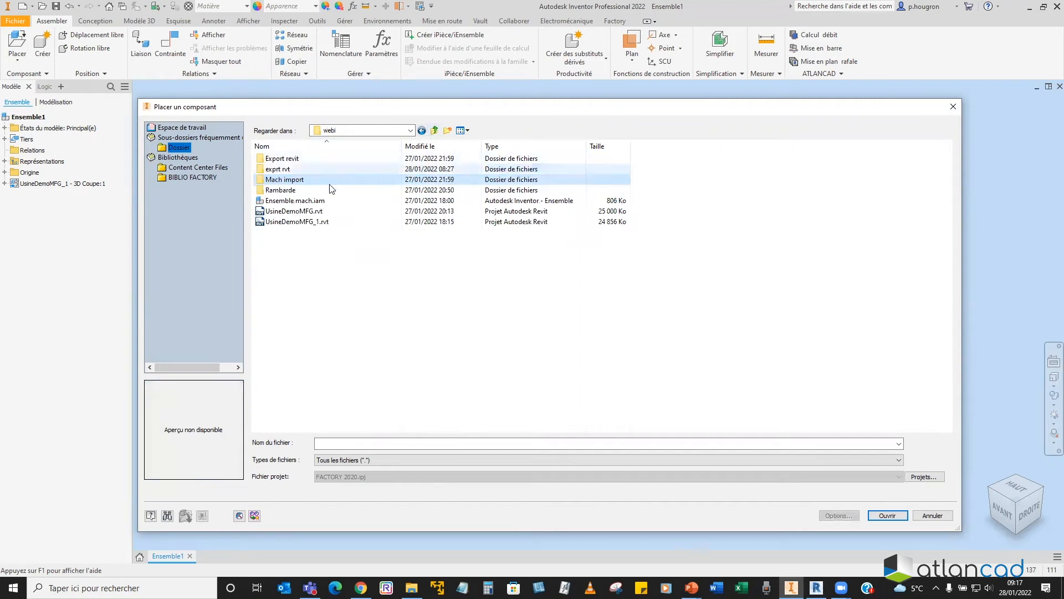
left_click(290, 201)
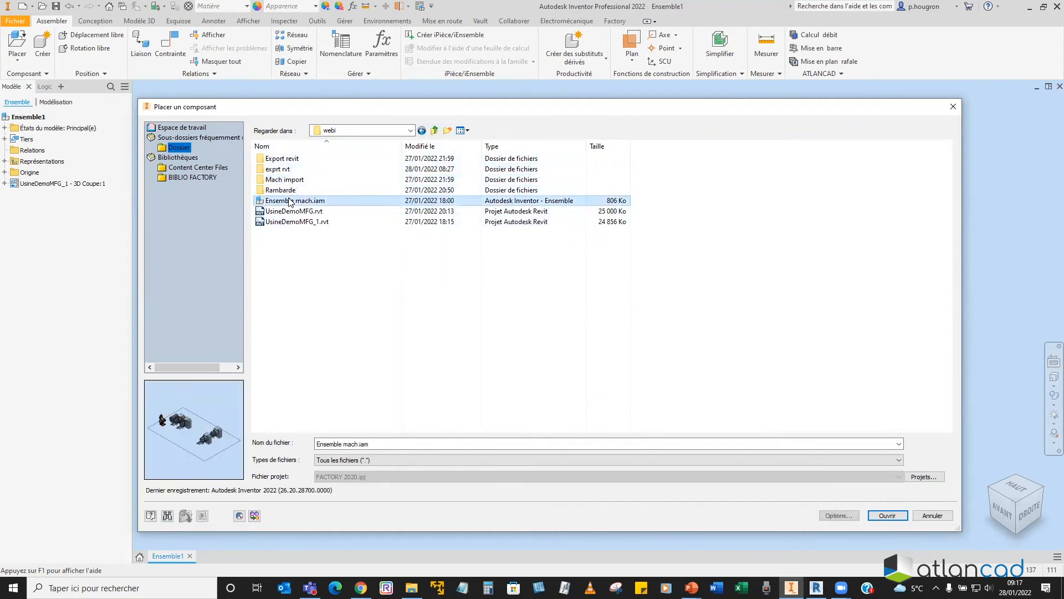
left_click(887, 516)
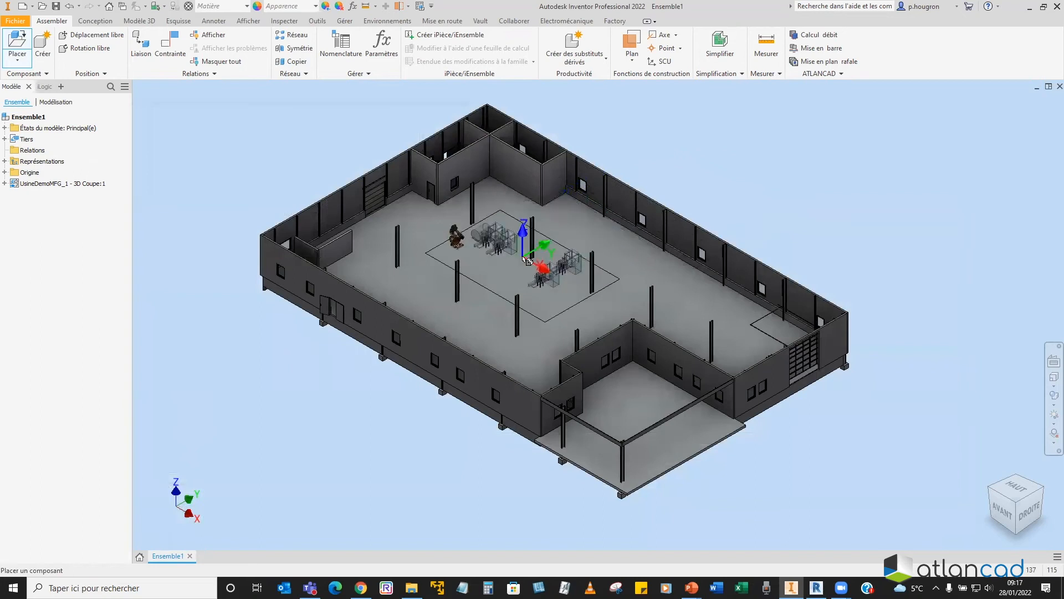
scroll(445, 259, "up", 2)
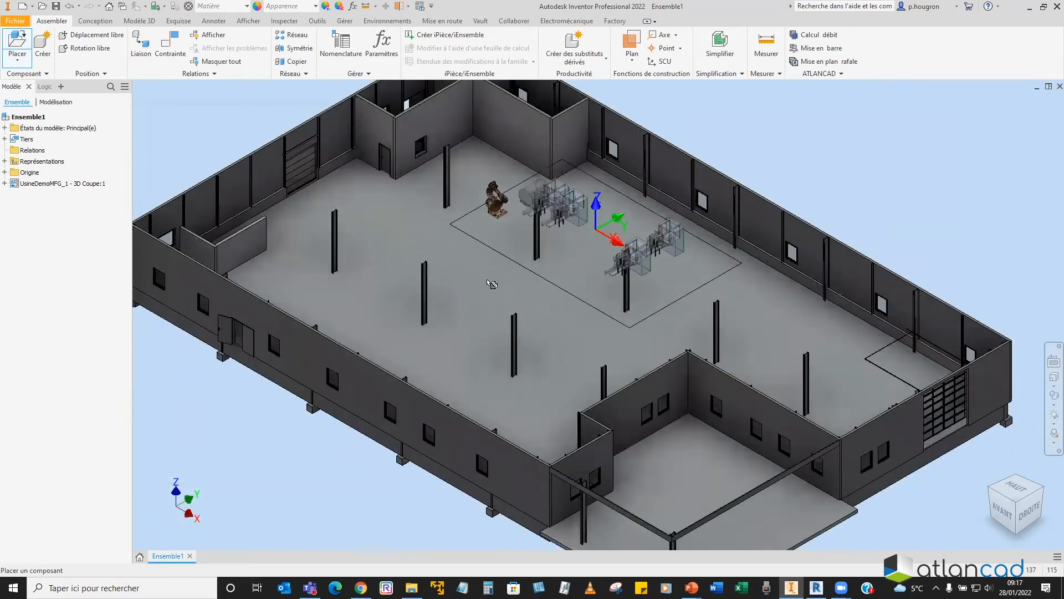
left_click(492, 284)
right_click(527, 250)
left_click(564, 249)
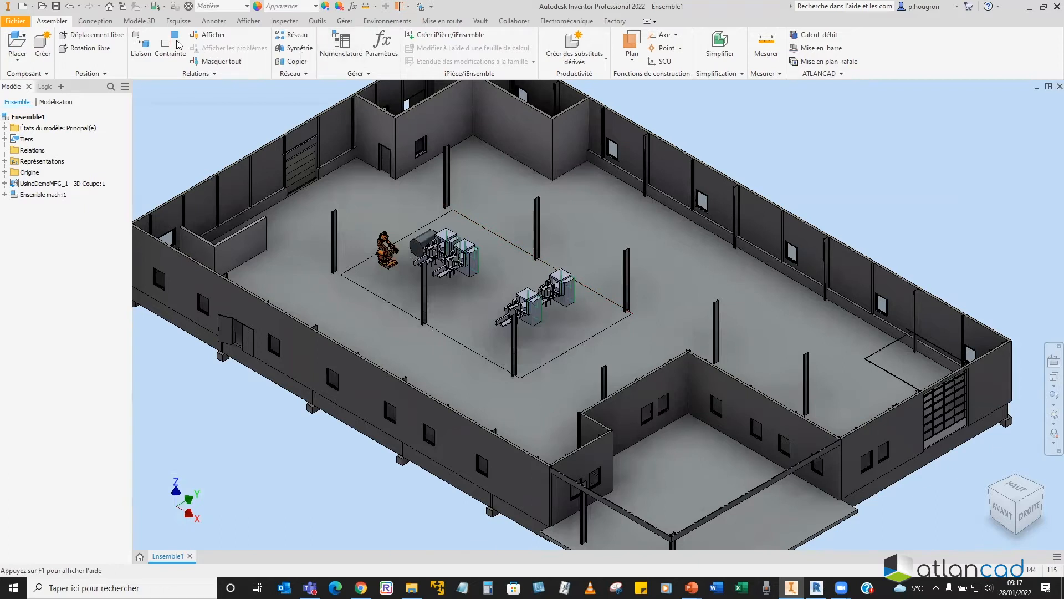
Step: Mate the bottom face of a machine cabinet to the building floor with a 0 mm offset
left_click(174, 46)
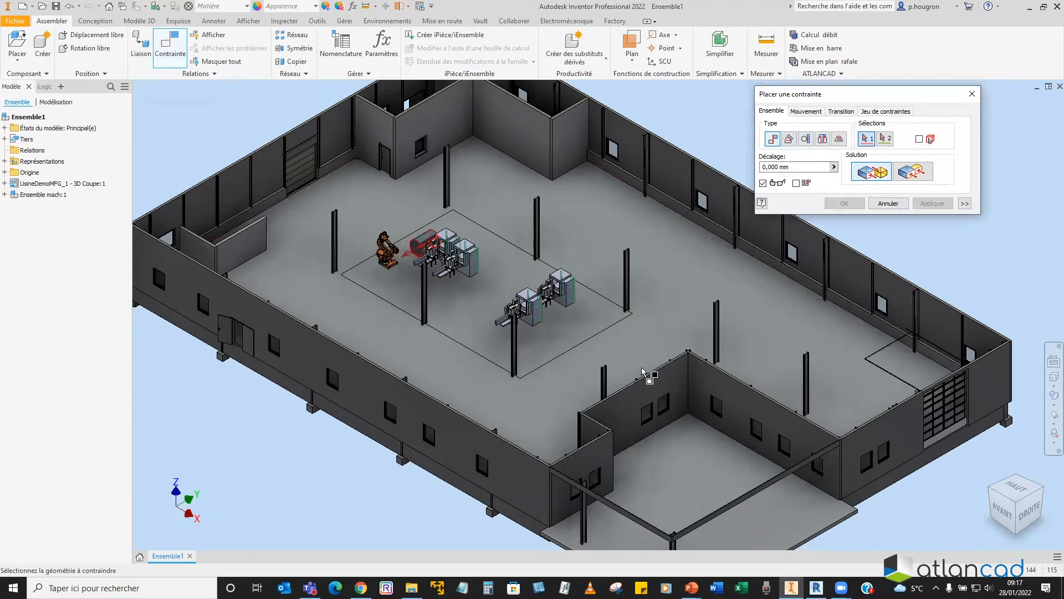
scroll(641, 367, "up", 10)
mouse_move(641, 367)
scroll(660, 364, "down", 1)
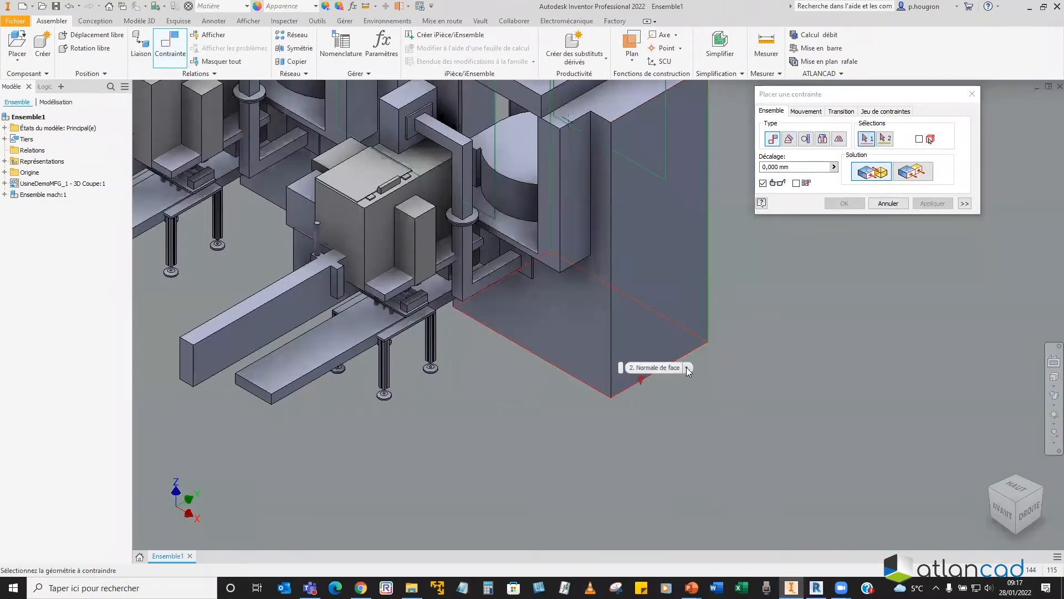
left_click(674, 369)
scroll(633, 427, "down", 10)
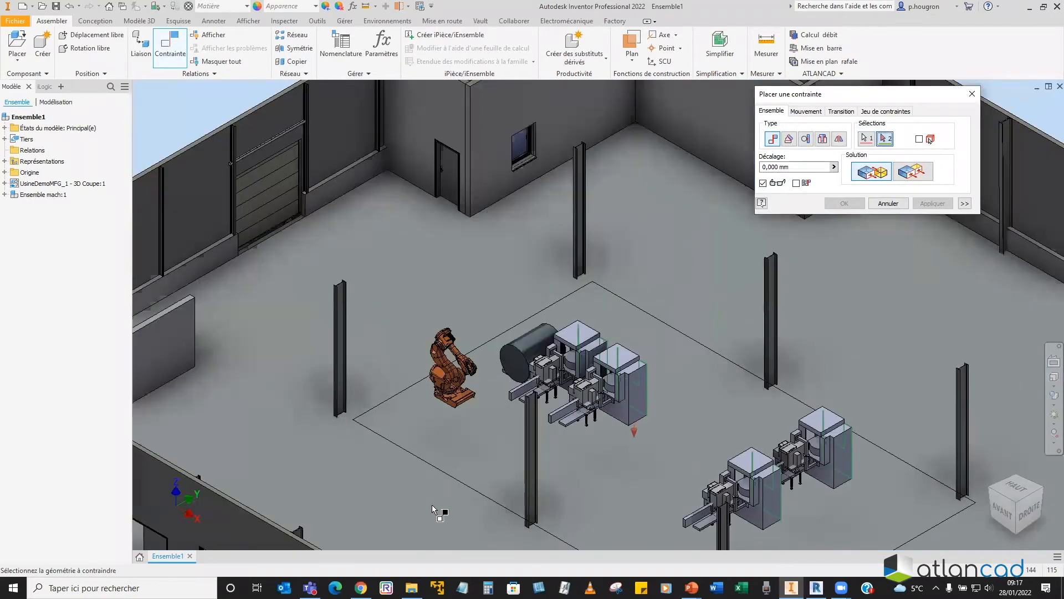
left_click(439, 482)
left_click(933, 203)
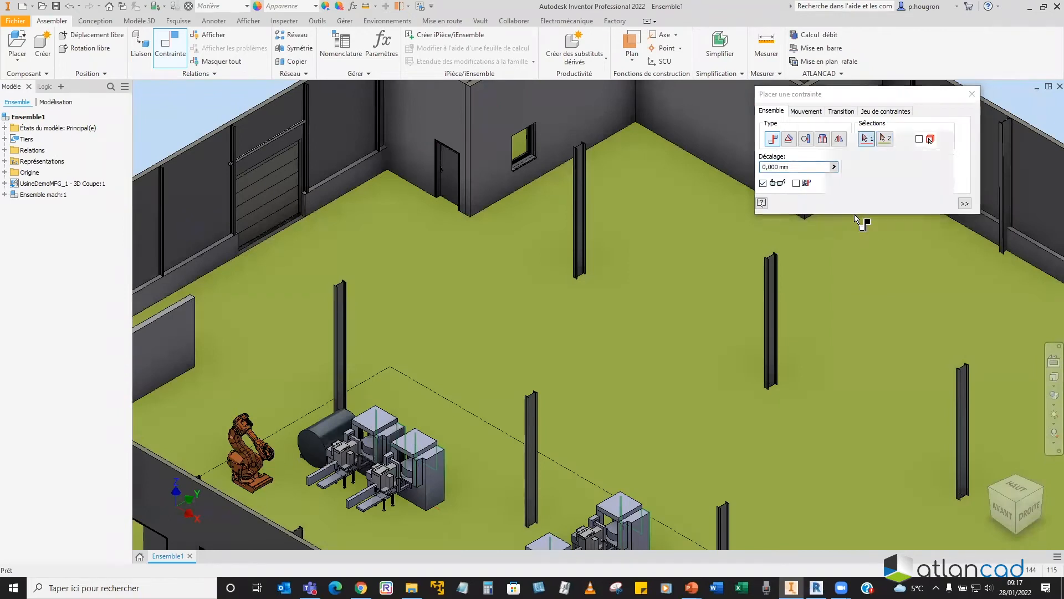
Step: Mate the partition wall's long face to a side face of the nearest machine cabinet with a 4000 mm offset
left_click(184, 353)
scroll(380, 404, "down", 2)
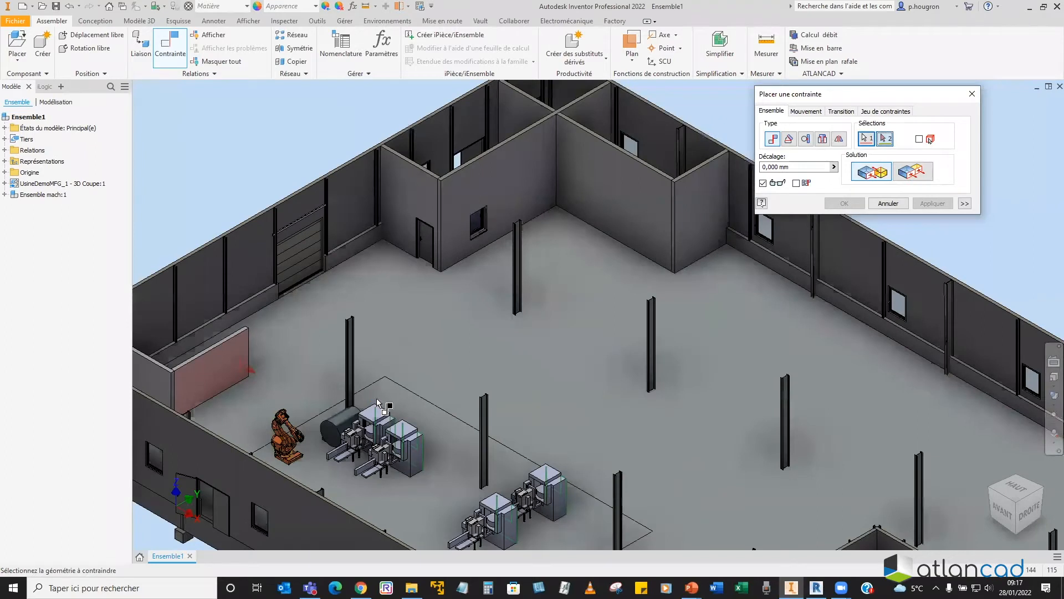
scroll(376, 399, "down", 2)
key("F4")
left_click(524, 384)
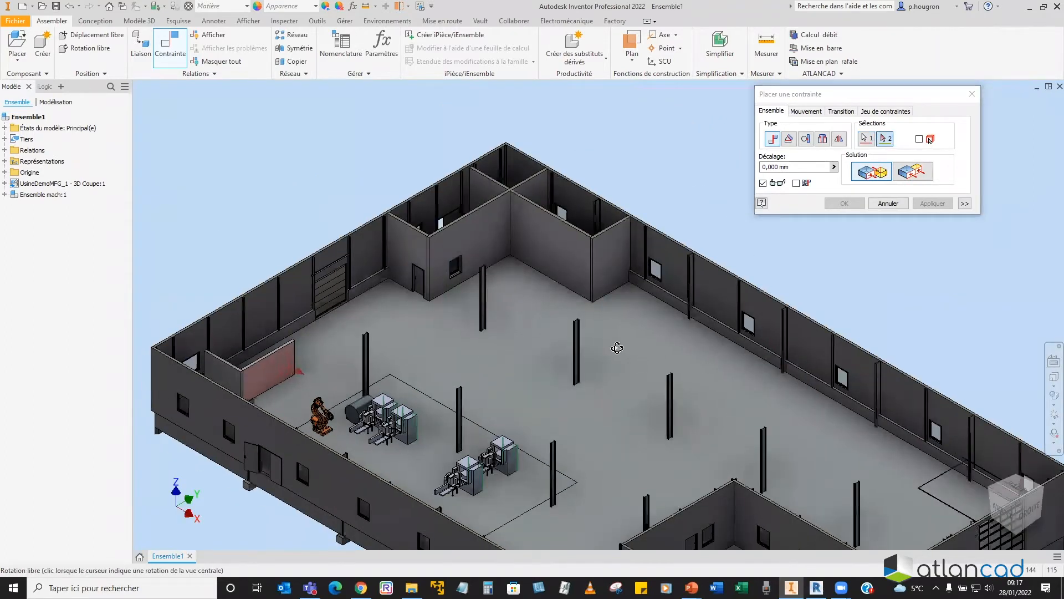
middle_click_drag(531, 396, 537, 330, "shift")
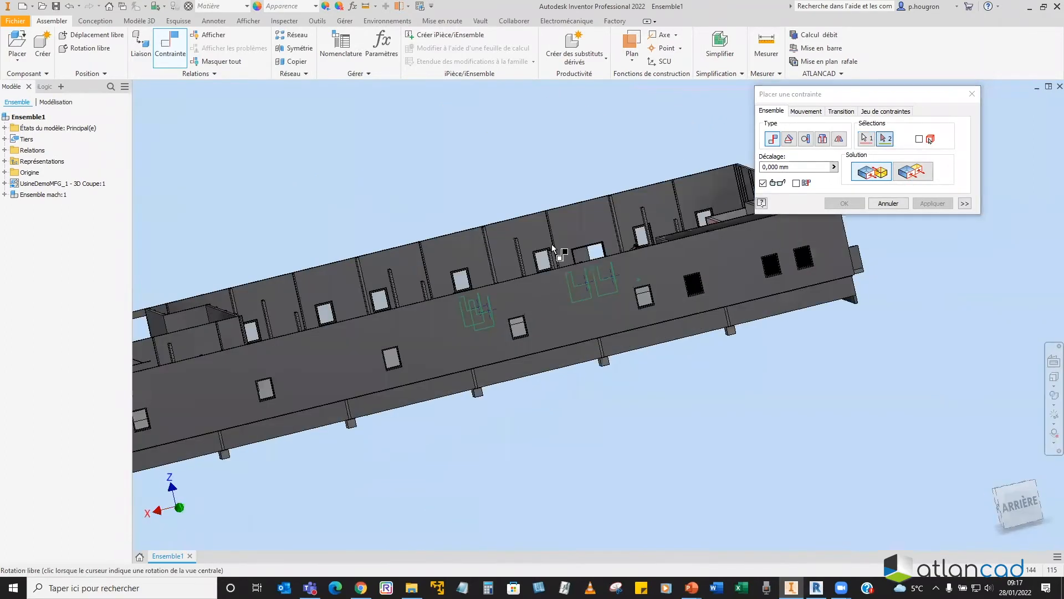
middle_click_drag(552, 249, 535, 265, "shift")
scroll(557, 304, "up", 4)
scroll(562, 336, "up", 5)
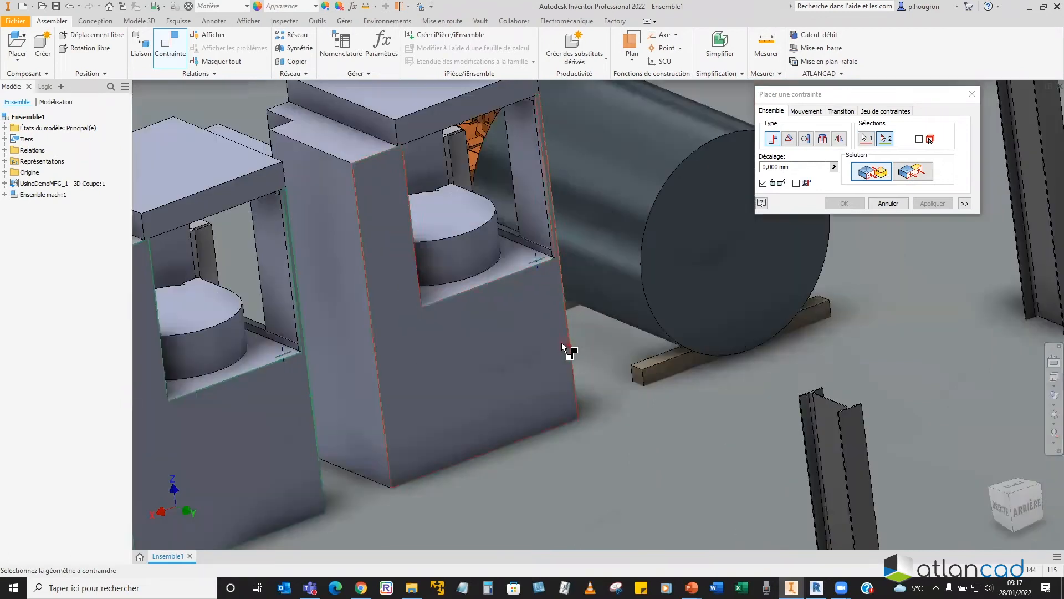
mouse_move(562, 343)
scroll(562, 343, "down", 1)
left_click(569, 343)
scroll(621, 334, "down", 8)
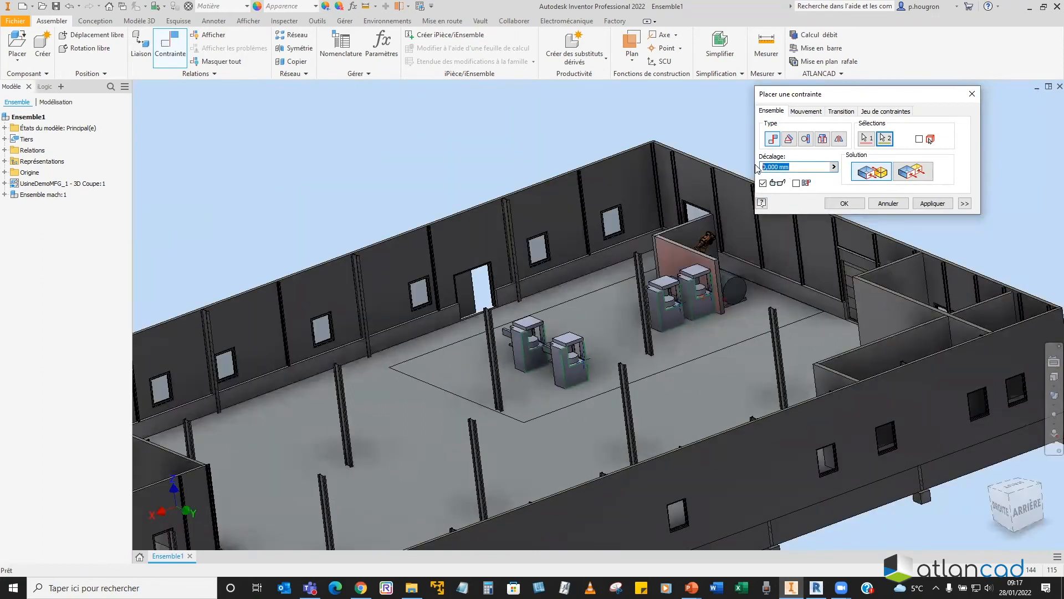
type("4000")
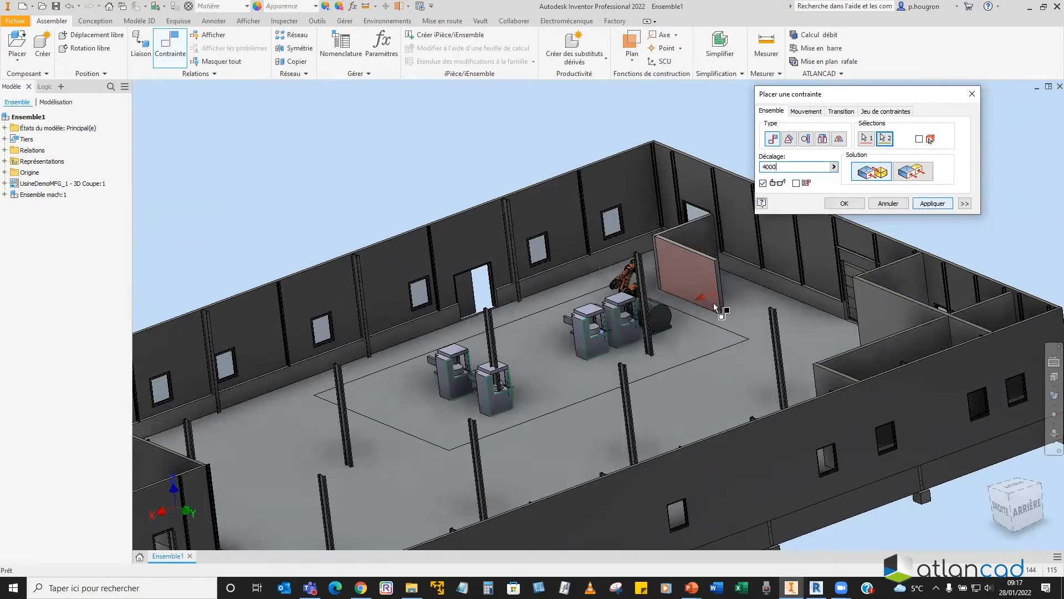
left_click(933, 204)
Step: Constrain the cabinet face flush with the narrow end face of the partition wall at a 0 mm offset
left_click(915, 179)
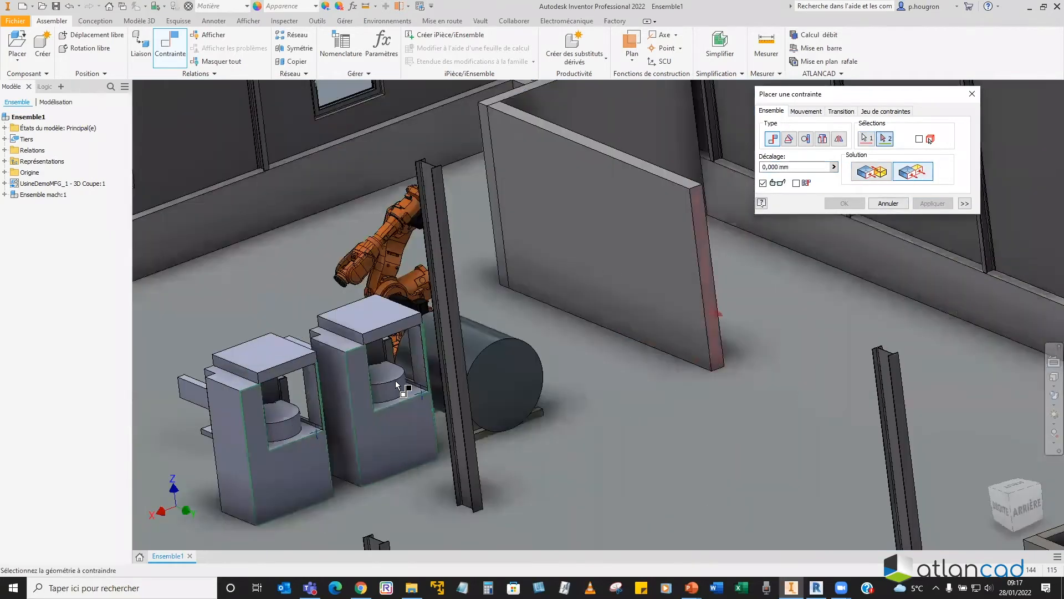
left_click(404, 420)
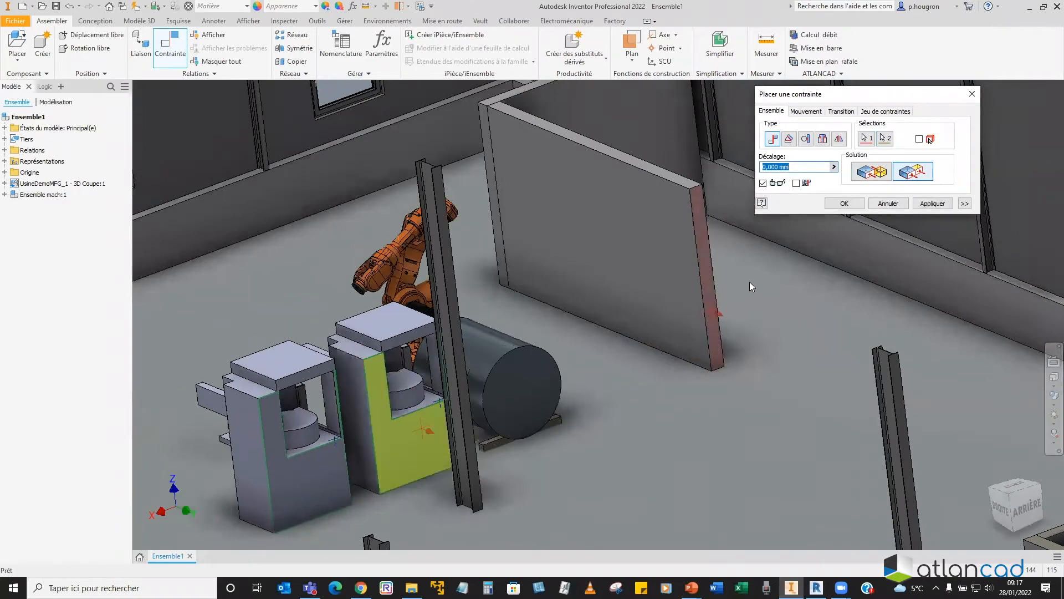
left_click(844, 204)
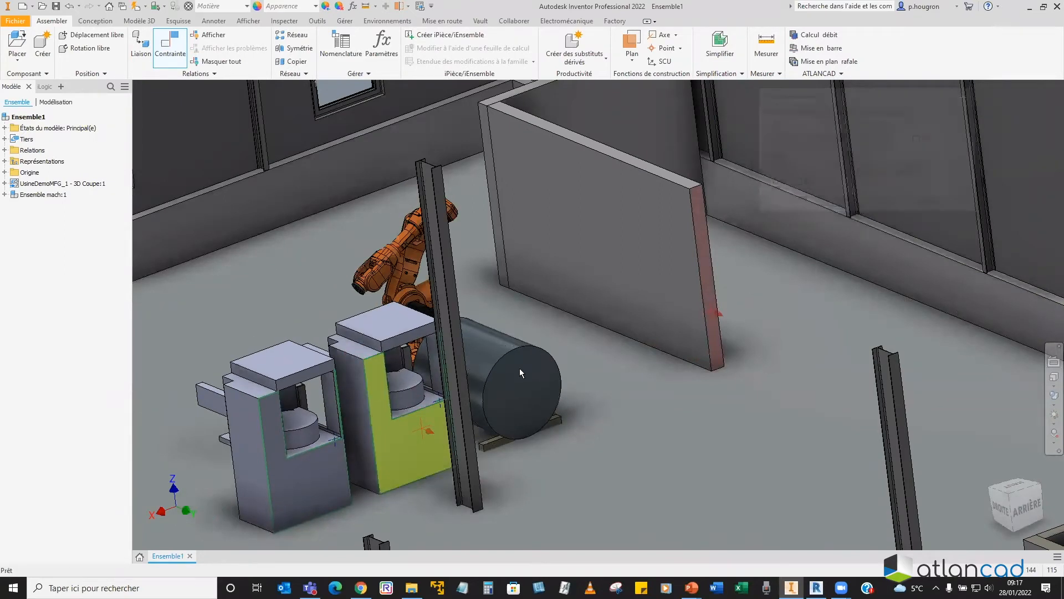
Step: Examine the constrained machine assembly's position relative to the partition wall, columns and the rest of the building
scroll(518, 367, "down", 10)
scroll(530, 358, "down", 5)
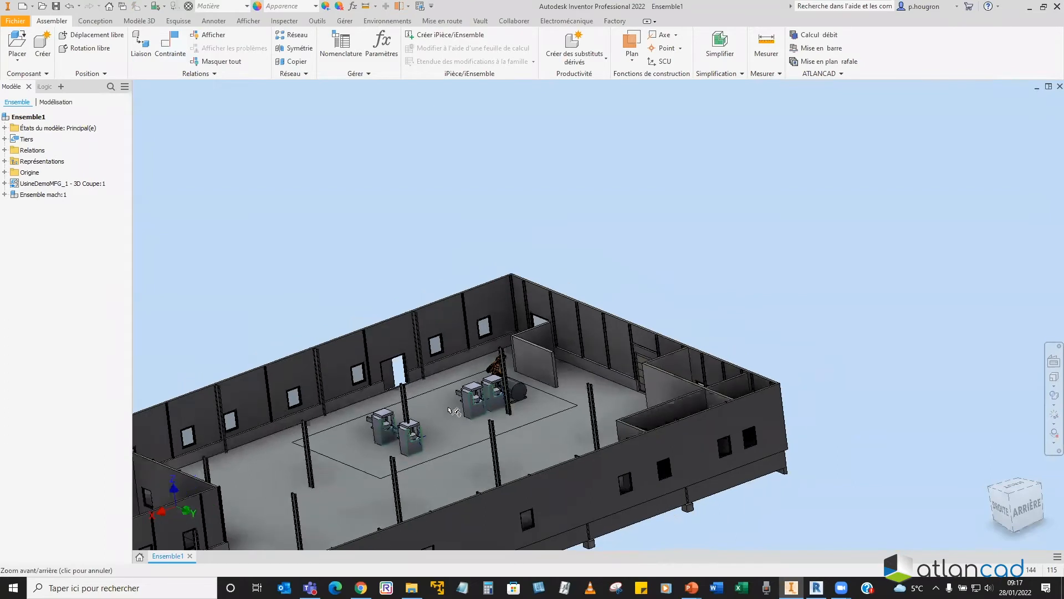
scroll(436, 416, "up", 1)
middle_click_drag(438, 416, 411, 356, "shift")
scroll(402, 361, "up", 2)
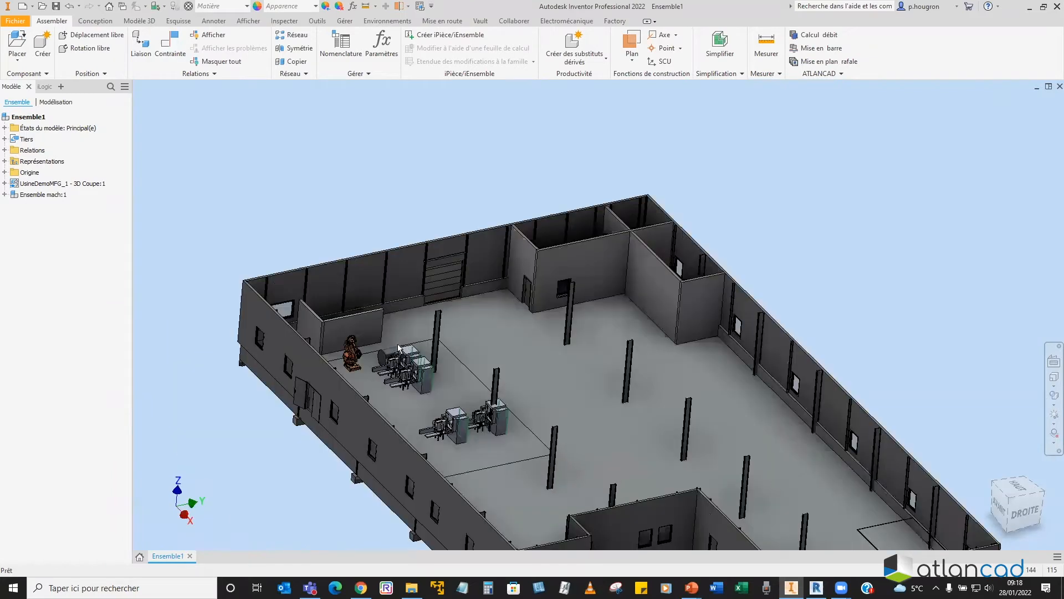
scroll(394, 366, "up", 3)
left_click(411, 374)
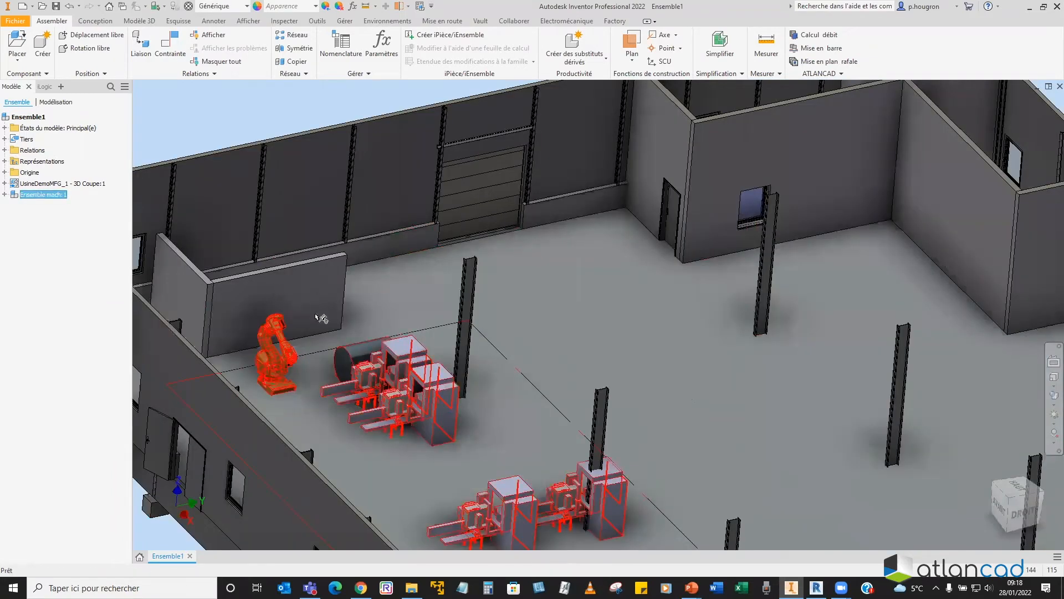
scroll(544, 361, "down", 3)
middle_click_drag(545, 361, 417, 284)
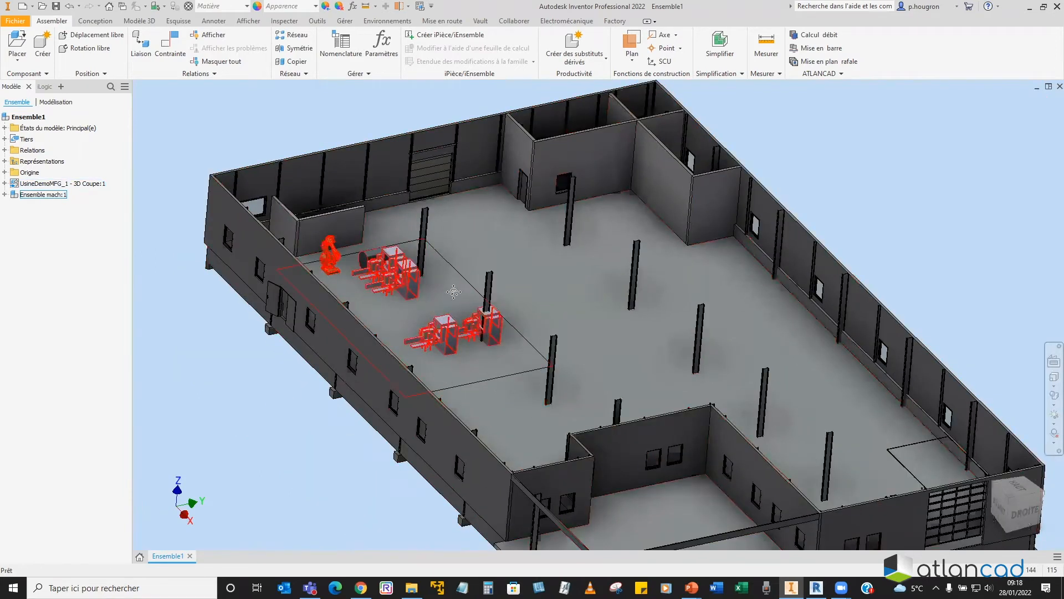
Step: Create a new in-place part named poteau from Standard.ipt, positioned on a wall face in the building's recessed entrance area
middle_click_drag(575, 484, 531, 383)
scroll(510, 328, "up", 3)
middle_click_drag(513, 456, 491, 405)
middle_click_drag(369, 488, 345, 434)
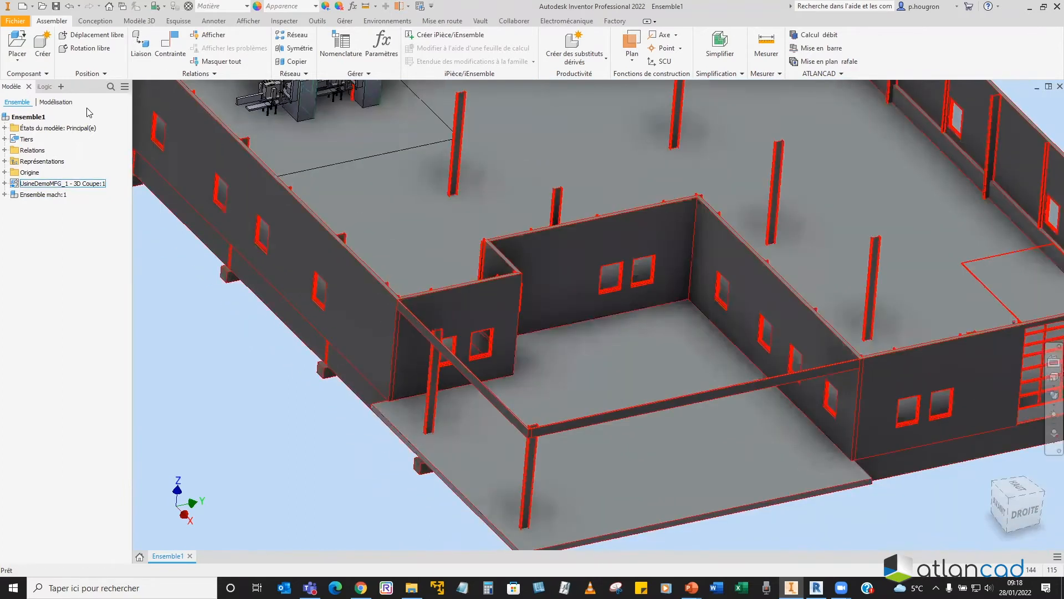
left_click(44, 44)
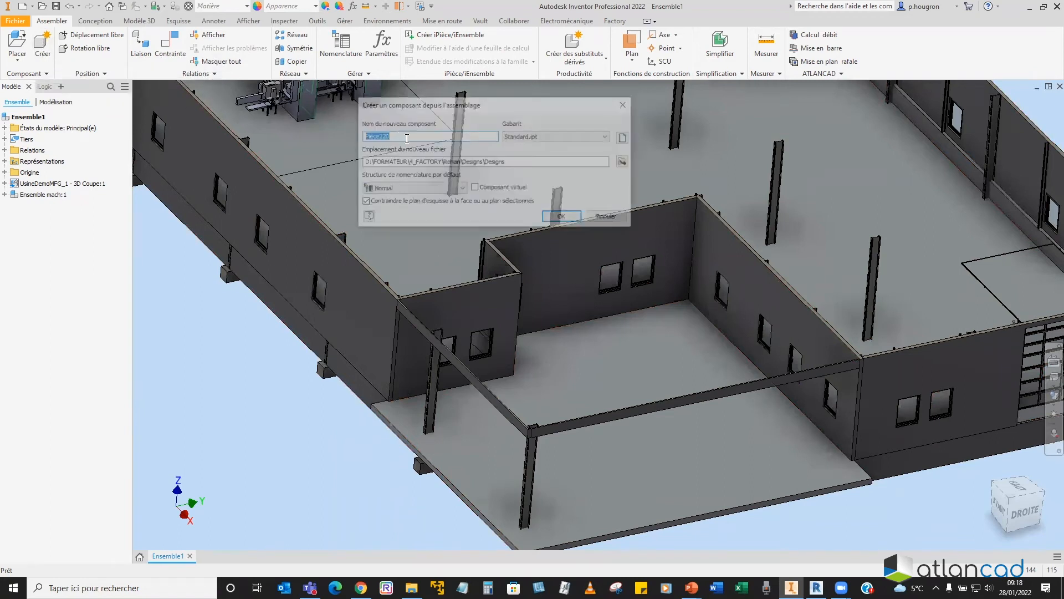
type("poteau")
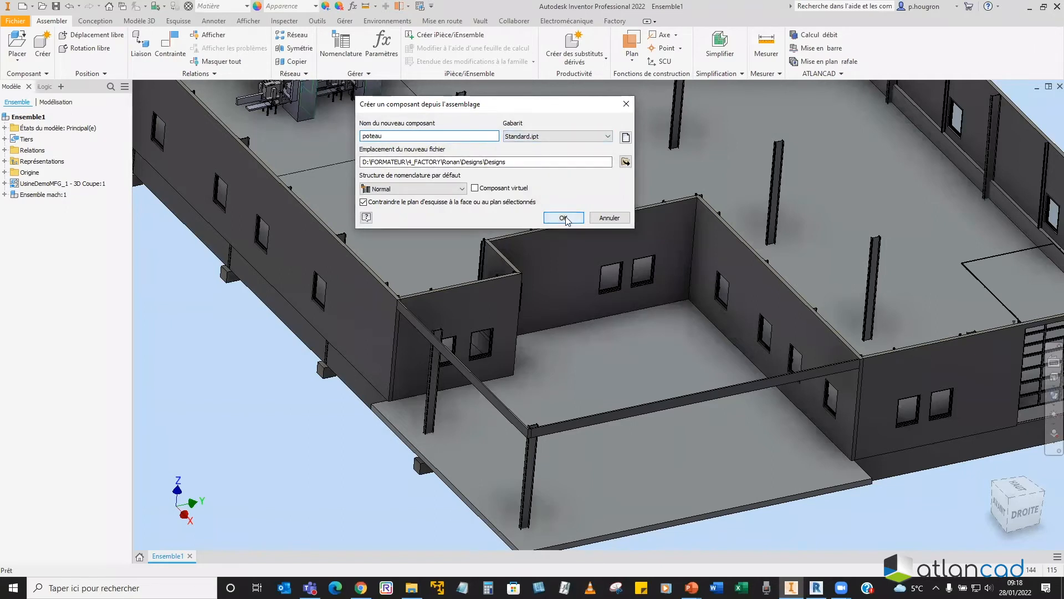
key("Return")
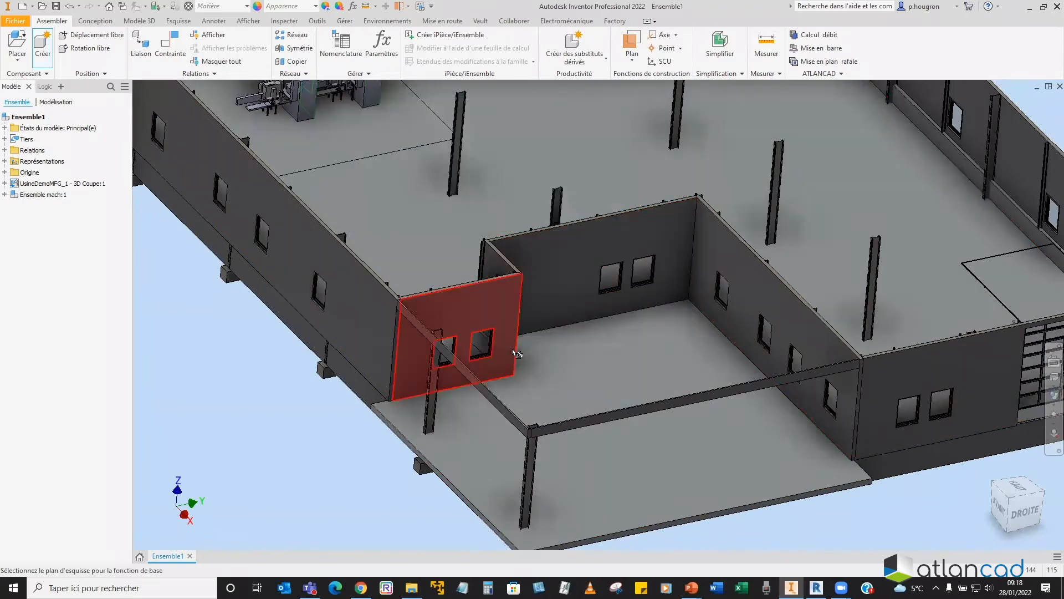
scroll(521, 355, "up", 2)
scroll(524, 353, "down", 3)
key("F4")
left_click_drag(562, 327, 498, 326)
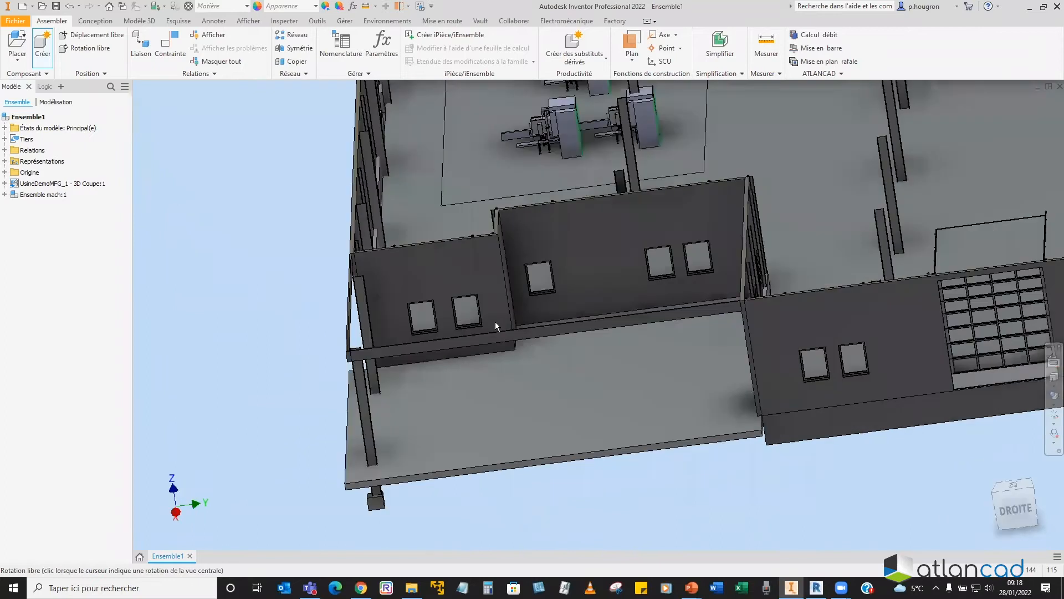
left_click(495, 317)
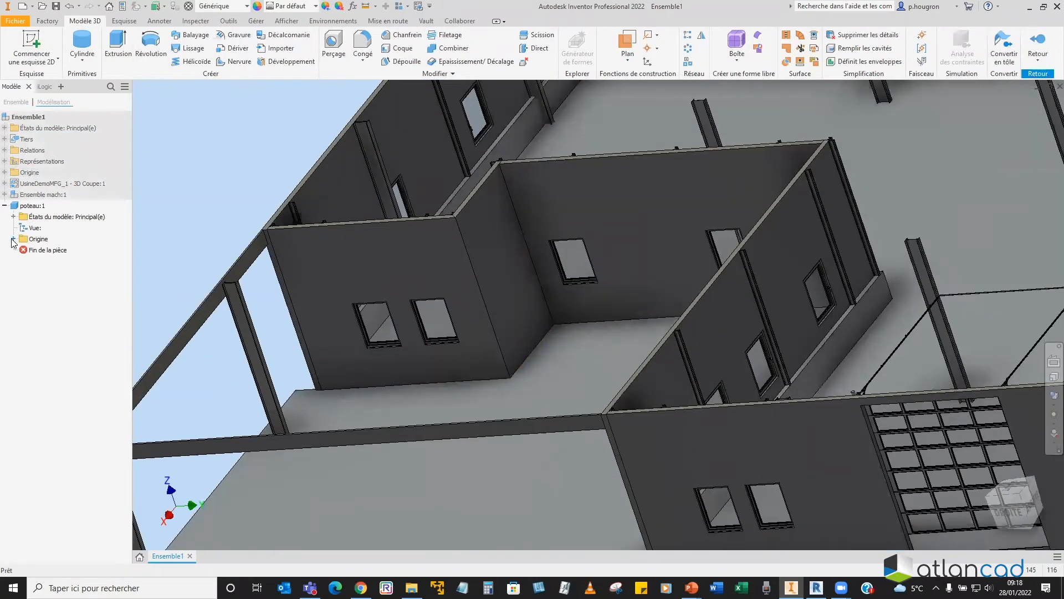
Step: Start a 2D sketch on the poteau part's XY plane and turn on sliced graphics
left_click(13, 239)
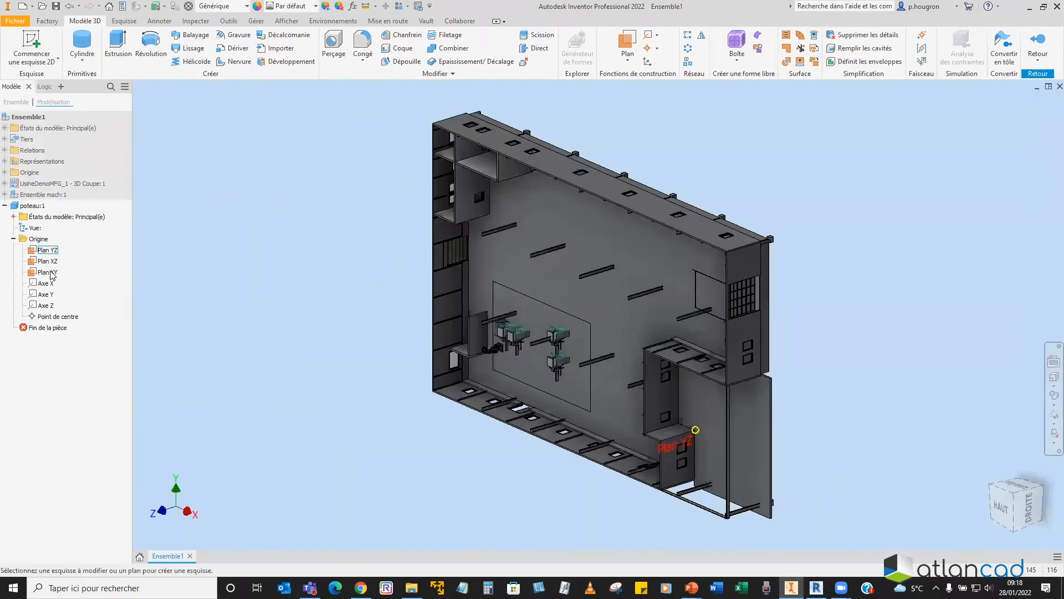
left_click(49, 273)
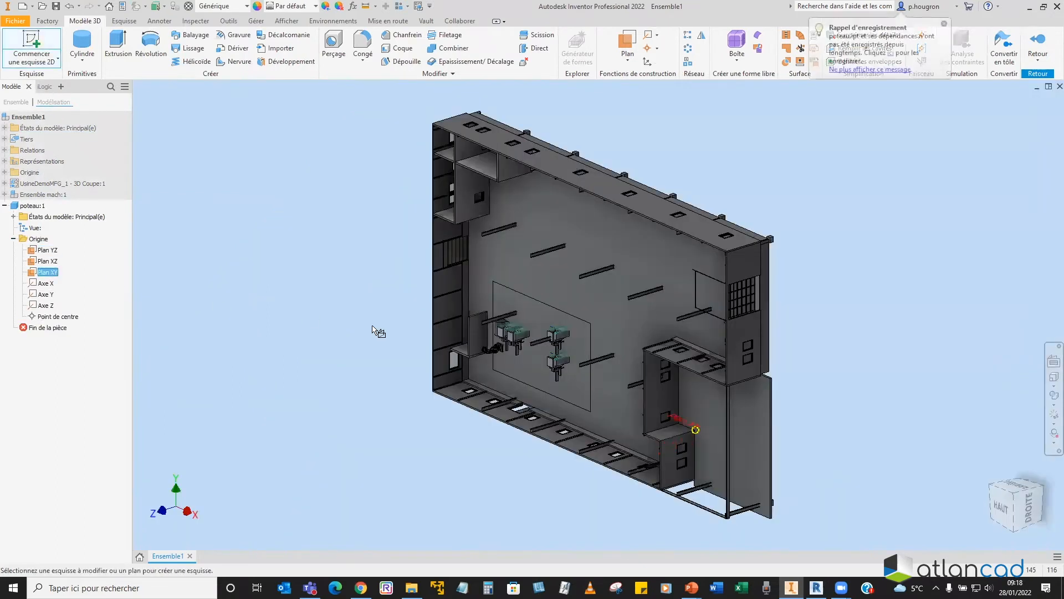
left_click(506, 311)
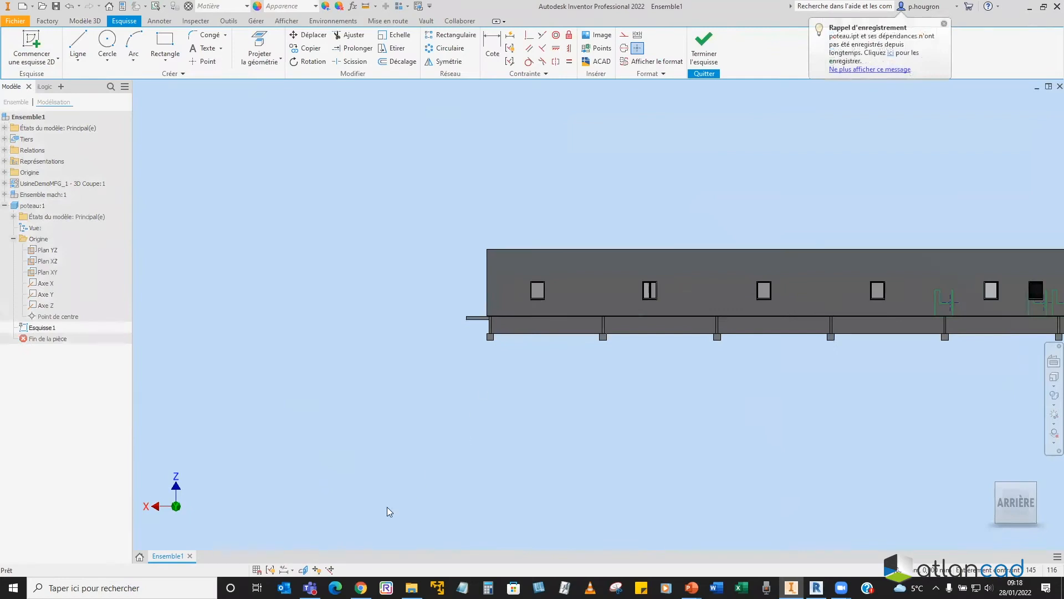
left_click(303, 569)
scroll(541, 260, "up", 4)
scroll(538, 266, "down", 4)
scroll(558, 309, "down", 1)
mouse_move(546, 302)
middle_mouse_down()
mouse_move(591, 312)
mouse_move(577, 306)
middle_mouse_up()
scroll(472, 251, "up", 7)
Step: Draw a horizontal line outward from the wall's corner edge, continued by a vertical line about 3700 mm long down towards the floor
left_click(78, 44)
left_click(537, 201)
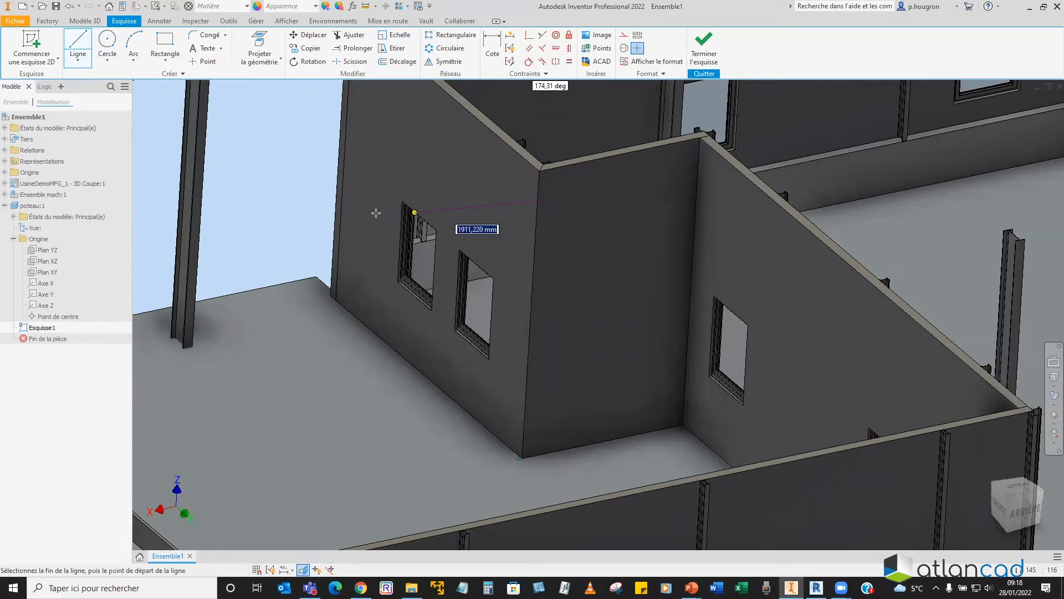
left_click(328, 244)
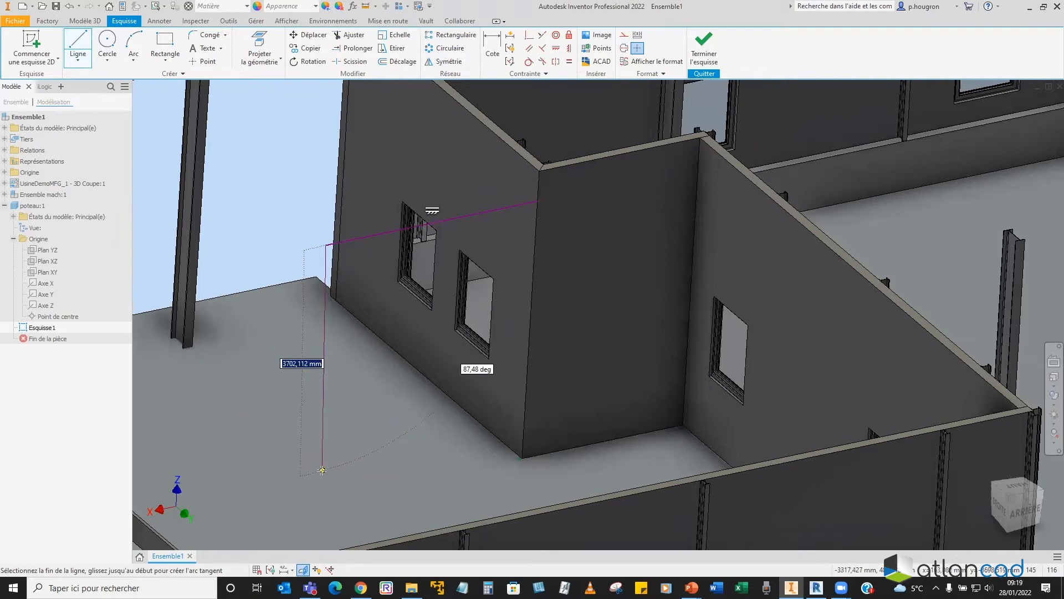
left_click(317, 468)
right_click(352, 410)
left_click(388, 409)
Step: Project the bottom edge of the windowed wall into the sketch as a reference point at floor level
left_click(259, 47)
scroll(240, 323, "down", 3)
left_click(359, 331)
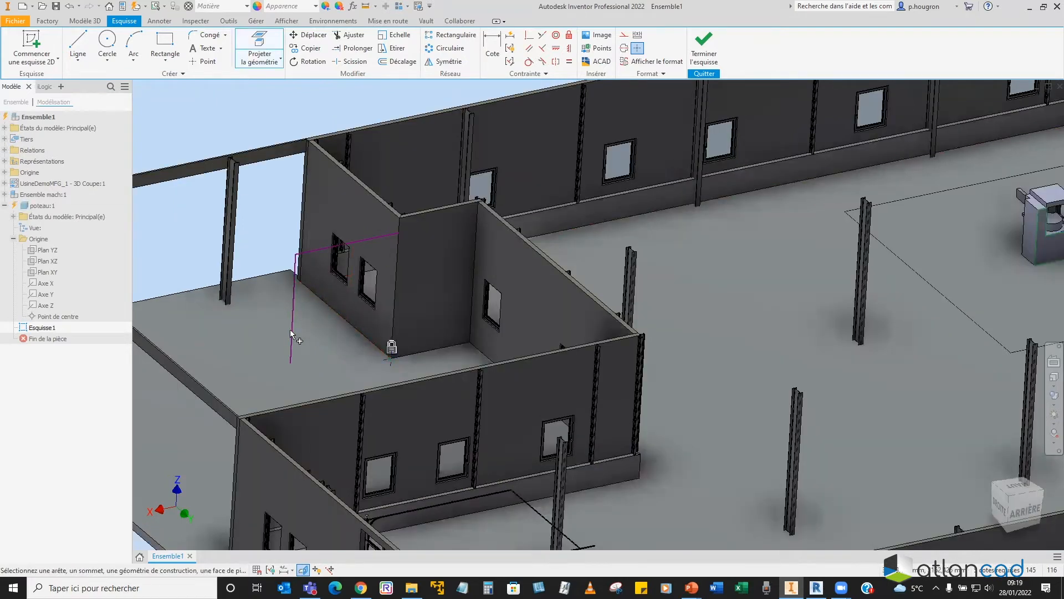
right_click(183, 265)
left_click(233, 258)
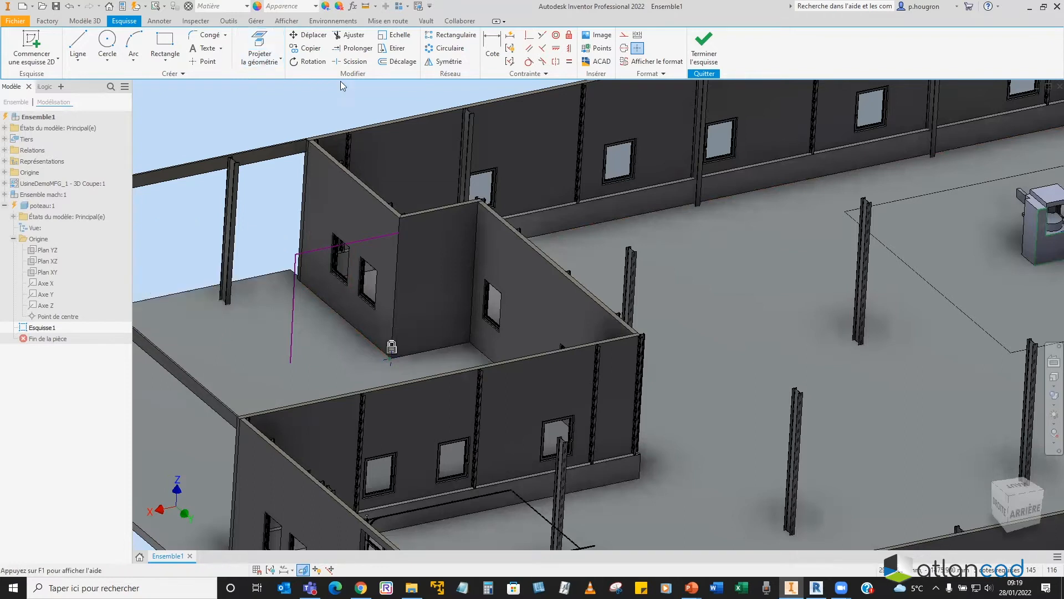
Step: Align the lower end of the vertical line horizontally with the projected floor point
left_click(556, 49)
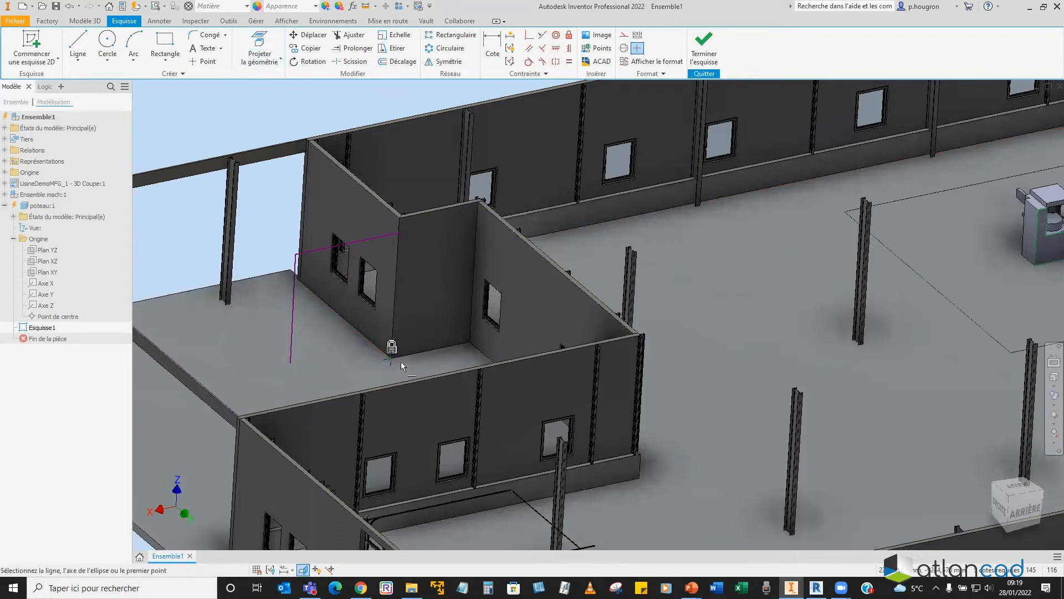
left_click(390, 358)
left_click(288, 363)
key("Escape")
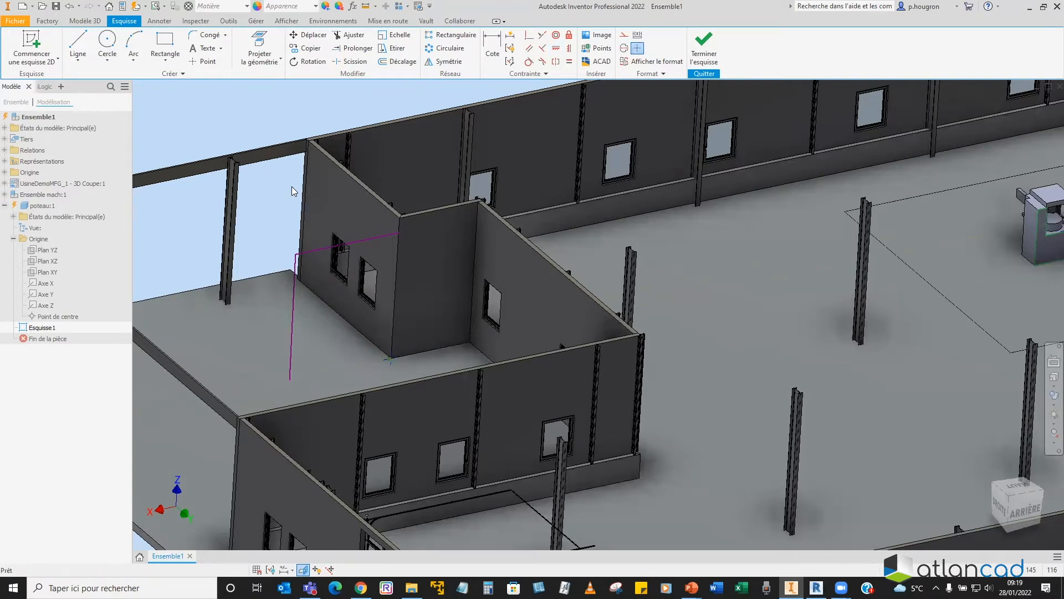
Step: Offset the L-shaped line chain outward by 250 mm
key("o")
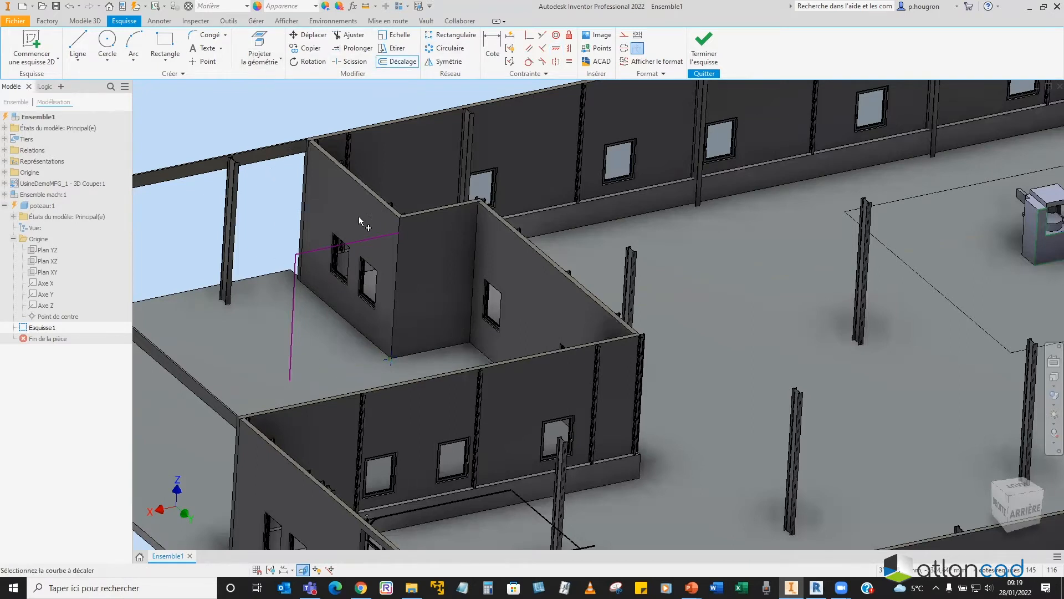
scroll(327, 250, "up", 2)
left_click(319, 252)
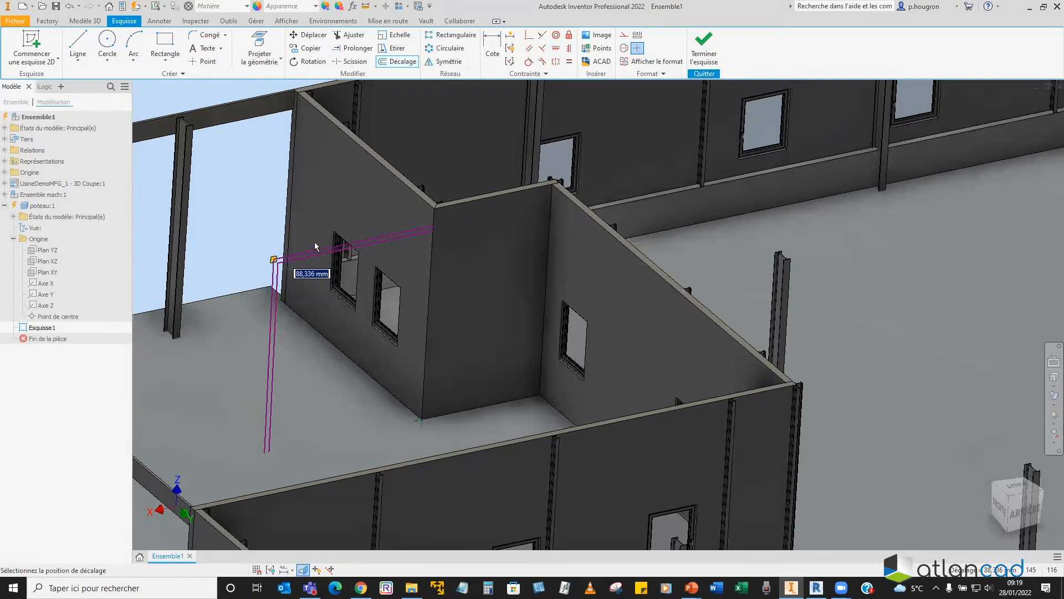
type("250")
key("Return")
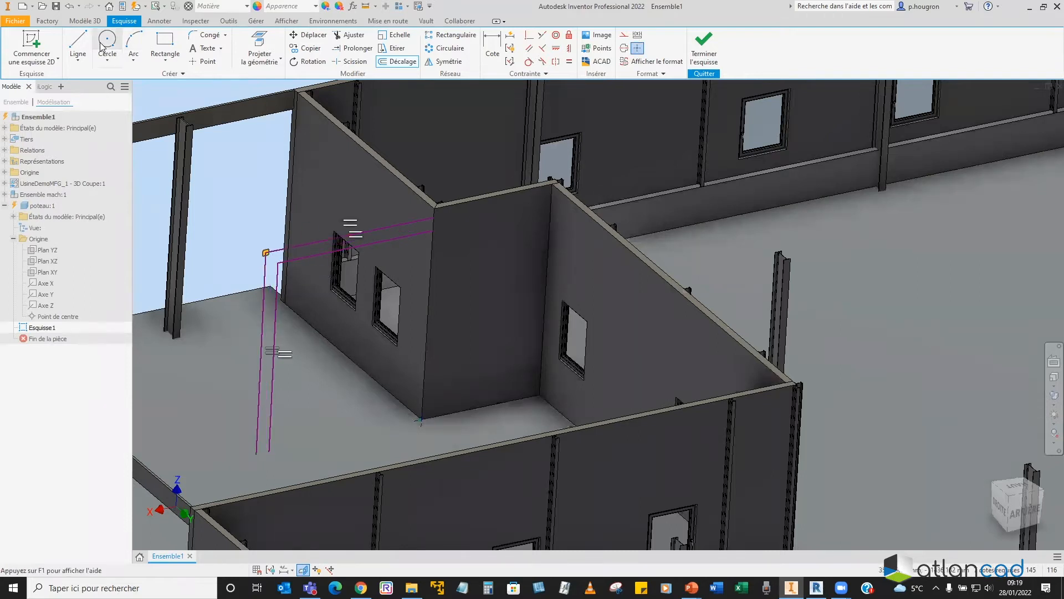
Step: Close the profile with short lines joining the two chains at the wall end and at the floor end
key("l")
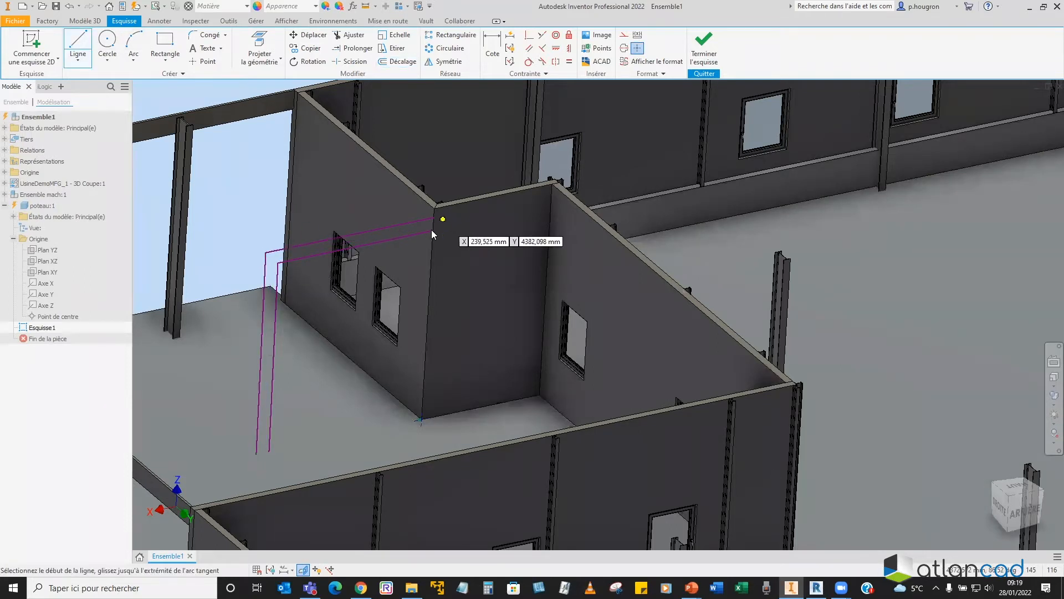
left_click(257, 453)
double_click(269, 450)
right_click(325, 390)
left_click(370, 391)
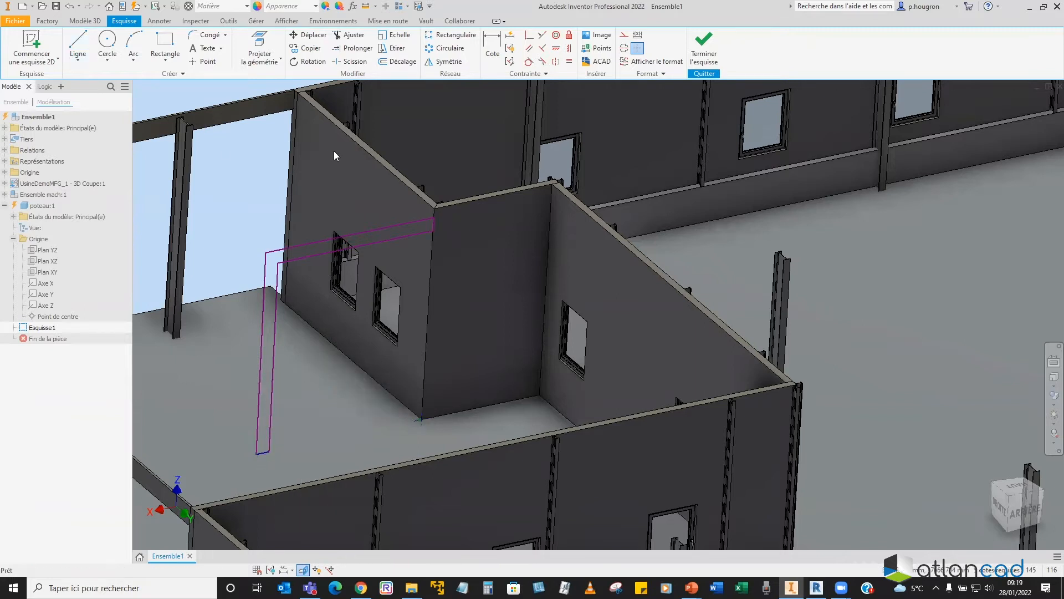
left_click(704, 47)
left_click(118, 43)
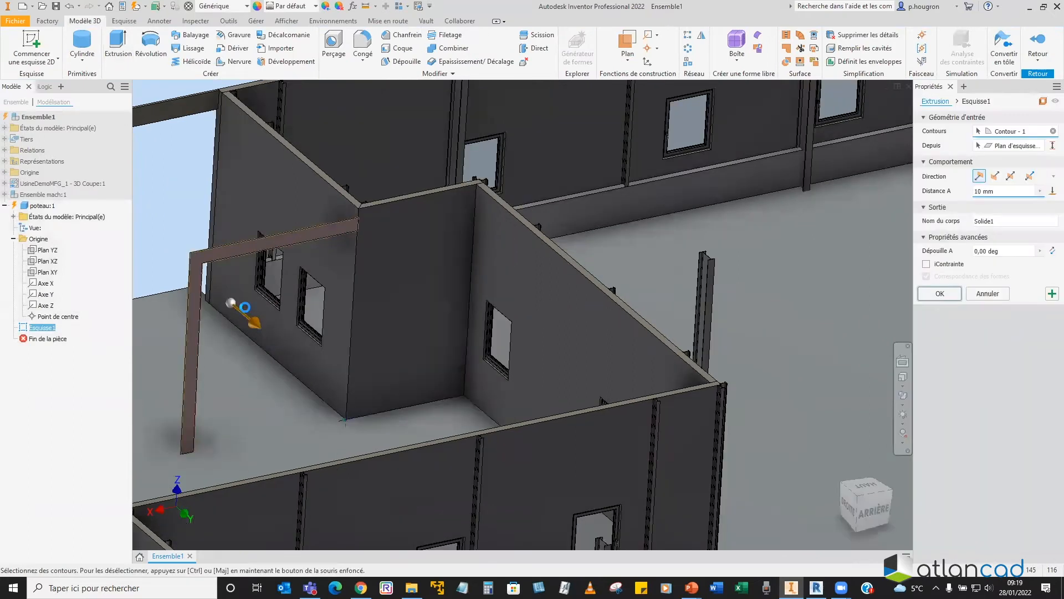
left_click(266, 317)
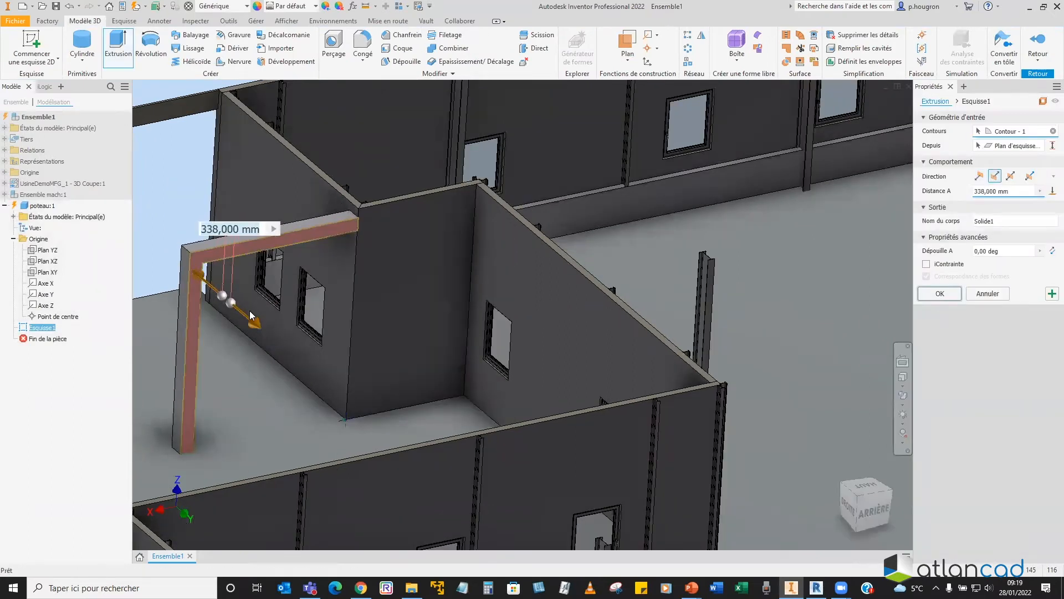
left_click(1032, 41)
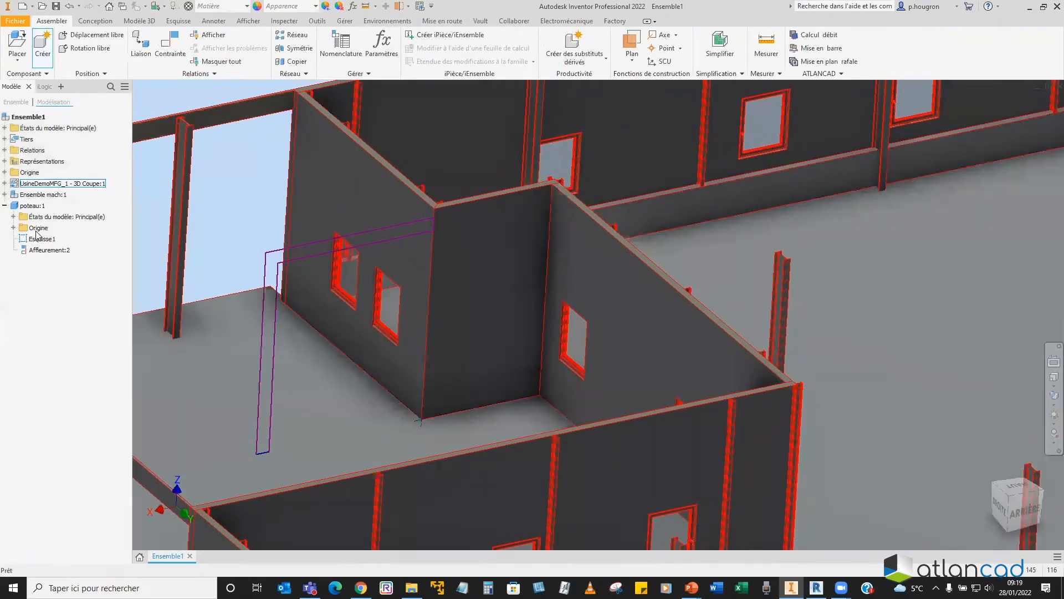
double_click(23, 206)
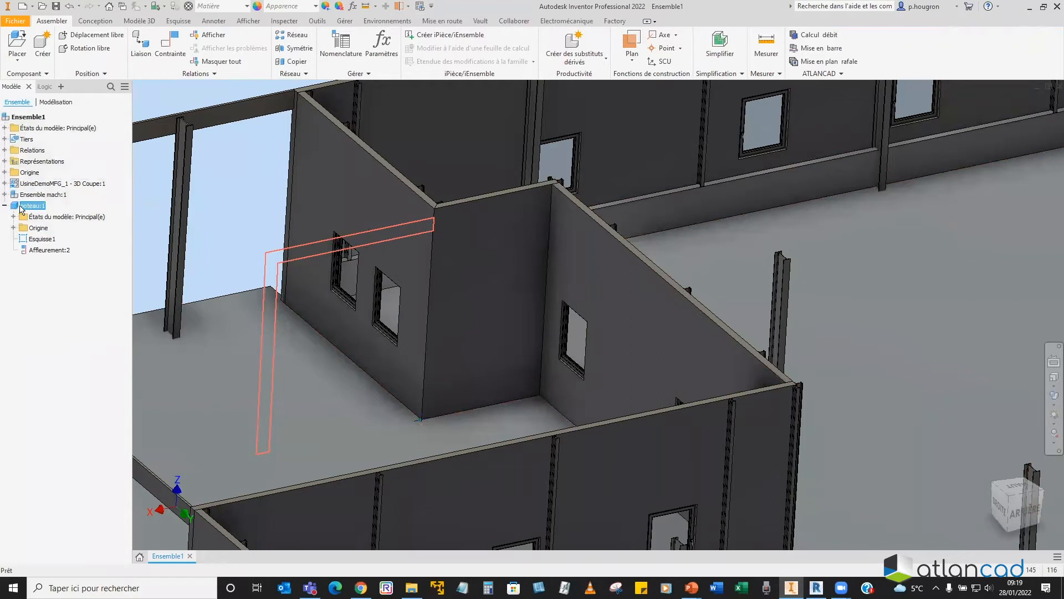
left_click(118, 45)
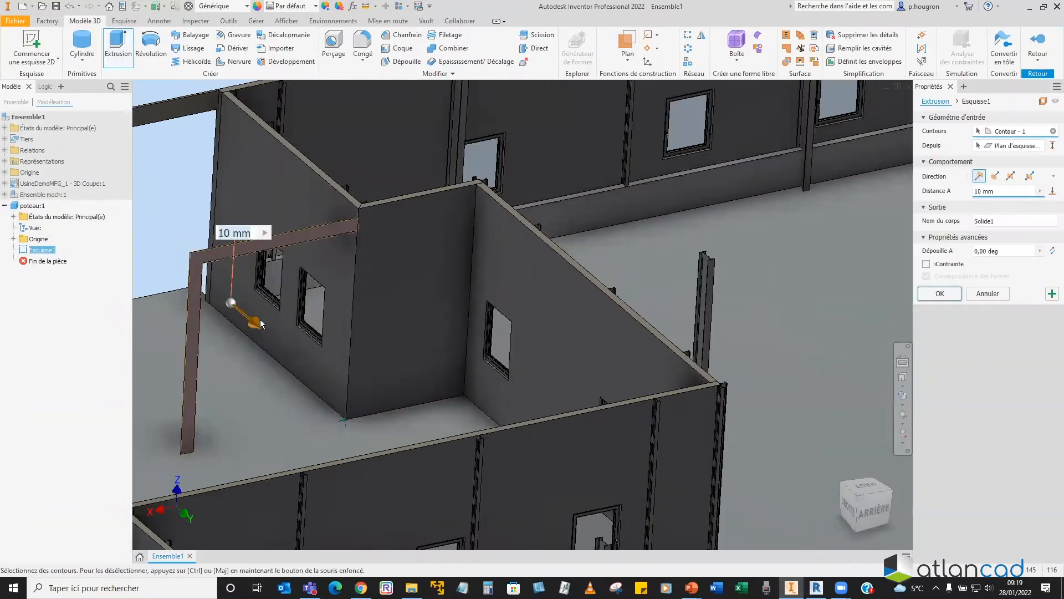
left_click_drag(255, 319, 245, 307)
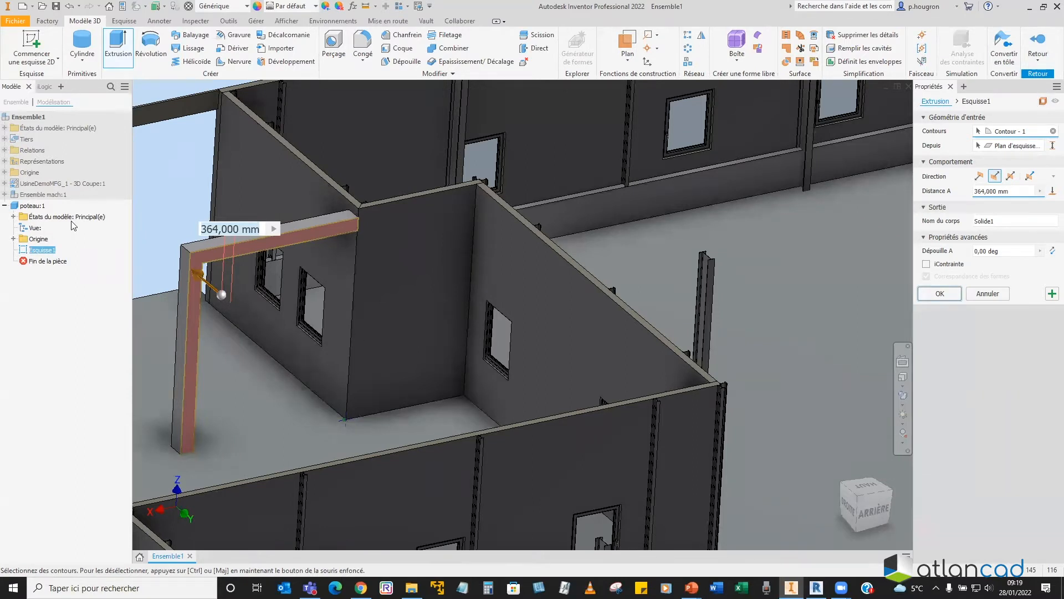
Step: Reopen the poteau profile sketch, display its constraints, and examine the beam's wall end and the post's foot
double_click(26, 254)
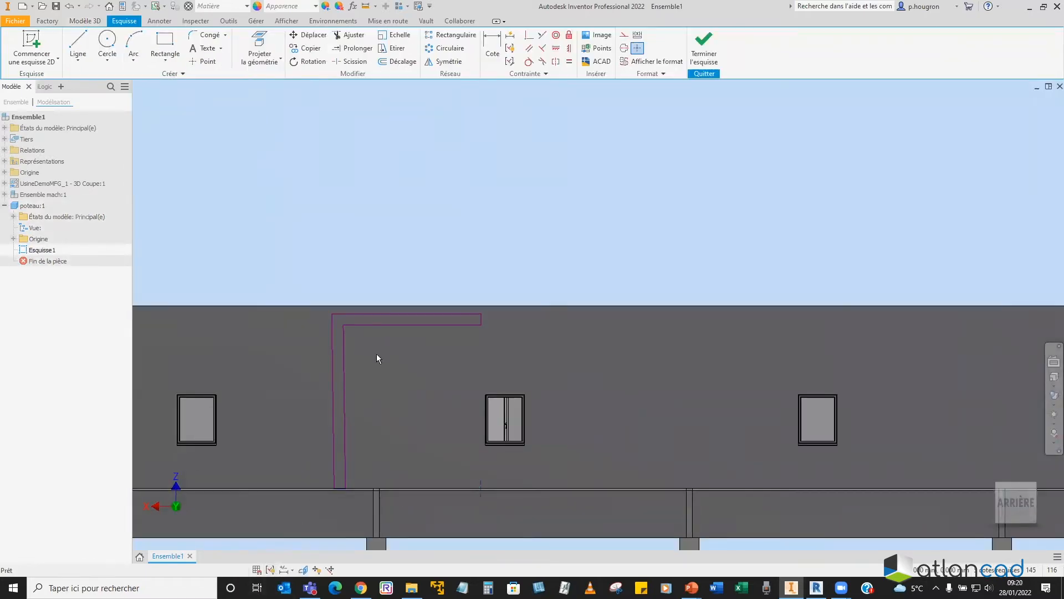
scroll(455, 329, "up", 4)
scroll(455, 329, "up", 2)
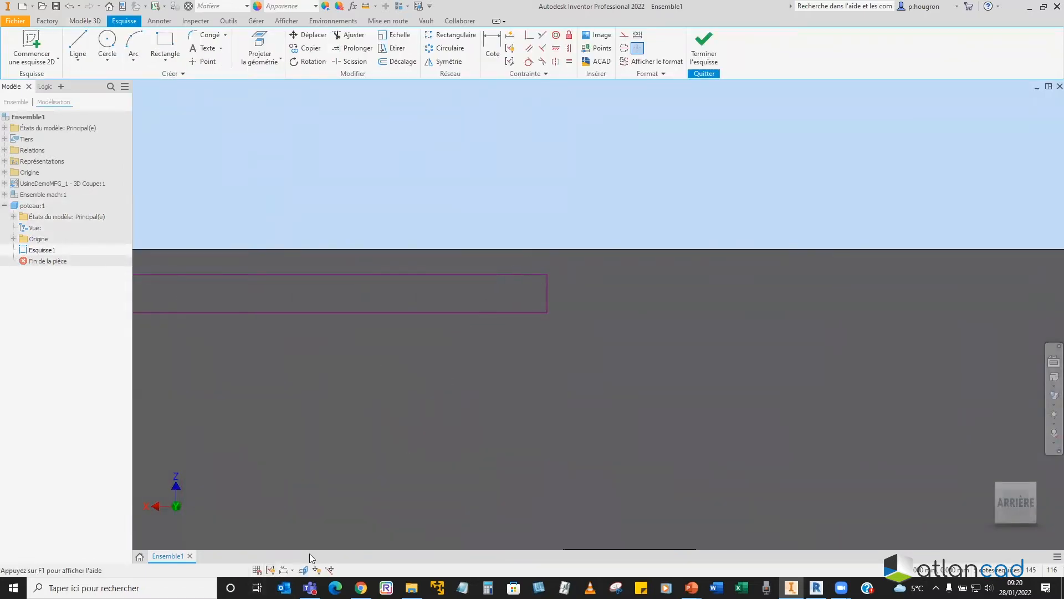
left_click(270, 570)
scroll(414, 370, "down", 3)
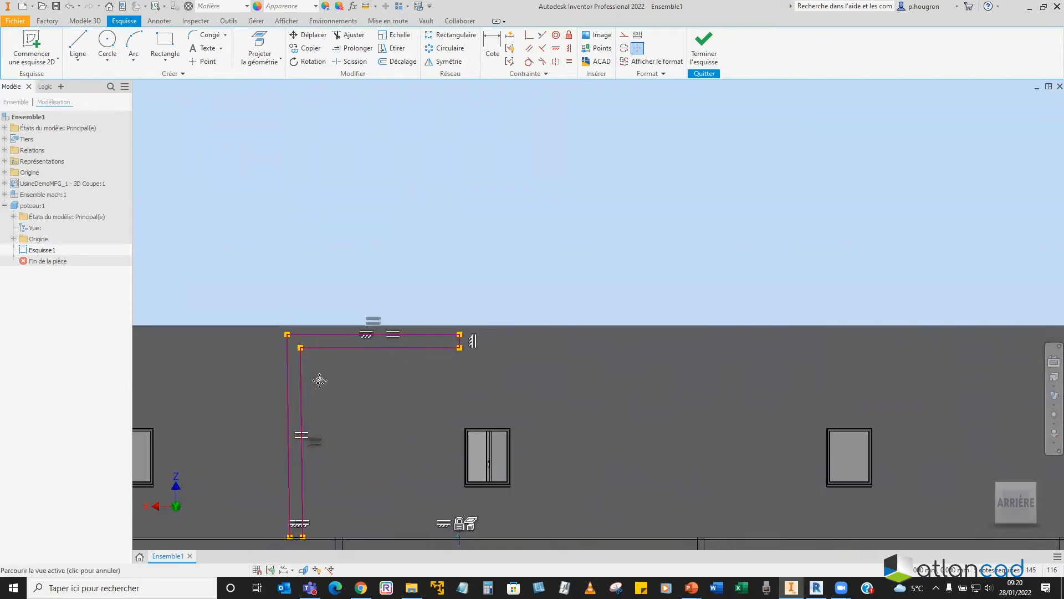
scroll(339, 396, "up", 5)
scroll(367, 429, "up", 2)
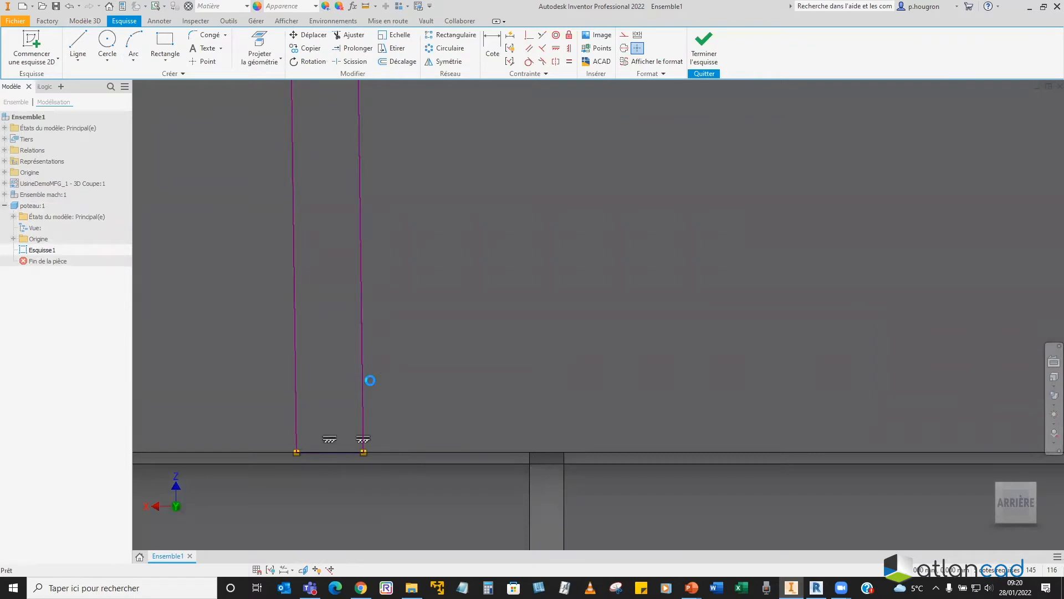
mouse_move(364, 374)
left_mouse_down()
mouse_move(380, 381)
mouse_move(333, 356)
left_mouse_up()
scroll(334, 355, "down", 3)
scroll(376, 268, "down", 2)
scroll(451, 187, "up", 1)
mouse_move(453, 188)
middle_mouse_down()
mouse_move(466, 269)
mouse_move(457, 308)
middle_mouse_up()
scroll(457, 308, "up", 2)
mouse_move(534, 261)
left_mouse_down()
mouse_move(534, 275)
mouse_move(530, 234)
left_mouse_up()
left_click(530, 239)
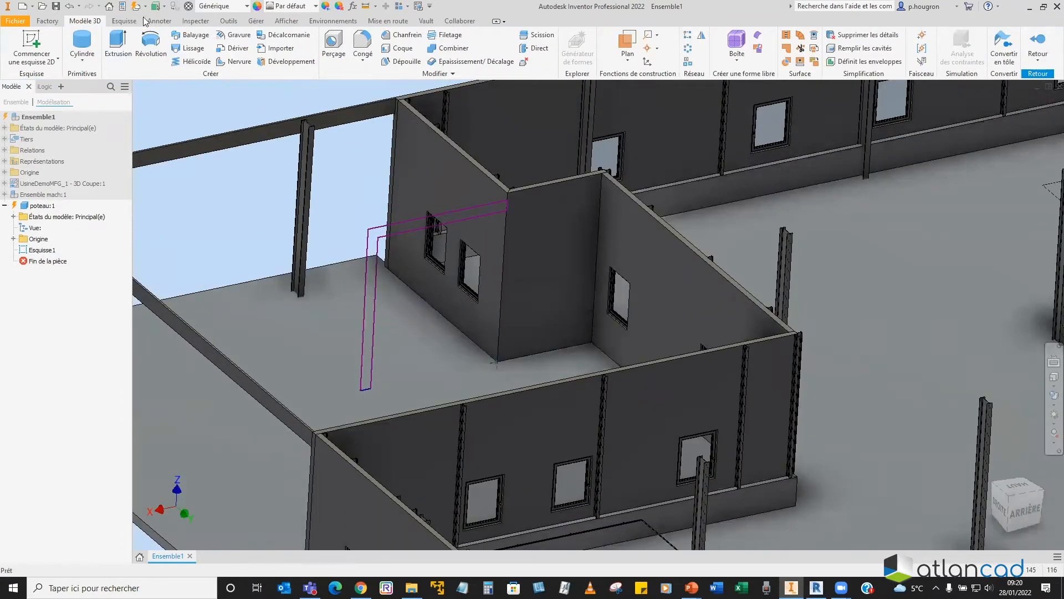
Step: Extrude the L-shaped profile 765 mm in the flipped direction to form the poteau solid
left_click(118, 42)
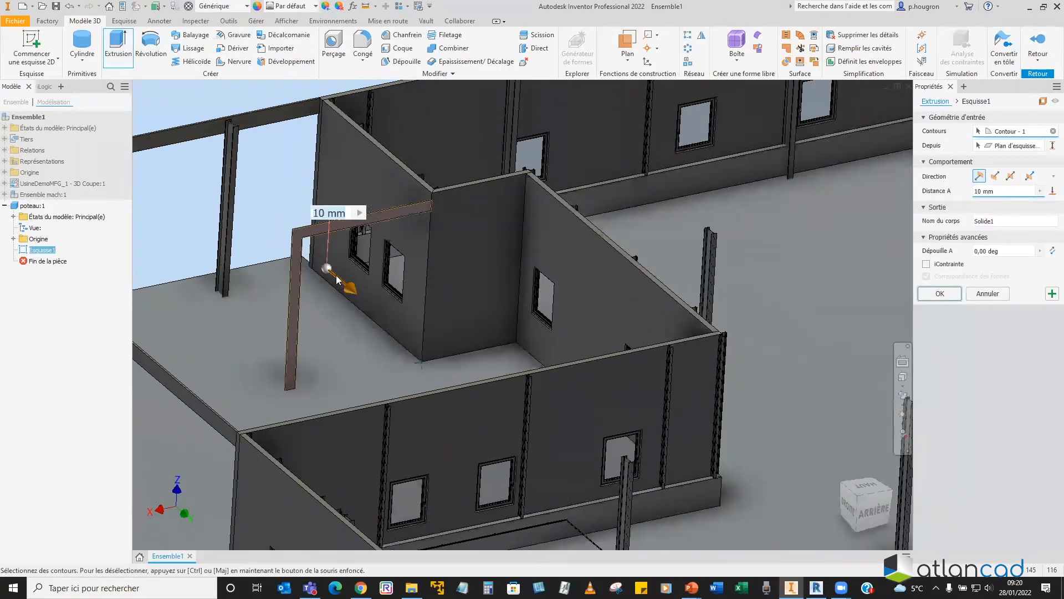
left_click_drag(350, 289, 335, 275)
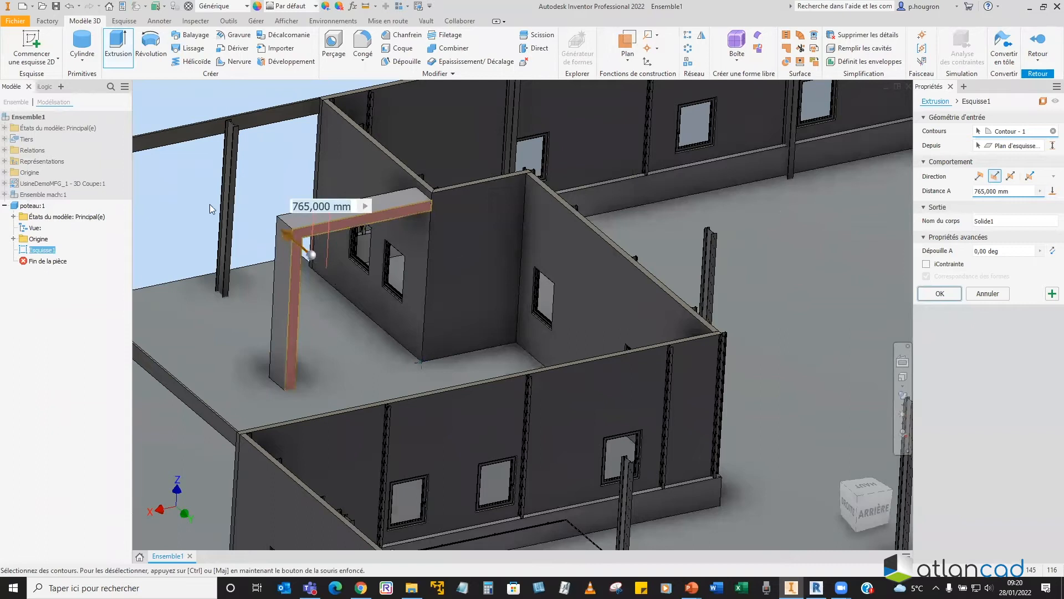
key("Return")
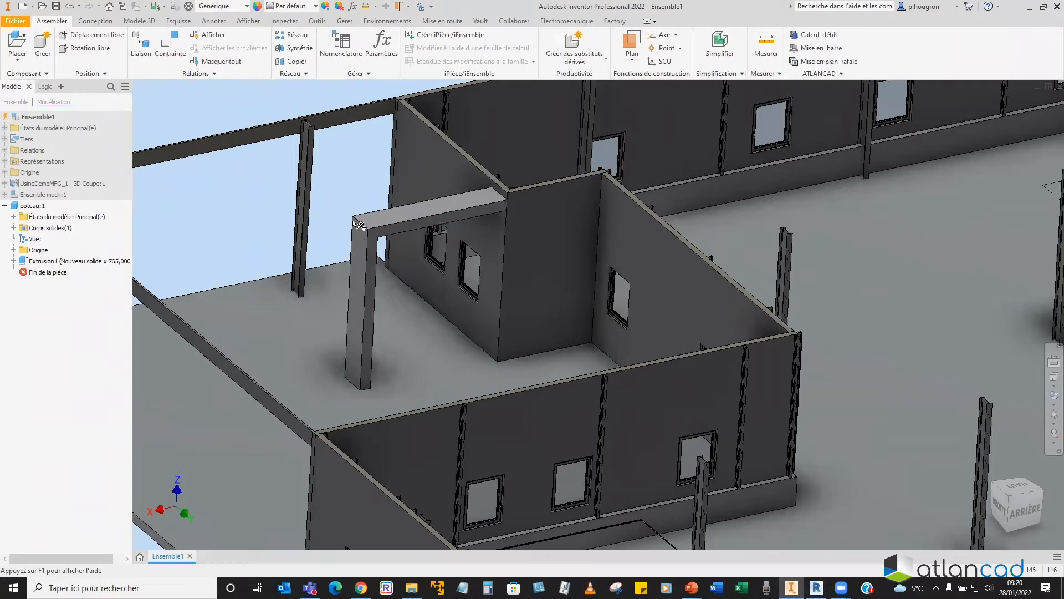
Step: Mate the end face of the poteau's horizontal beam to the windowed wall face with a 0 mm offset
left_click(168, 44)
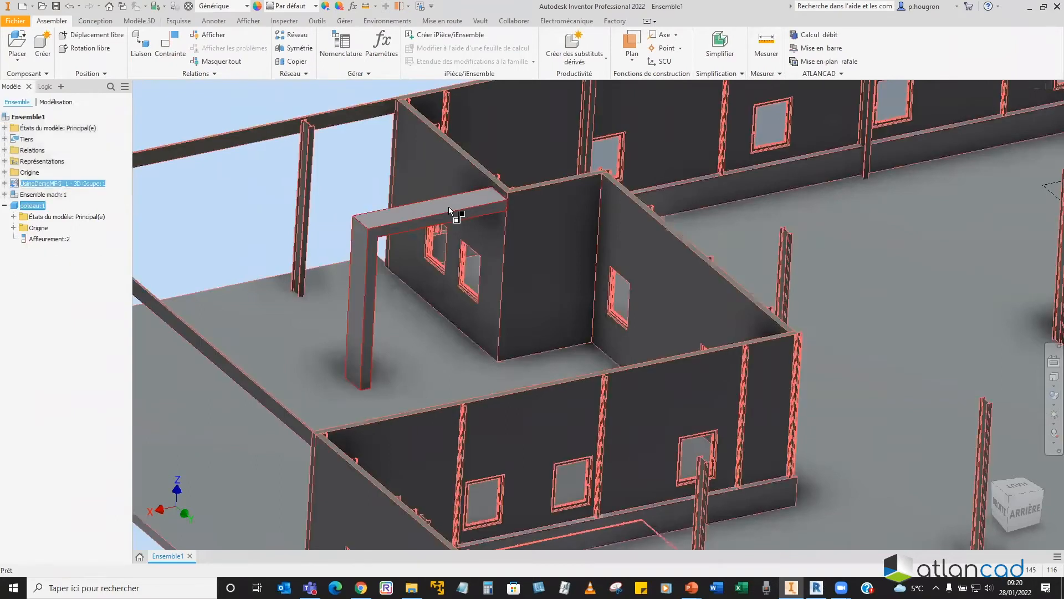
scroll(502, 205, "up", 5)
left_click(505, 204)
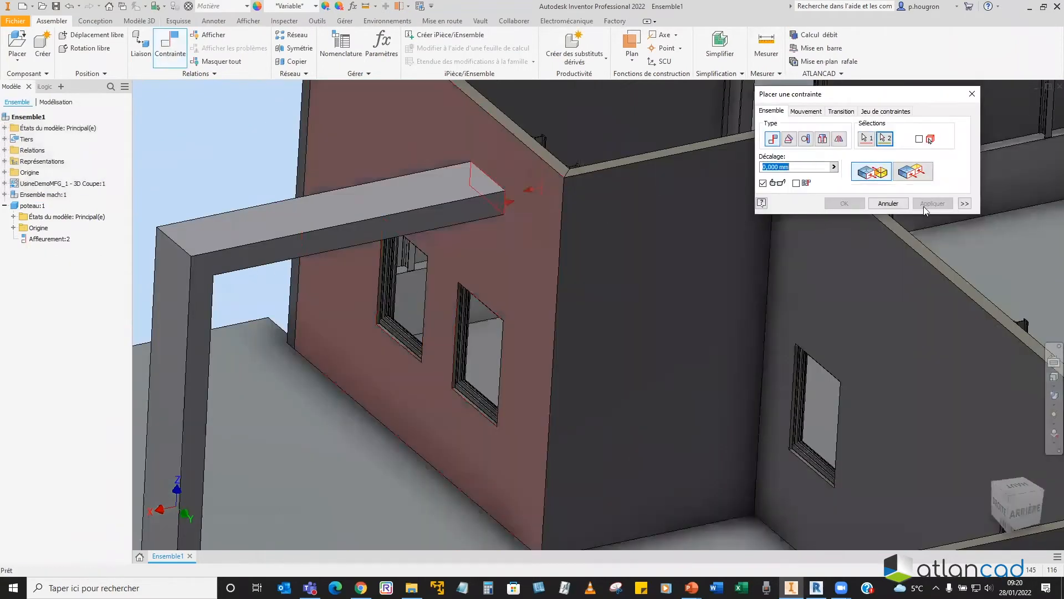
left_click(502, 205)
left_click(932, 204)
Step: Mate the underside of the post's foot to the building floor with a 0 mm offset
middle_click_drag(423, 121, 423, 90)
scroll(257, 447, "up", 8)
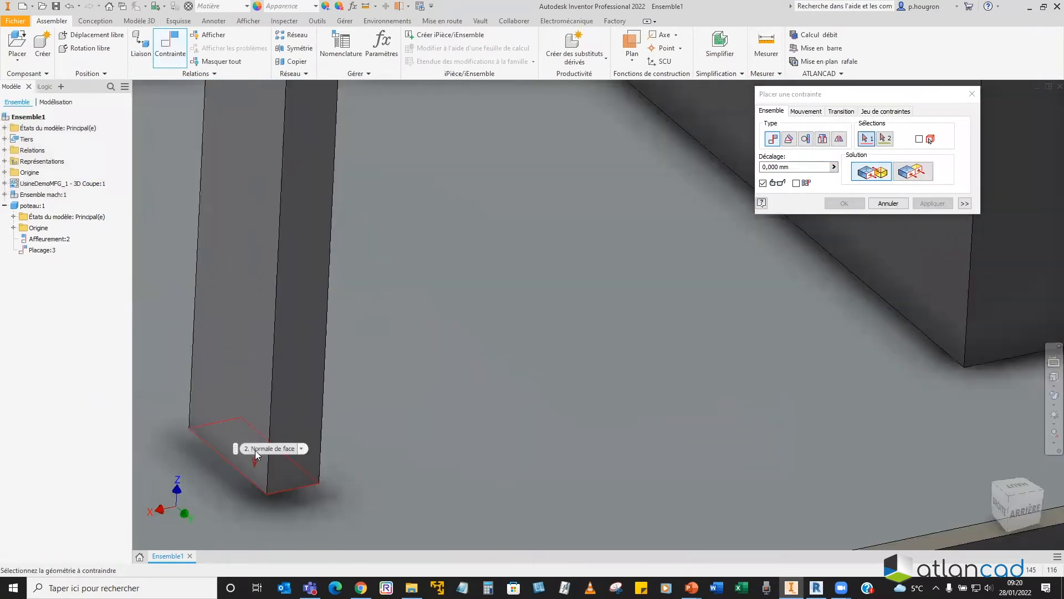
left_click(255, 450)
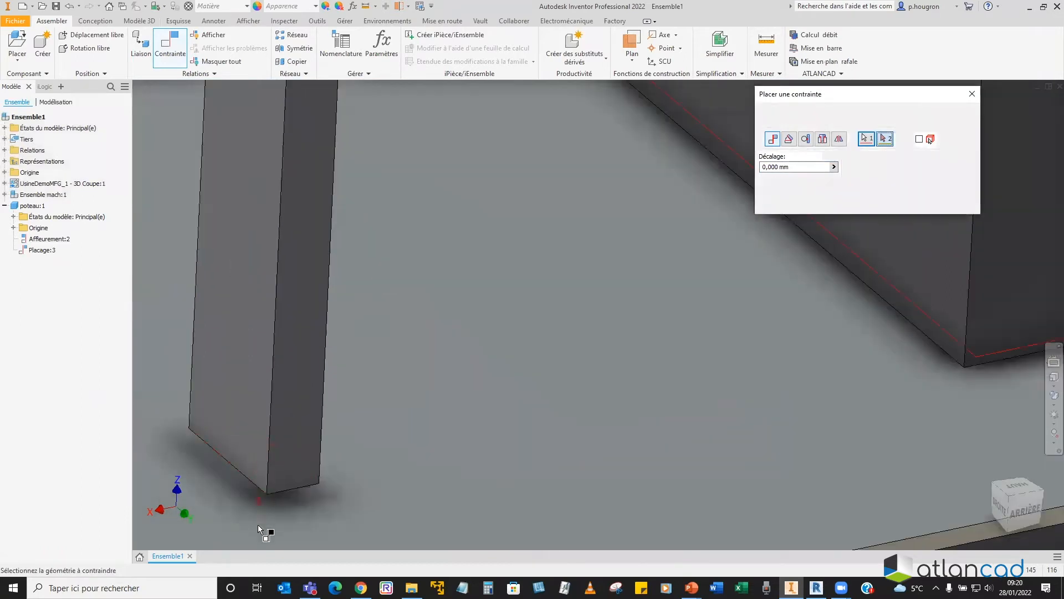
scroll(283, 510, "down", 4)
scroll(842, 203, "down", 2)
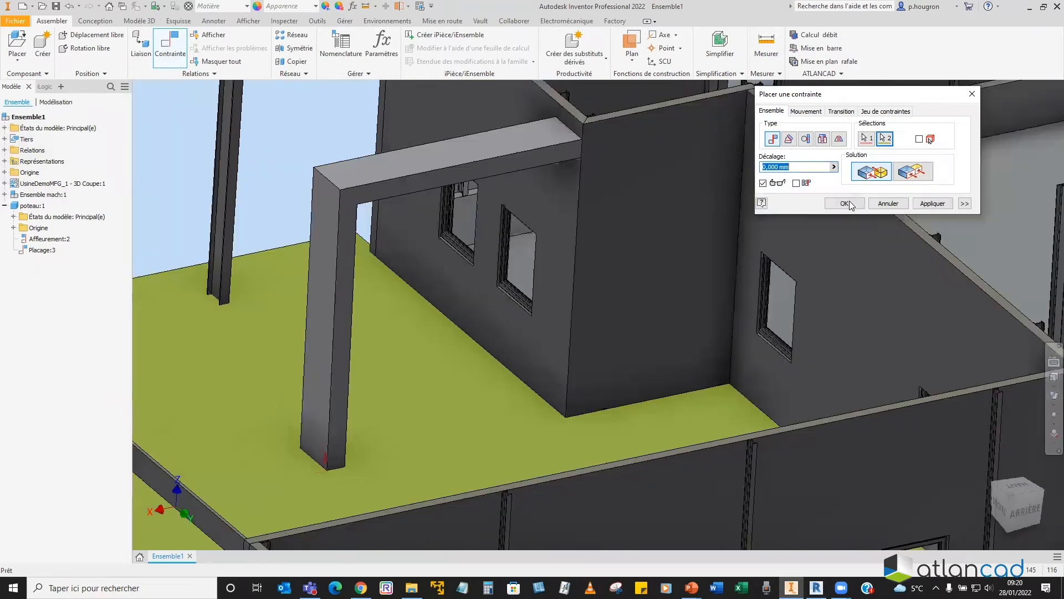
scroll(444, 254, "down", 2)
key("Return")
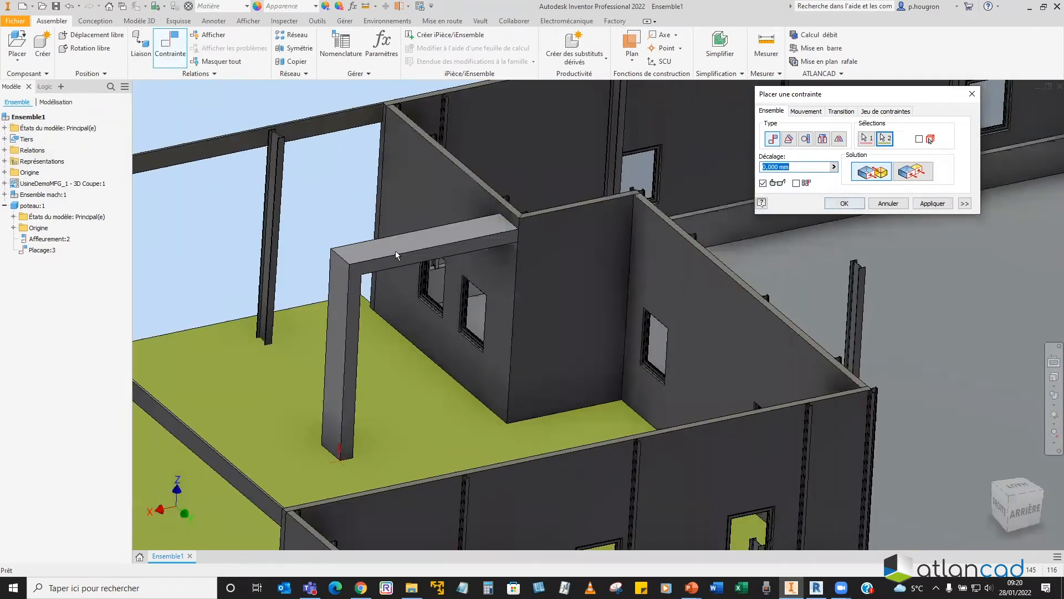
Step: Assign the Cuivre material from the Inventor material library to the poteau part
left_click(424, 258)
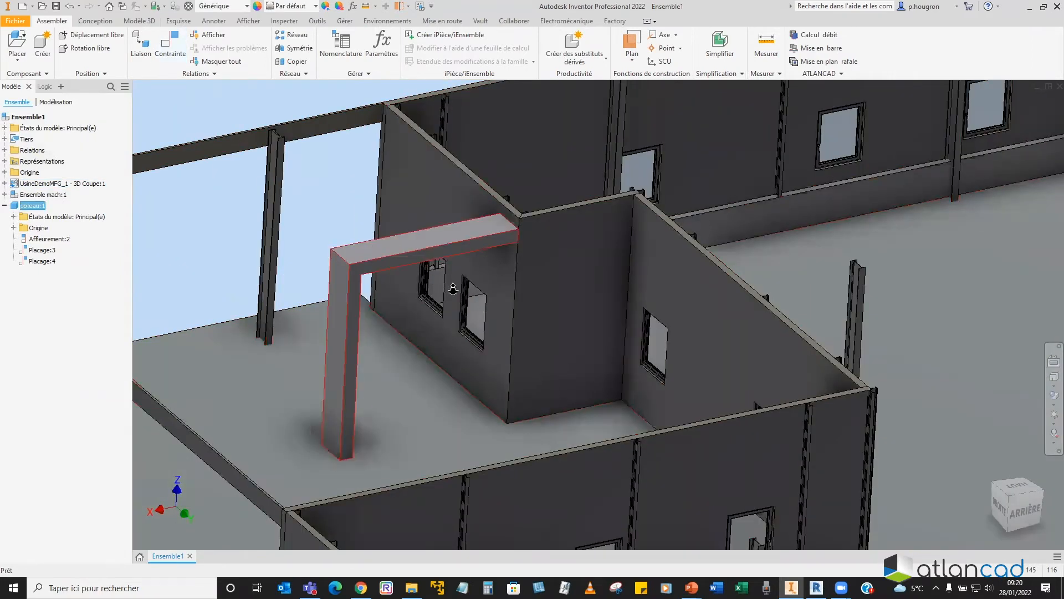
scroll(401, 245, "down", 2)
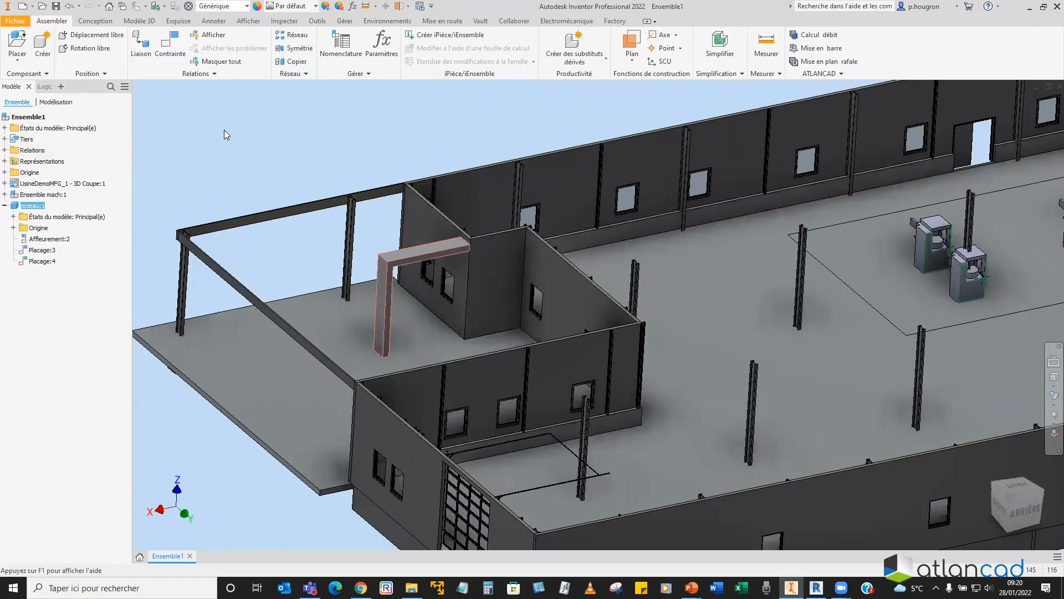
left_click(222, 6)
scroll(231, 222, "down", 1)
scroll(236, 229, "down", 7)
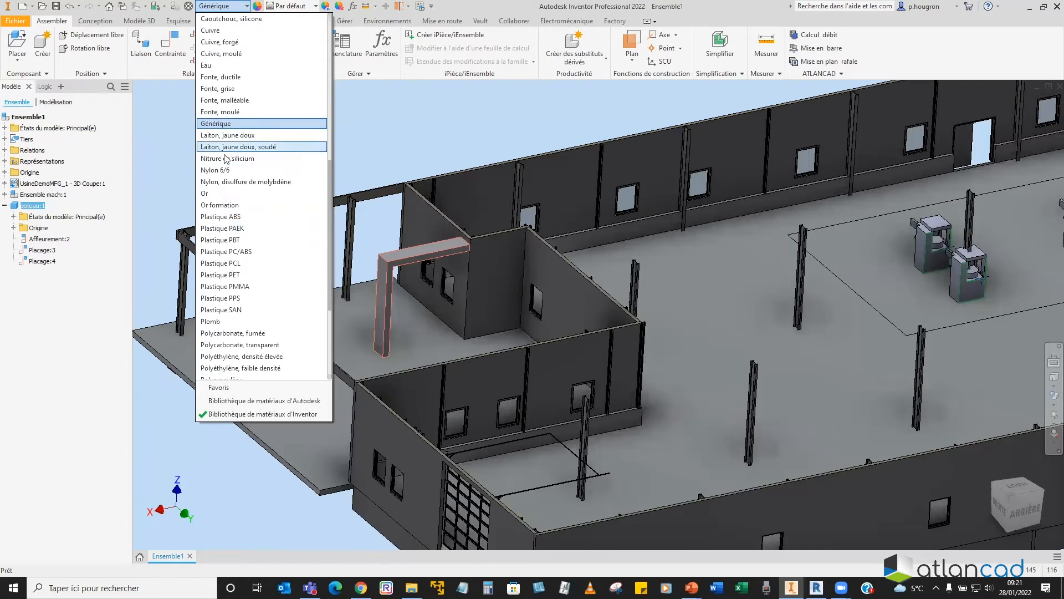
scroll(227, 160, "up", 6)
scroll(226, 215, "down", 9)
scroll(227, 219, "down", 2)
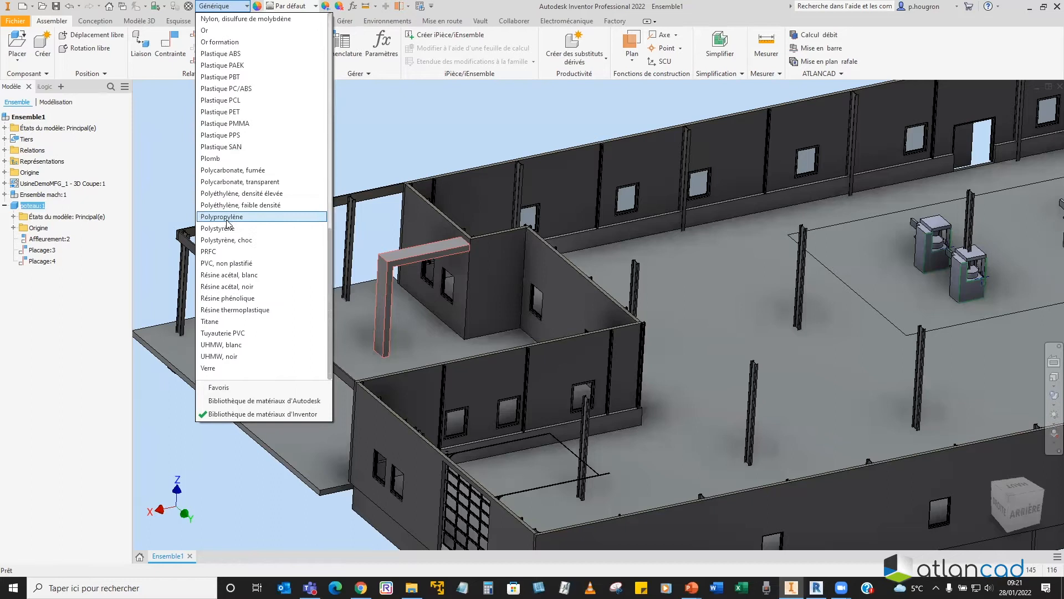
scroll(227, 222, "up", 9)
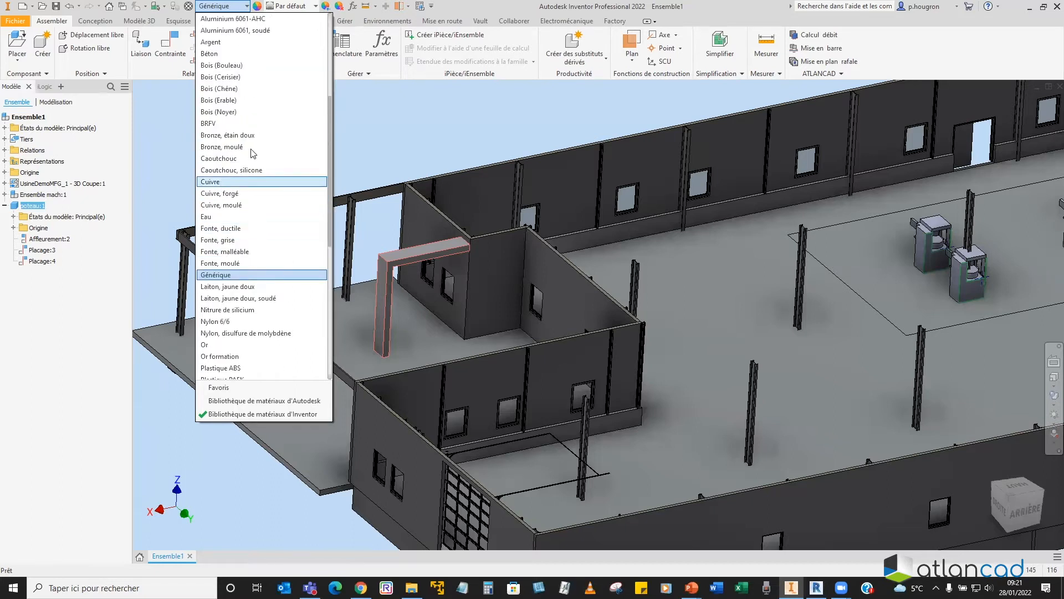
left_click(255, 181)
Step: Save the assembly as "ensemble complet" in the webi folder, including the new poteau part
middle_click(473, 298, "shift")
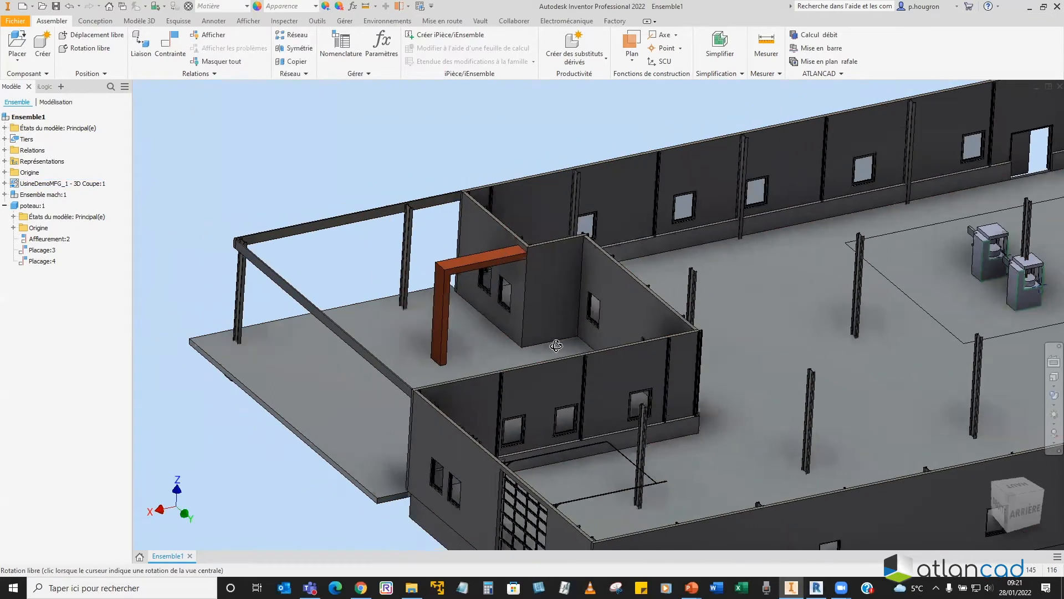
left_click_drag(616, 379, 619, 346)
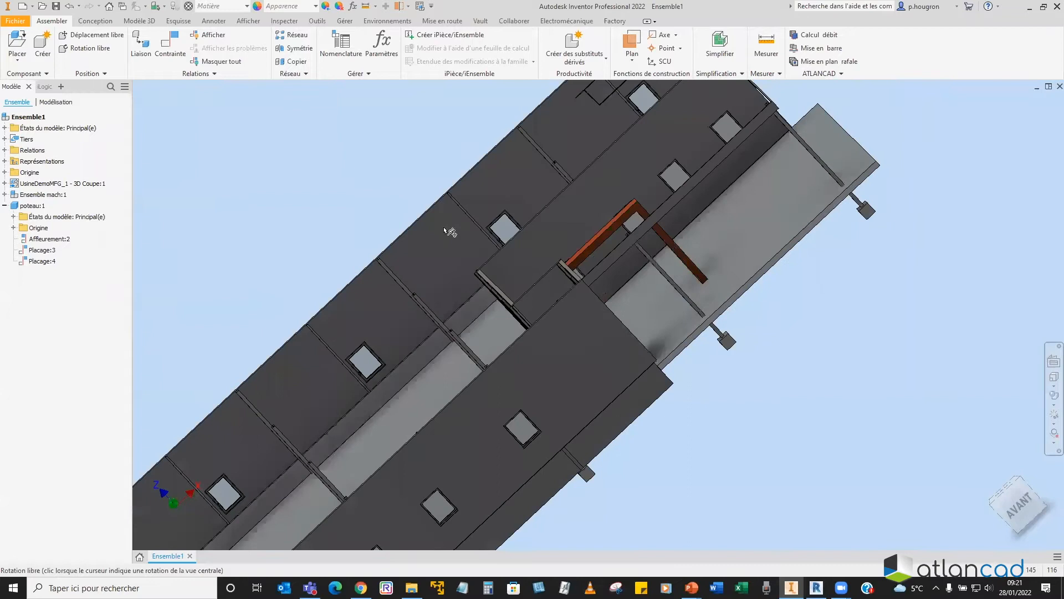
left_click_drag(435, 221, 512, 309)
key("F5")
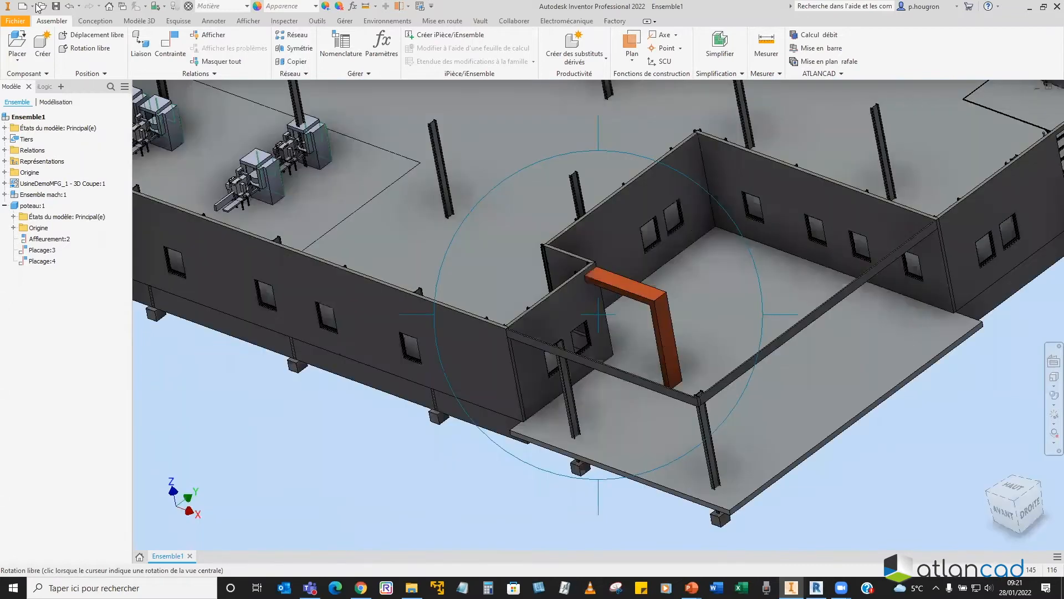
key("F5")
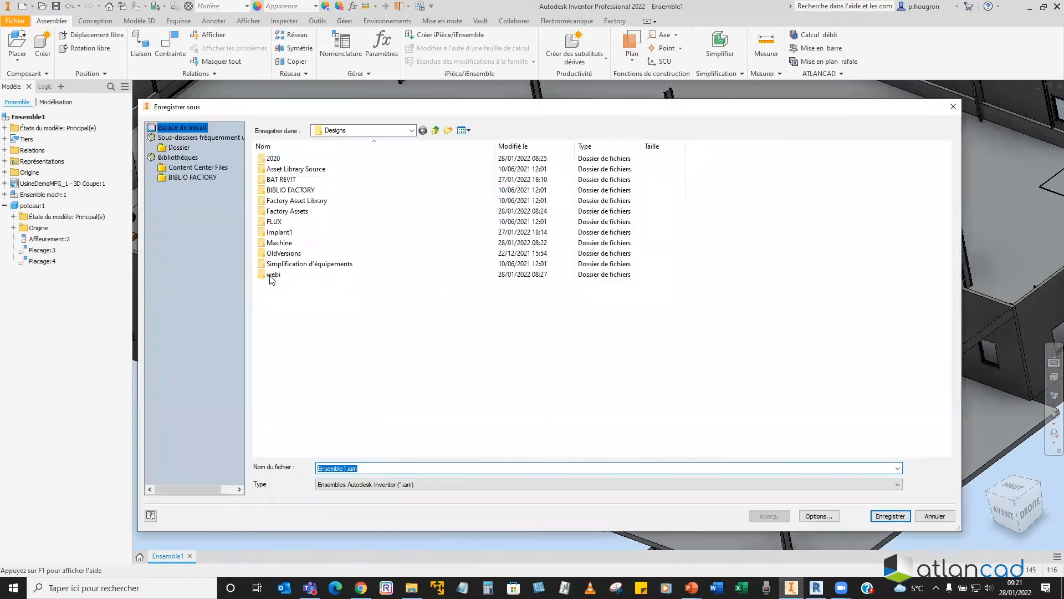
double_click(276, 275)
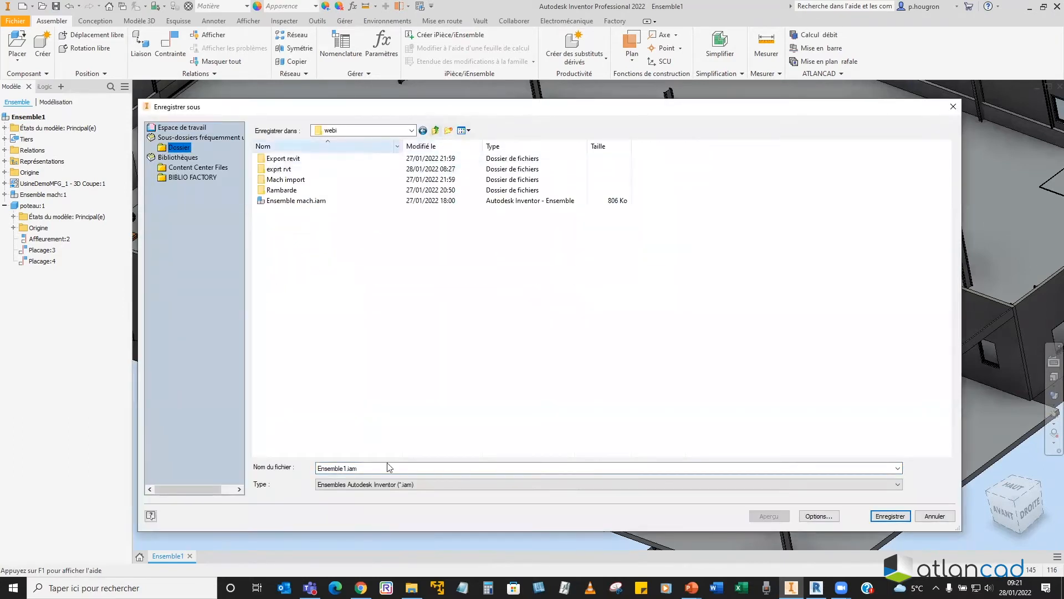
double_click(351, 468)
type("ens")
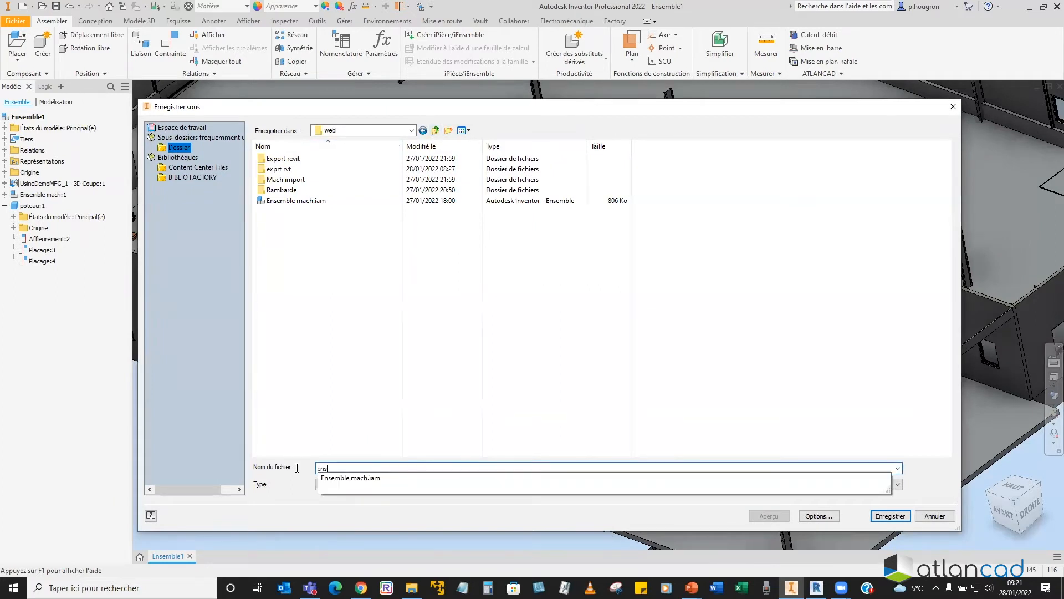
type("emble complet")
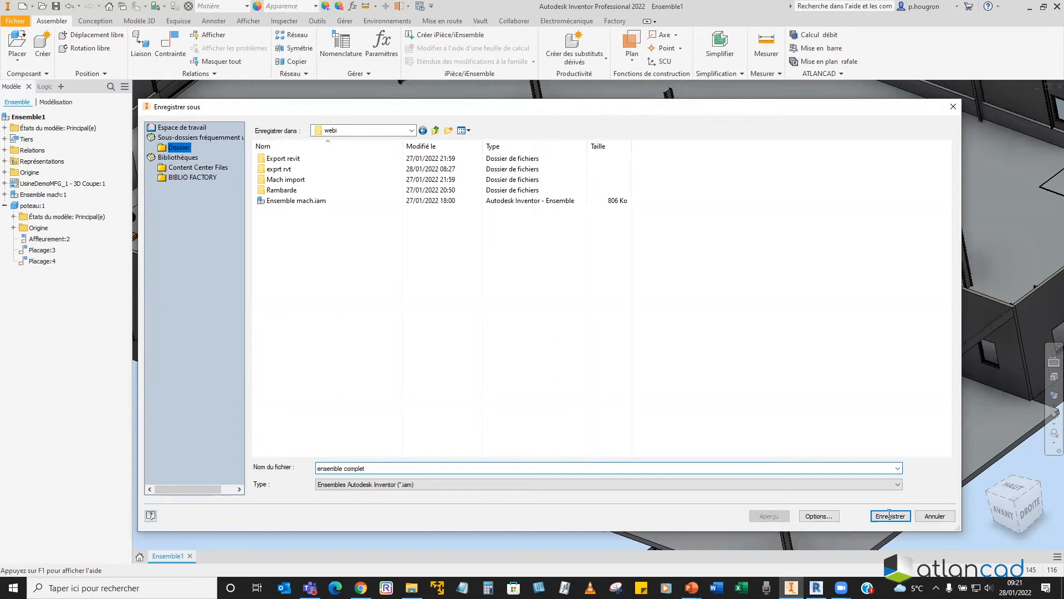
left_click(889, 515)
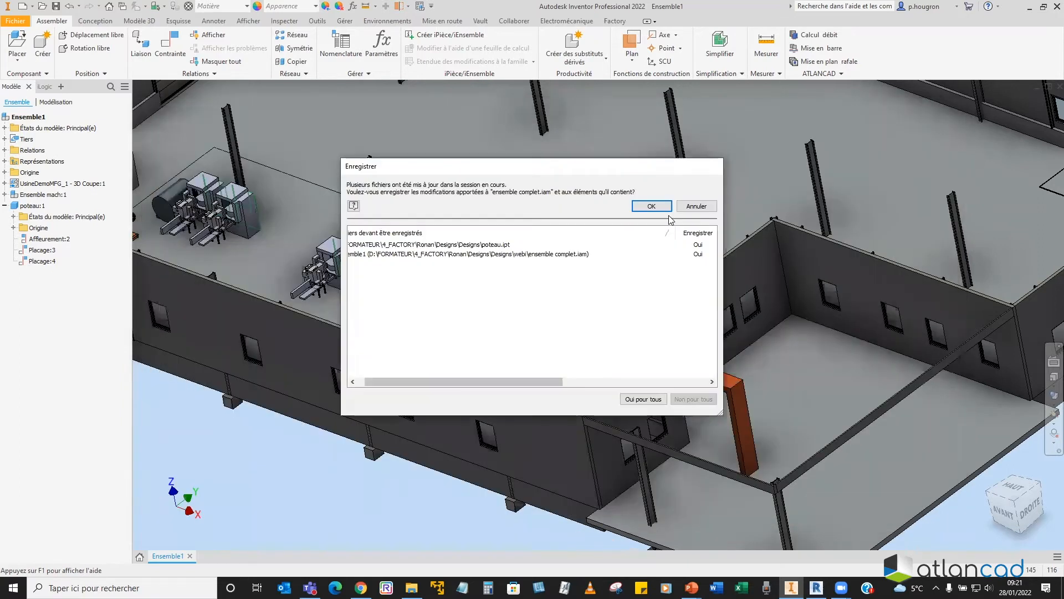
left_click(663, 209)
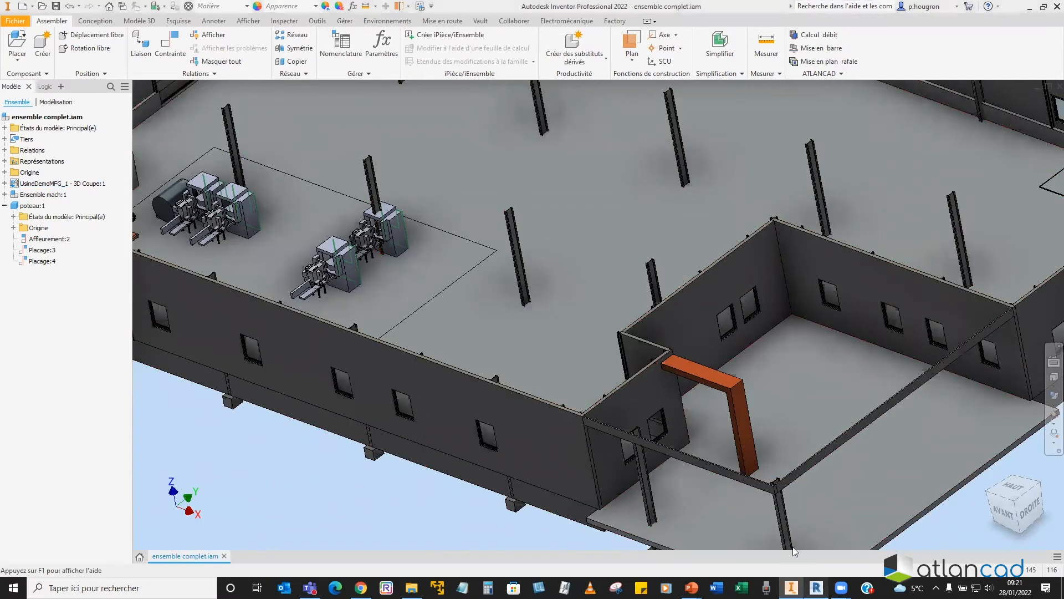
Step: Switch to the UsineDemoMFG_1 project in Revit, with its Niveau 0 floor plan on screen
key("alt+Tab")
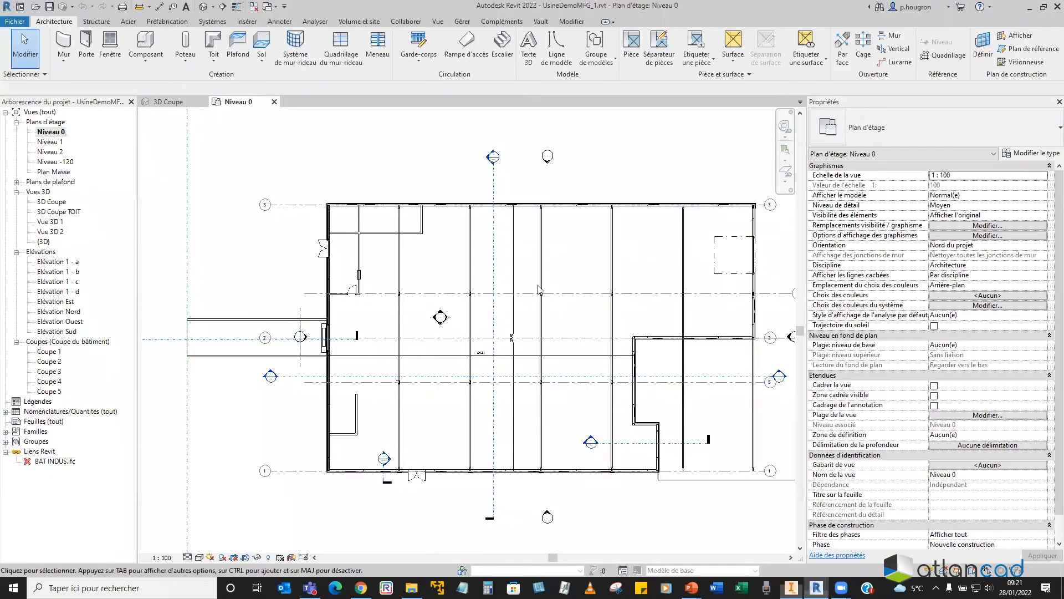
scroll(538, 289, "up", 2)
key("alt+Tab")
key("alt+Tab")
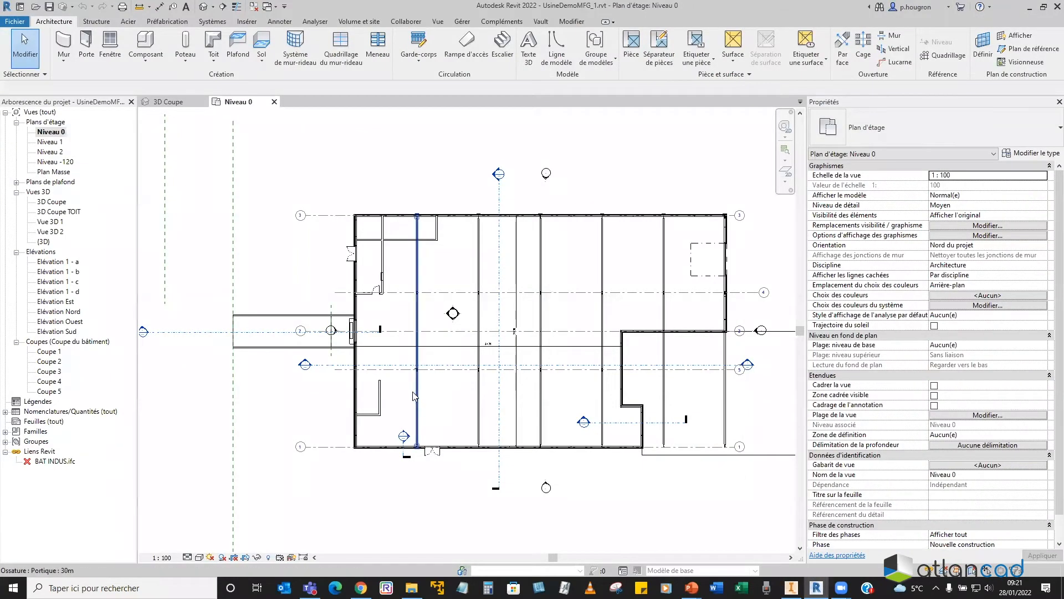
Step: Set the distance of the southwest Agglo 20 partition wall from the west exterior wall to 4 m
scroll(413, 393, "up", 5)
scroll(393, 393, "down", 2)
left_click(384, 401)
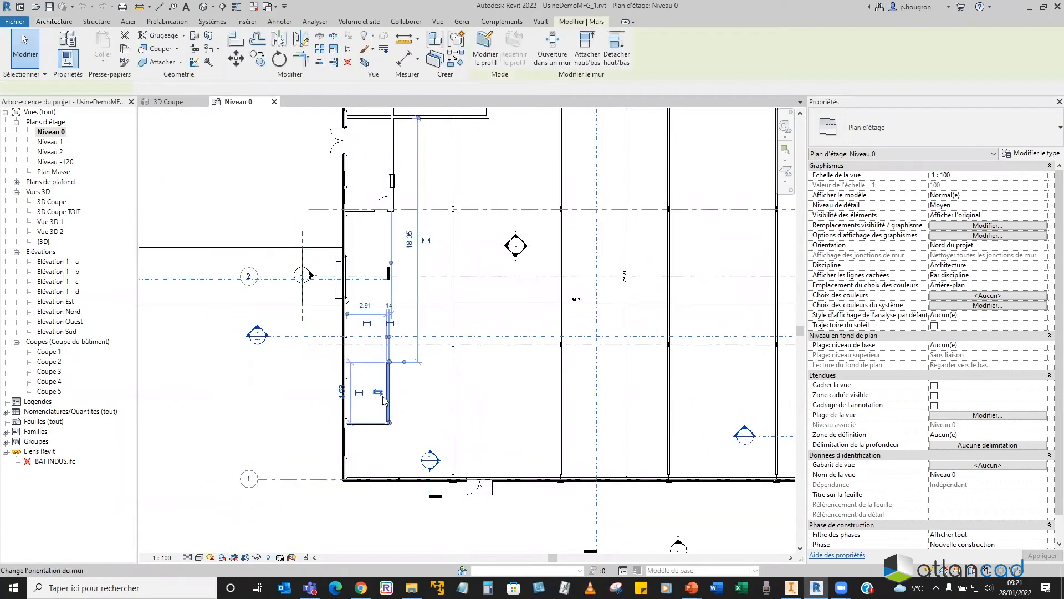
scroll(381, 404, "up", 4)
scroll(376, 405, "up", 1)
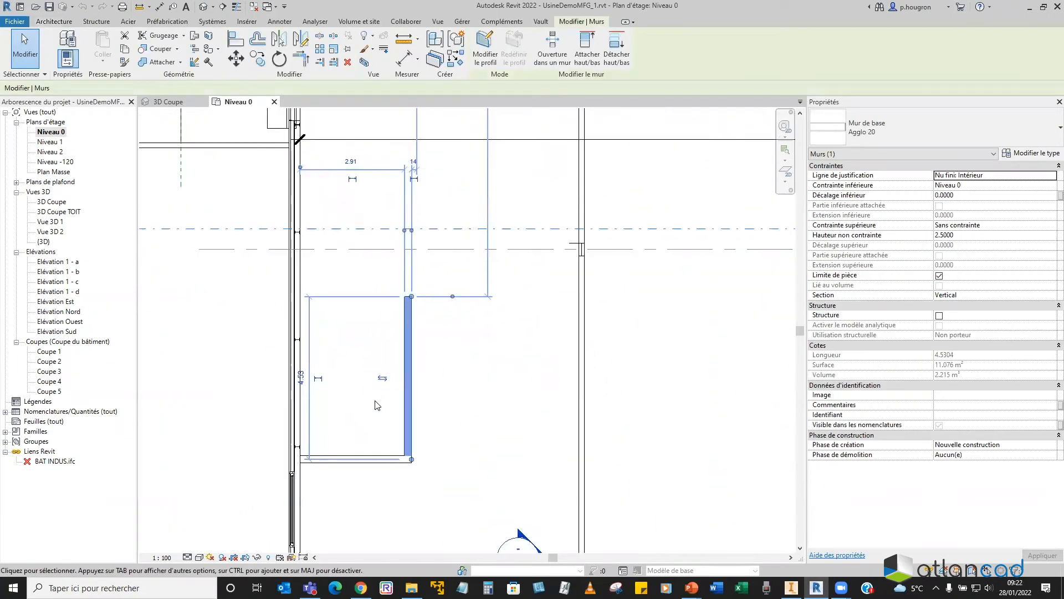
left_click(354, 194)
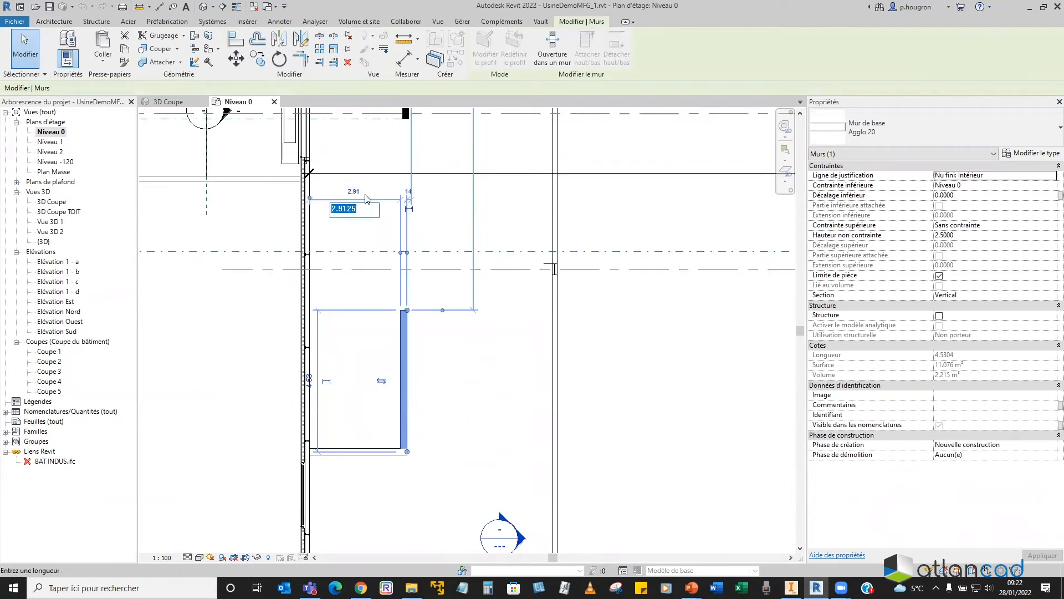
type("4")
key("Return")
scroll(464, 283, "up", 2)
Step: Try to flip the orientation of the short windowed Ext.Bardage DP wall at the building's southeast recess
scroll(477, 291, "down", 6)
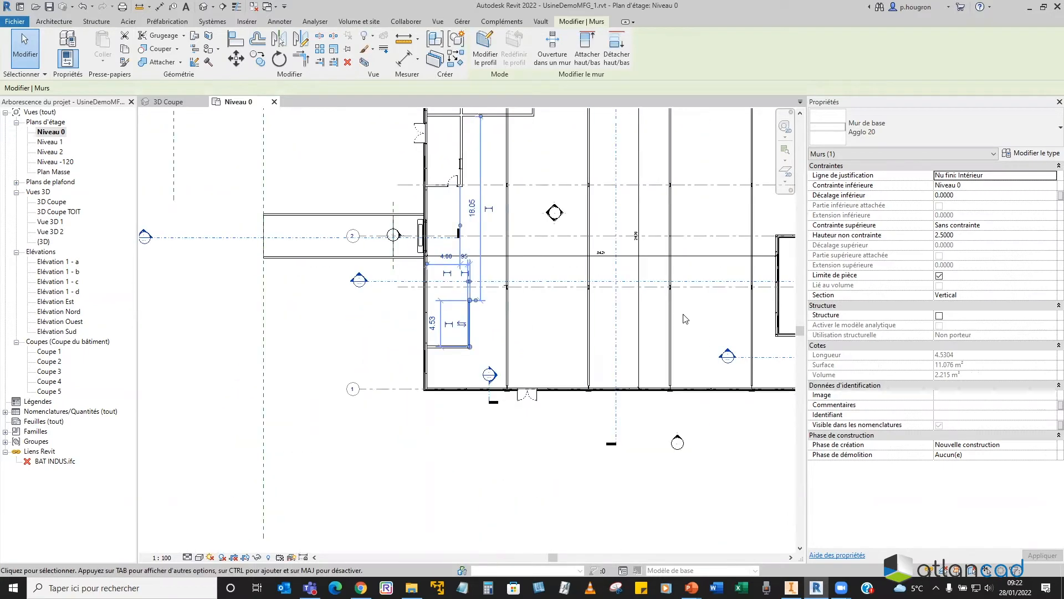
middle_click_drag(540, 300, 398, 290)
middle_click_drag(652, 345, 493, 340)
scroll(493, 340, "down", 3)
scroll(494, 340, "up", 4)
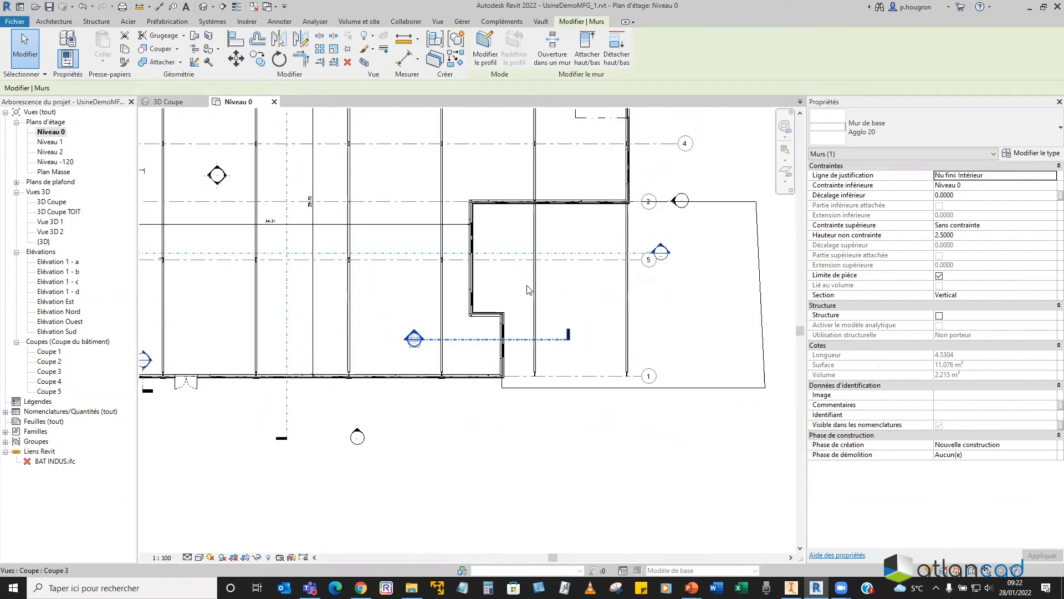
scroll(494, 338, "up", 3)
left_click(519, 355)
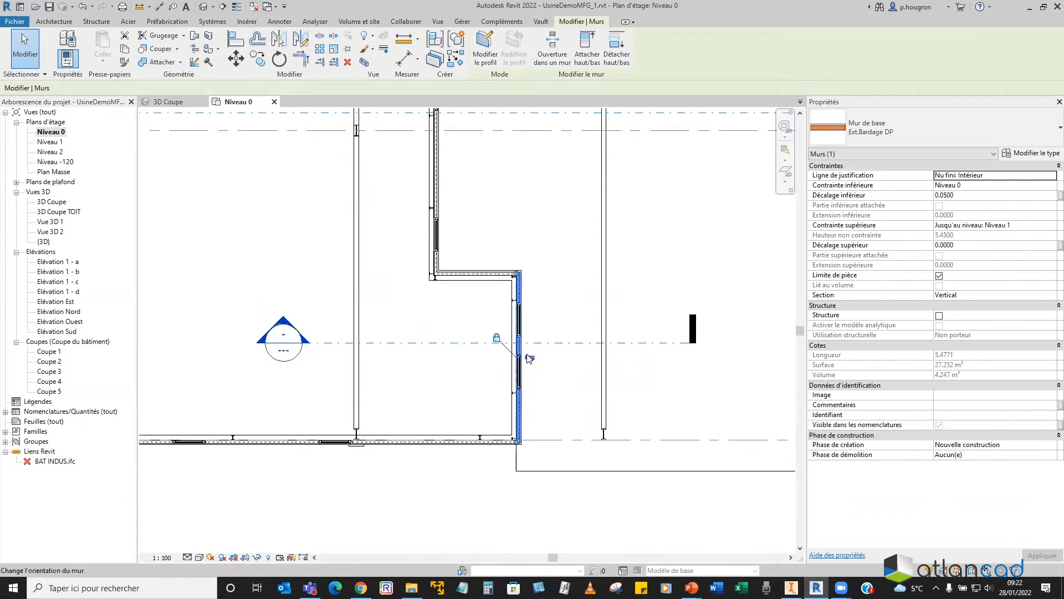
left_click(530, 357)
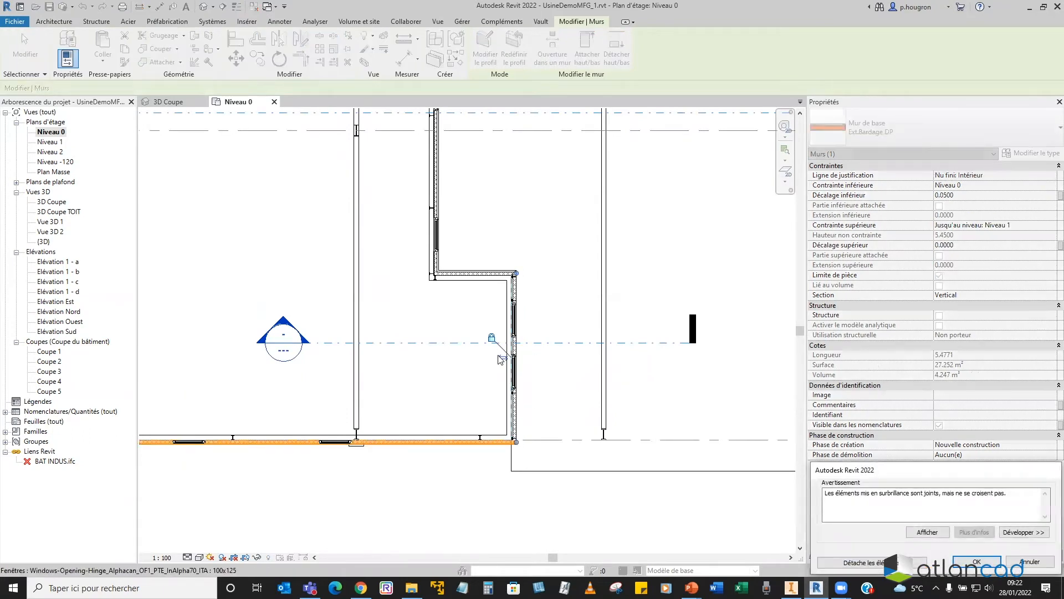
Step: Cancel the orientation flip of the windowed exterior wall and clear the selection
scroll(541, 394, "down", 3)
scroll(531, 403, "down", 3)
scroll(529, 403, "up", 5)
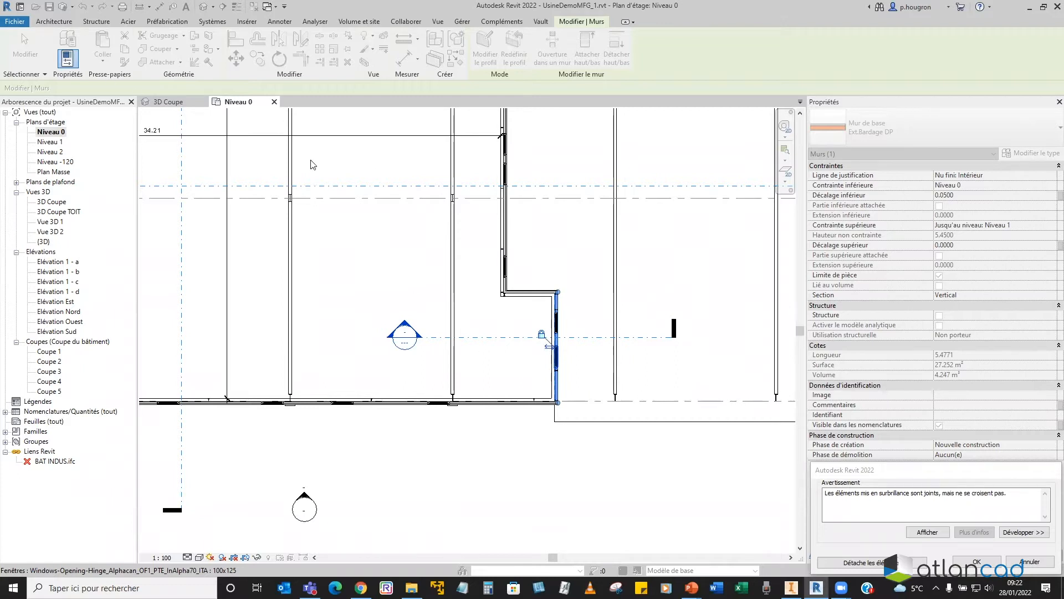
scroll(342, 177, "up", 2)
right_click(257, 413)
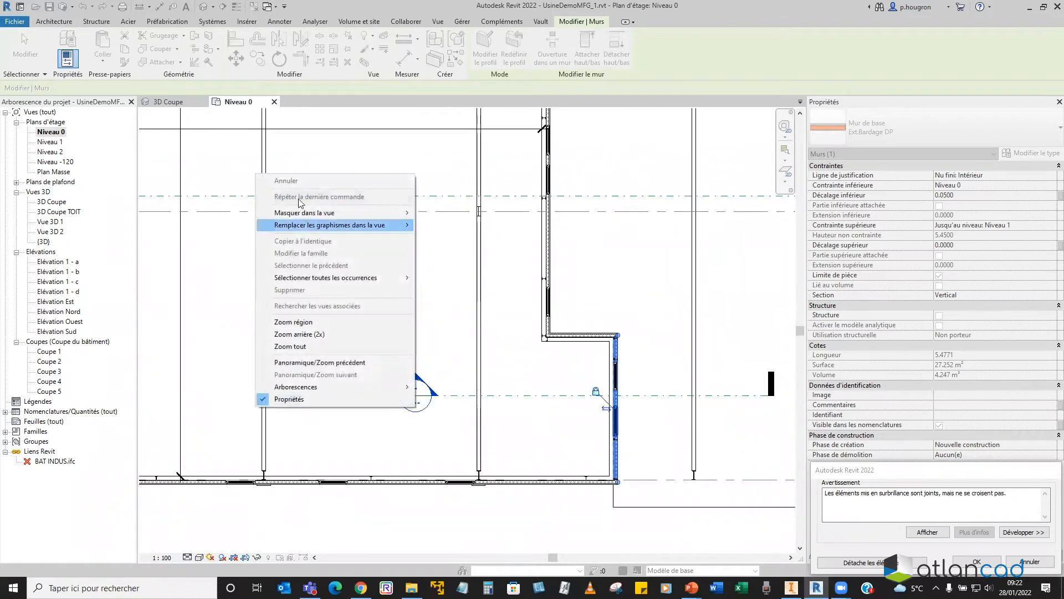
left_click(32, 43)
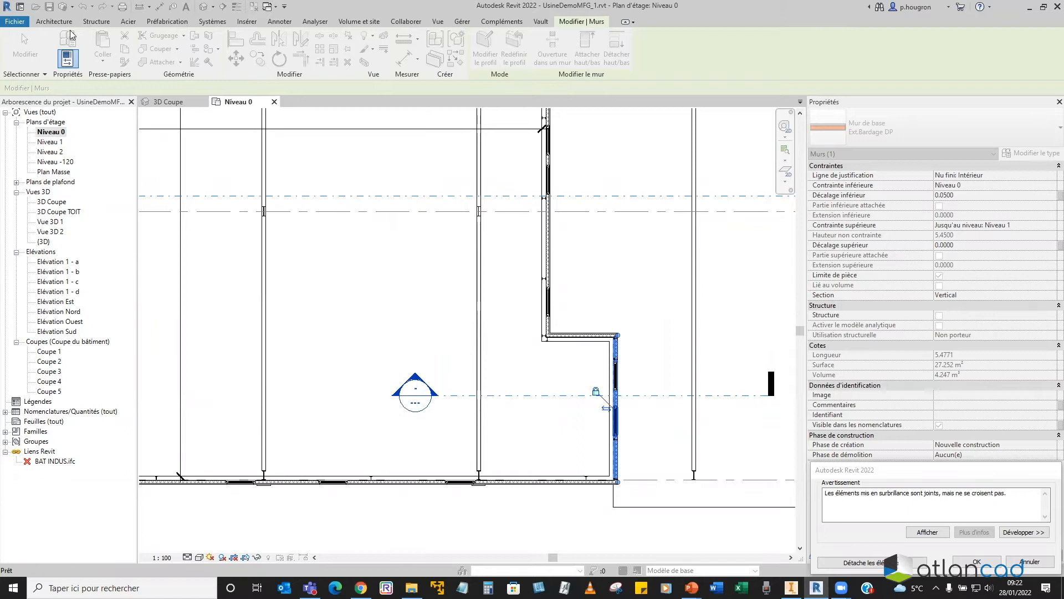
middle_click_drag(364, 242, 390, 279)
scroll(535, 361, "up", 1)
scroll(536, 368, "down", 2)
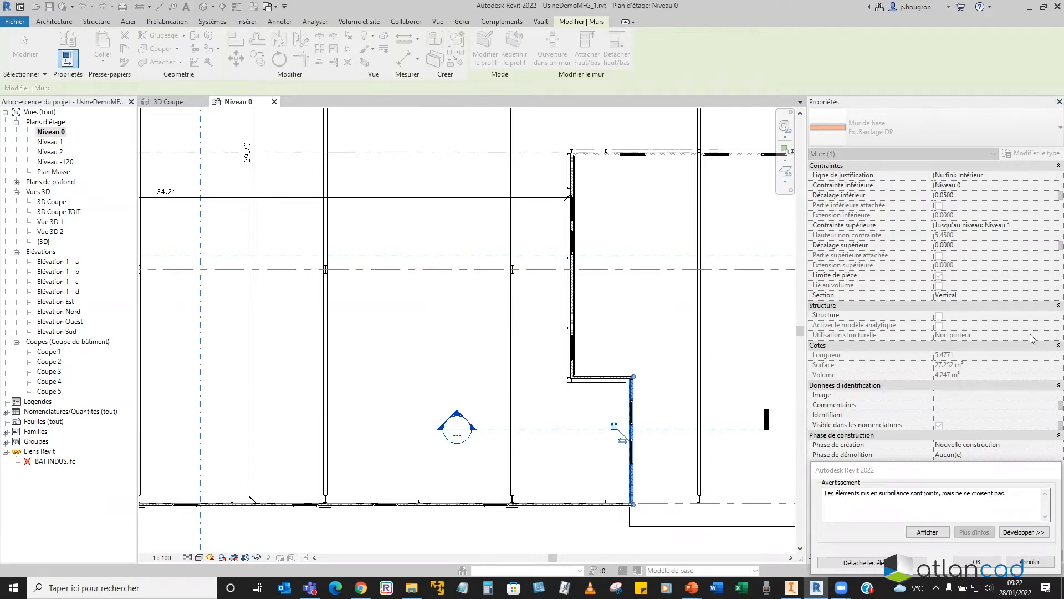
left_click(1030, 562)
scroll(497, 396, "up", 2)
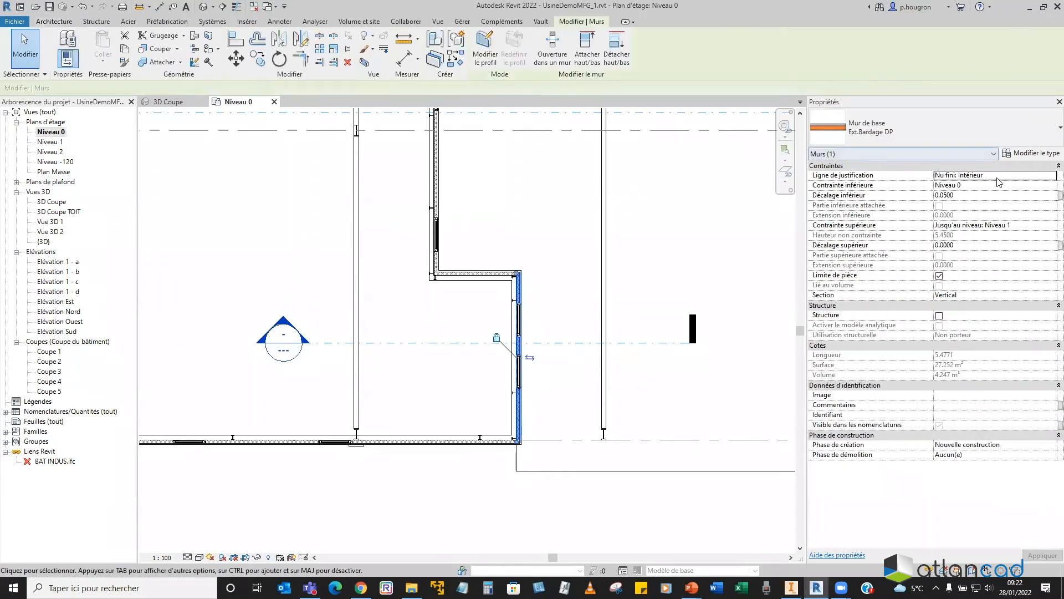
key("Escape")
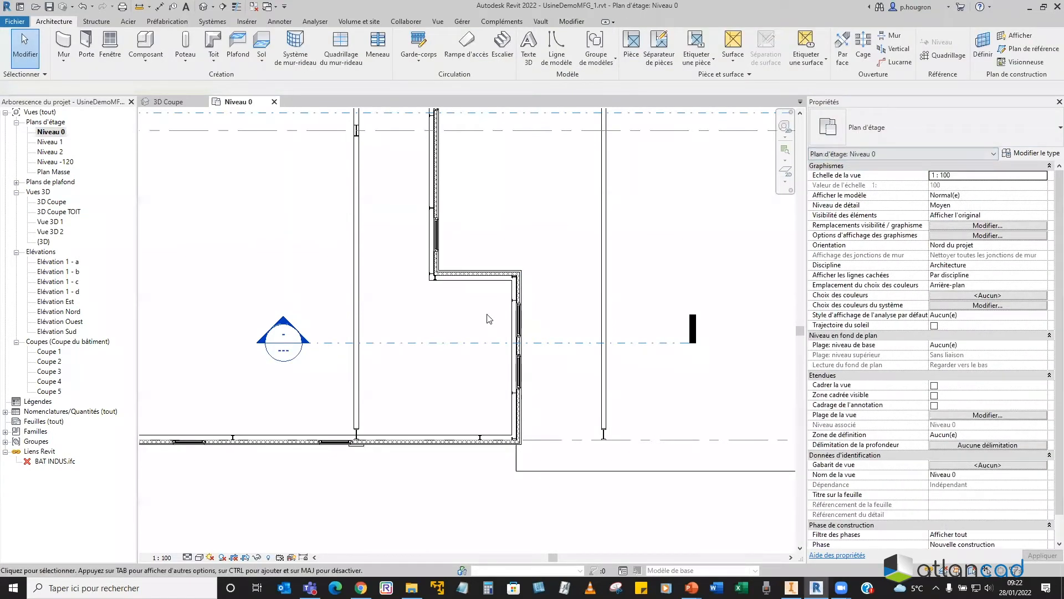
Step: Move the southwest Agglo 20 partition wall to 6 m from the west exterior wall and save the Revit project
scroll(444, 377, "down", 5)
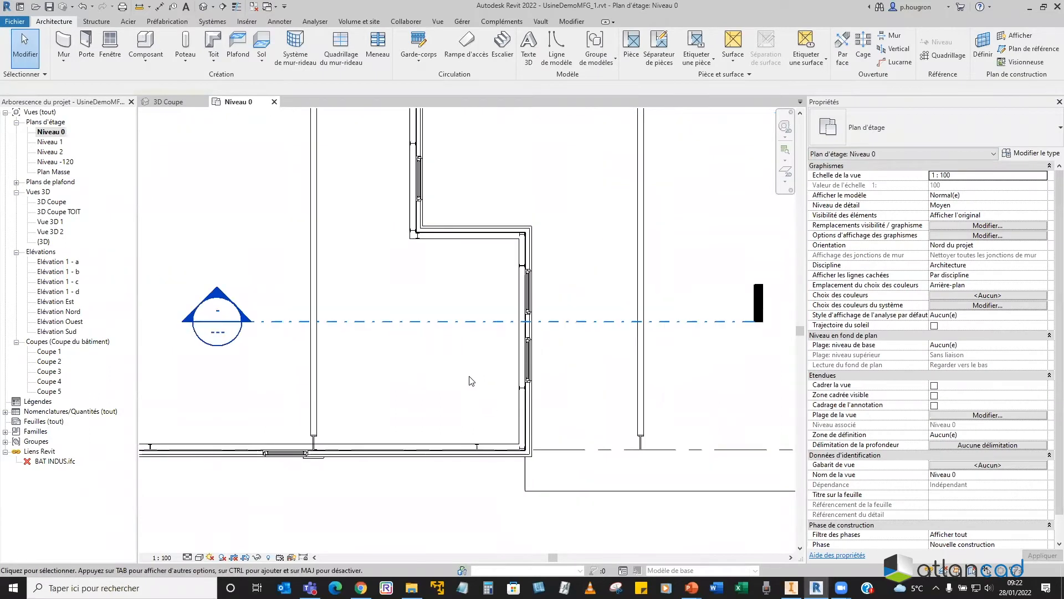
scroll(230, 350, "up", 5)
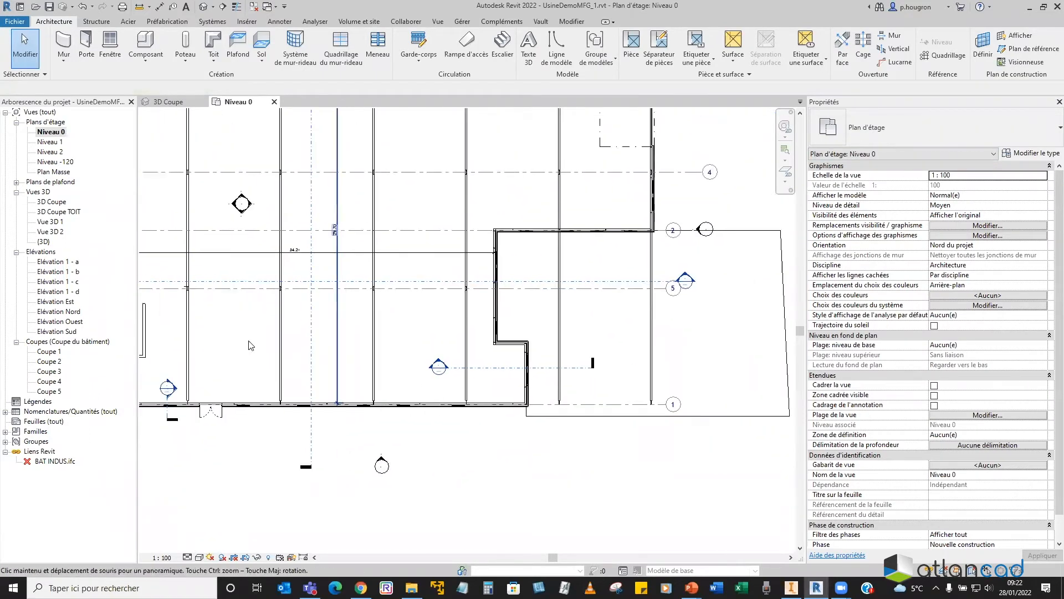
left_click(271, 349)
left_click(227, 244)
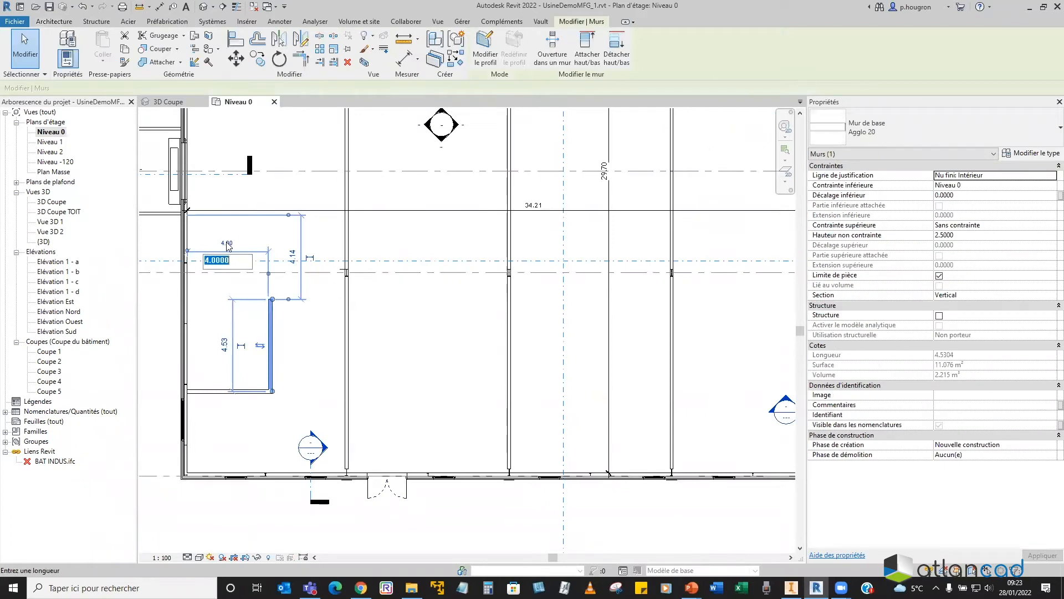
type("6")
key("Return")
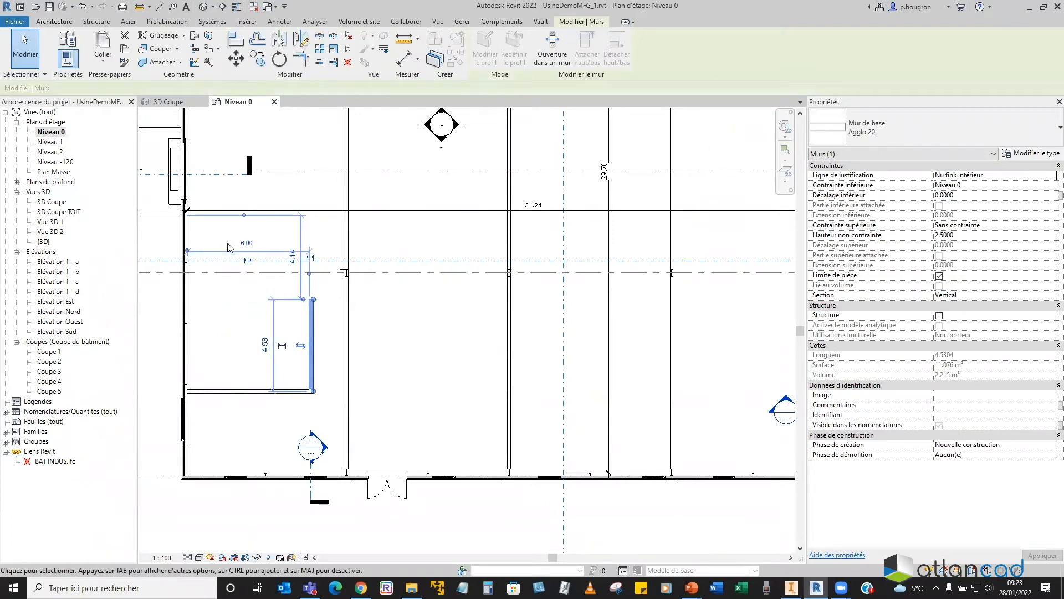
key("Escape")
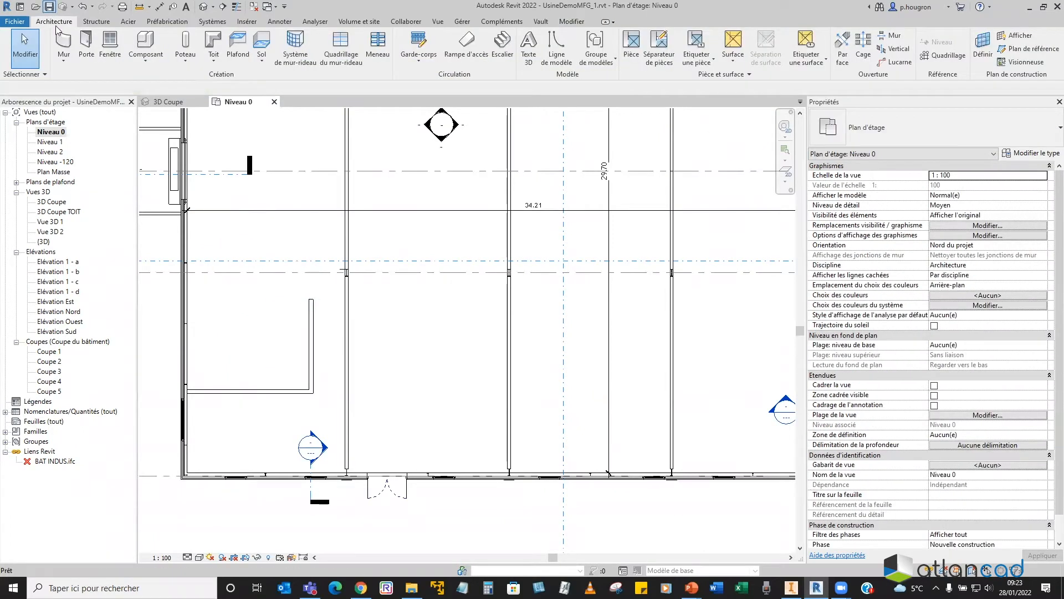
scroll(325, 277, "down", 5)
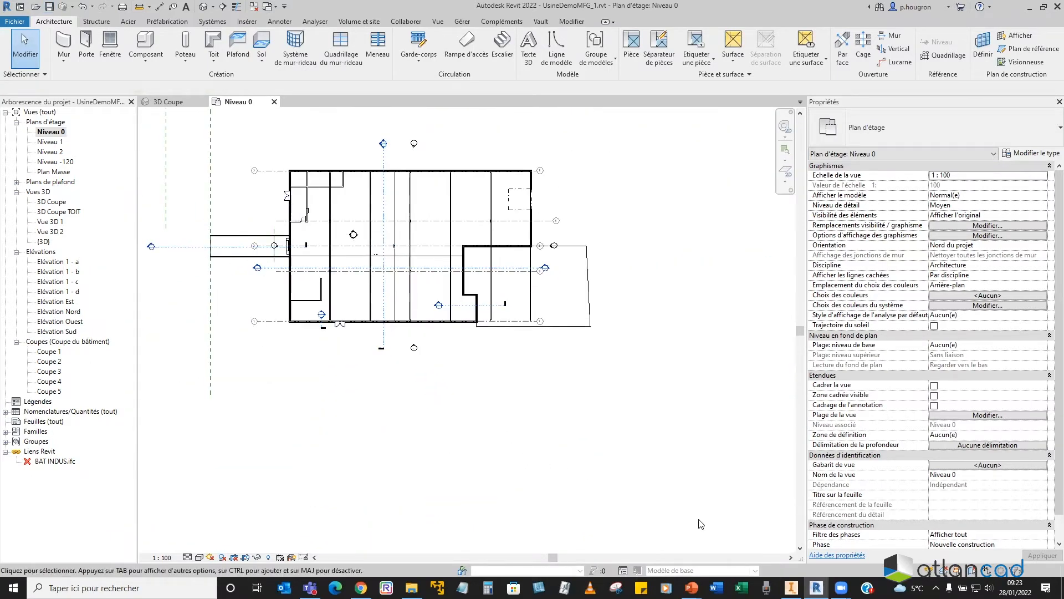
left_click(49, 7)
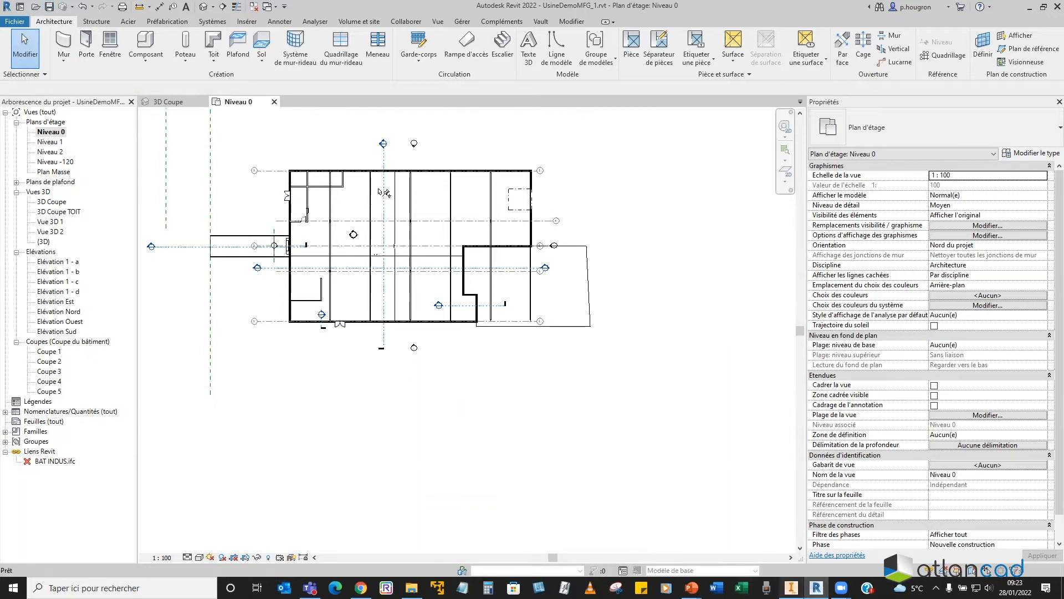
Step: Switch to the ensemble complet assembly in Inventor and update it with the modified Revit building
key("alt+Tab")
scroll(383, 303, "down", 5)
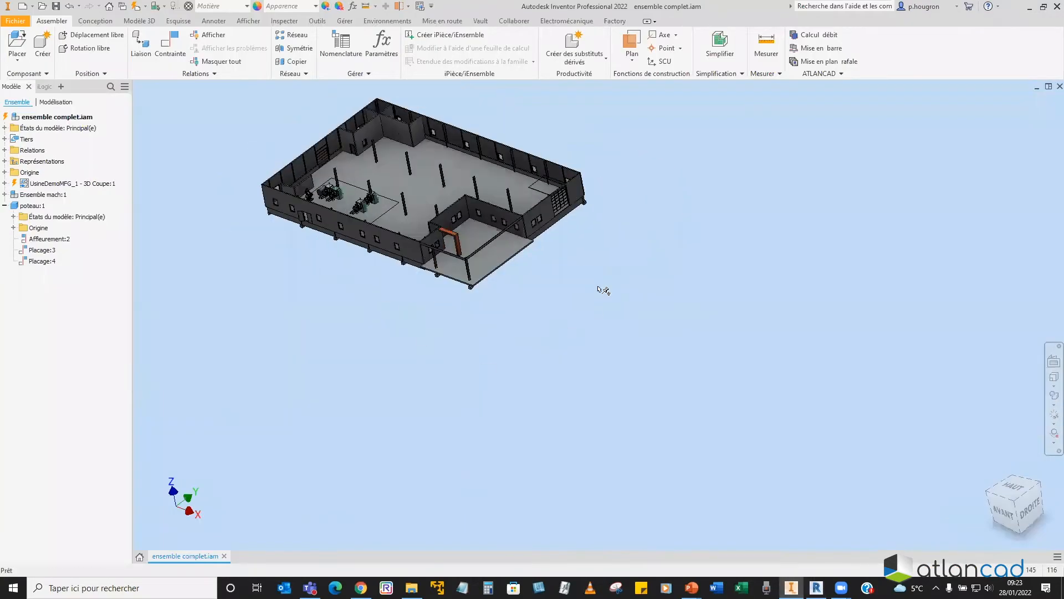
left_click(982, 474)
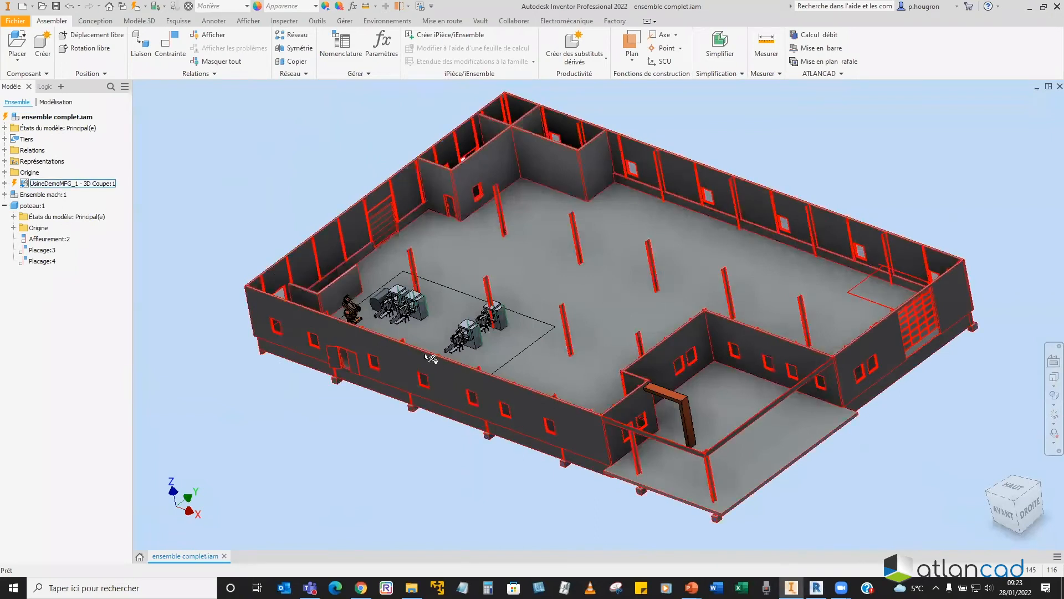
Step: Examine the moved partition wall in the updated building from the top view and in the isometric view
left_click(1015, 496)
middle_click_drag(498, 288, 552, 330)
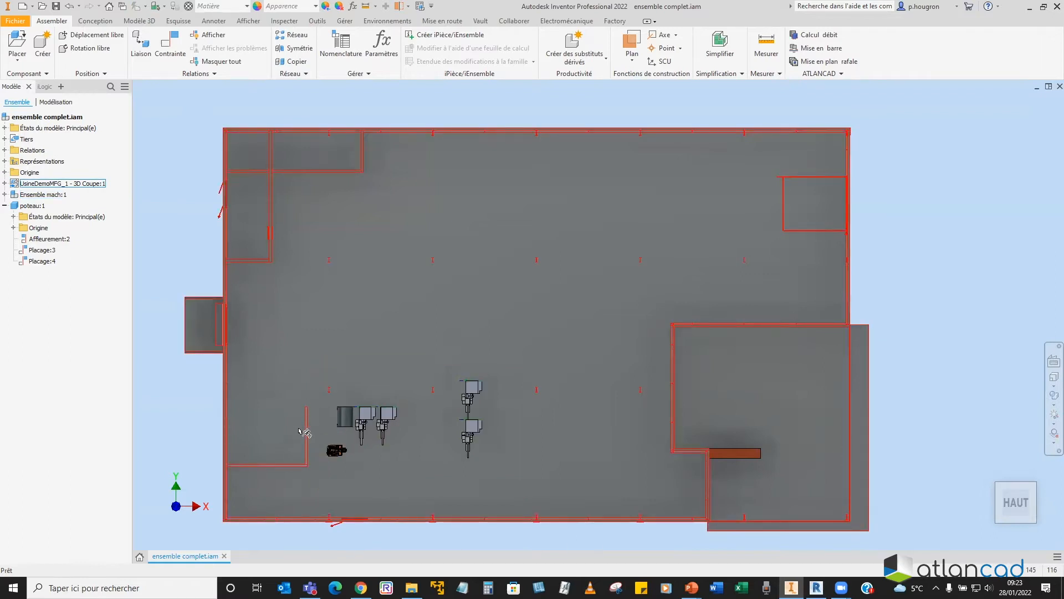
scroll(321, 414, "down", 3)
scroll(324, 421, "up", 2)
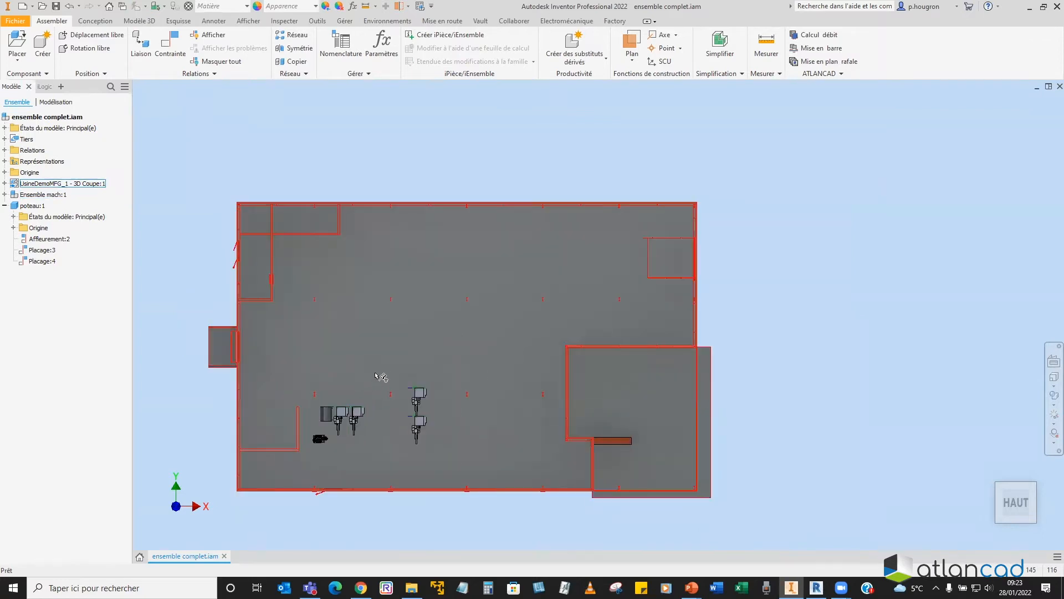
scroll(375, 363, "down", 2)
middle_click_drag(389, 364, 501, 346, "shift")
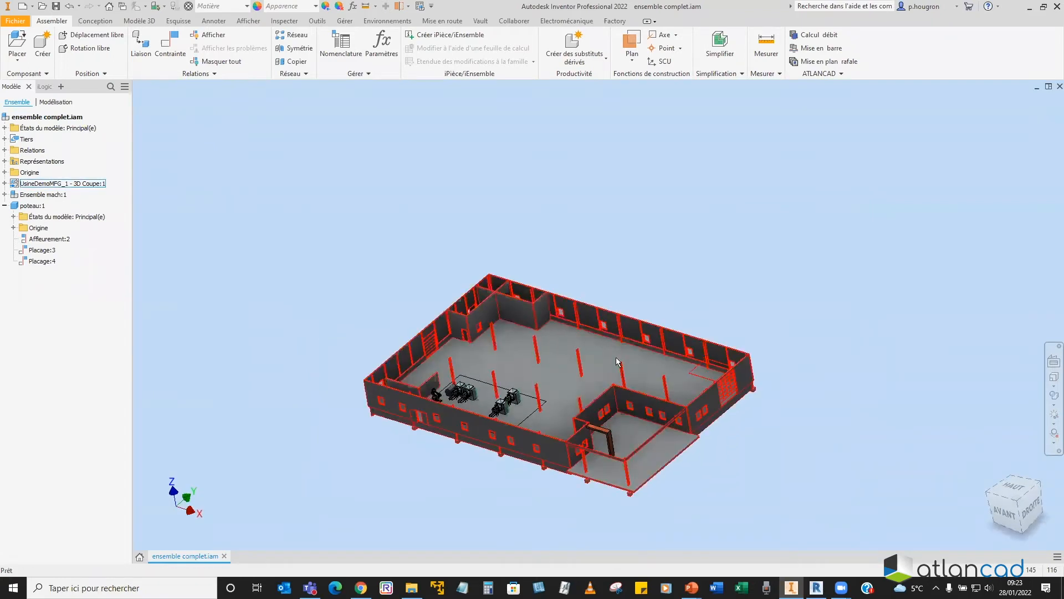
scroll(477, 340, "up", 2)
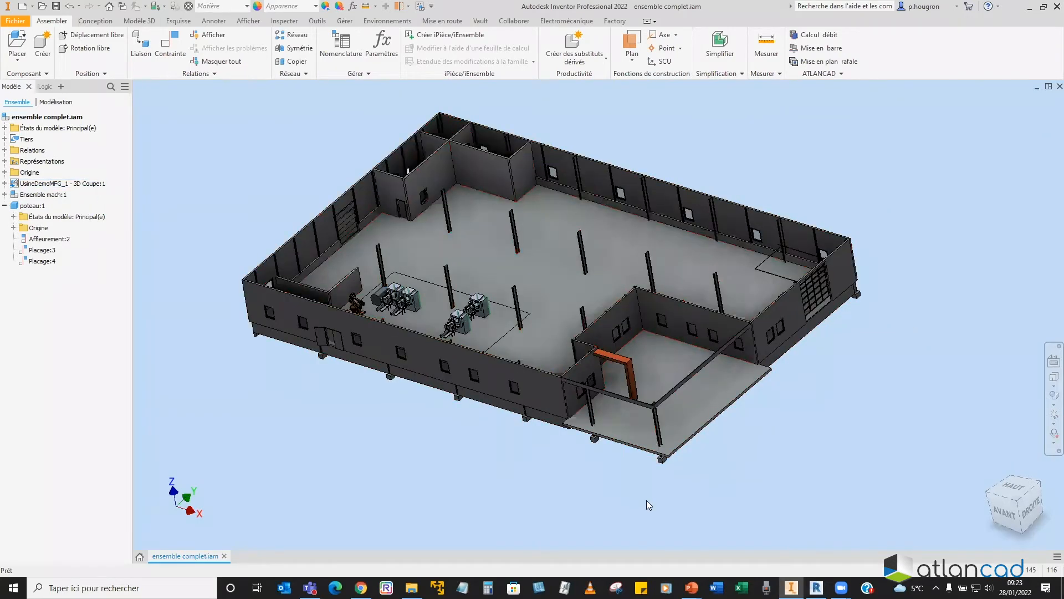
Step: Switch to the Interopérabilité Revit ATLANCAD presentation in PowerPoint
mouse_move(691, 588)
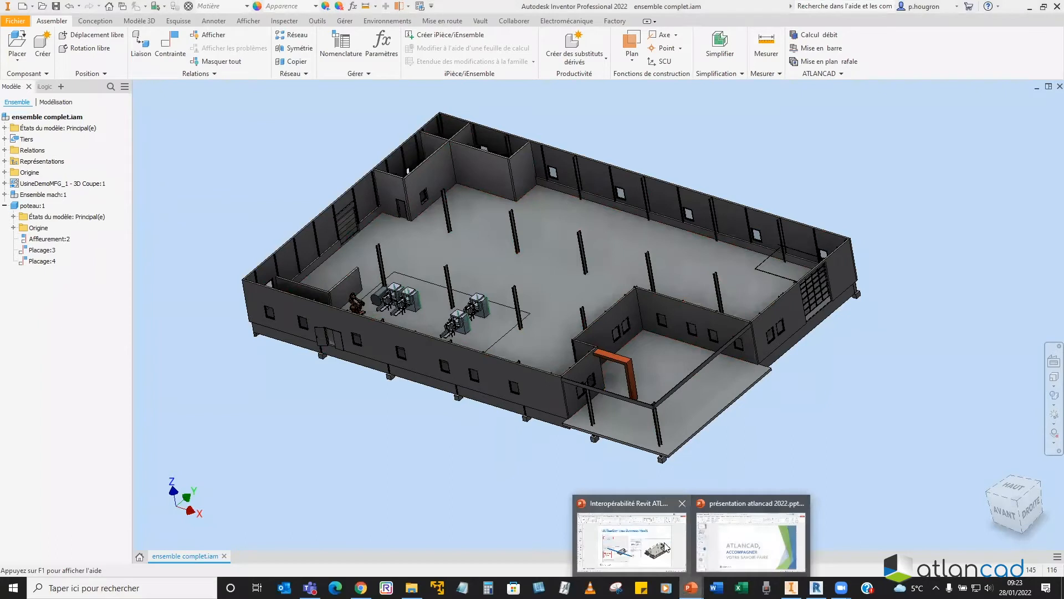
left_click(662, 548)
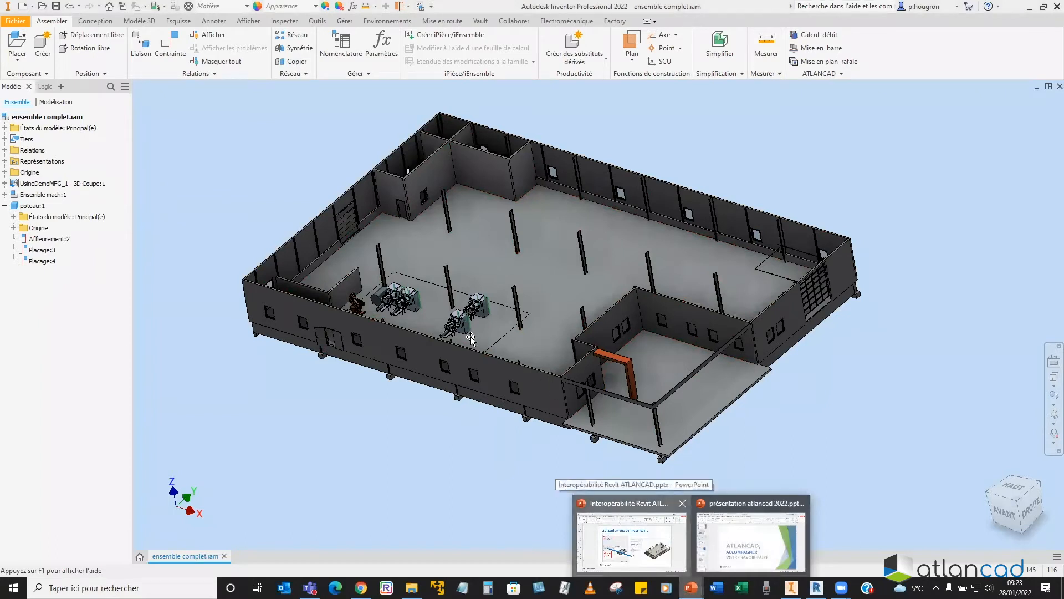
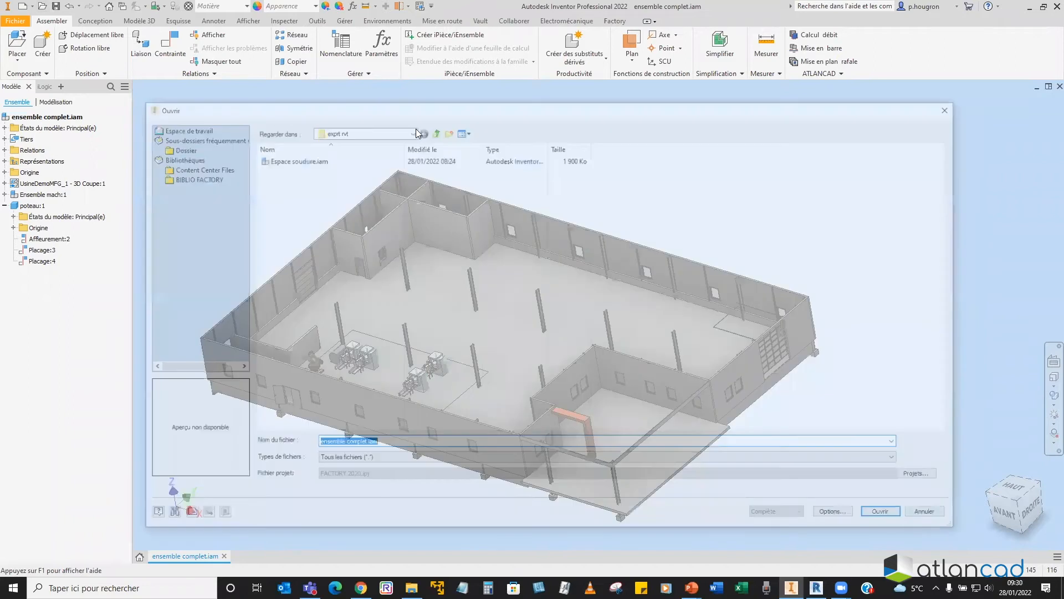
Step: Open the _Etiquetteuse.iam assembly from the Mach import folder inside the webi folder
left_click(434, 131)
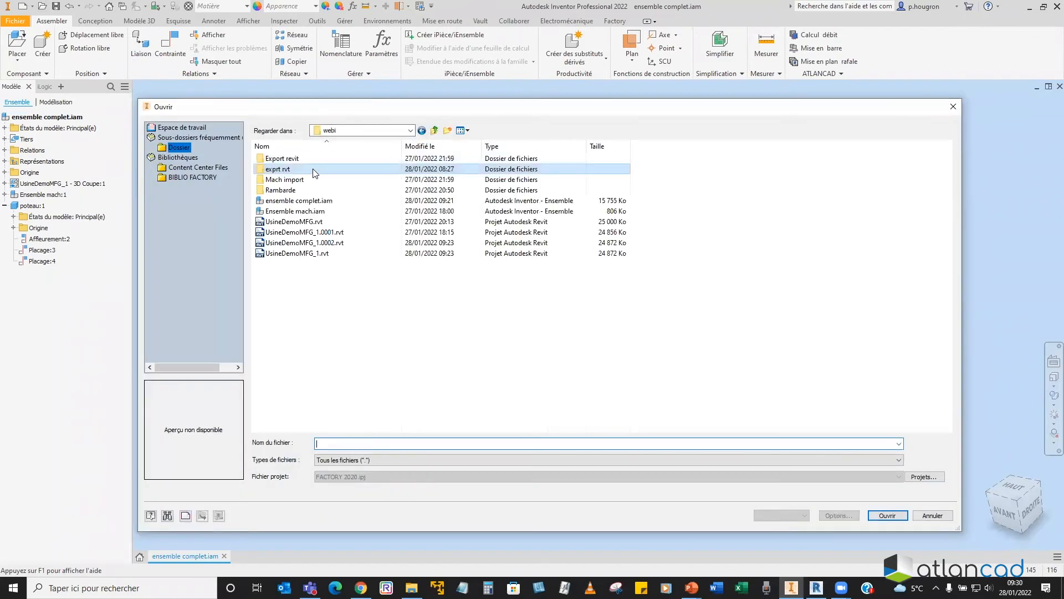
double_click(284, 178)
left_click(887, 515)
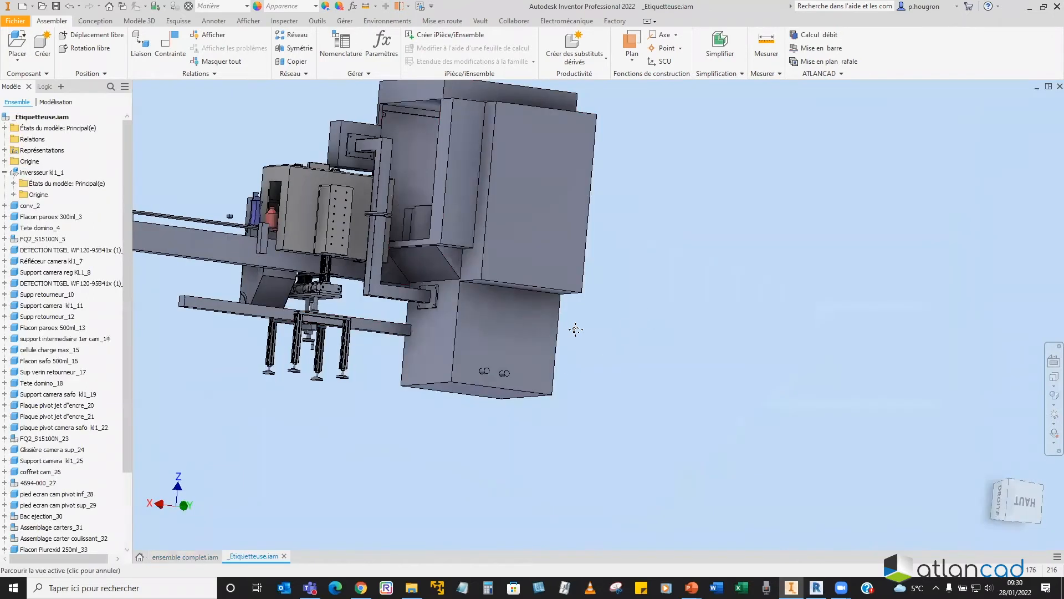
Step: Examine the labelling machine assembly from several angles, including its cabinet, conveyor and supporting feet
scroll(575, 328, "up", 5)
scroll(542, 290, "down", 2)
scroll(577, 296, "up", 2)
middle_click_drag(556, 314, 572, 311)
scroll(614, 318, "up", 1)
middle_click_drag(650, 306, 475, 243, "shift")
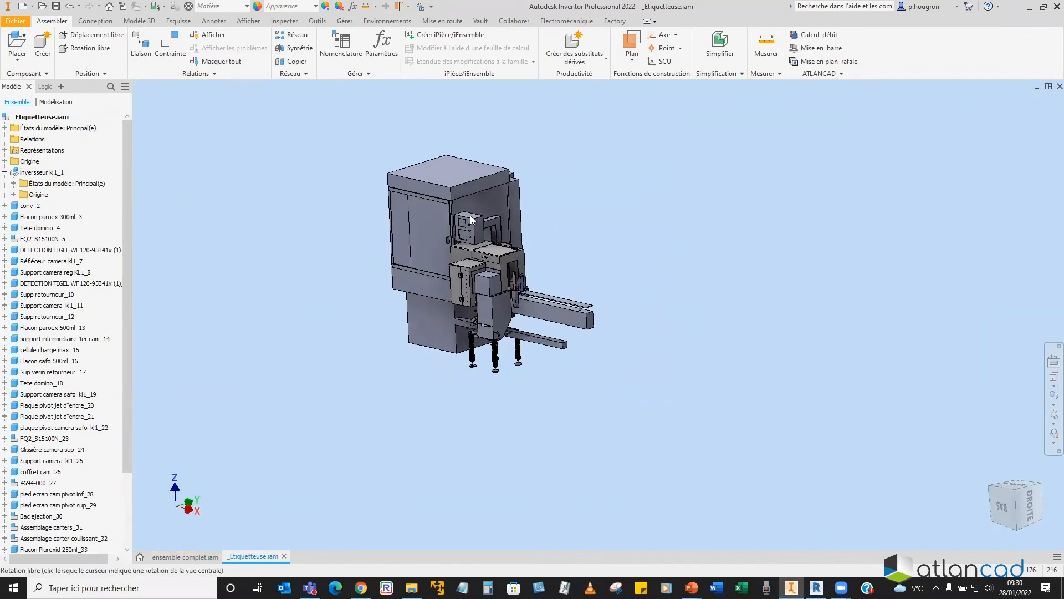
scroll(476, 221, "down", 4)
scroll(477, 224, "up", 2)
middle_click_drag(490, 308, 499, 319, "shift")
scroll(491, 309, "down", 2)
scroll(491, 309, "up", 2)
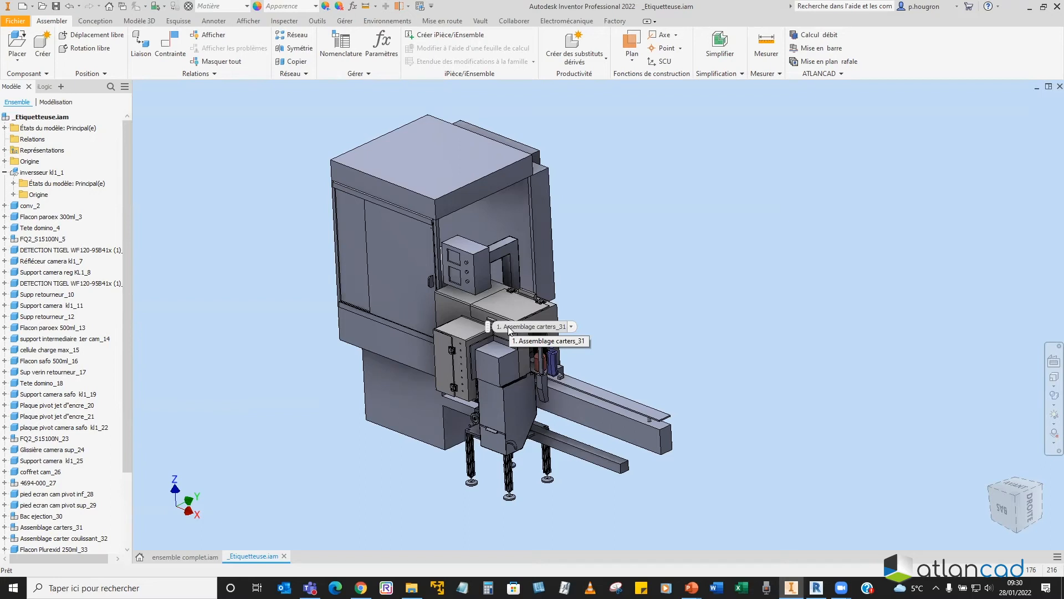
Step: Start simplifying the labelling machine assembly with the maximum part diagonal set to 0 and hole removal (Perçage) set to Aucun
middle_click_drag(344, 269, 369, 261)
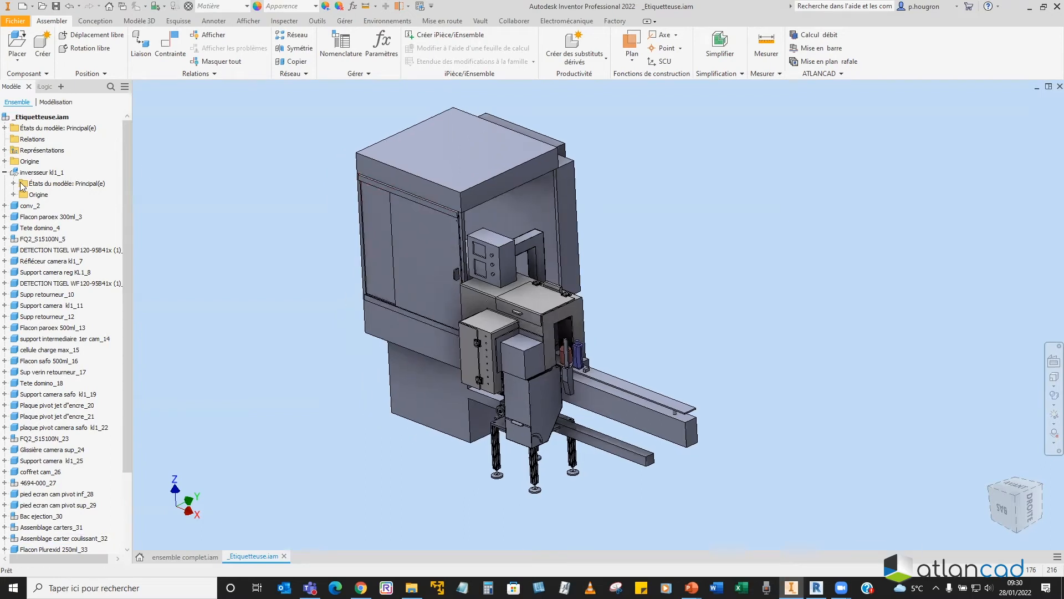
left_click(5, 172)
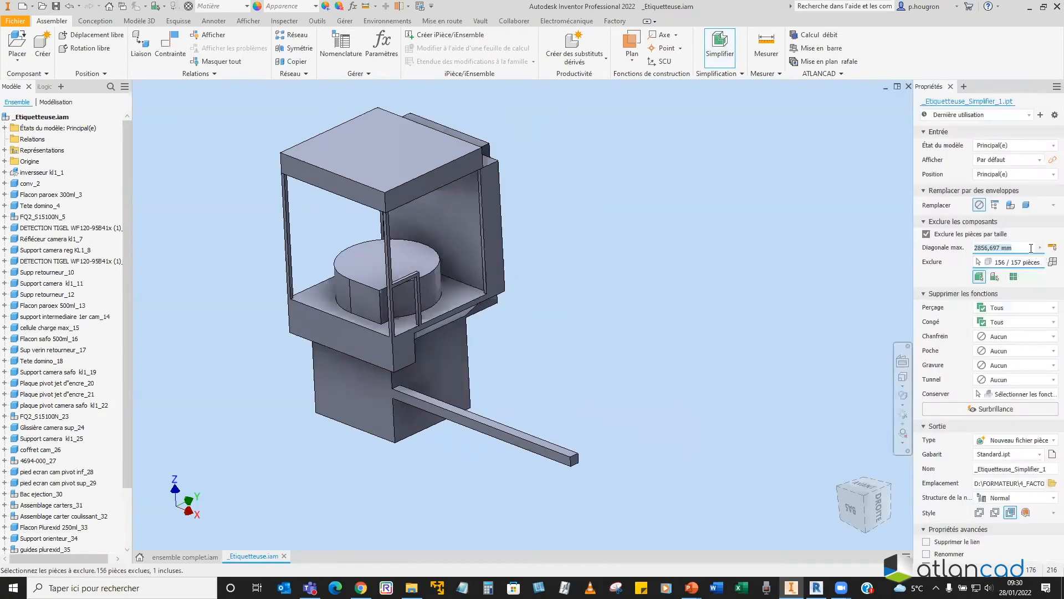
type("0")
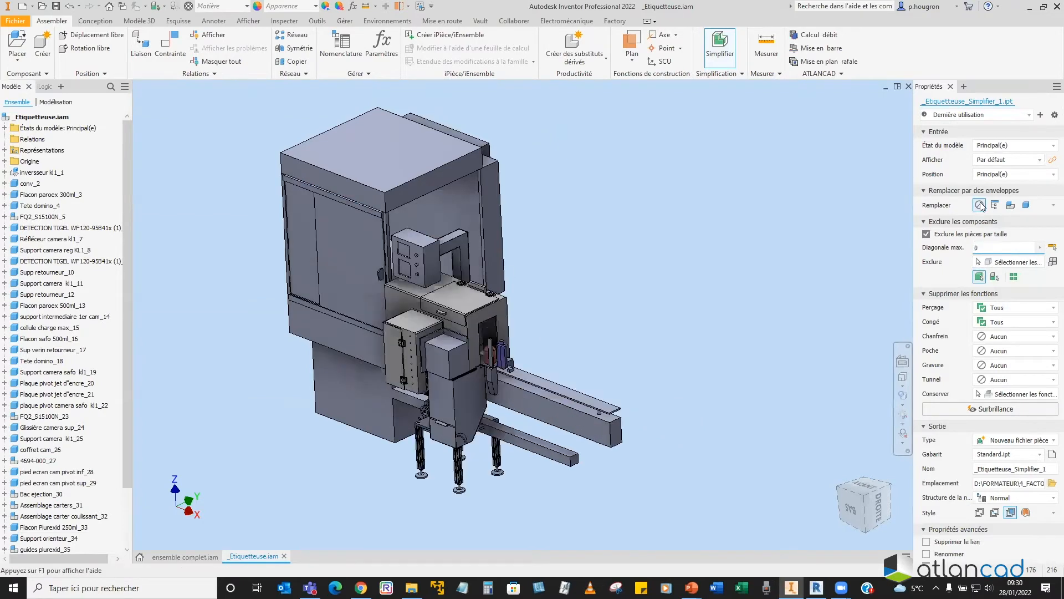
left_click(998, 307)
left_click(998, 333)
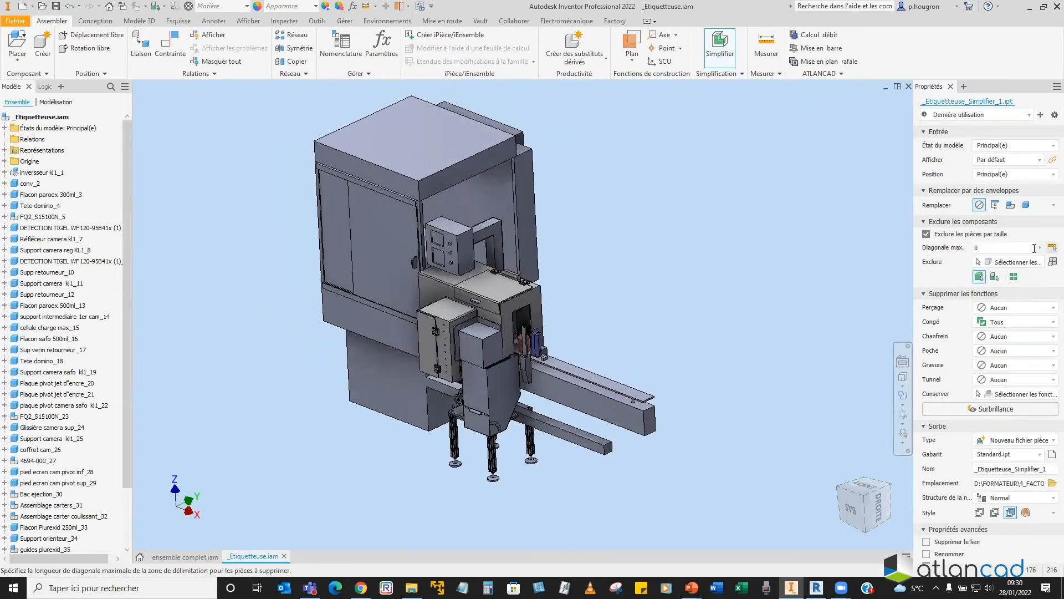
Step: Set the maximum exclusion diagonal to 222,775 mm by measuring the blue bottle, and review the excluded parts
scroll(633, 343, "down", 4)
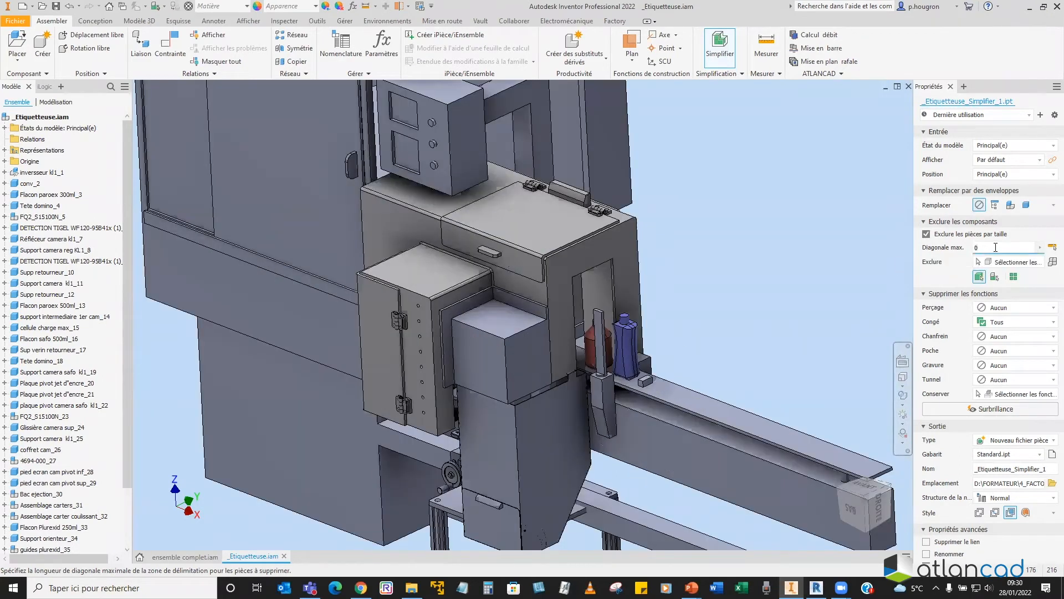
left_click(1051, 248)
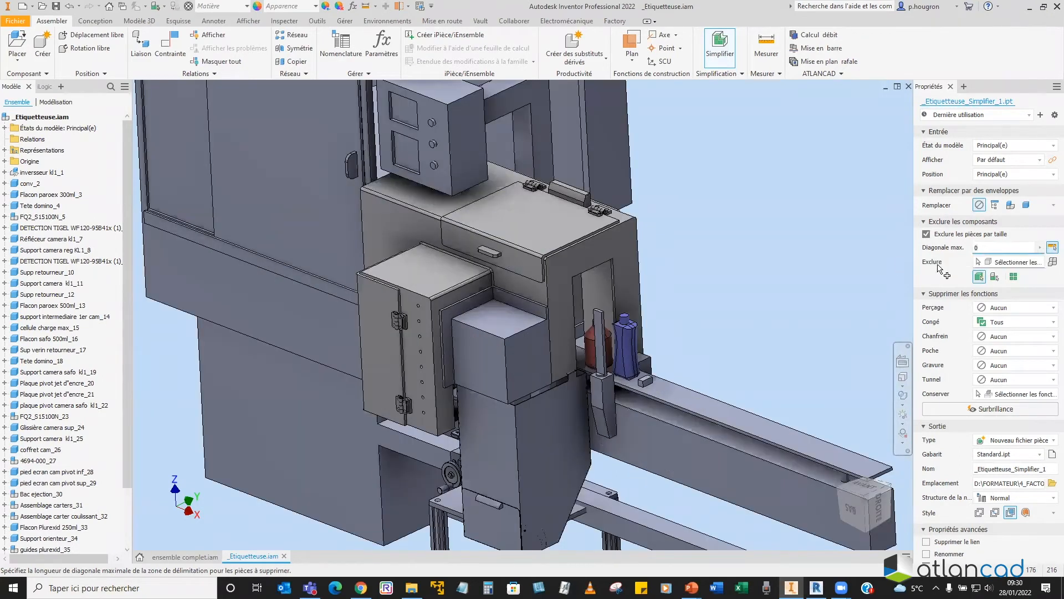
left_click(625, 343)
middle_click_drag(727, 269, 675, 284)
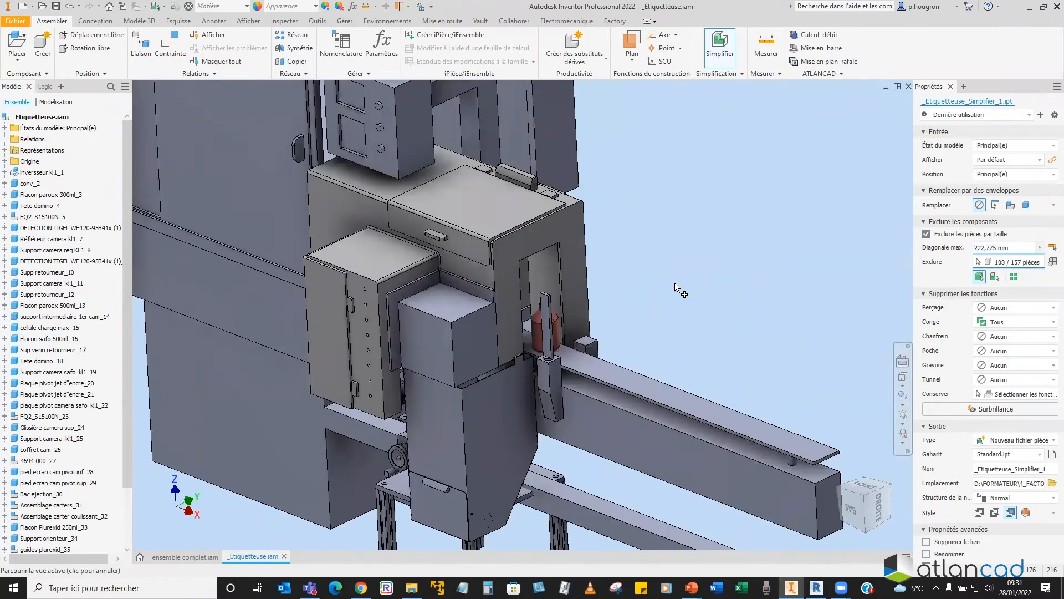
left_click(1051, 262)
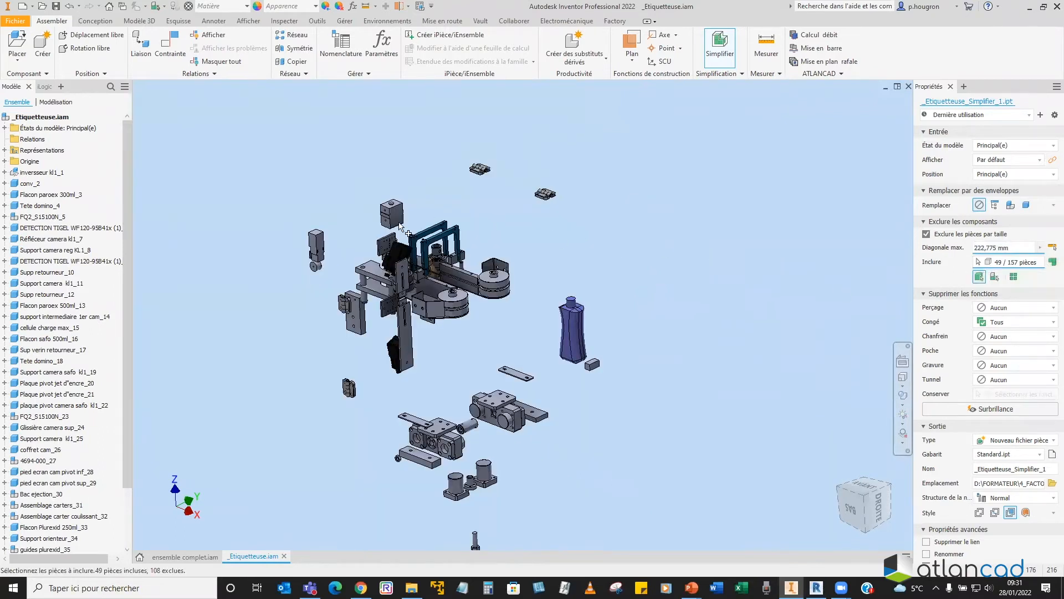
middle_click_drag(517, 425, 513, 370)
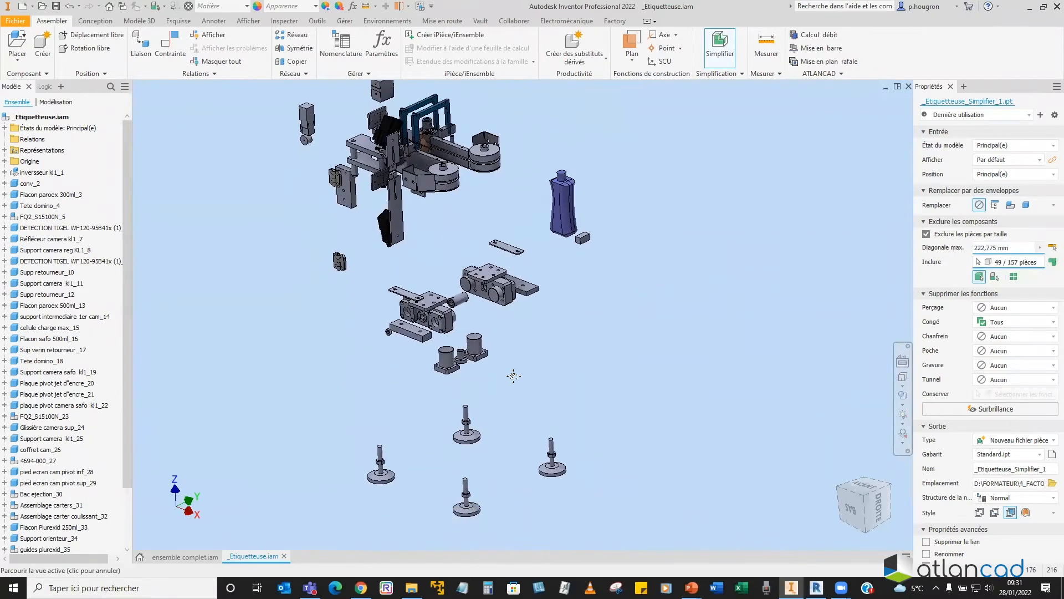
middle_click_drag(514, 421, 521, 296)
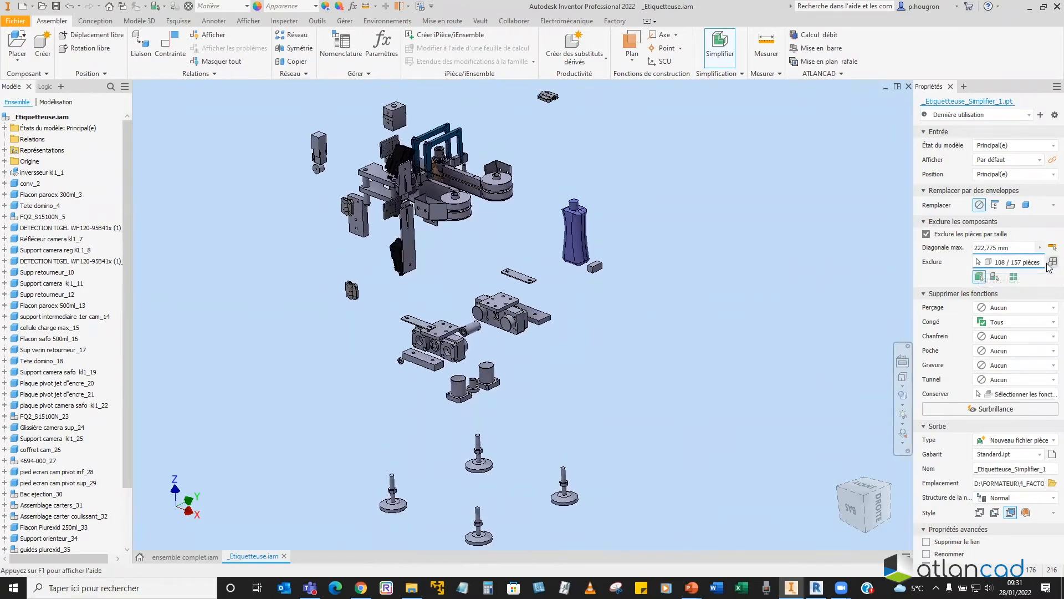
left_click(1051, 262)
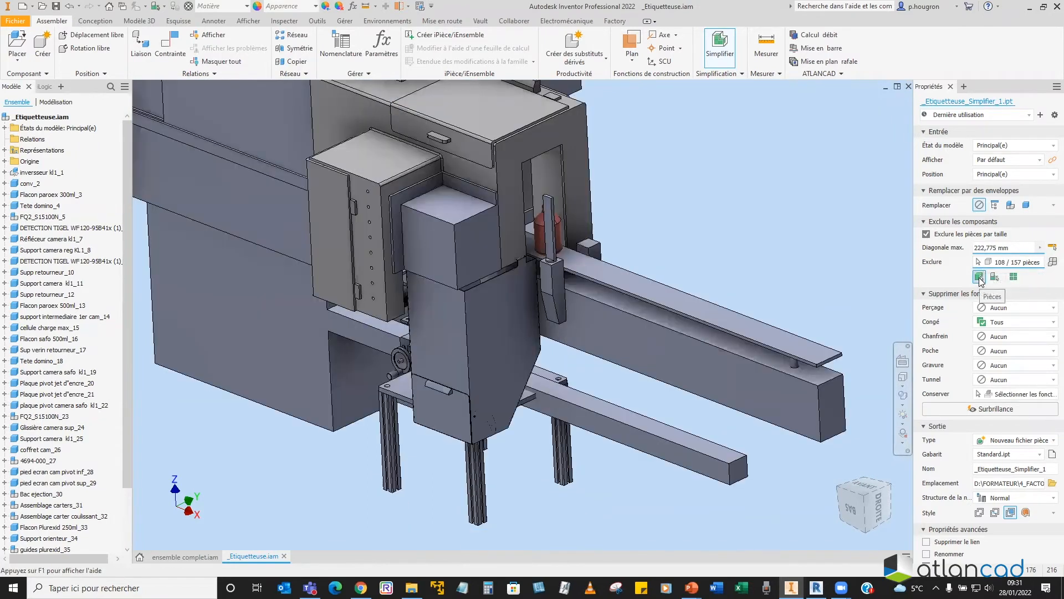
Step: Exclude the red bottle, the tapered front bin and the box housing above it as individual parts
left_click(979, 277)
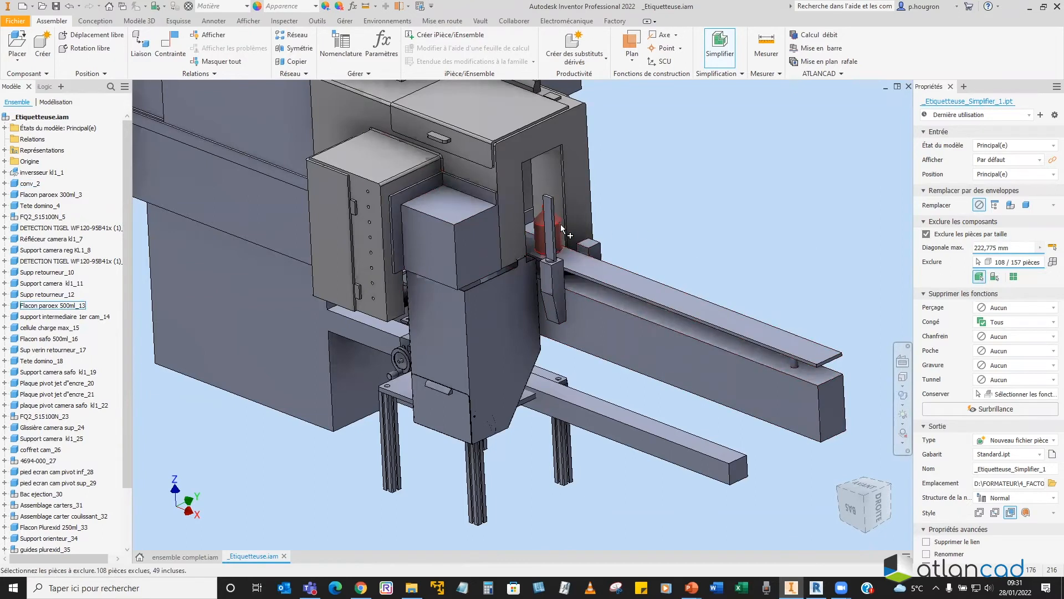
left_click(483, 350)
left_click(451, 423)
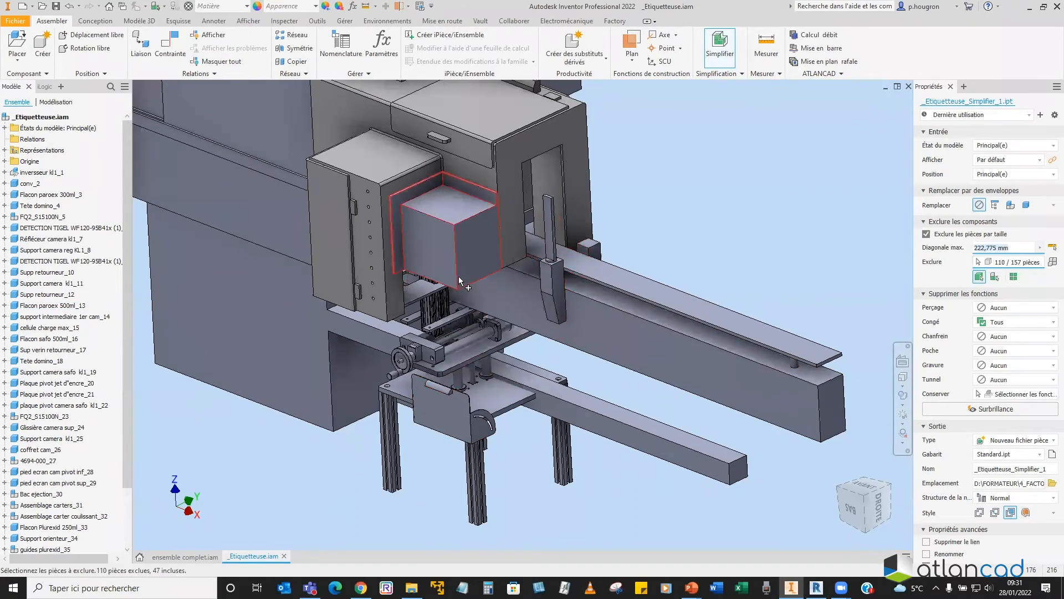
left_click(464, 282)
Step: Exclude the columns under the sliding adjustment table and the flat mounting plates above its rails
scroll(455, 344, "down", 2)
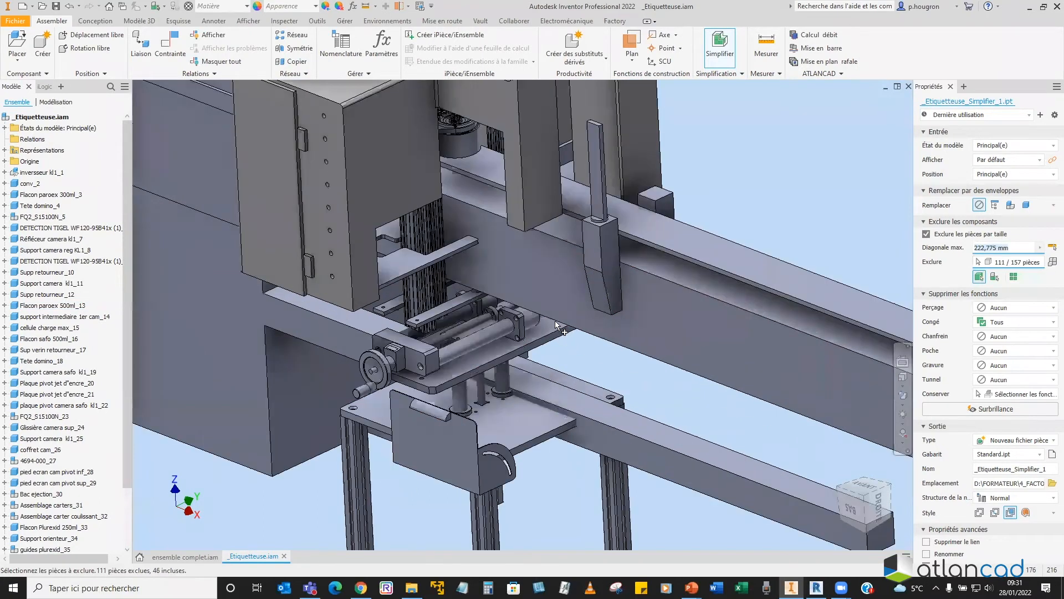
scroll(560, 327, "down", 2)
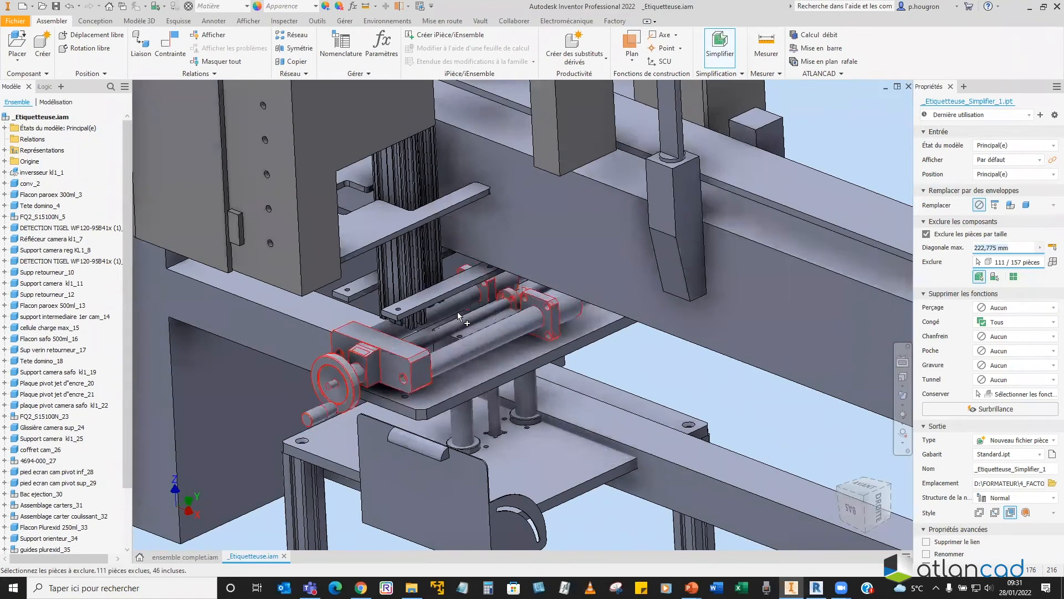
scroll(480, 340, "up", 2)
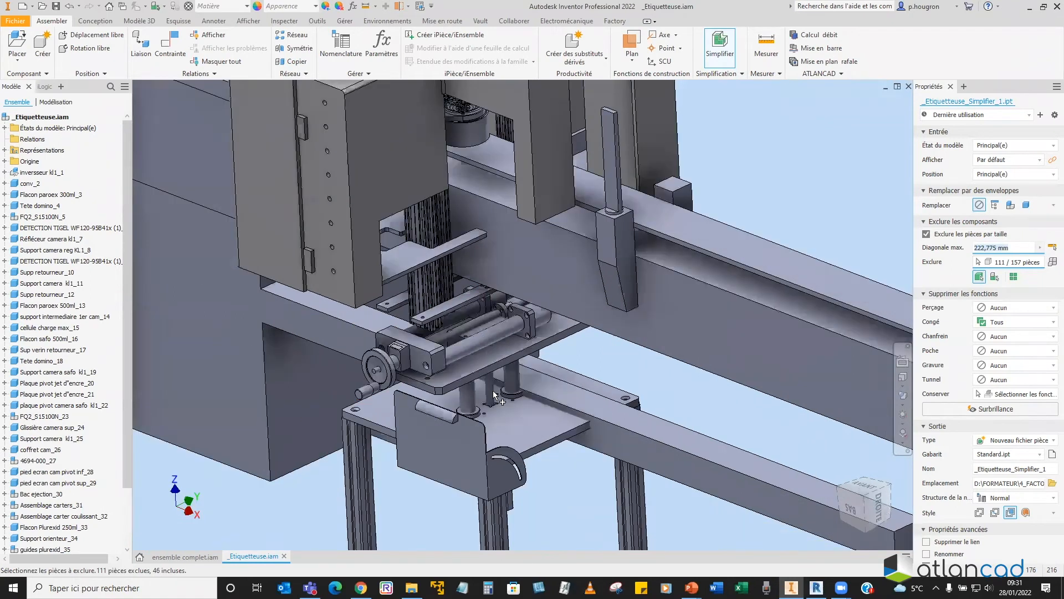
left_click(519, 387)
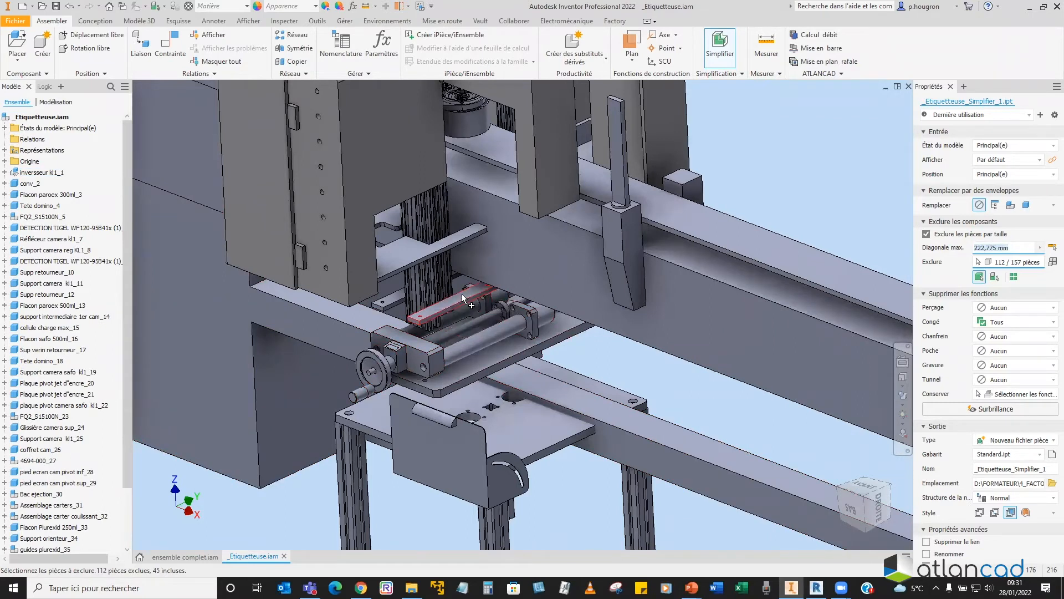
left_click(429, 303)
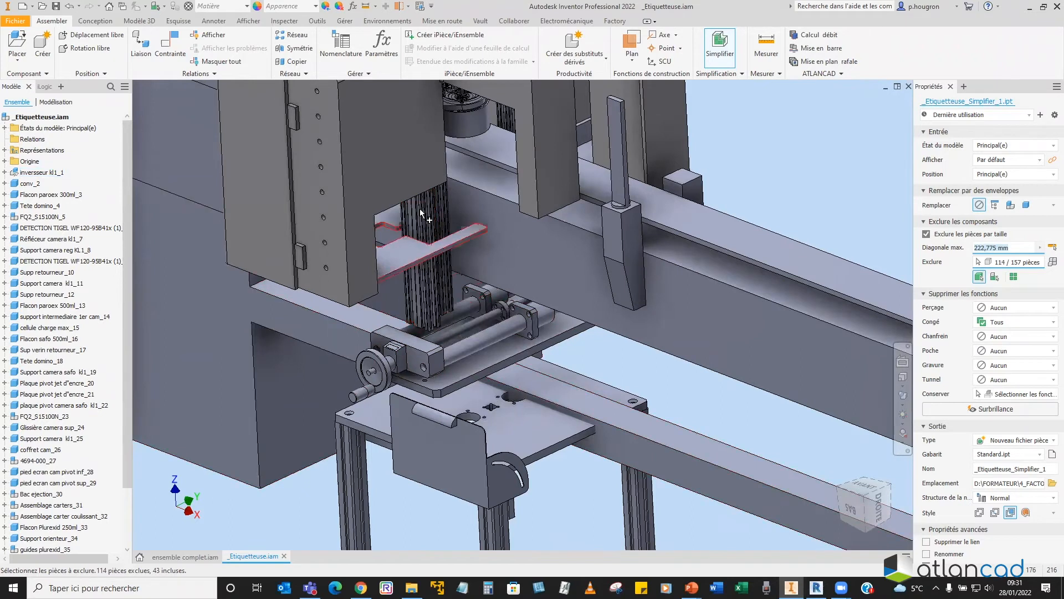
Step: Exclude the cabinet and guard housing together with the motor and gearbox units behind it
middle_click_drag(398, 163, 398, 240)
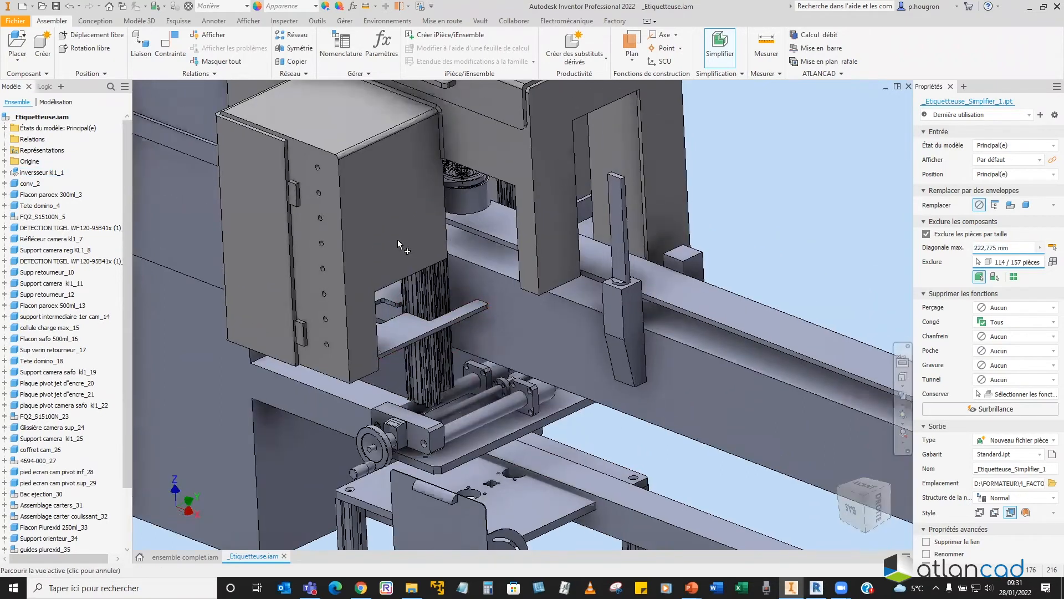
left_click(397, 240)
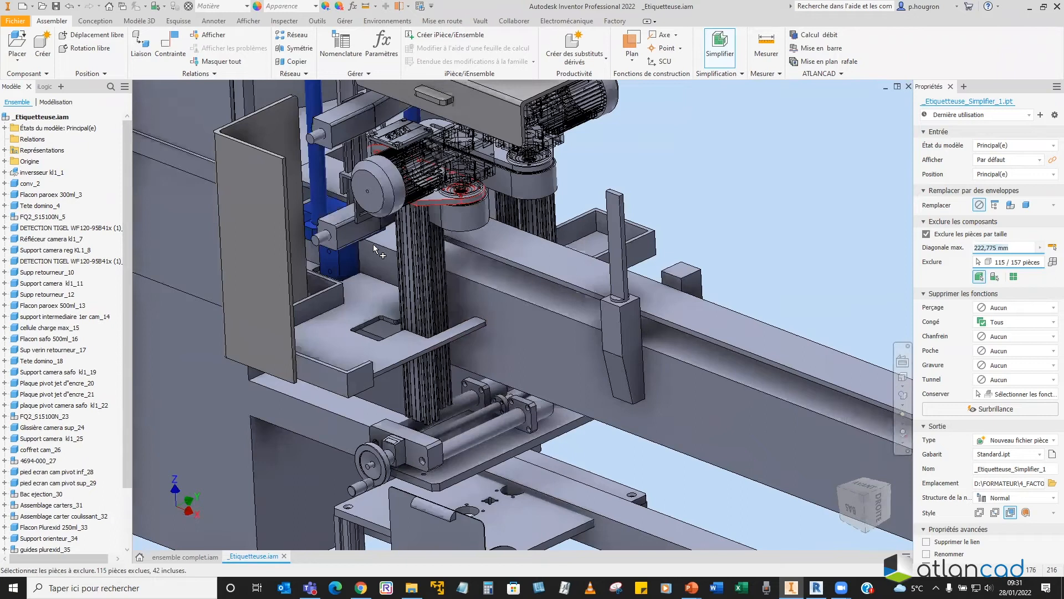
left_click(445, 236)
left_click(521, 248)
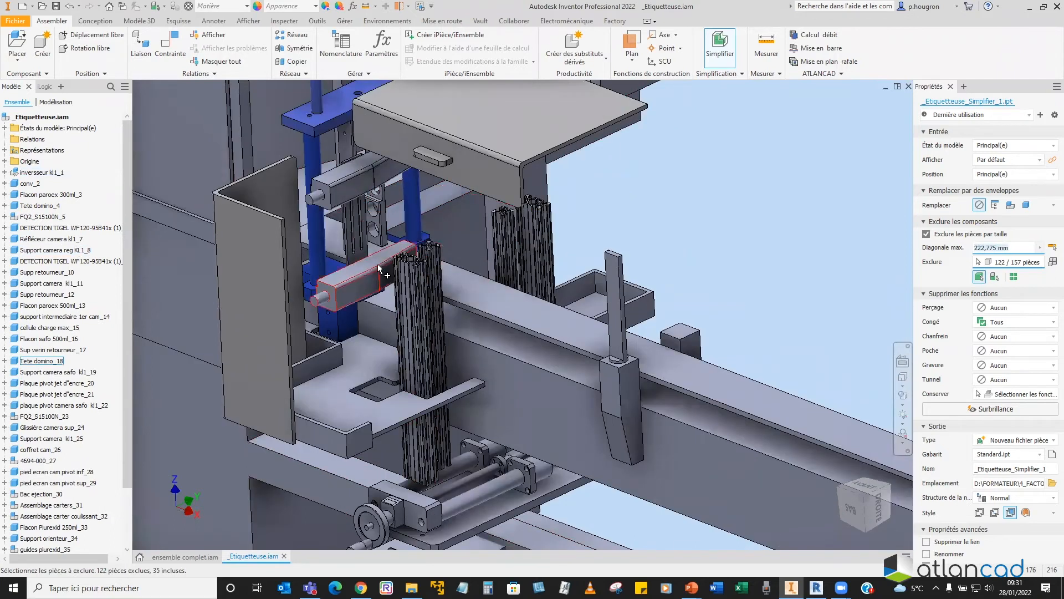
Step: Exclude the horizontal Tete domino heads and the perforated and slotted support plates between the blue columns
left_click(378, 264)
left_click(371, 218)
left_click(370, 203)
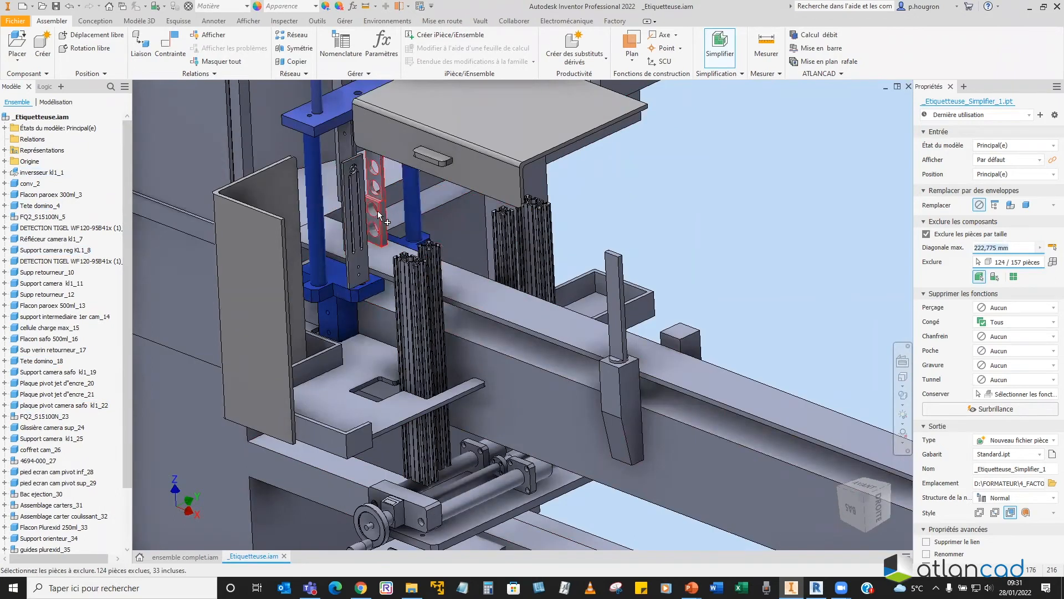
left_click(367, 211)
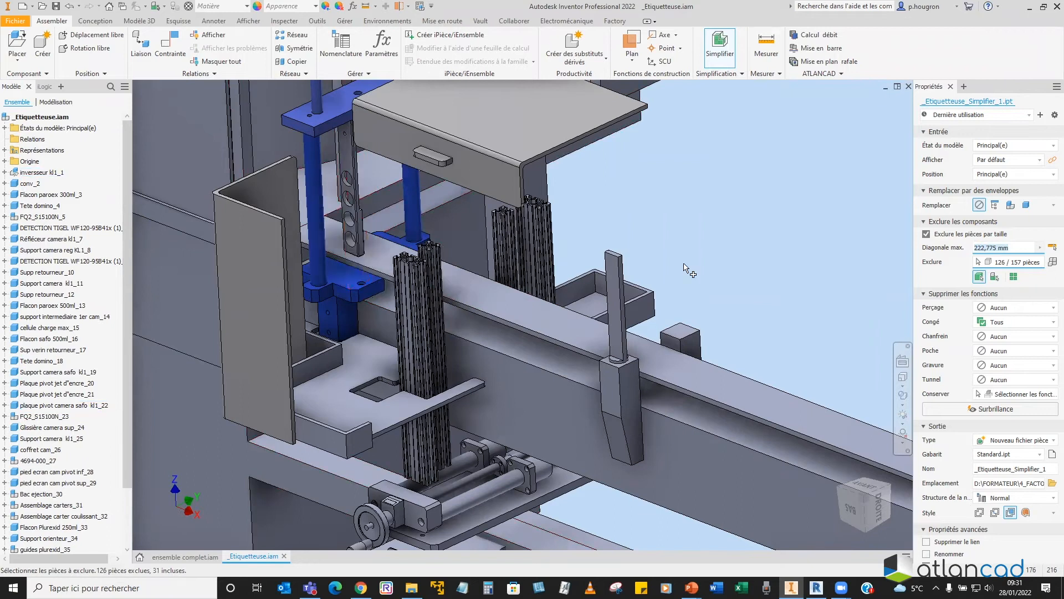
Step: Restore the cabinet and guard housing, the front box and the tapered bin from the excluded parts to the simplified model
left_click(1052, 263)
left_click(980, 276)
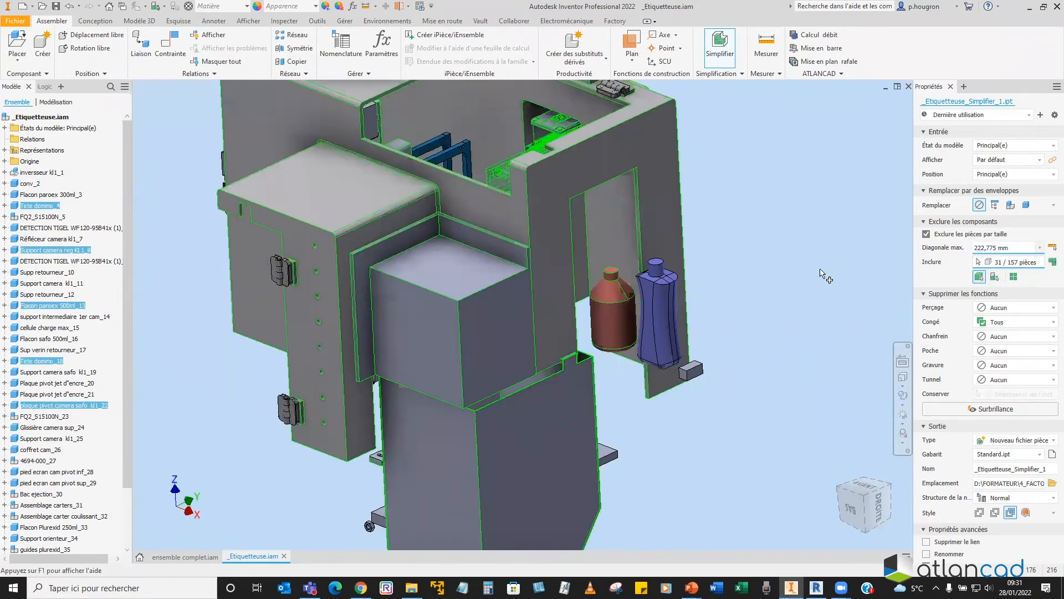
left_click(1052, 263)
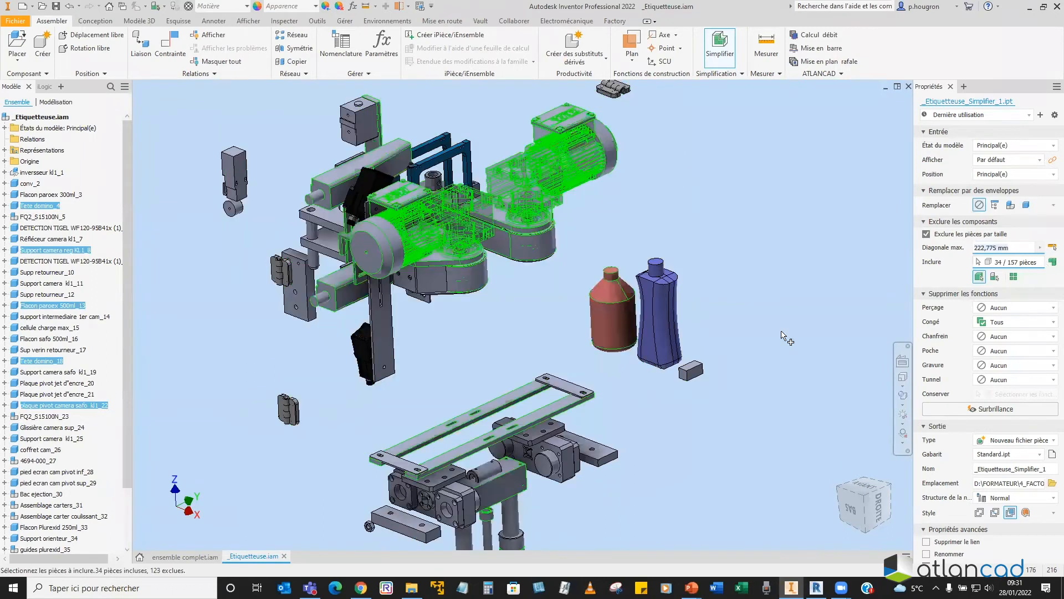
Step: Restore the four levelling feet of the stand from the excluded parts and return to the included parts
scroll(568, 331, "down", 5)
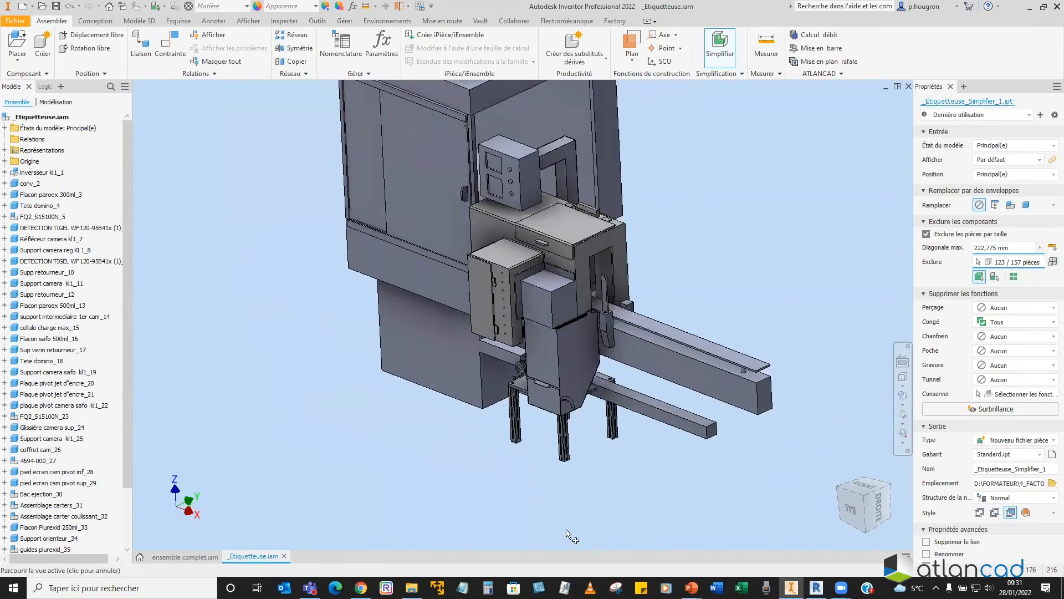
middle_click_drag(532, 509, 533, 484)
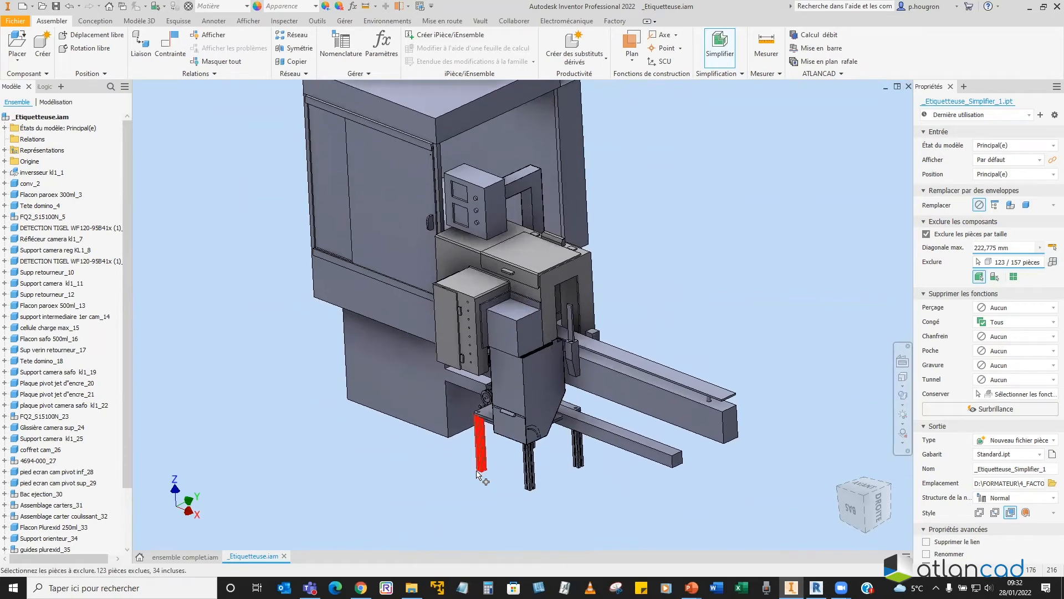
scroll(476, 471, "up", 3)
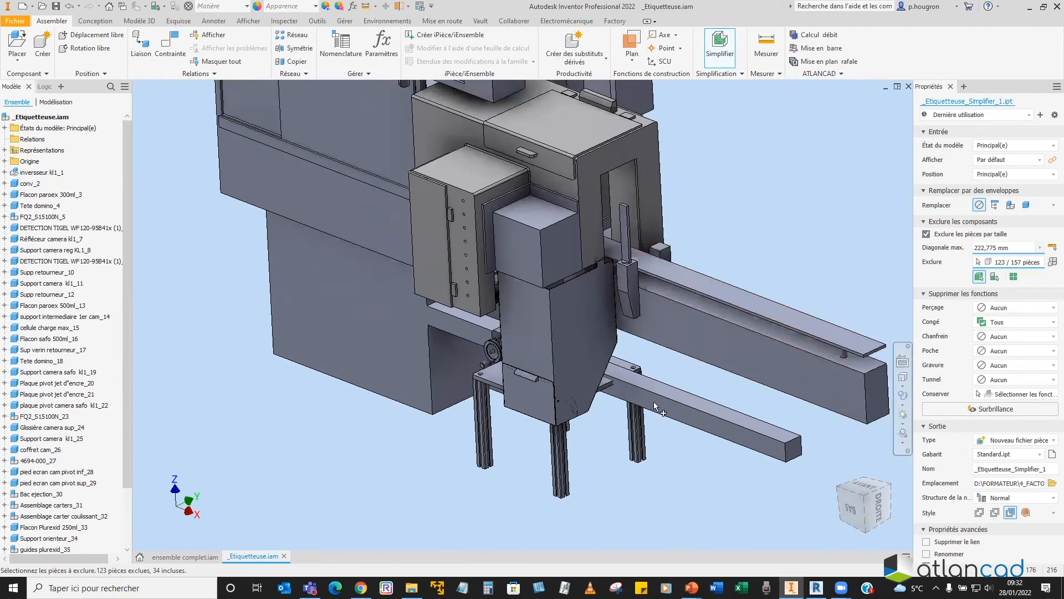
scroll(619, 424, "down", 4)
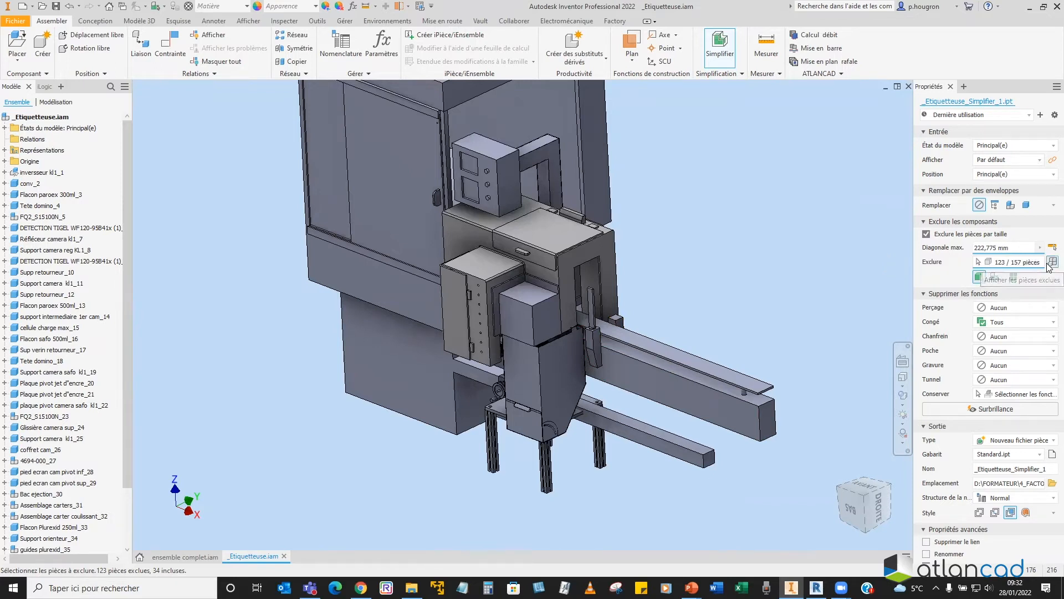
left_click(1049, 264)
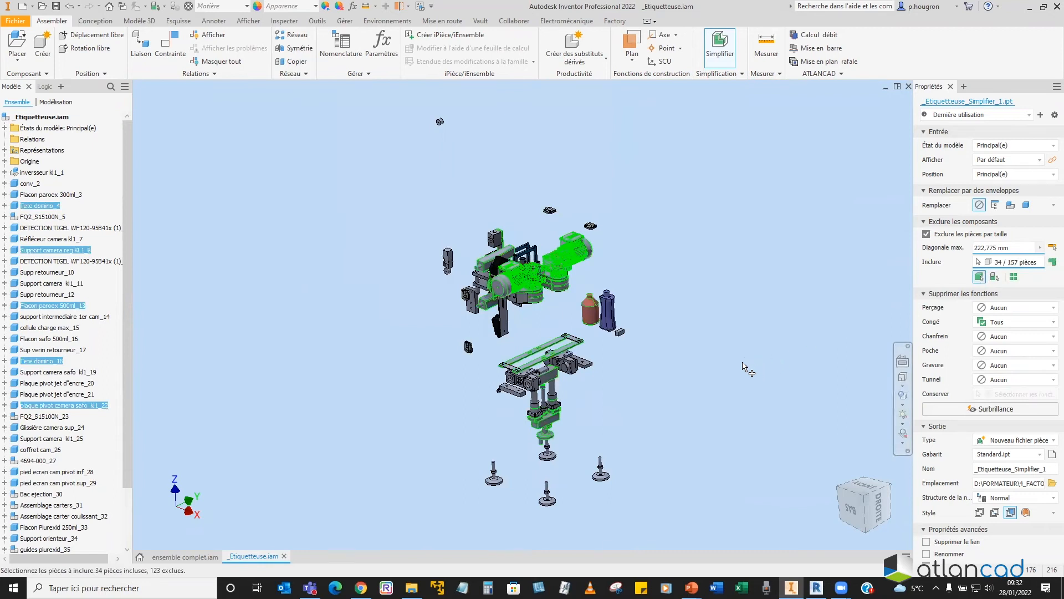
middle_click_drag(668, 389, 646, 341)
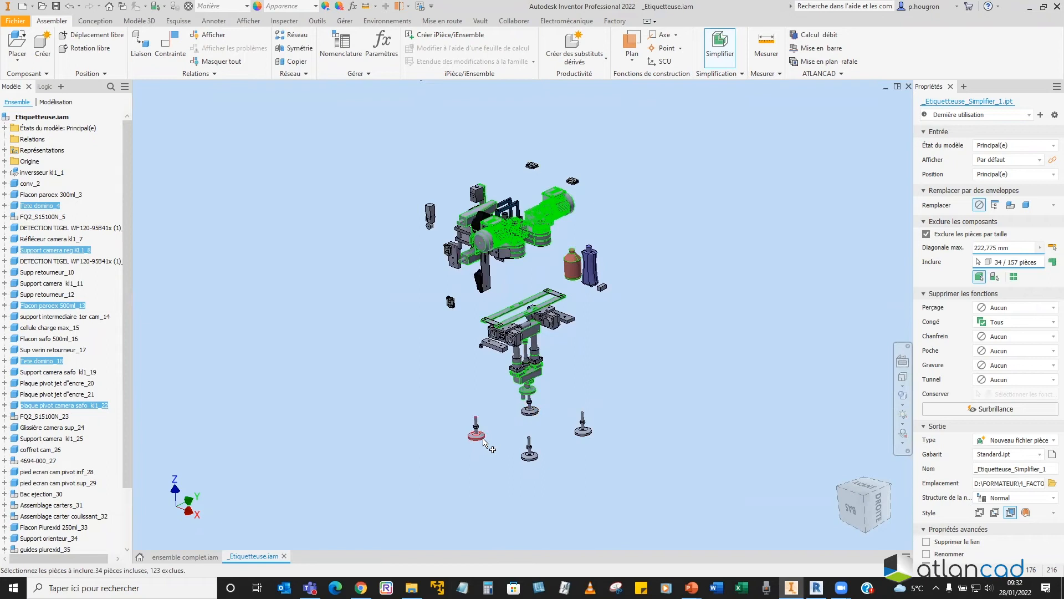
left_click(482, 438)
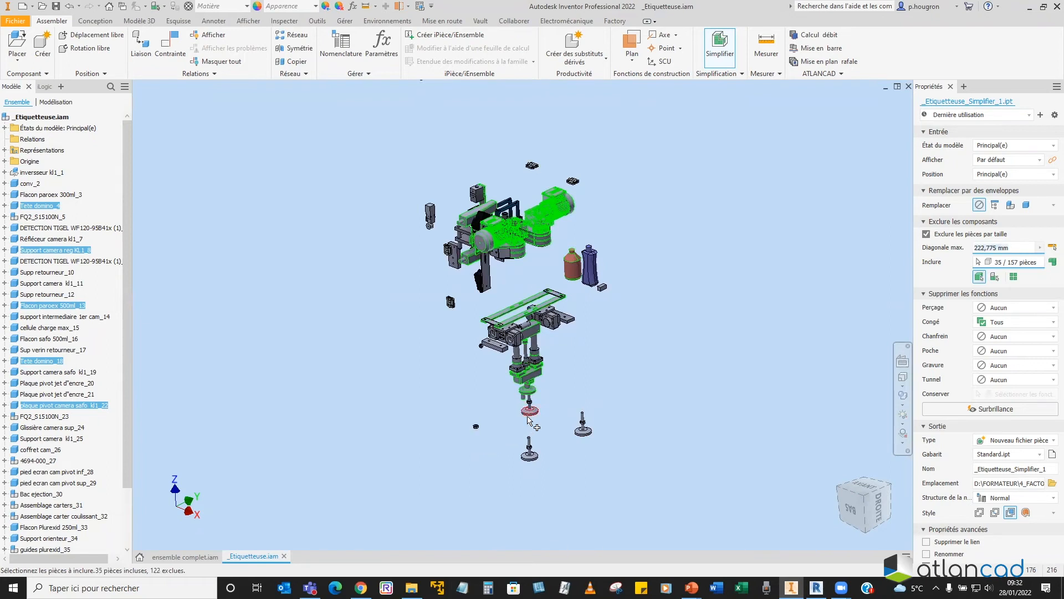
left_click(528, 420)
left_click(530, 461)
left_click(583, 430)
left_click(1051, 262)
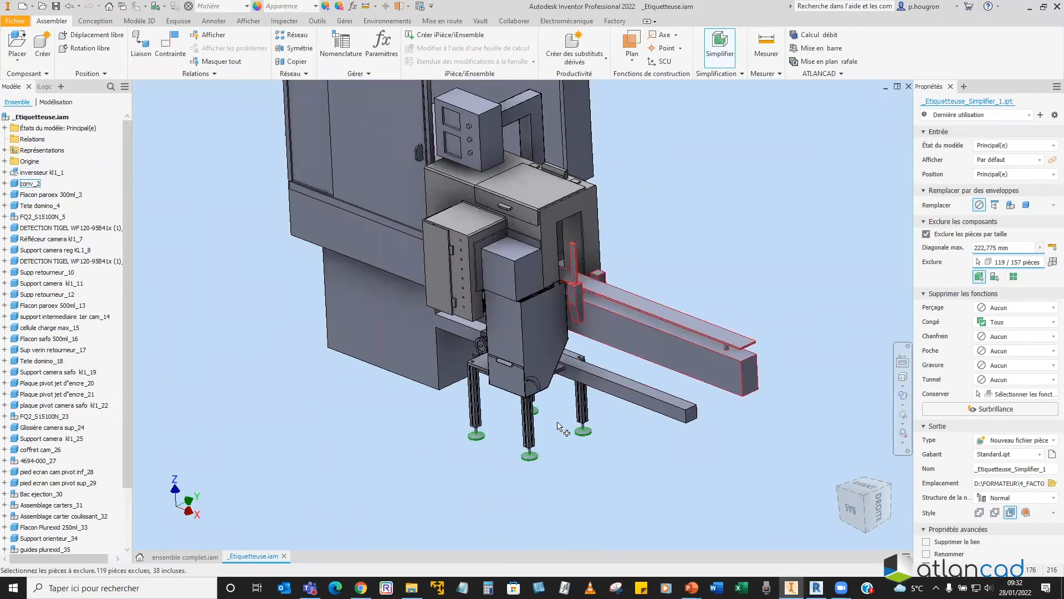
Step: Set the hole removal option (Perçage) to Tous for the simplified labelling machine
scroll(561, 428, "up", 3)
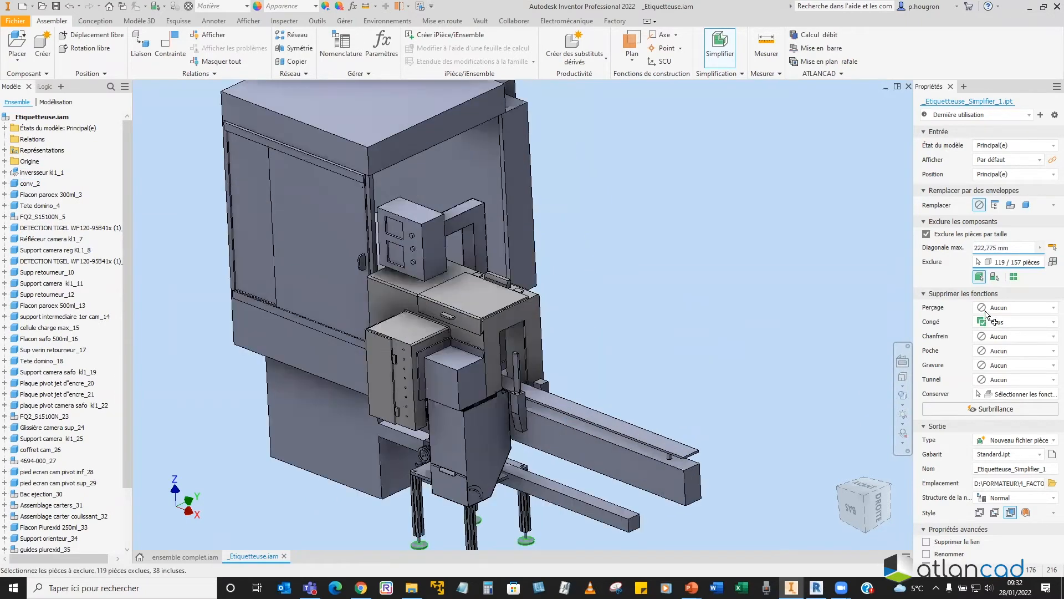
left_click(985, 309)
left_click(996, 332)
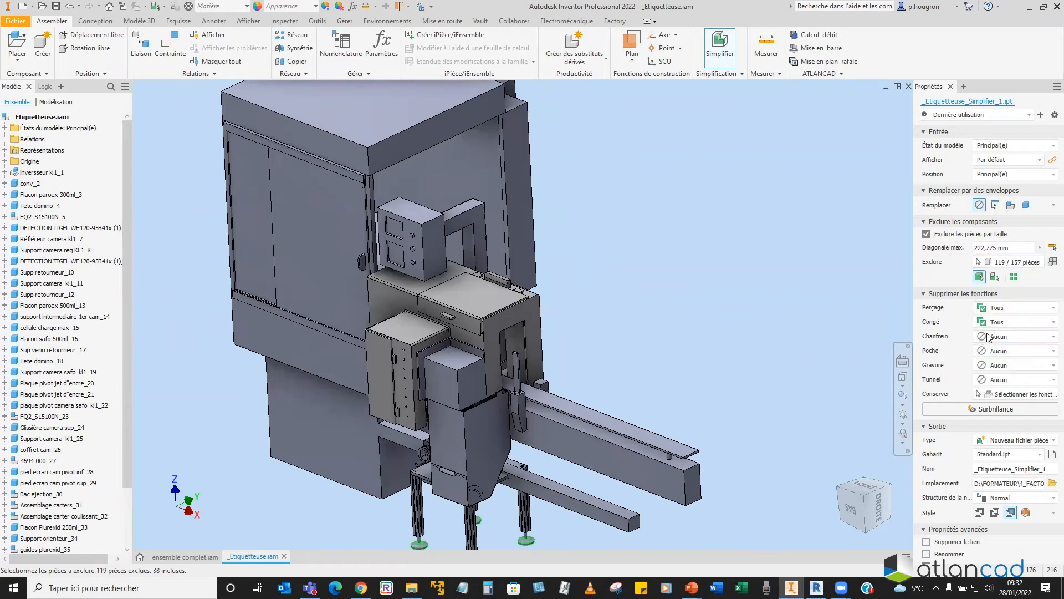
Step: Inspect the legs of the labelling machine and highlight the hole and fillet features selected for removal
middle_click_drag(782, 367, 765, 341)
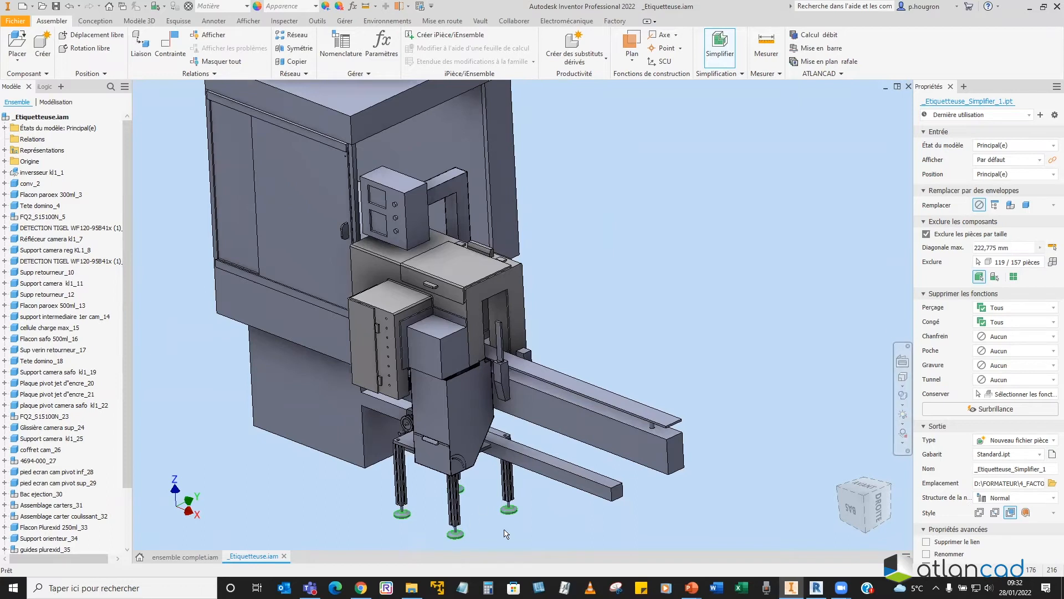
scroll(461, 506, "down", 2)
scroll(467, 480, "down", 5)
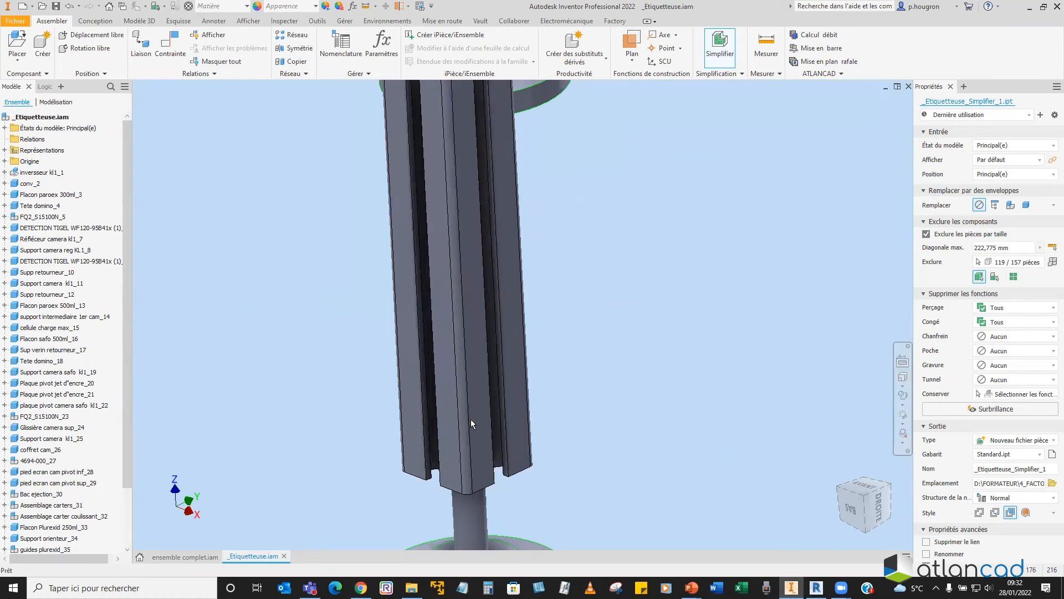
scroll(471, 418, "up", 4)
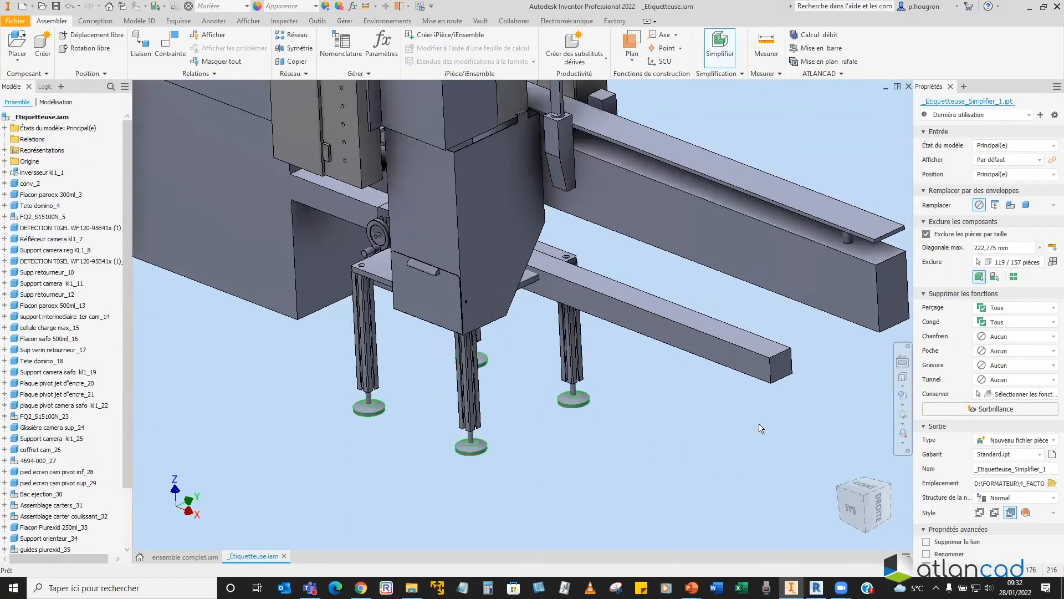
middle_click_drag(724, 416, 677, 503)
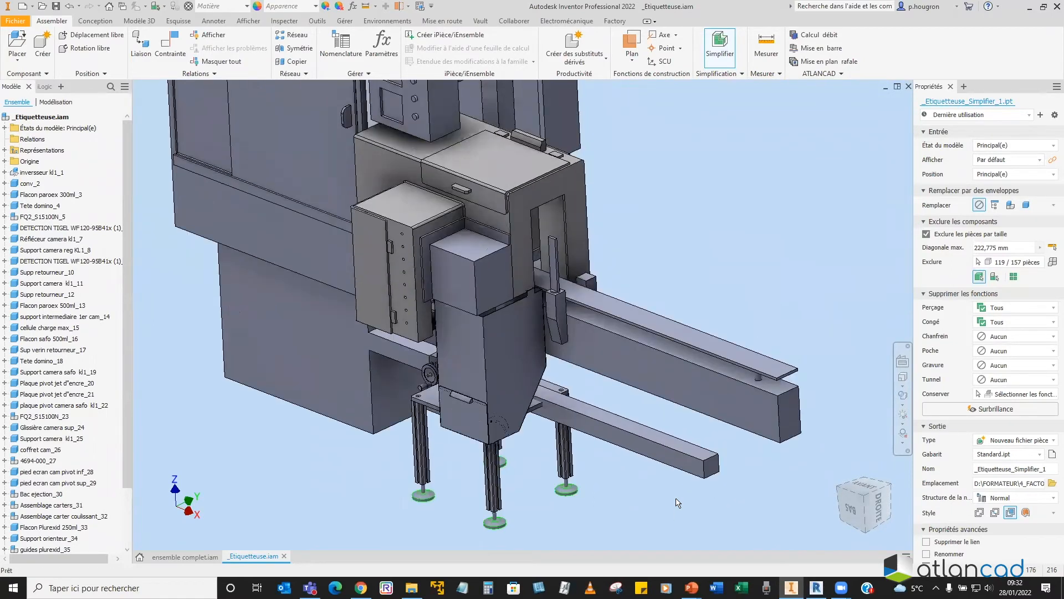
left_click(995, 412)
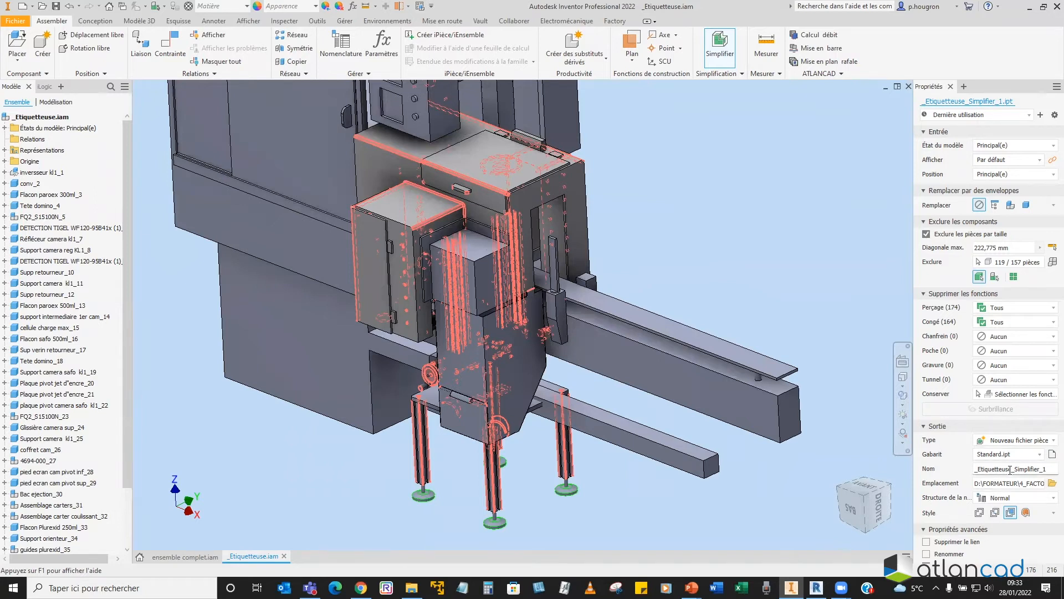
Step: Set the output style to a single merged solid body and generate the simplified part _Etiquetteuse_Simplifier_1
left_click(1045, 469)
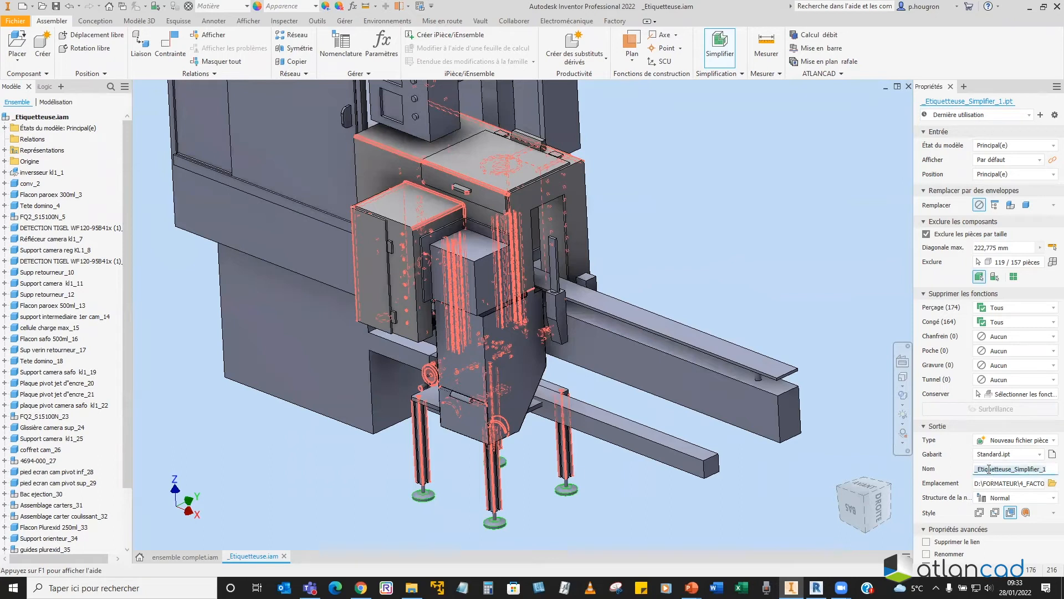
left_click(1017, 484)
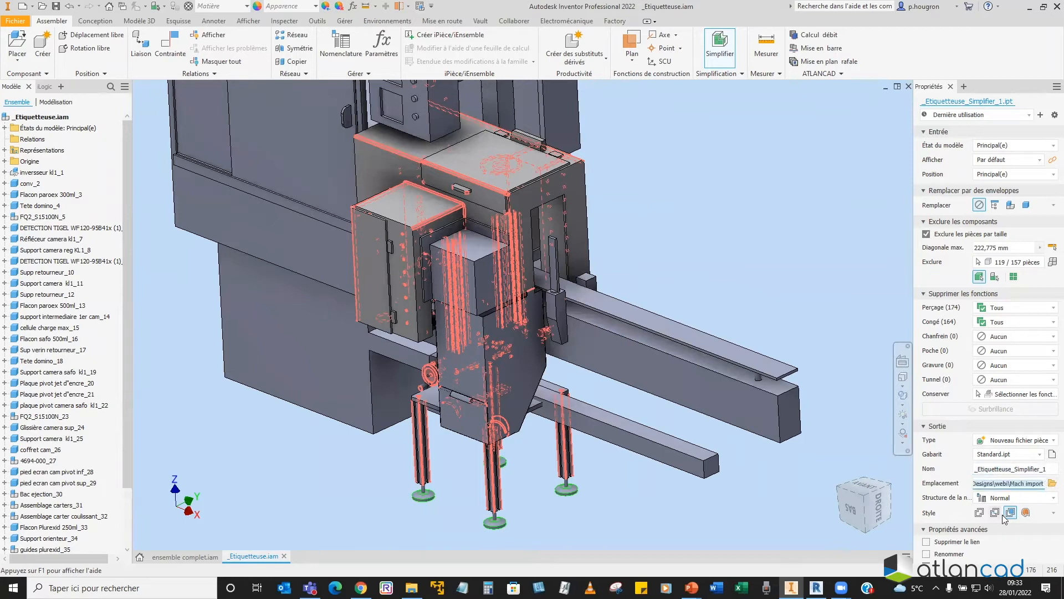
left_click(981, 513)
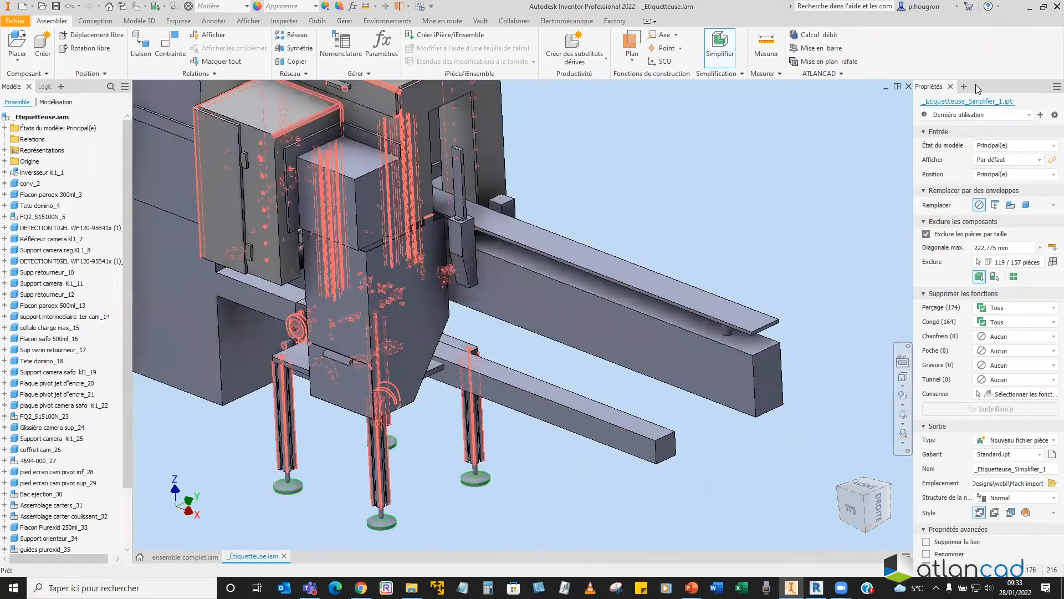
left_click_drag(938, 87, 949, 86)
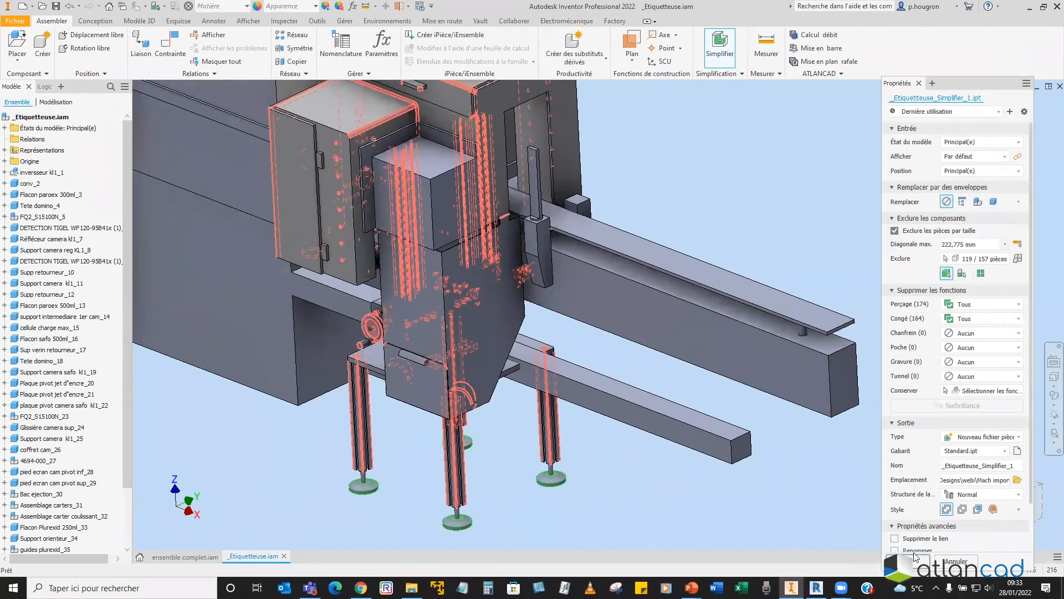
scroll(933, 518, "down", 2)
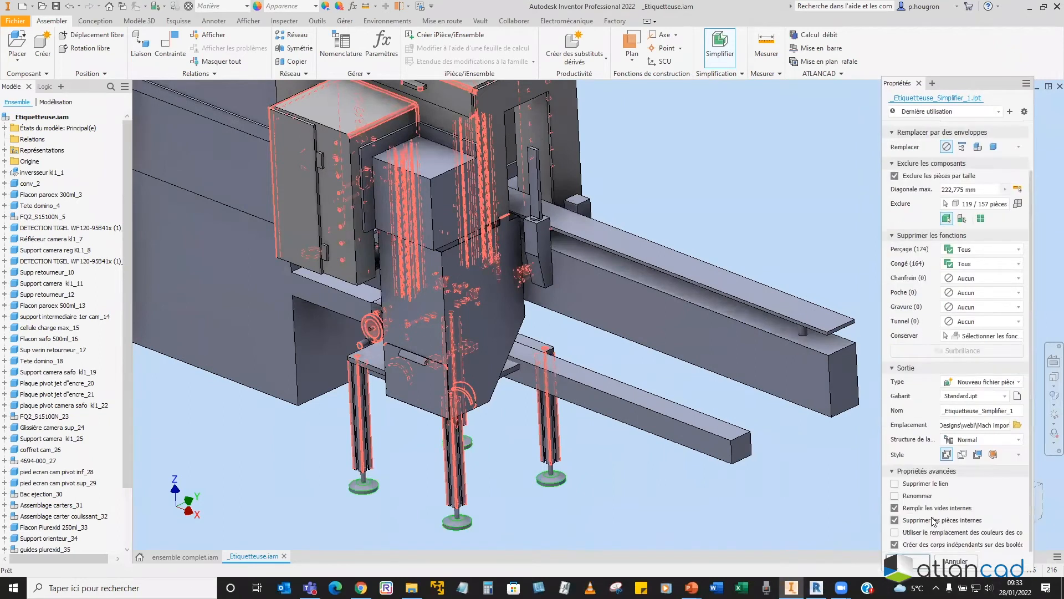
left_click(893, 508)
left_click(894, 508)
left_click(912, 565)
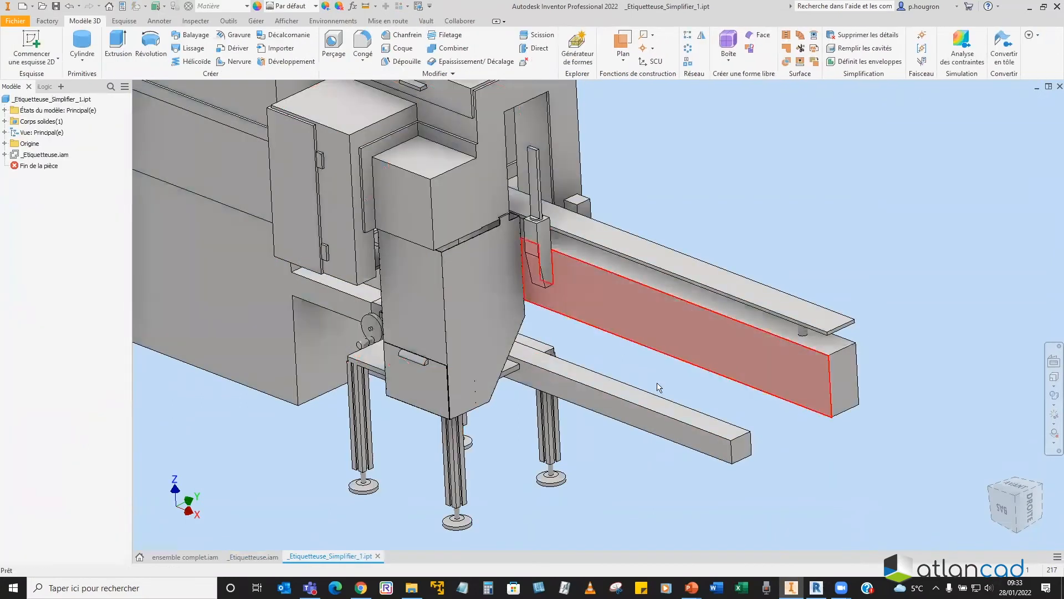
Step: Examine the simplified part's hopper, profiled legs and levelling feet up close, then its overall shape
middle_click_drag(515, 494, 633, 506)
scroll(610, 513, "up", 2)
scroll(604, 423, "up", 2)
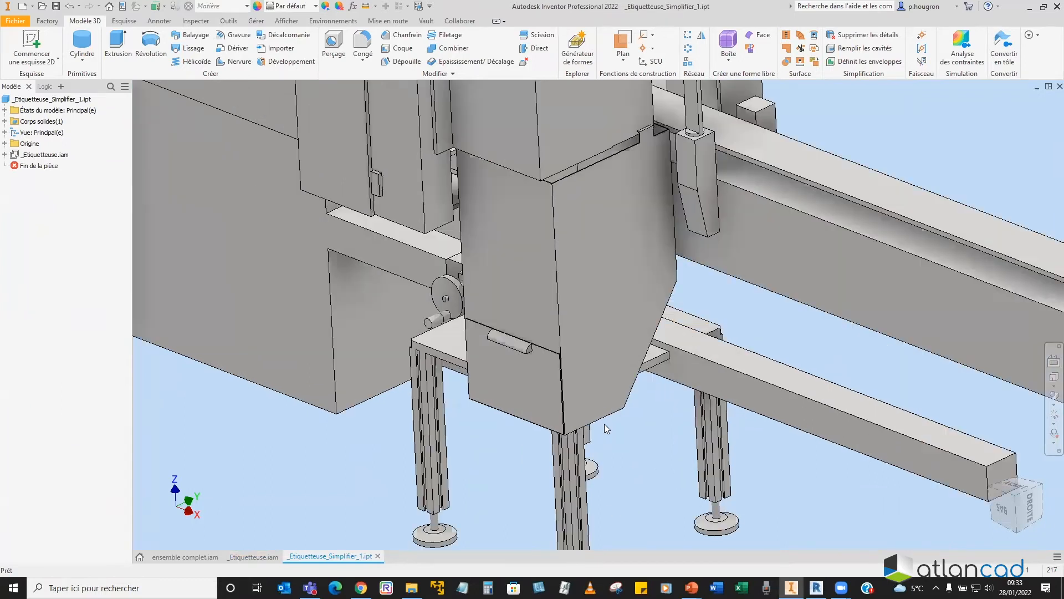
scroll(604, 416, "up", 4)
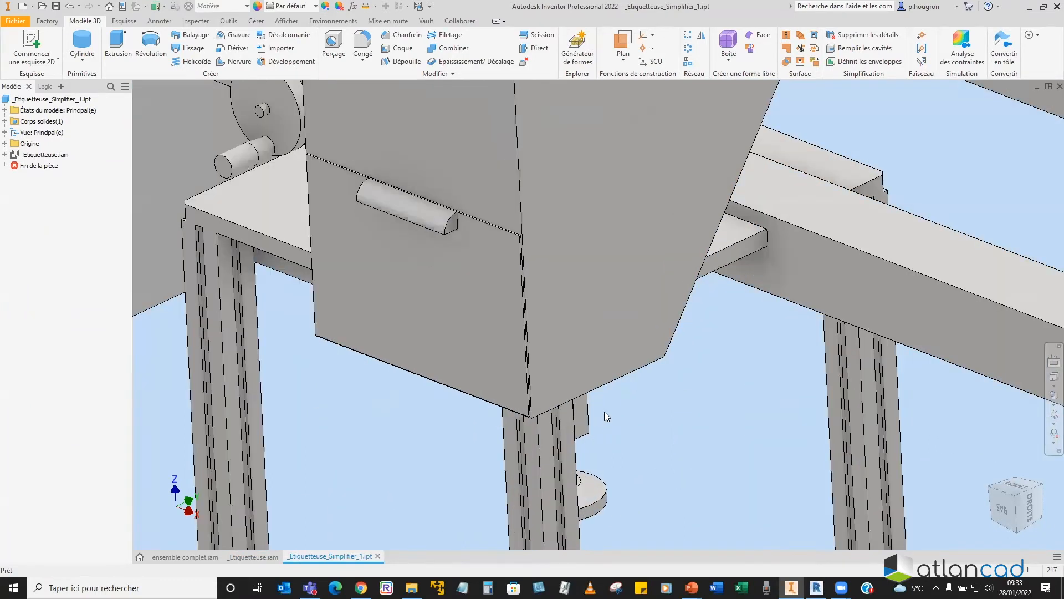
scroll(604, 411, "down", 3)
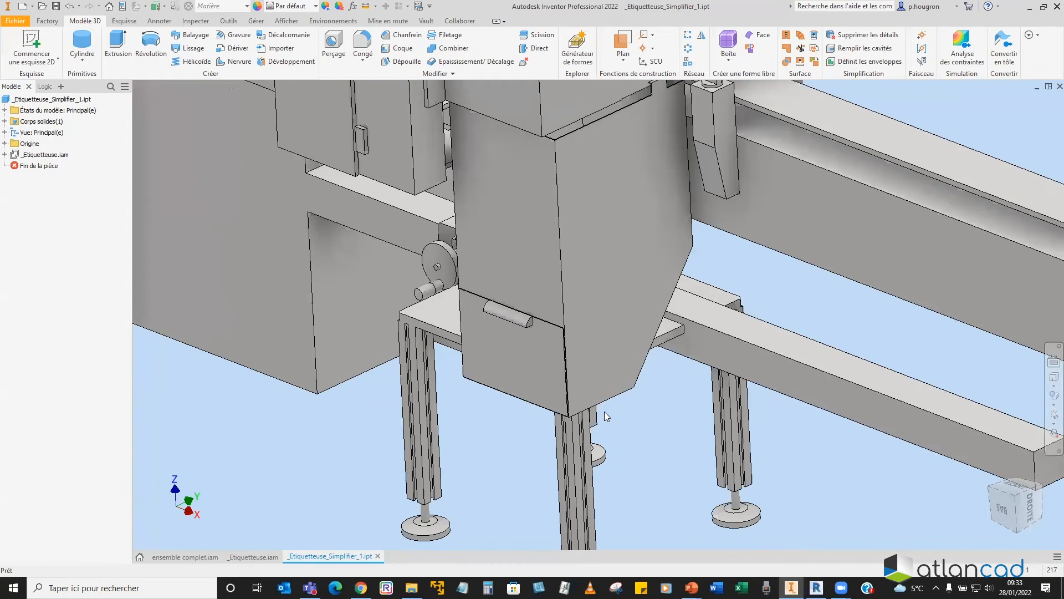
scroll(604, 411, "down", 3)
scroll(557, 384, "up", 8)
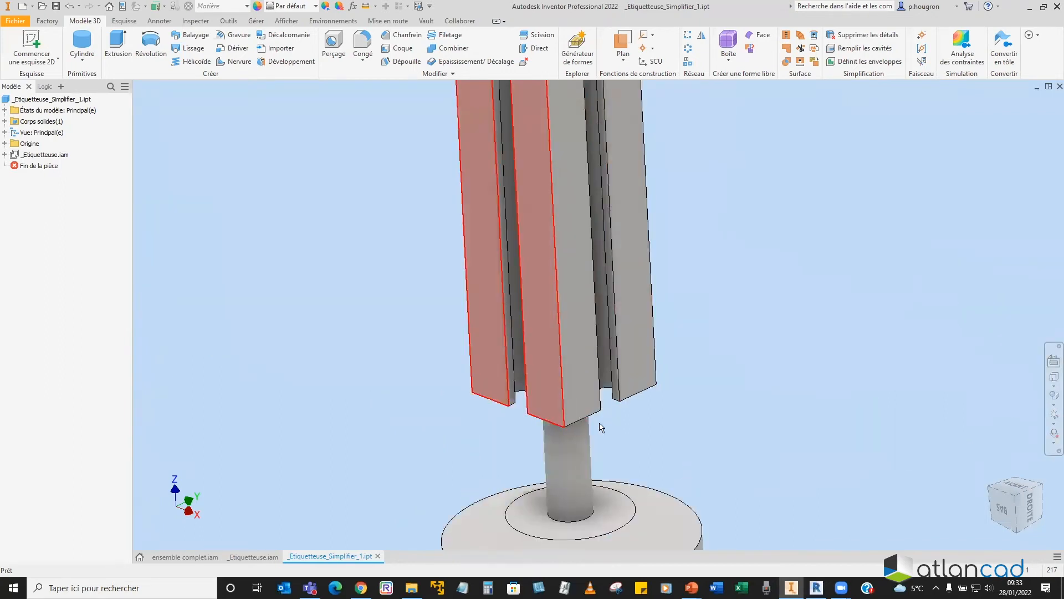
scroll(667, 387, "down", 10)
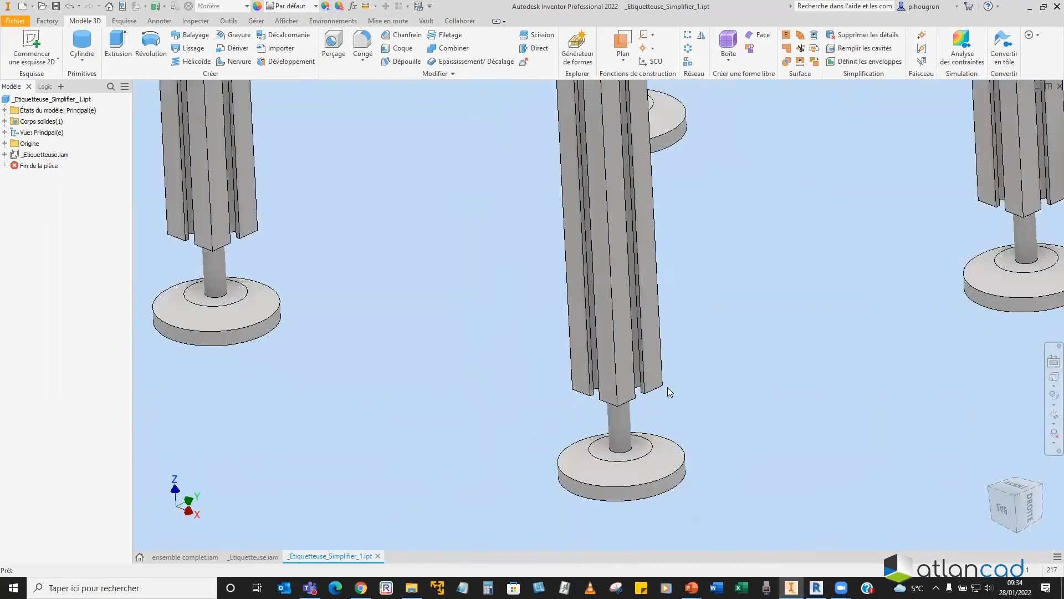
middle_click_drag(642, 383, 569, 503)
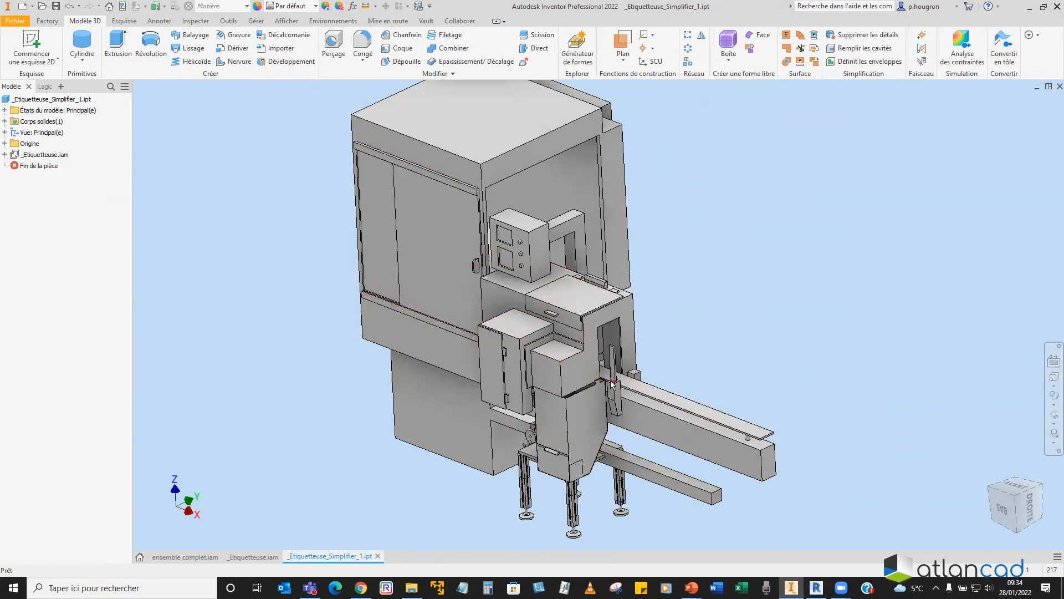
middle_click_drag(590, 242, 621, 302)
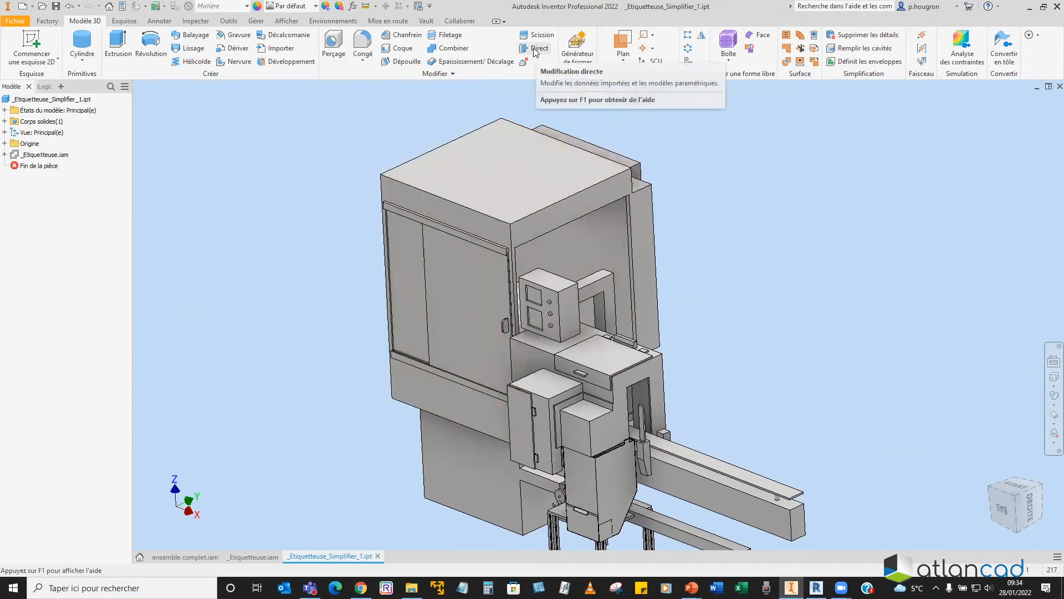
Step: Delete the sloped face of the long block behind the top cover with Direct Edit
middle_click_drag(686, 184, 670, 250)
scroll(617, 259, "up", 2)
scroll(564, 284, "up", 4)
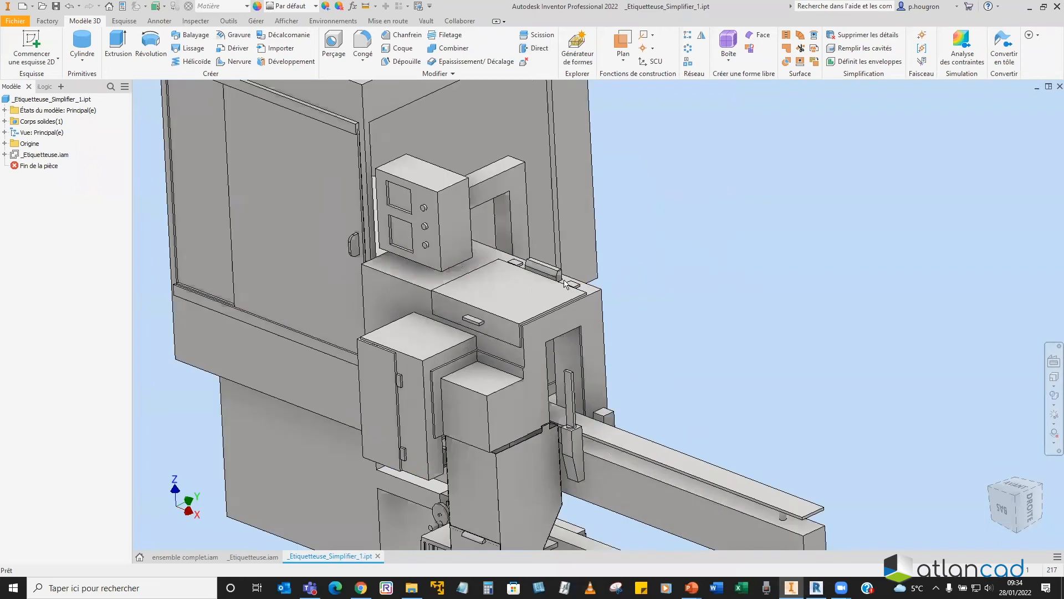
scroll(564, 284, "up", 4)
middle_click_drag(565, 283, 567, 311)
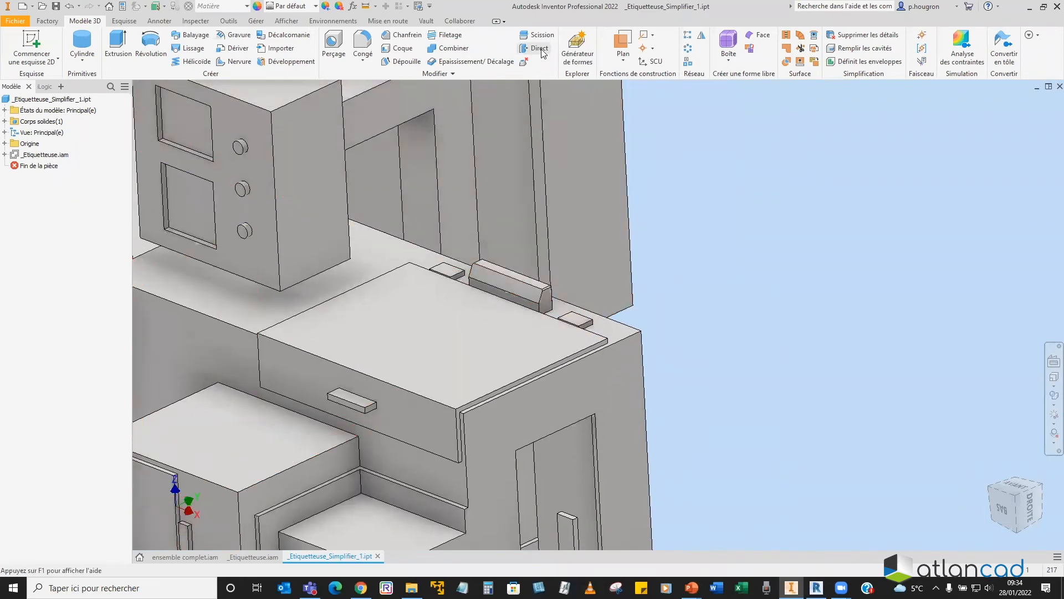
left_click(539, 49)
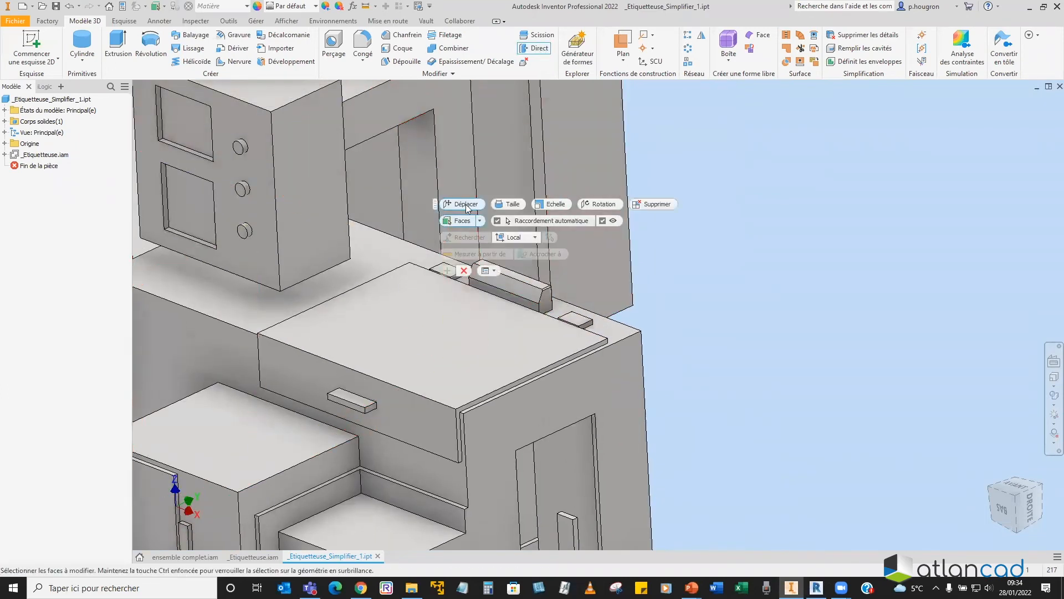
left_click_drag(434, 204, 662, 177)
left_click(882, 177)
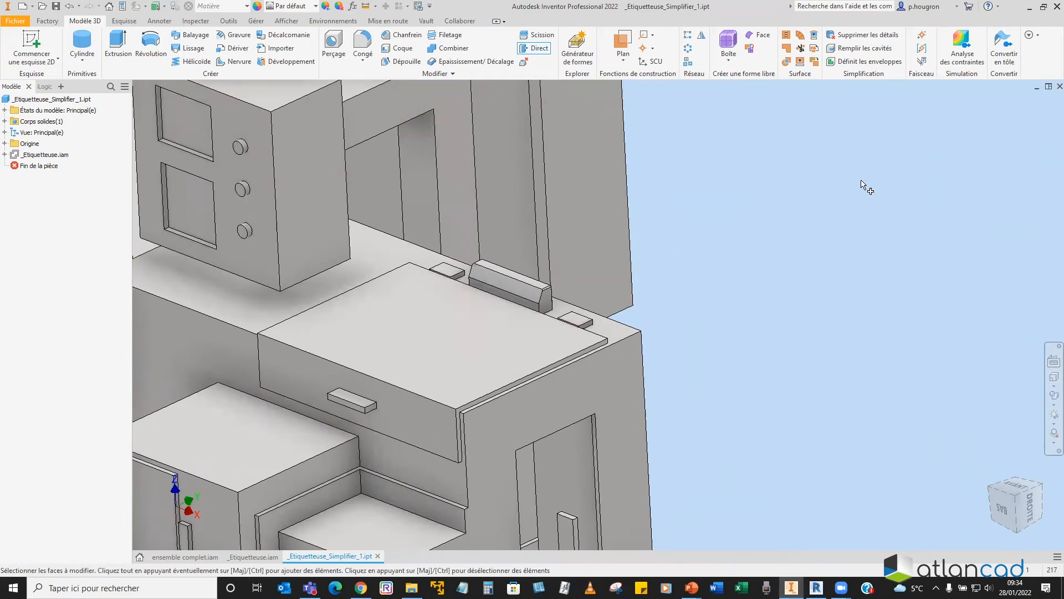
left_click(534, 300)
left_click(676, 209)
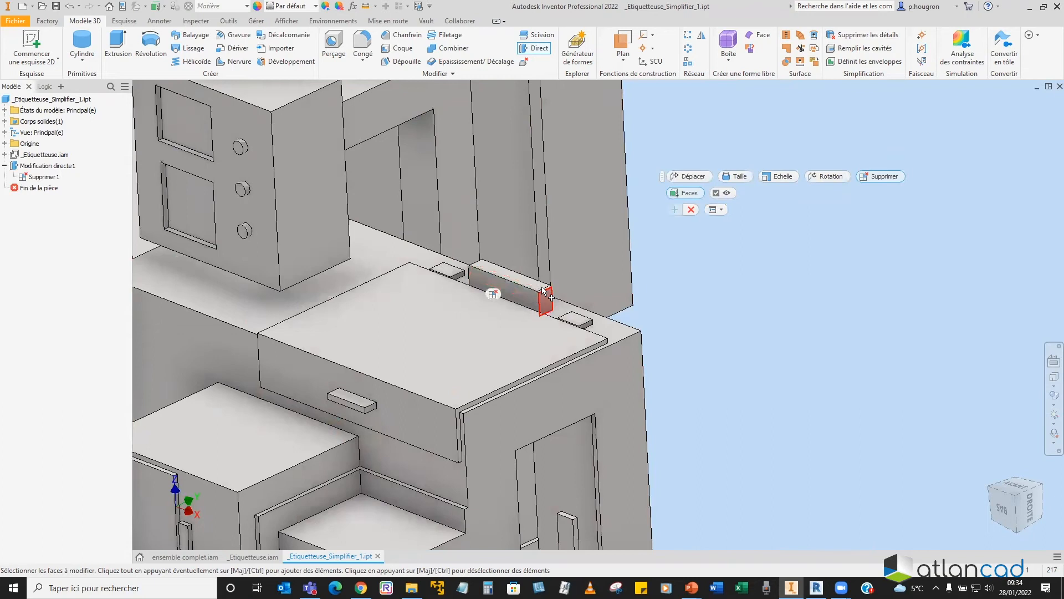
Step: Delete the narrow bevel face on the upper end edge of the same block and finish the direct edit
scroll(542, 288, "up", 5)
left_click(538, 281)
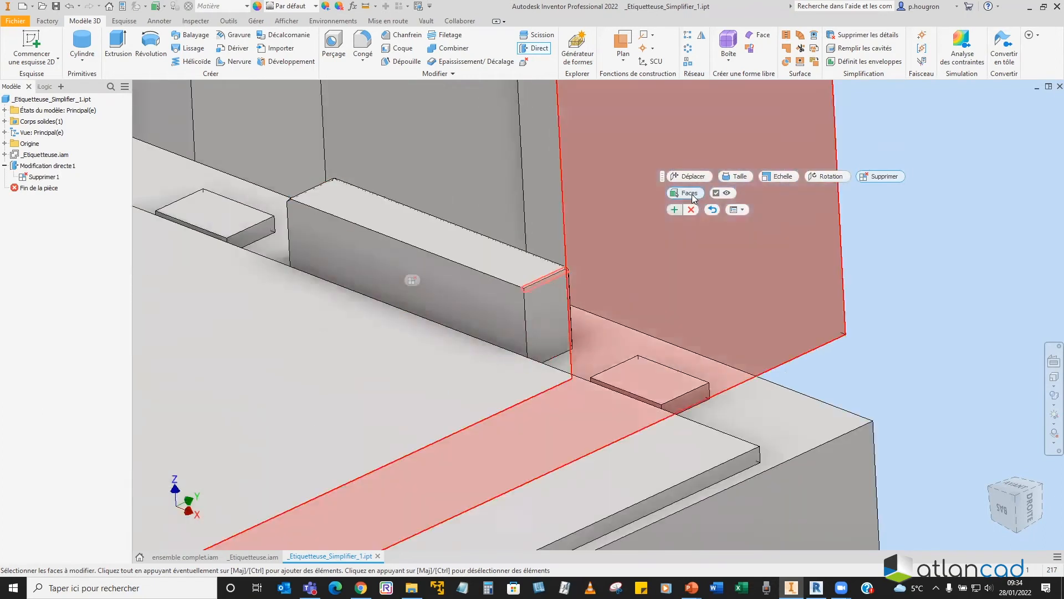
left_click(674, 209)
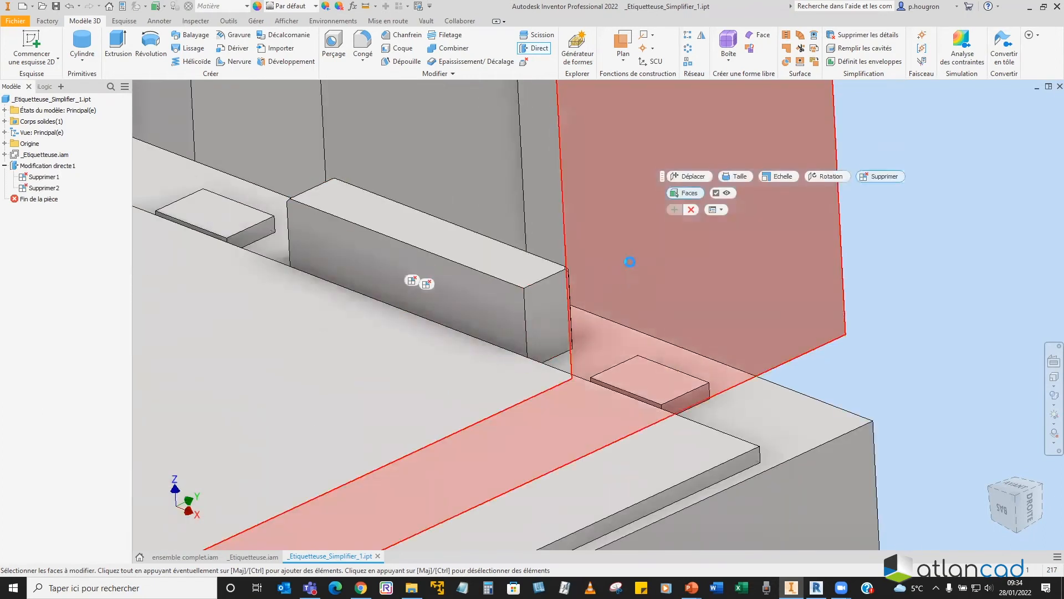
scroll(662, 277, "down", 5)
scroll(663, 277, "down", 2)
scroll(626, 280, "down", 5)
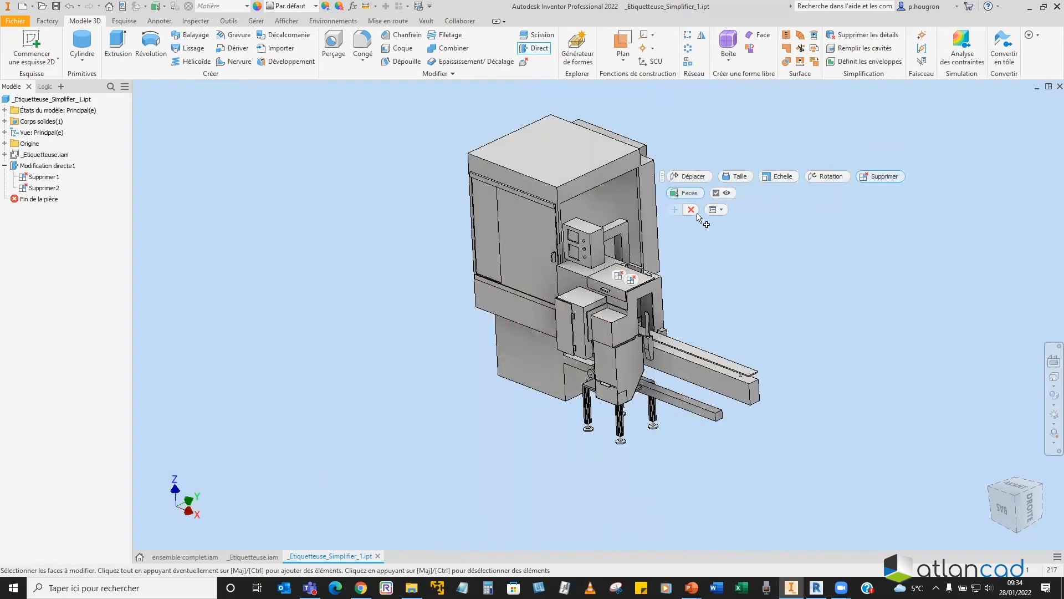
left_click(690, 209)
Step: Save the simplified part and enter the BIM Content (Contenu BIM) environment
scroll(568, 230, "up", 3)
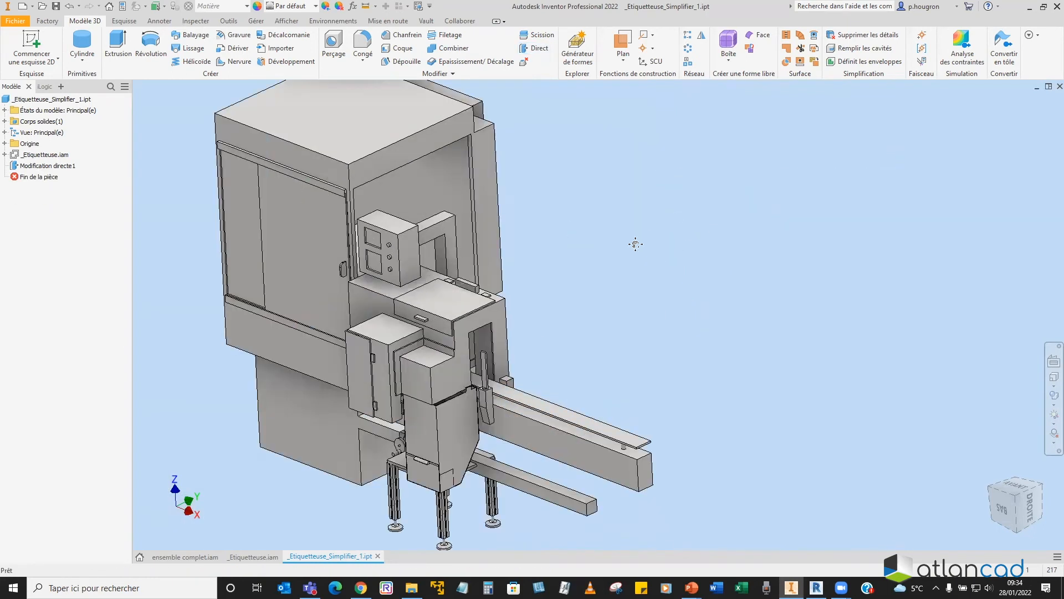
scroll(633, 241, "down", 1)
scroll(454, 125, "down", 3)
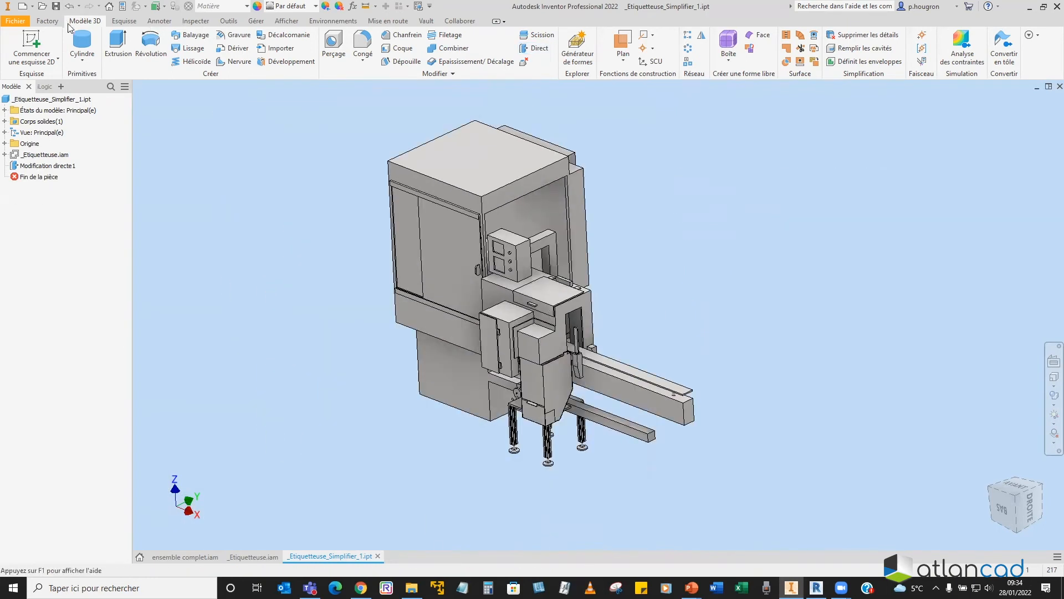
left_click(57, 6)
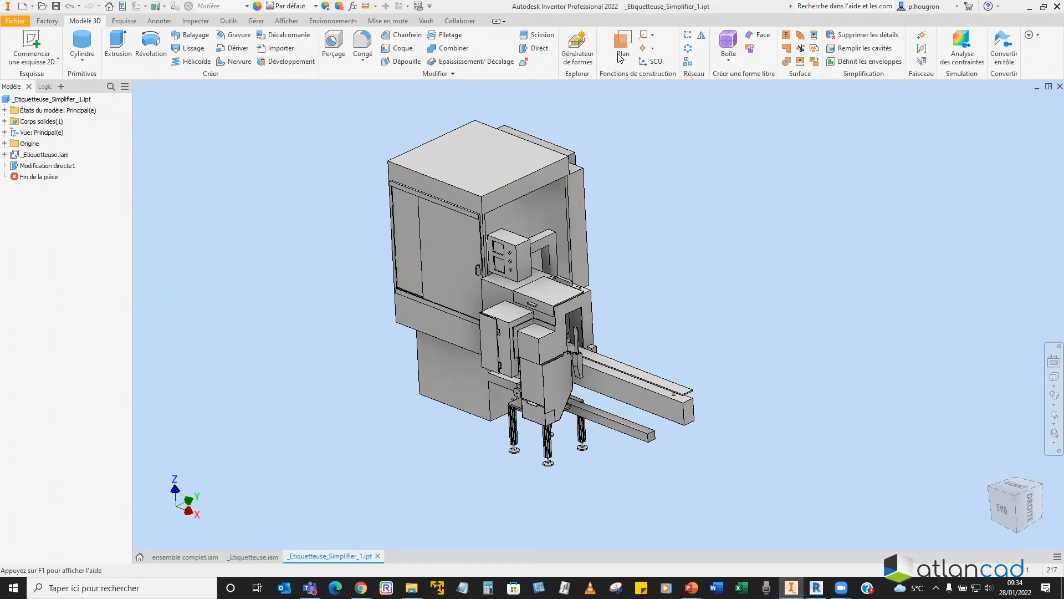
left_click(327, 22)
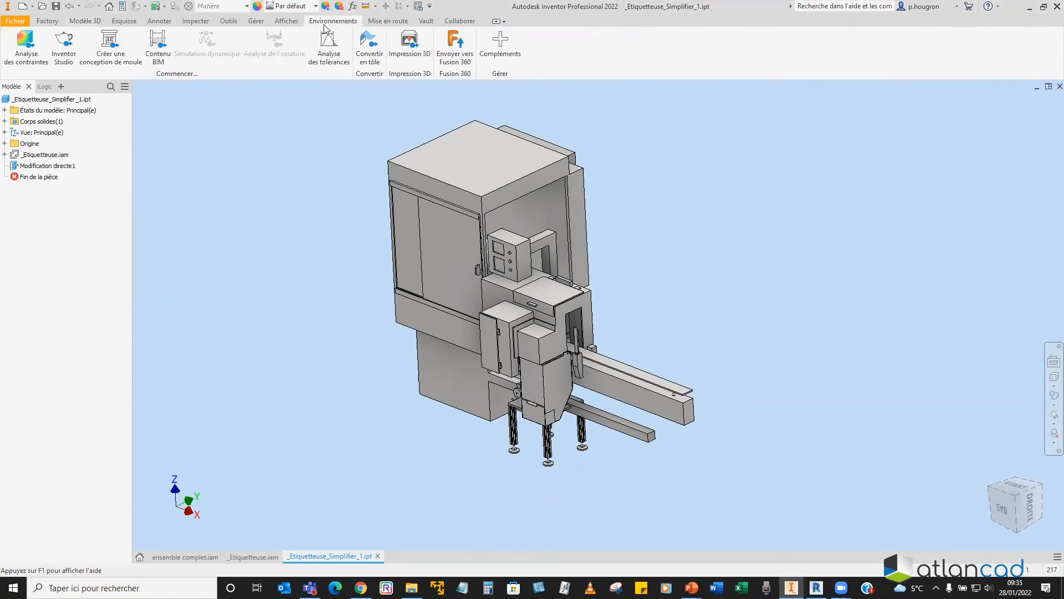
left_click(158, 44)
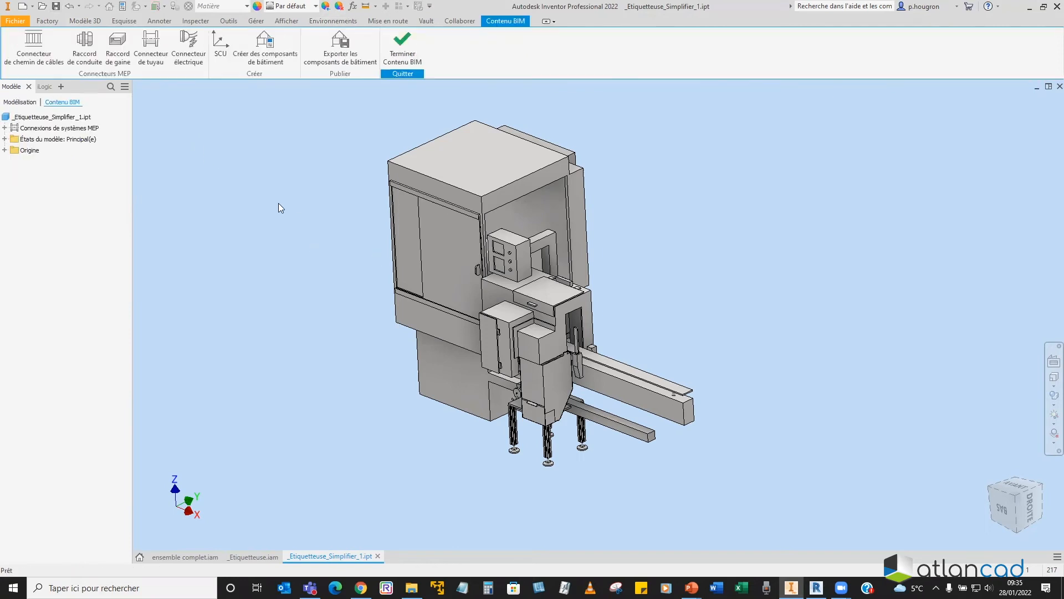
Step: Open the simplified part's iProperties at the custom properties and move the dialog clear of the model tree
middle_click_drag(406, 357, 336, 345)
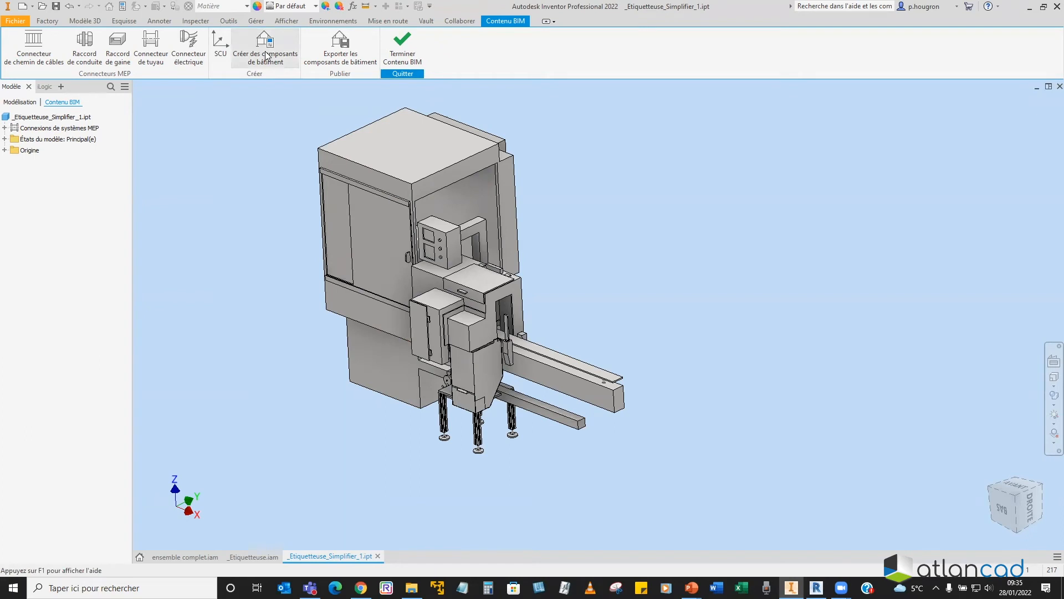
right_click(46, 117)
left_click(56, 161)
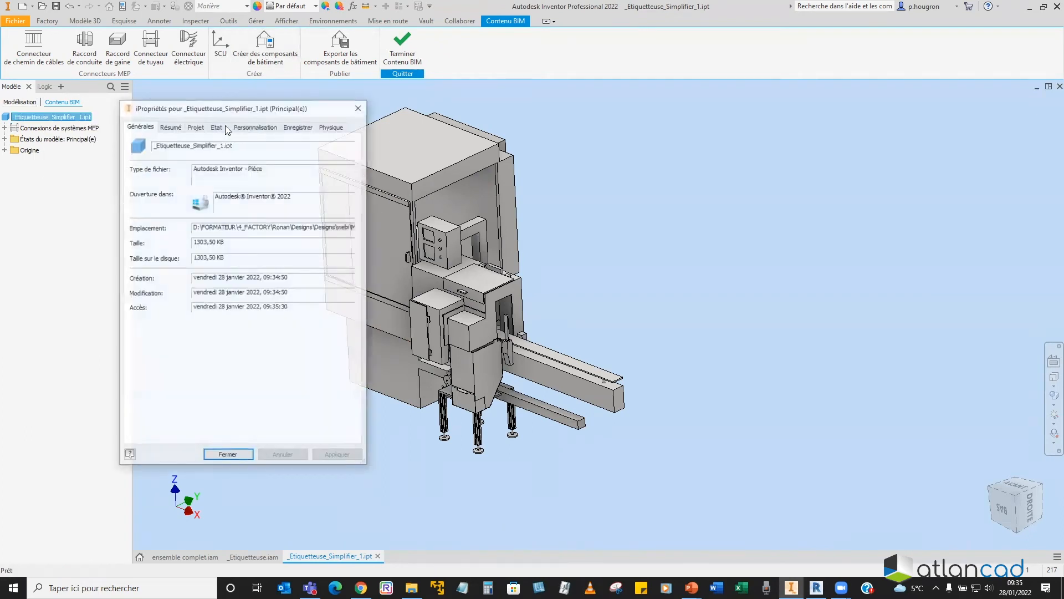
left_click(255, 128)
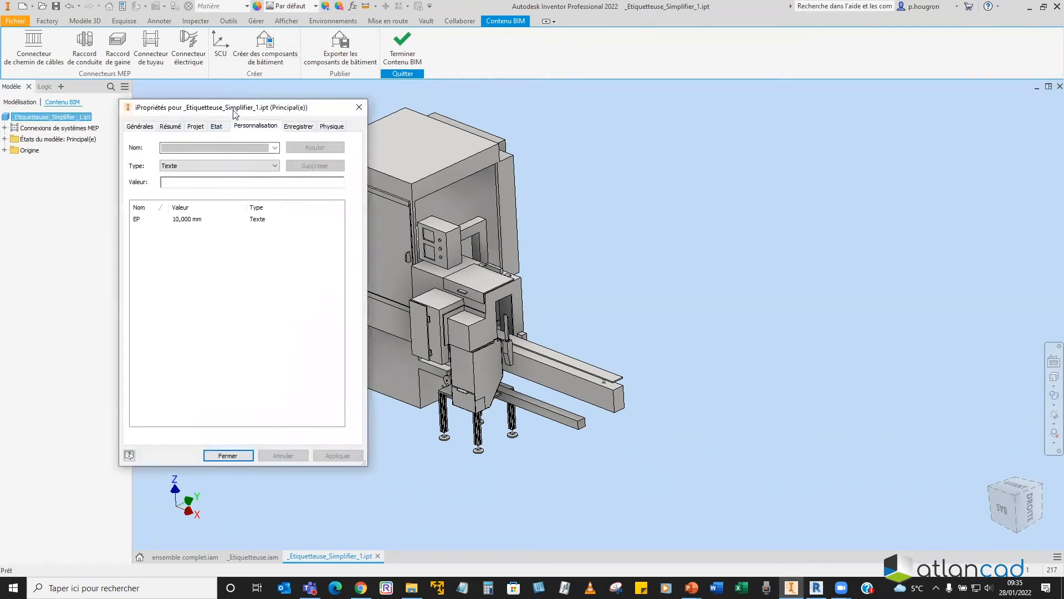
left_click_drag(617, 109, 616, 113)
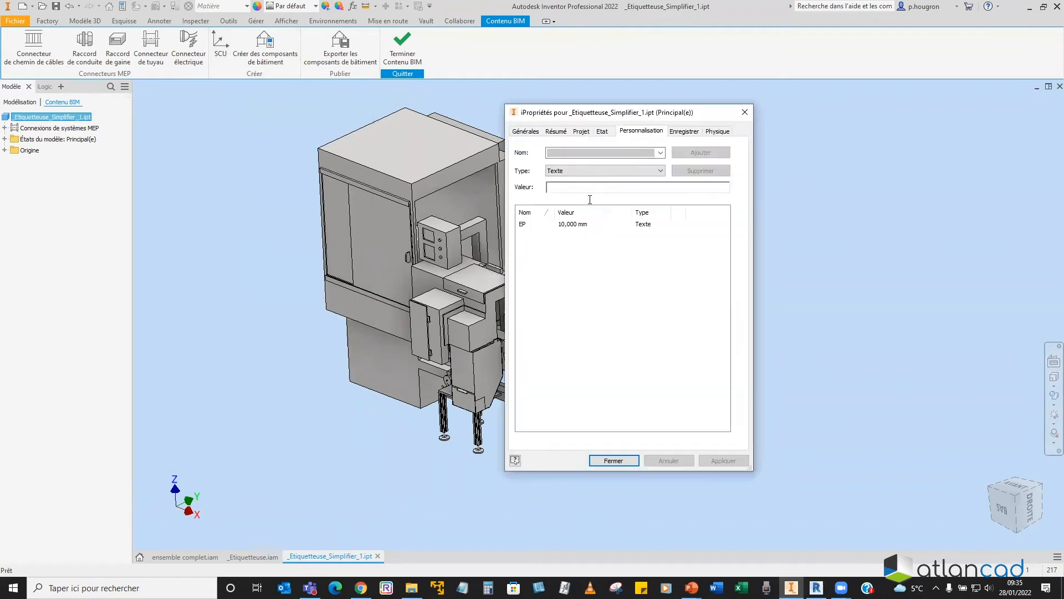
Step: Add a custom text property named "capacite machine" with the value 200/mn
left_click(580, 153)
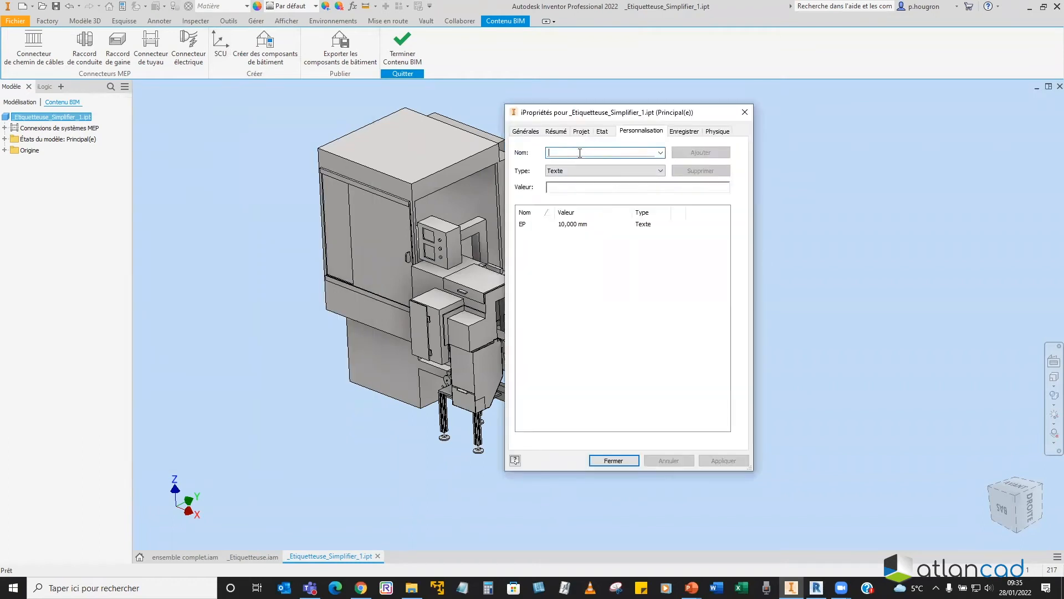
type("capacite machine")
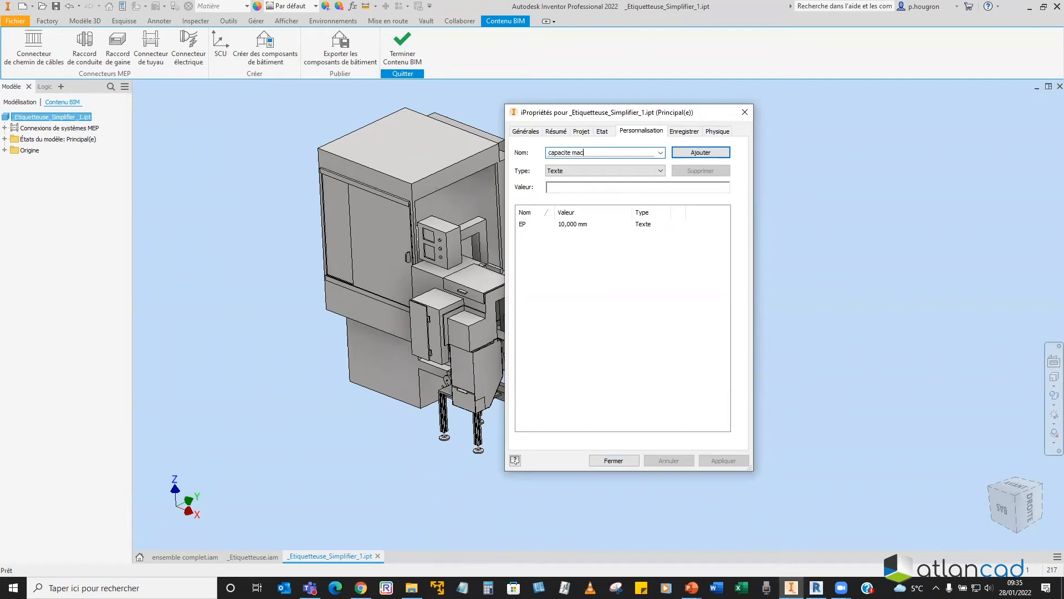
left_click(570, 189)
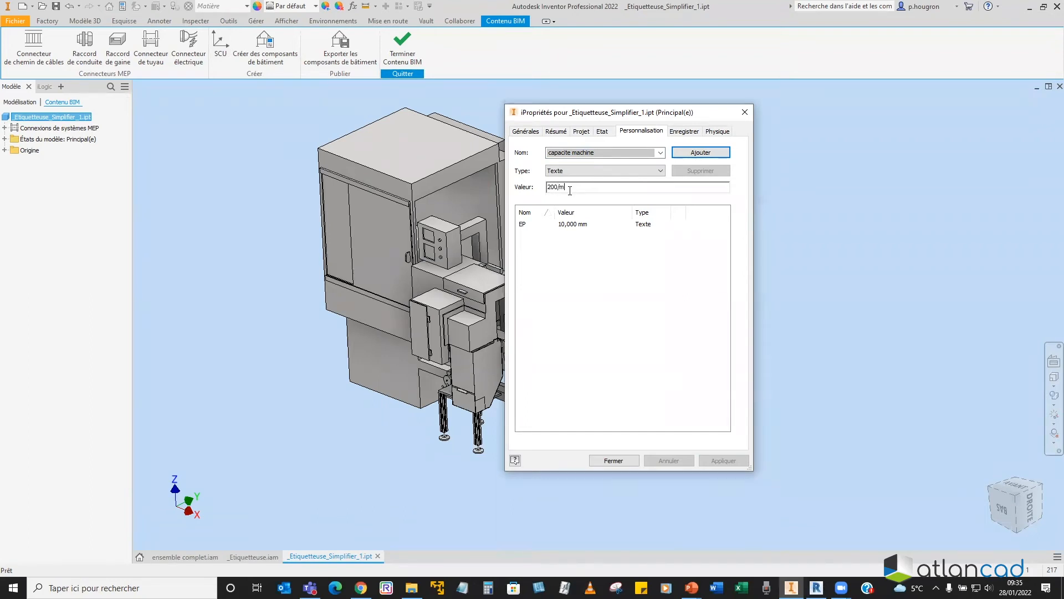
left_click(701, 153)
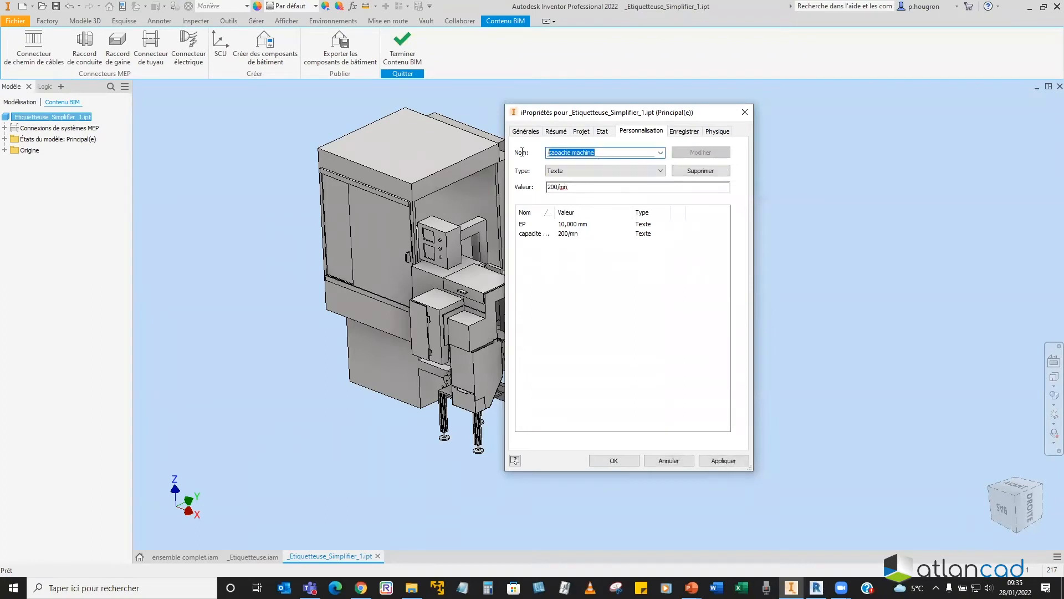
Step: Add a custom text property named "consomation" with the value 4000w/h and accept the iProperties
type("cons")
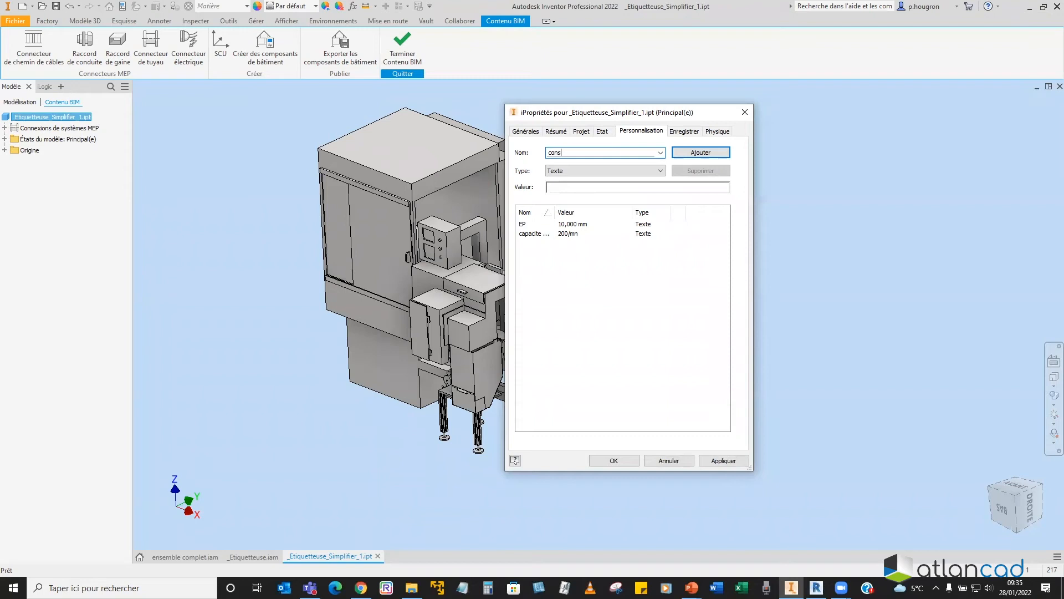
type("omation m")
left_click(577, 187)
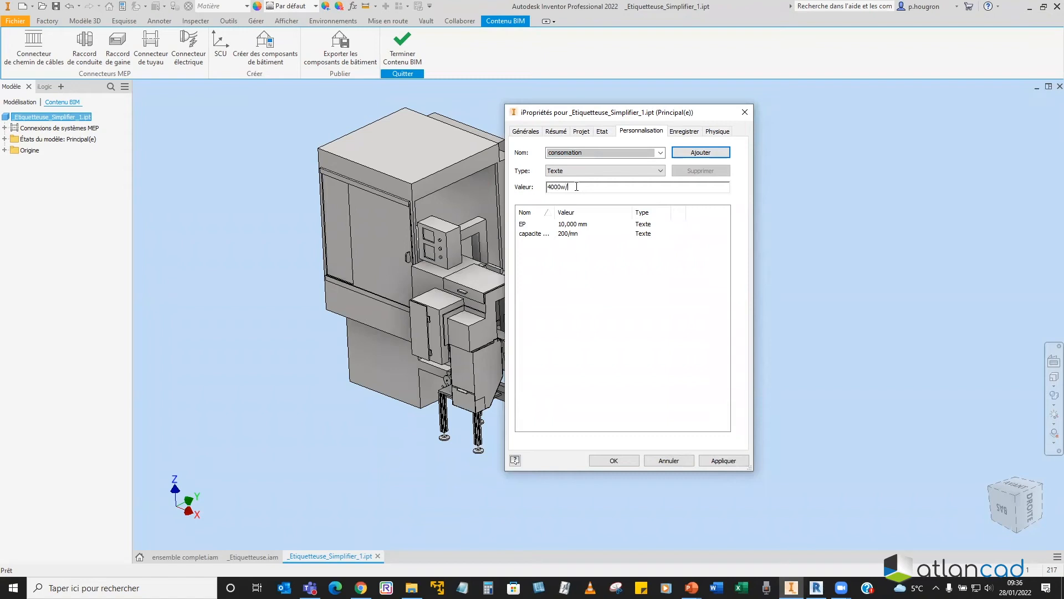
left_click(702, 153)
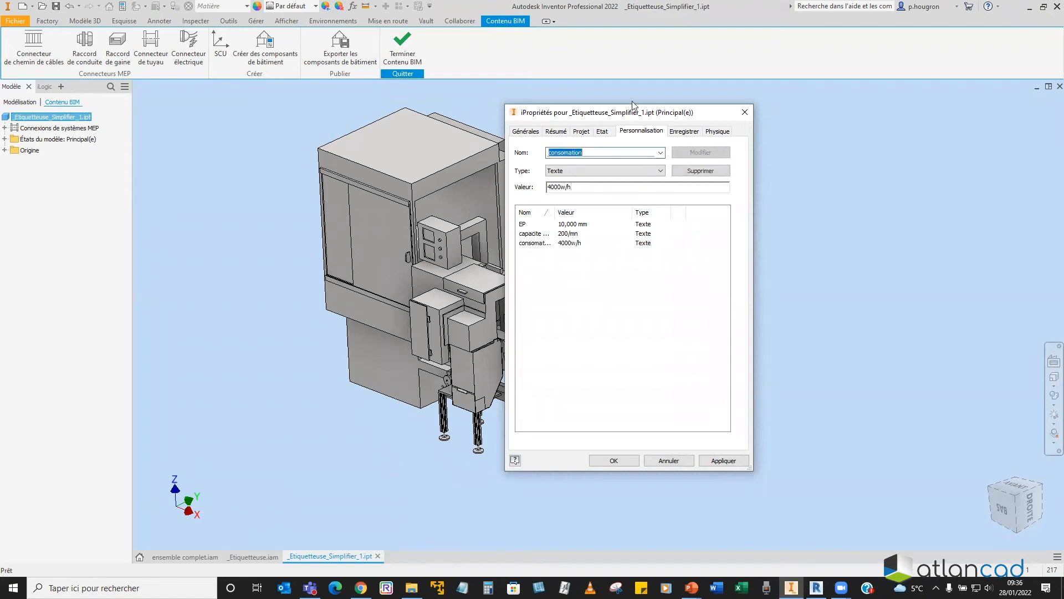
left_click(623, 461)
Step: Start creating a building component from the machine and set its orientation to the model origin (Origine du modèle)
middle_click_drag(230, 206, 275, 231)
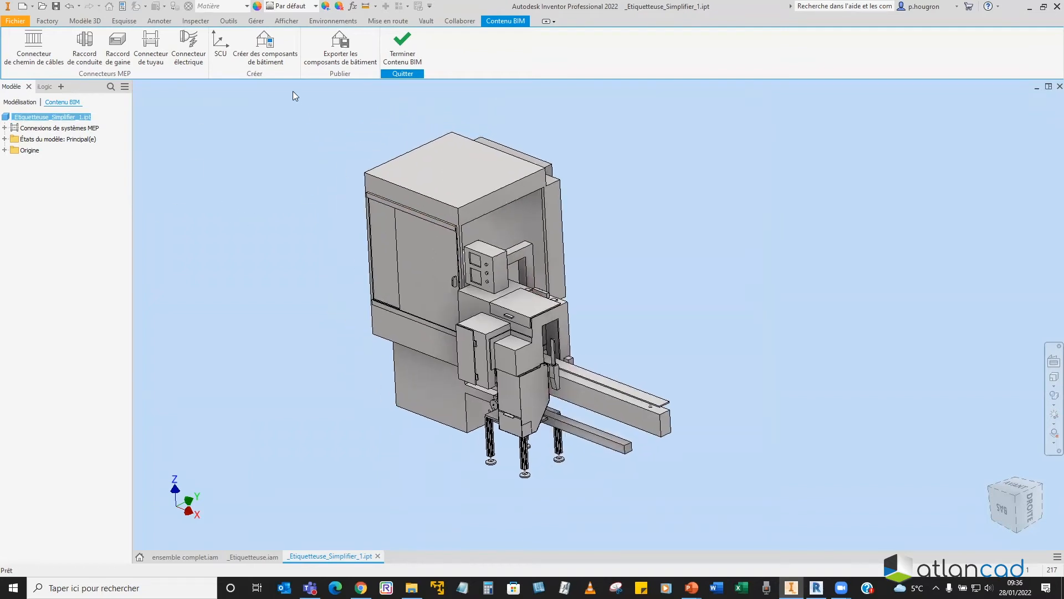
left_click(269, 46)
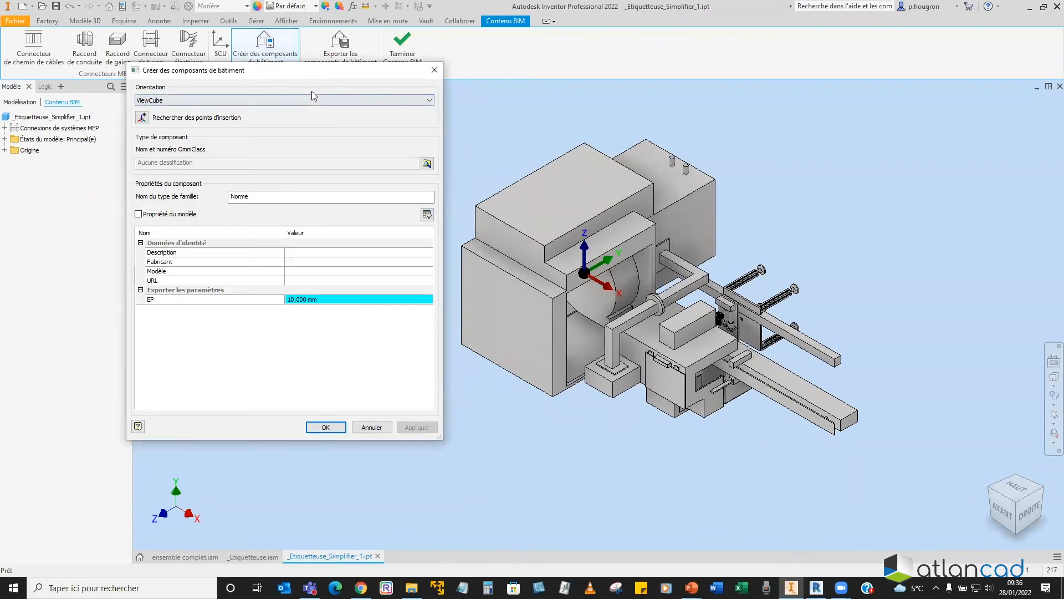
left_click(310, 97)
left_click(277, 114)
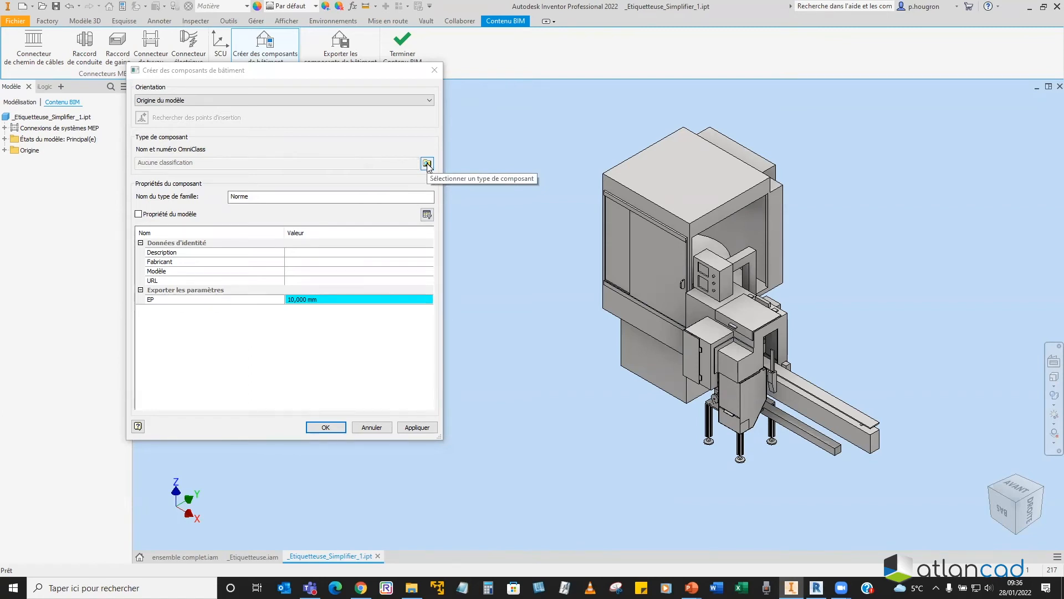
Step: Assign the OmniClass component type 23.50.30.00 Materials Handling from the Conveying Systems & Material Handling category
left_click(427, 163)
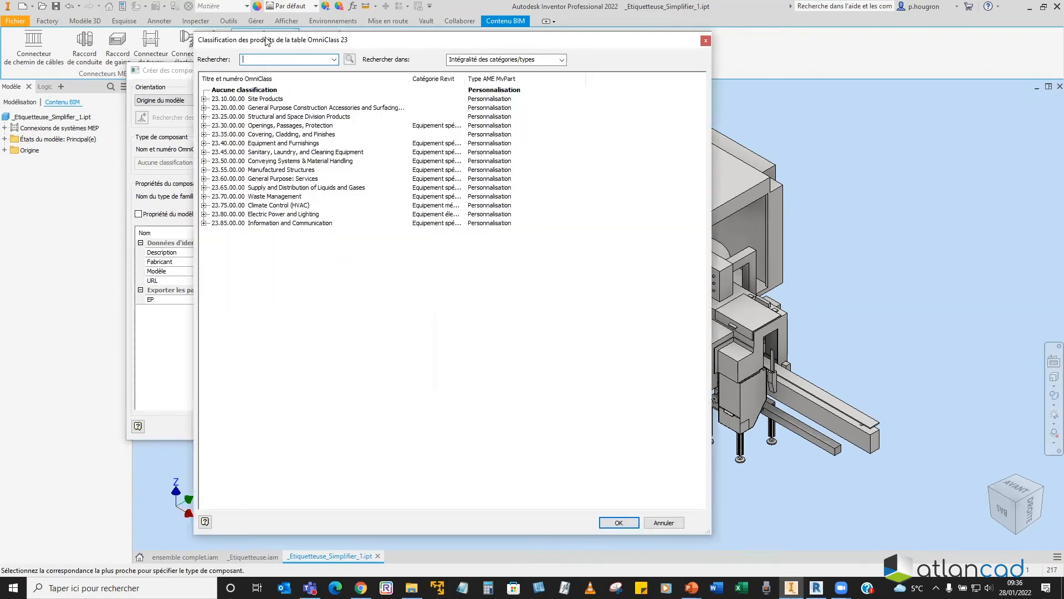
left_click_drag(266, 40, 527, 37)
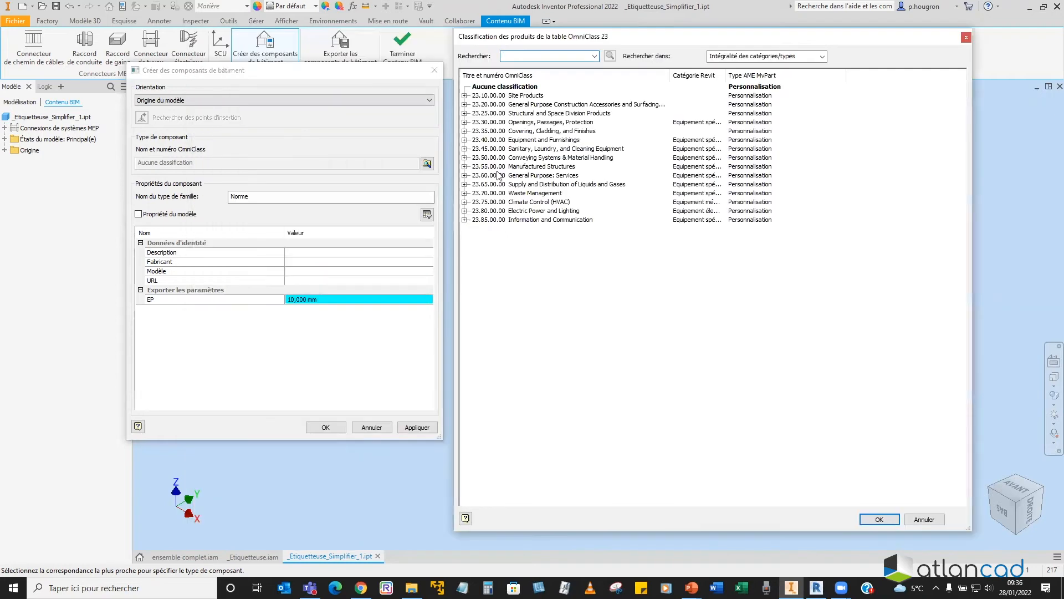
left_click(464, 158)
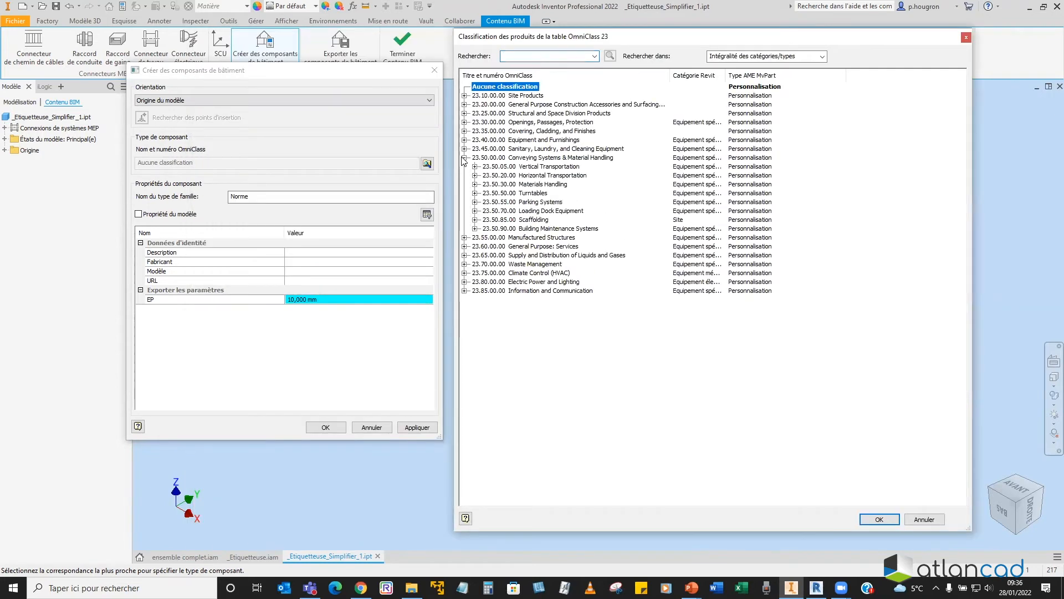
left_click(540, 160)
left_click(558, 184)
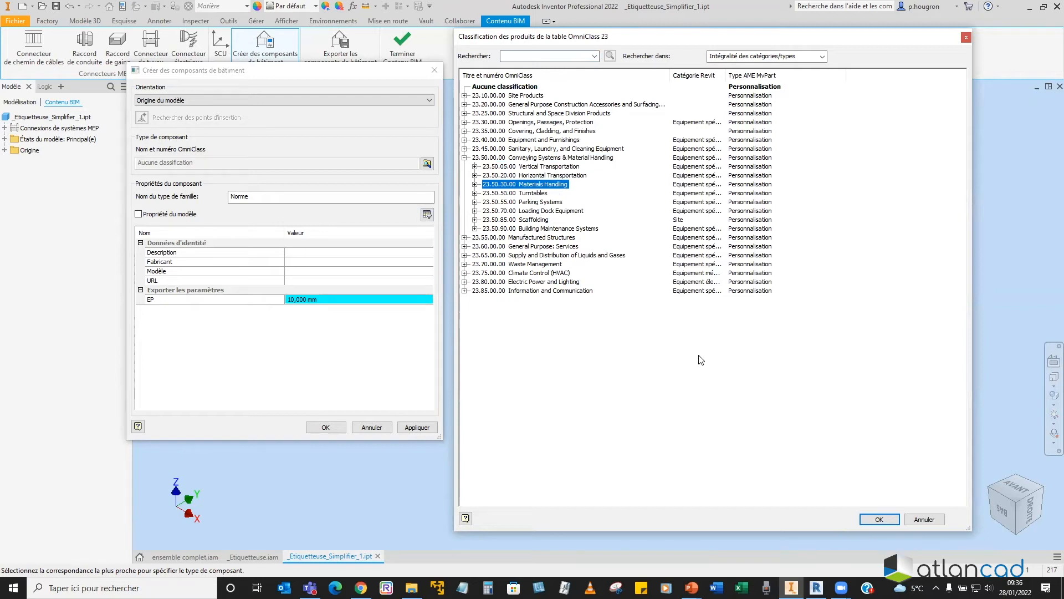
left_click(880, 519)
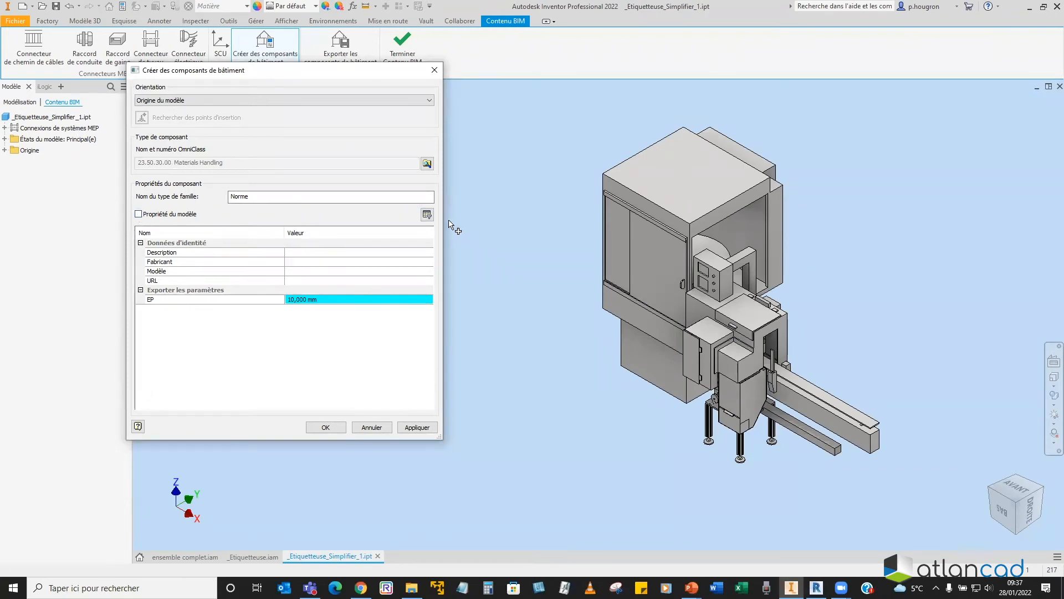
Step: Include the model properties in the building component and exclude the Résumé and Etat groups in the property filter
left_click(138, 214)
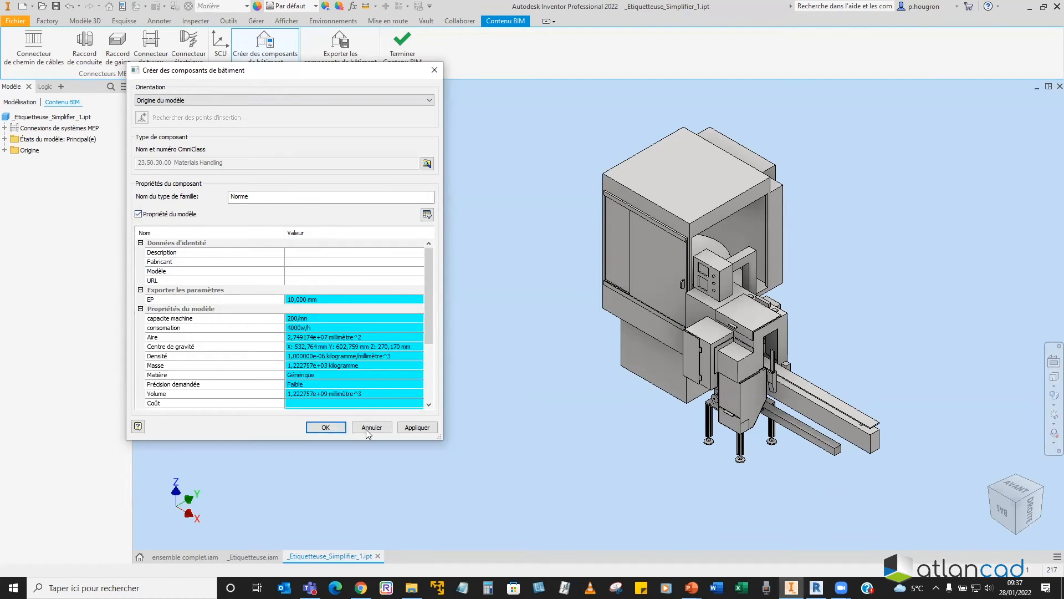
left_click_drag(366, 443, 366, 537)
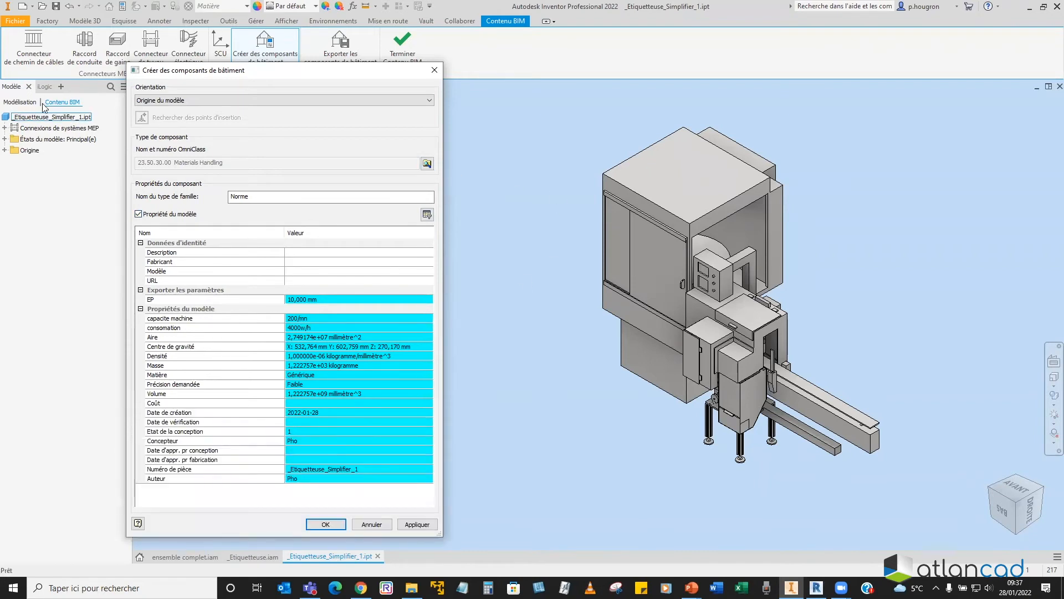
left_click(427, 214)
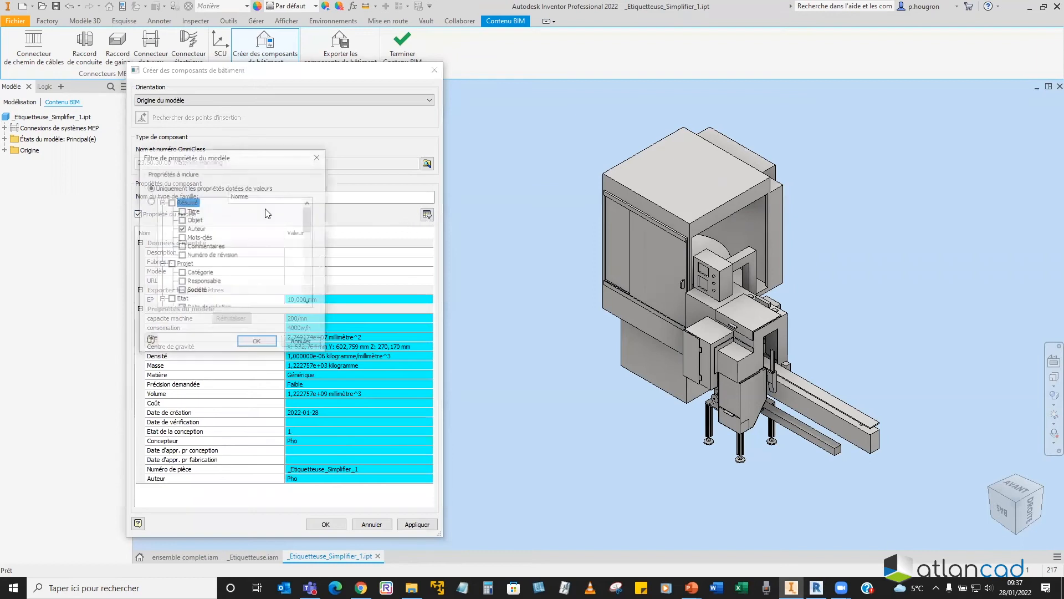
left_click(171, 202)
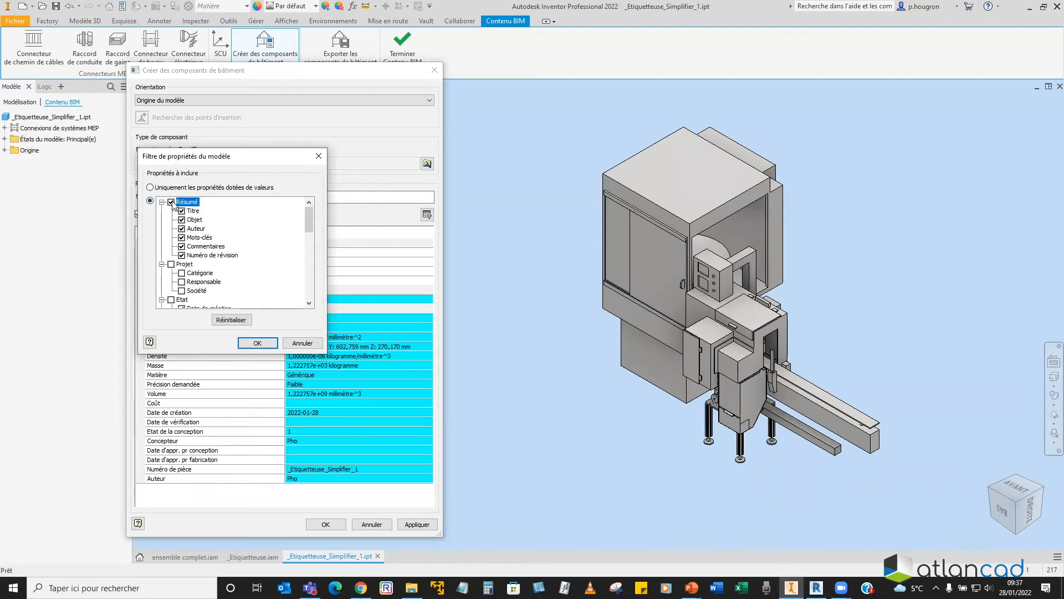
scroll(176, 222, "down", 3)
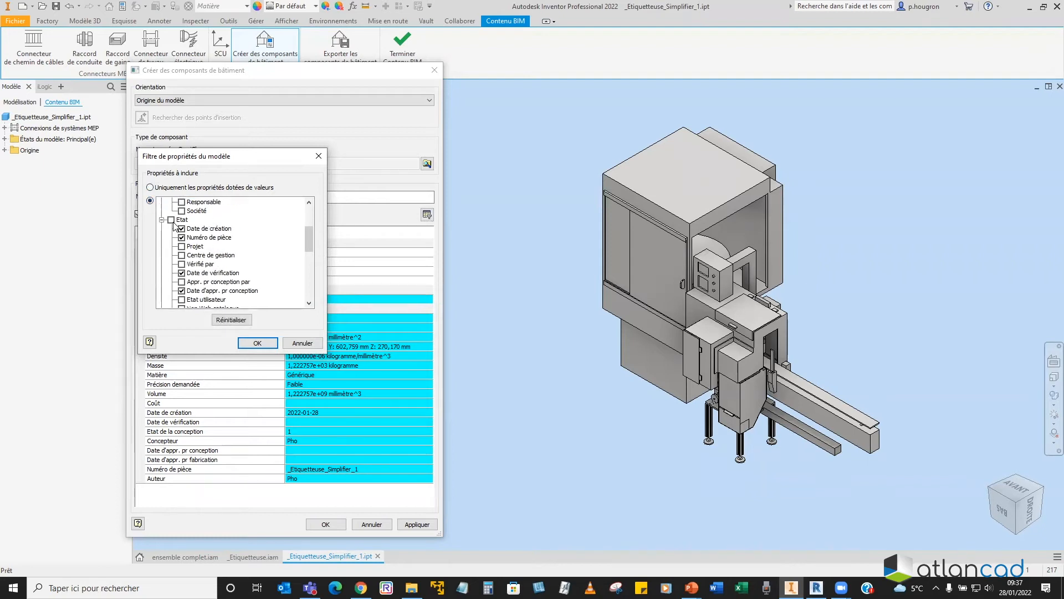
scroll(208, 266, "down", 6)
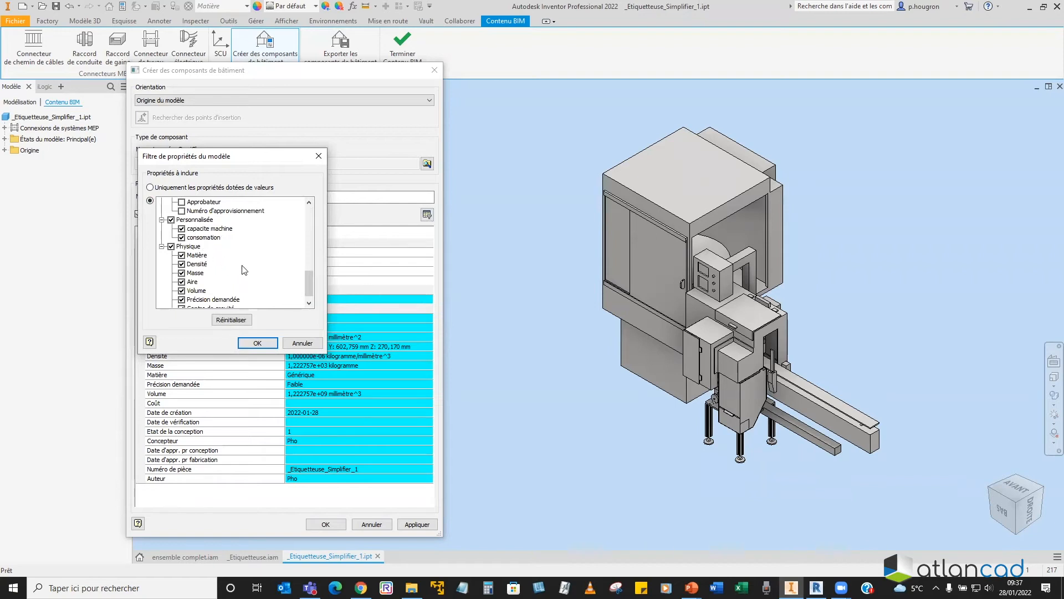
Step: Exclude Matière, Densité, Aire, Précision demandée and Centre de gravité from the physical properties, and accept the filter and building component settings
left_click(182, 255)
left_click(181, 264)
left_click(181, 272)
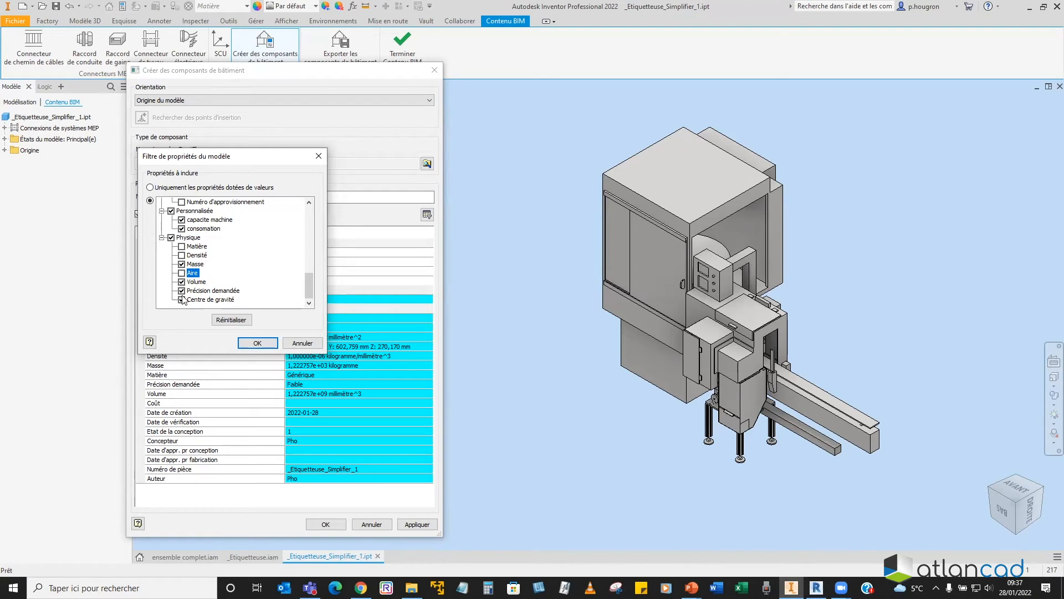
left_click(182, 291)
left_click(258, 342)
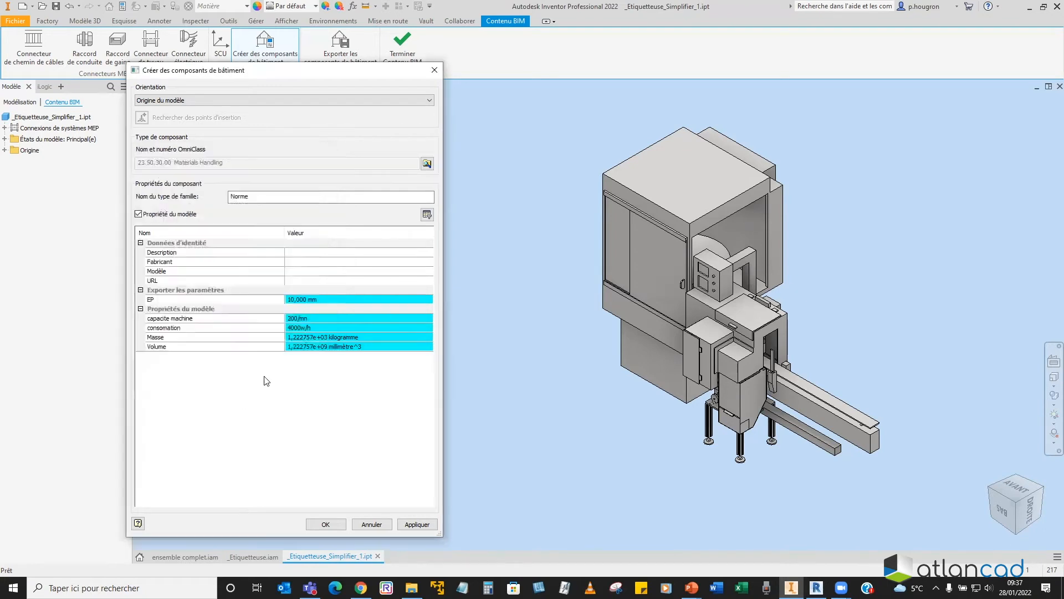
left_click(326, 524)
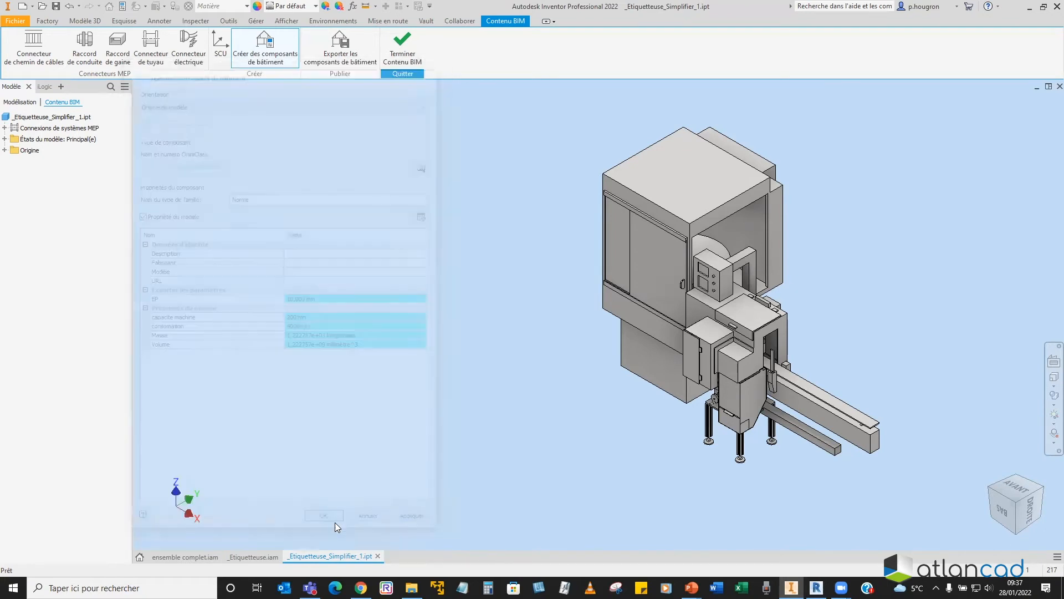
Step: Export the building component to the webi folder as the IFC2x3 file _Etiquetteuse_Simplifier_1.ifc
left_click(337, 51)
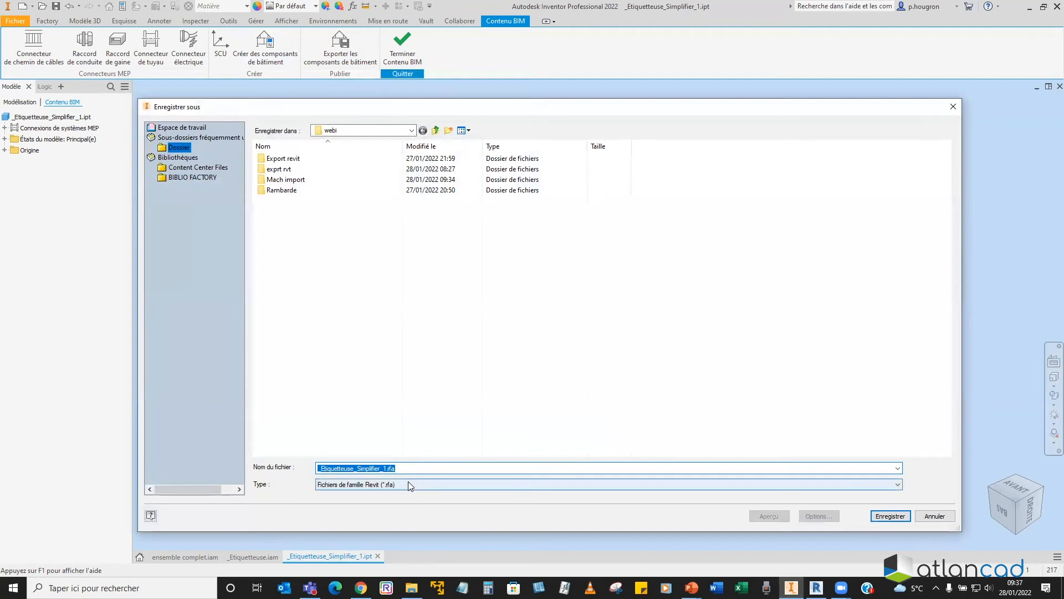
left_click(408, 481)
left_click(347, 501)
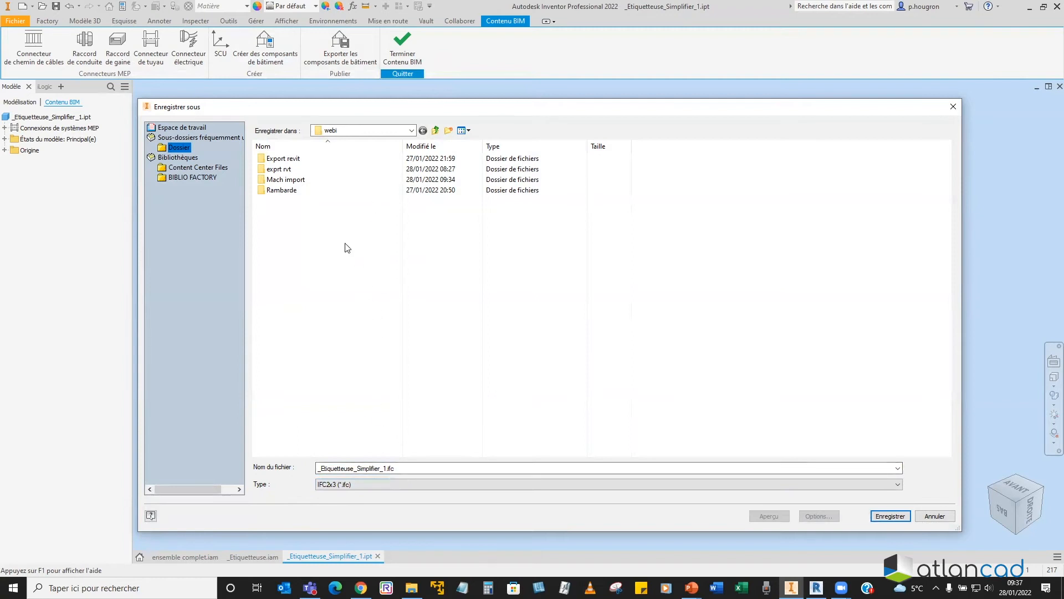
left_click(891, 516)
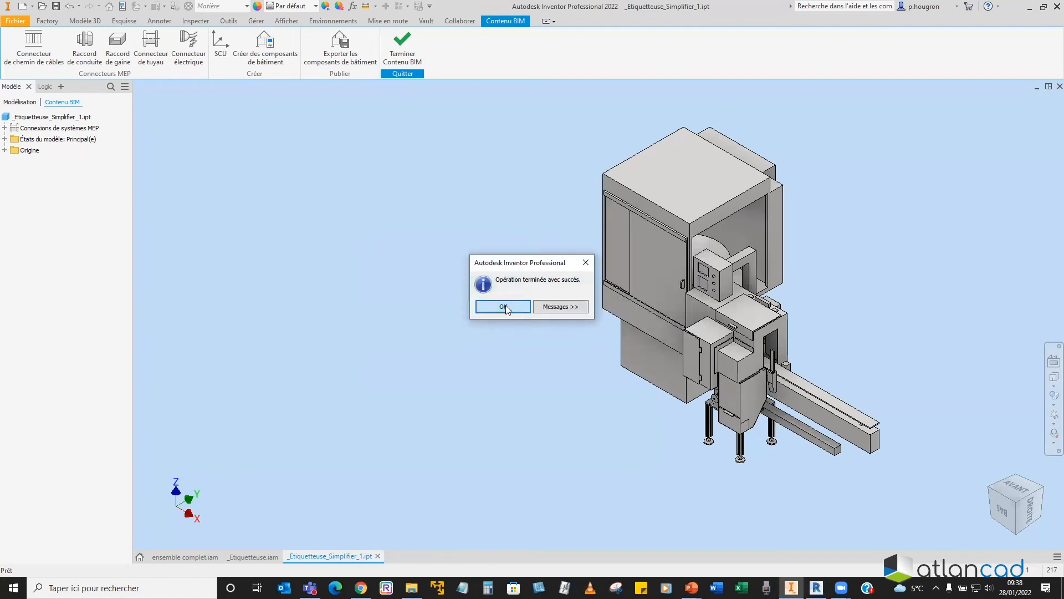
left_click(506, 306)
Step: Export the building component to the webi folder as the Revit family file _Etiquetteuse_Simplifier_1.rfa
left_click(340, 55)
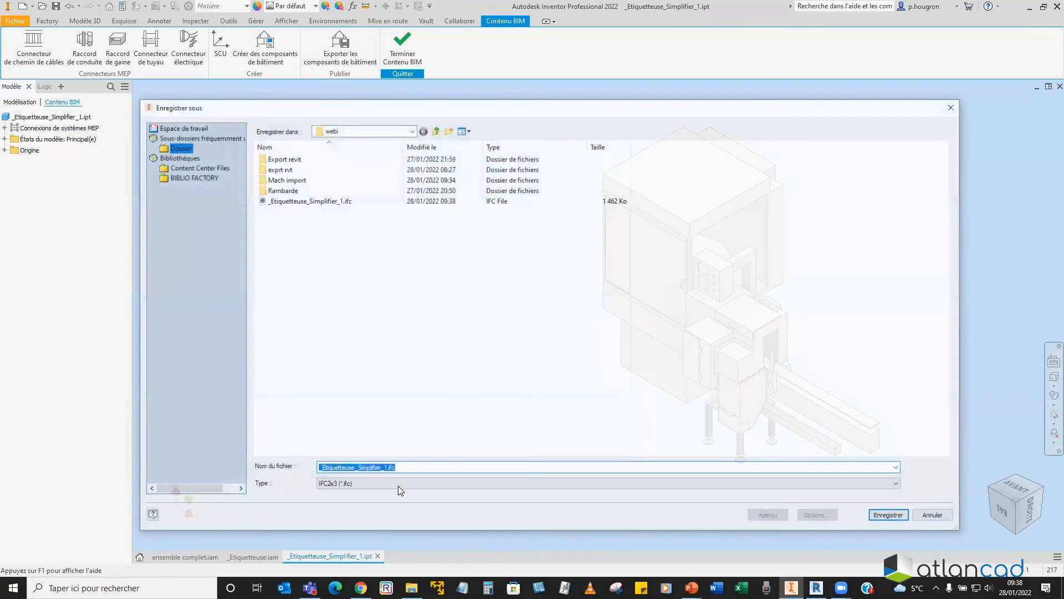
left_click(402, 485)
left_click(407, 494)
left_click(406, 485)
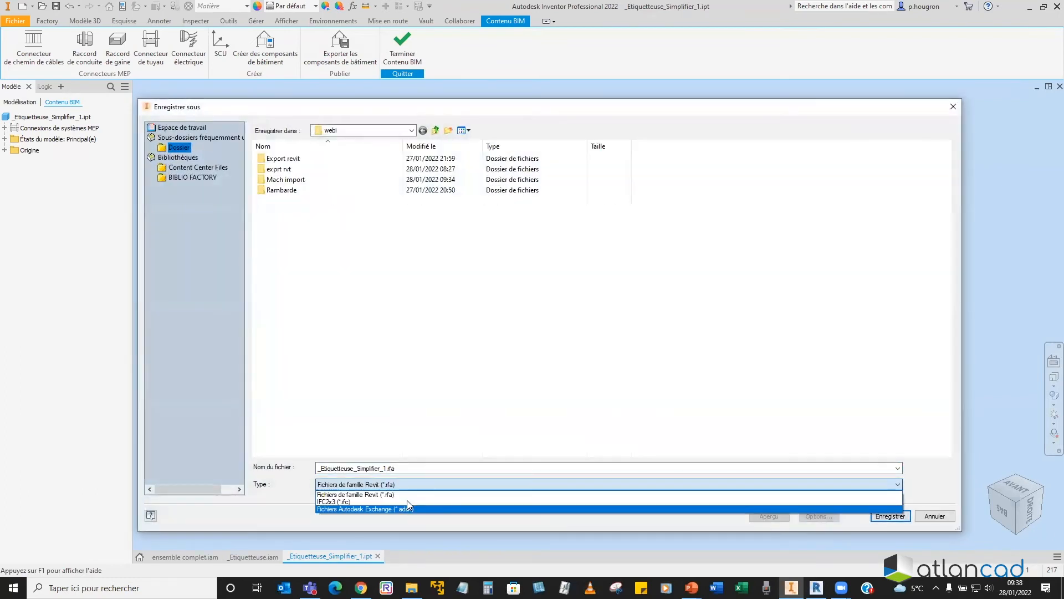
left_click(456, 410)
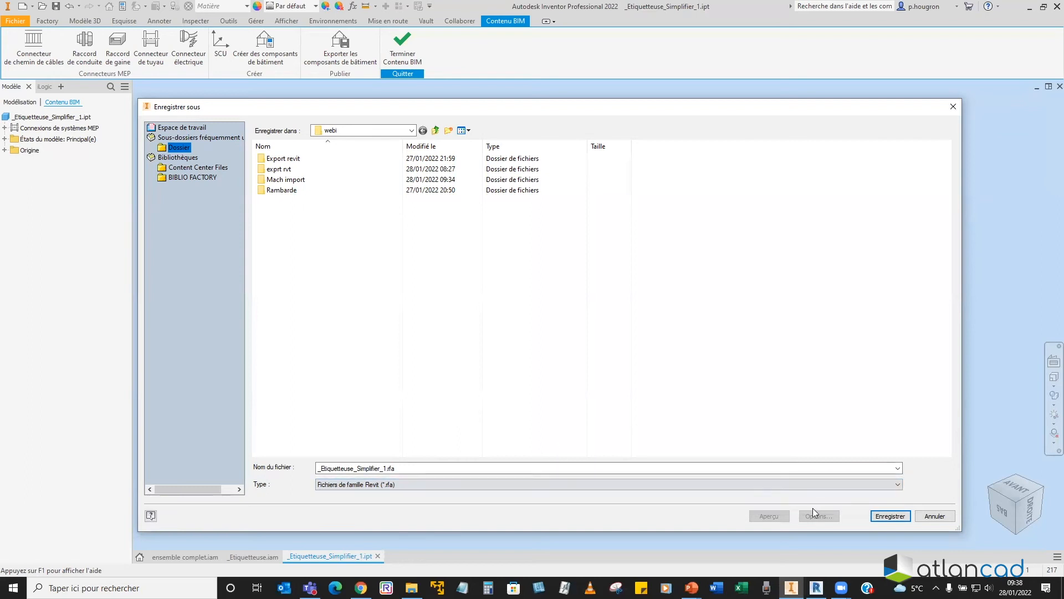
left_click(891, 516)
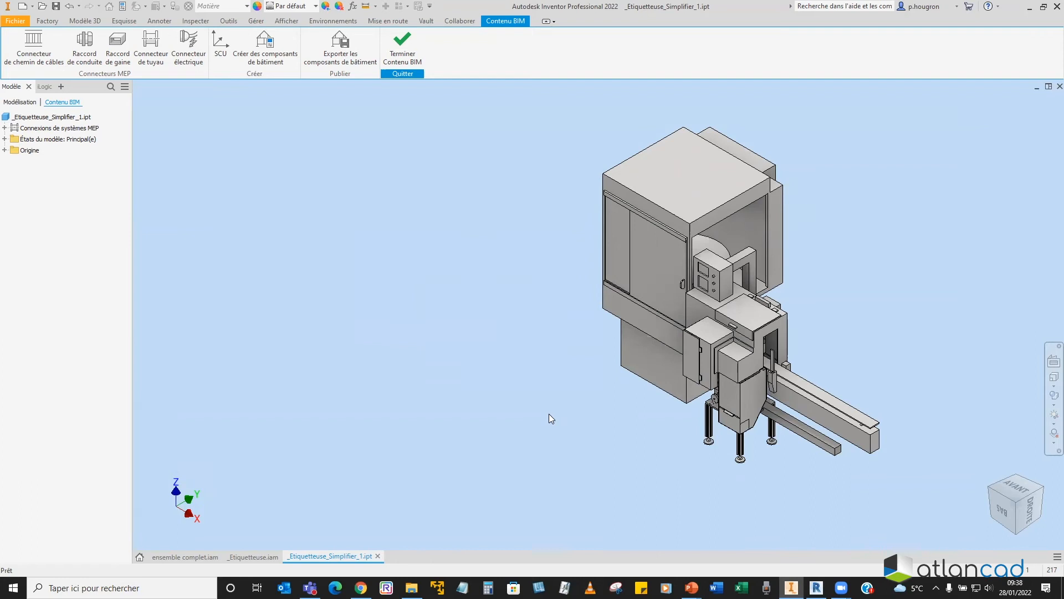
left_click(531, 315)
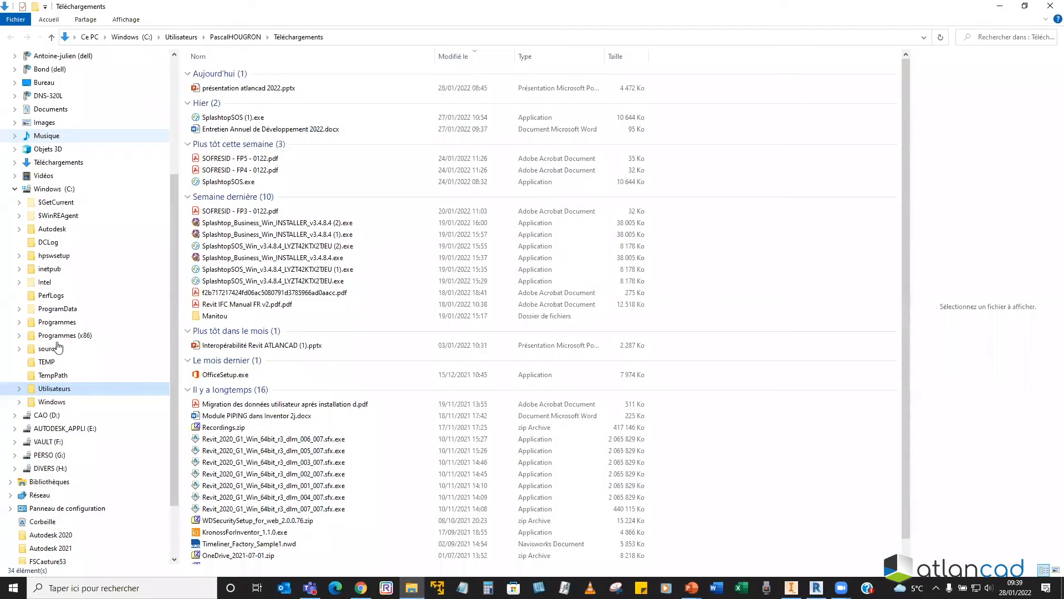
Step: Browse on the CAO (D:) drive through FORMATEUR and 4_FACTORY to the nested Designs folder and open its webi folder
left_click(54, 340)
double_click(230, 107)
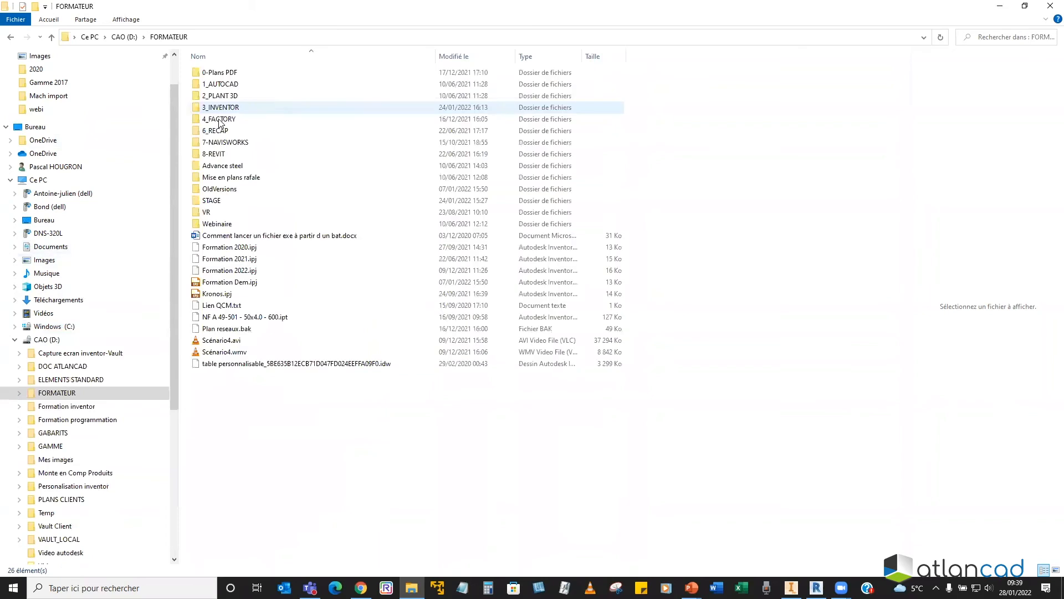
double_click(220, 118)
double_click(213, 225)
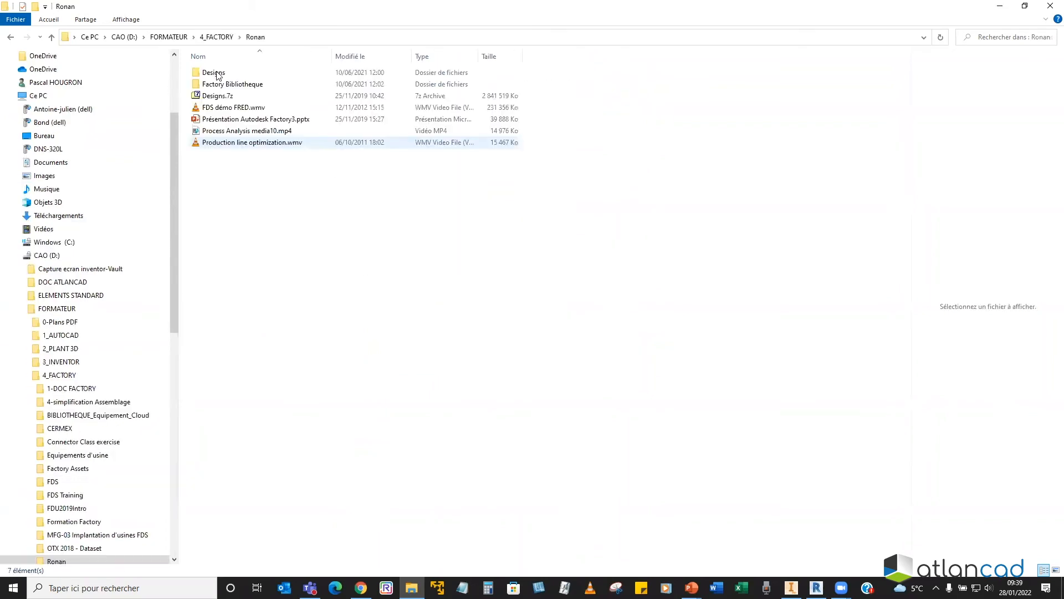
double_click(218, 75)
double_click(218, 74)
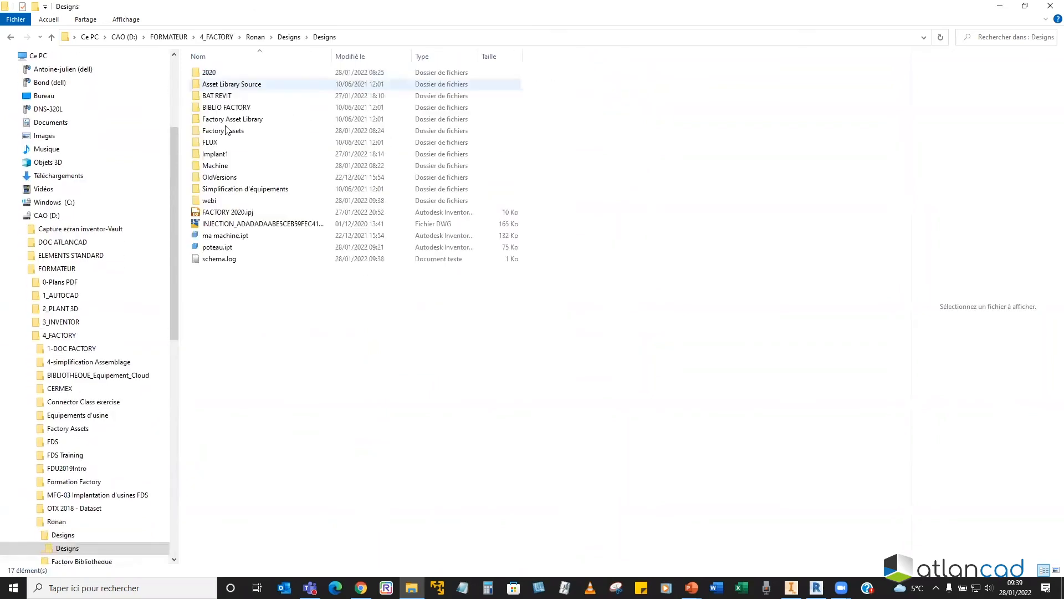
double_click(210, 200)
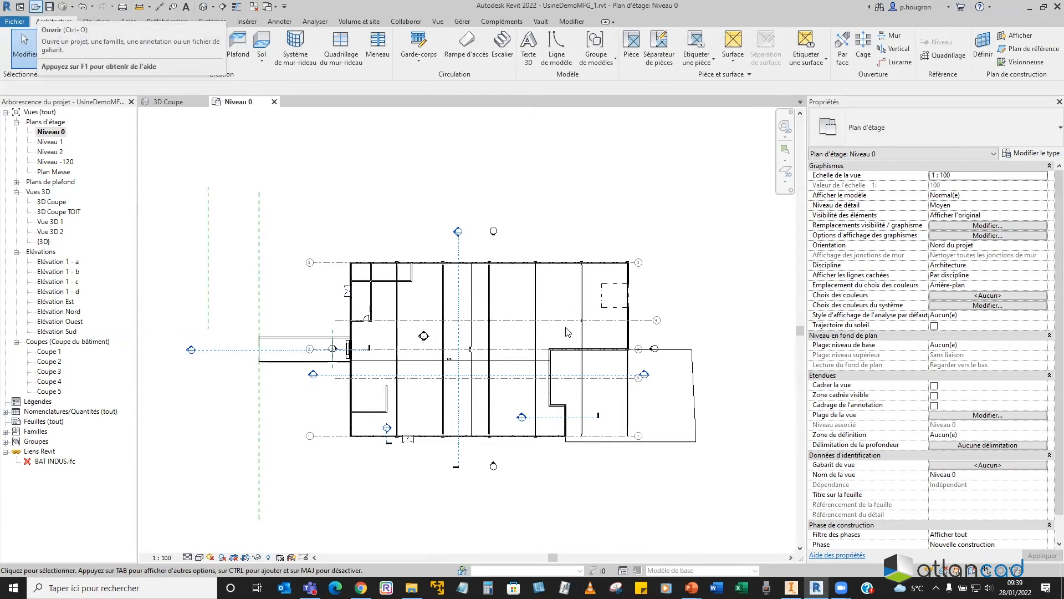
Step: Switch to Revit, open the 3D Coupe view and load the family _Etiquetteuse_Simplifier_1.rfa from the webi folder
double_click(52, 202)
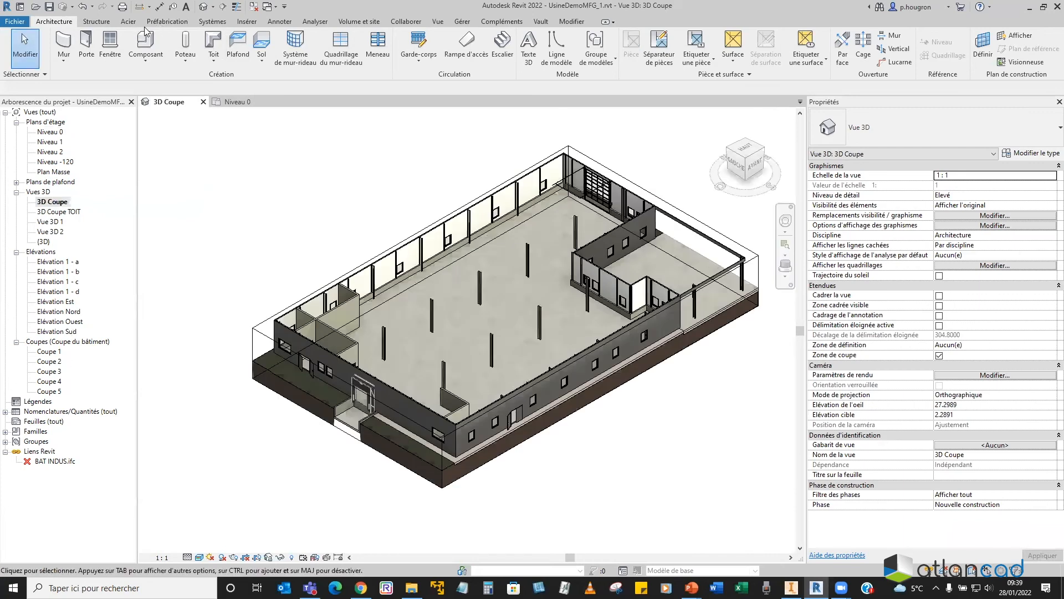
left_click(247, 22)
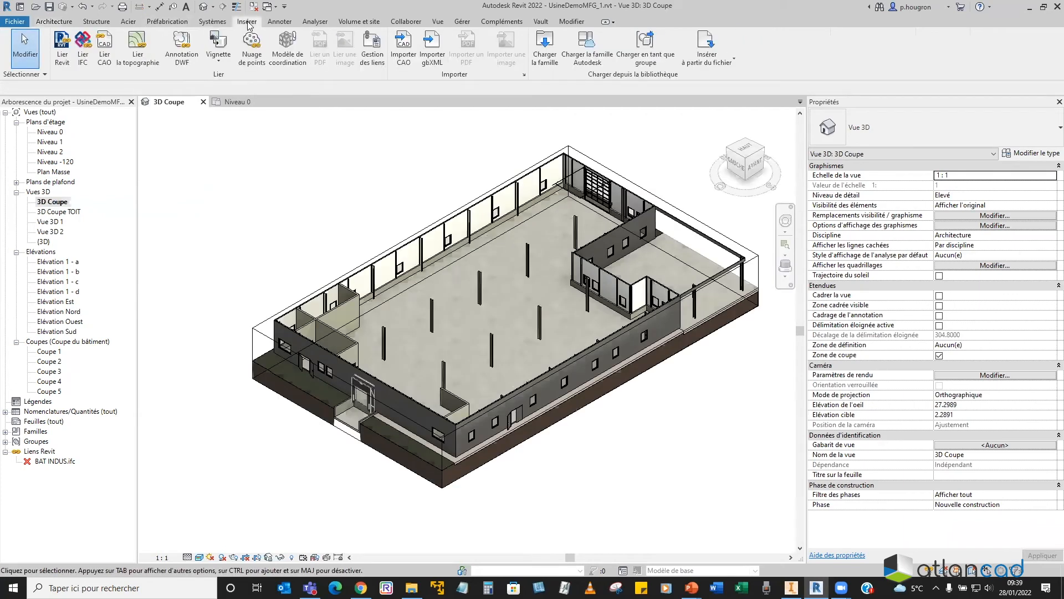
left_click(540, 58)
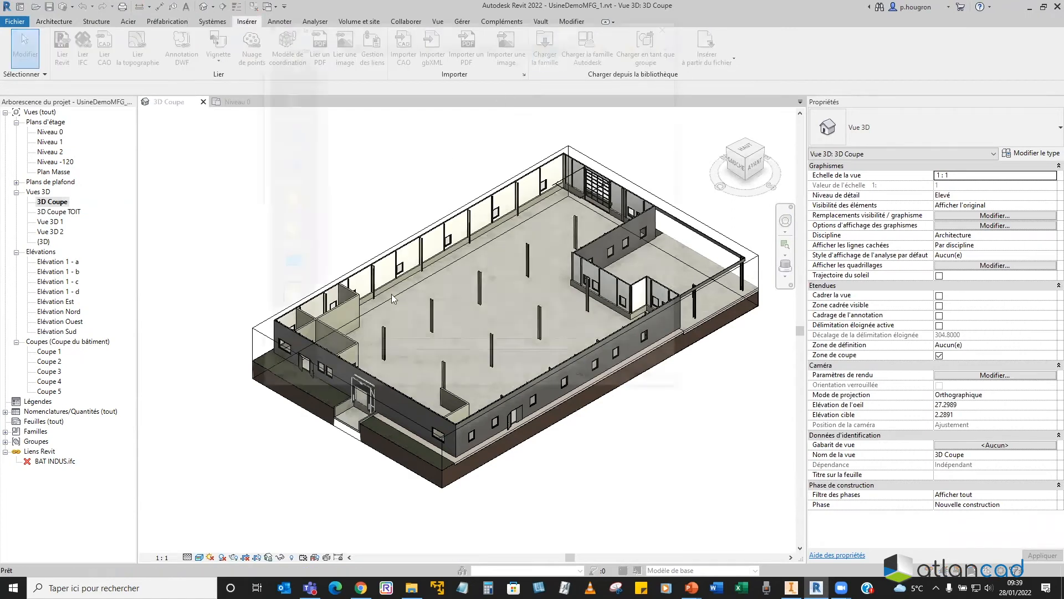
scroll(288, 310, "down", 3)
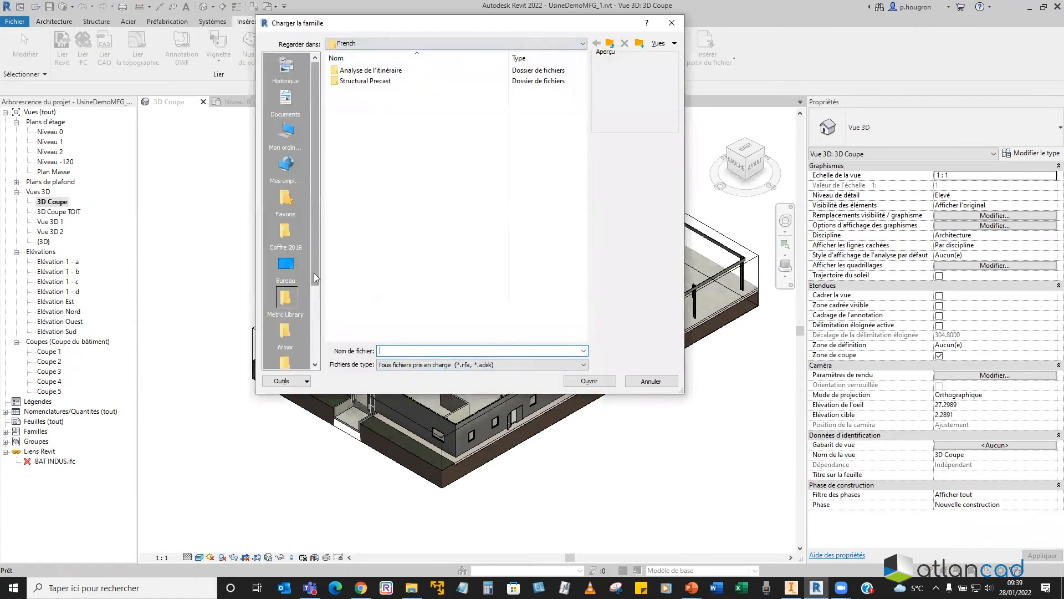
left_click(286, 332)
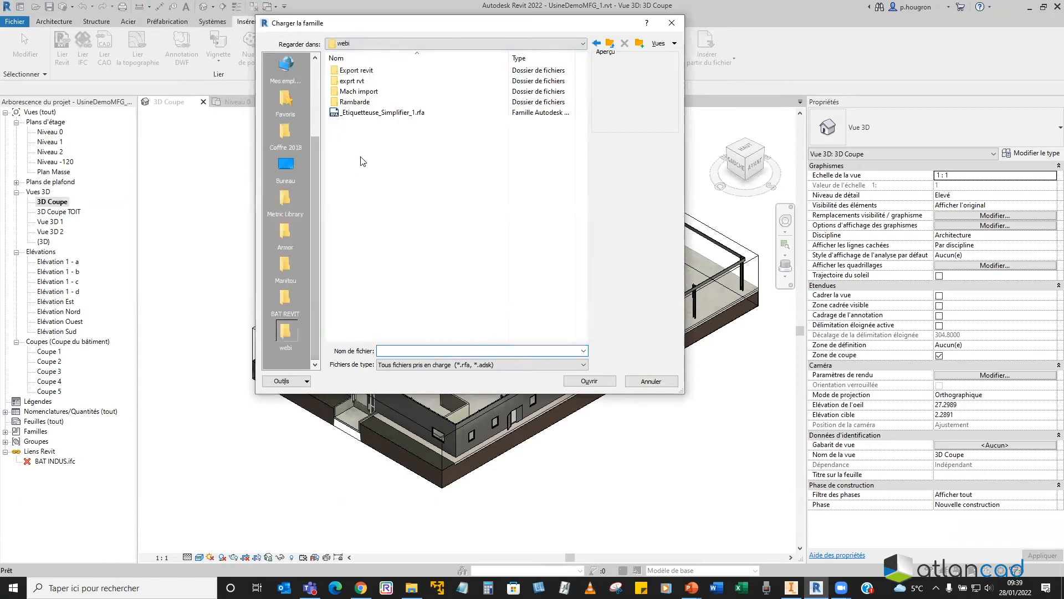
left_click(376, 112)
left_click(589, 381)
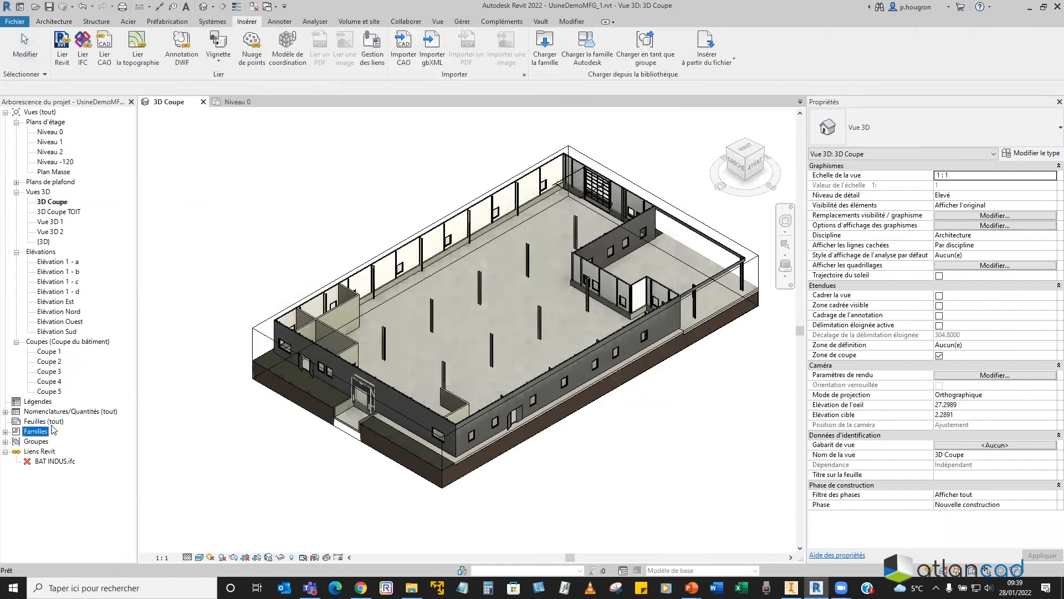
Step: Find _Etiquetteuse_Simplifier_1 in the Equipement spécialisé families and check the type properties of its Norme type
left_click(5, 431)
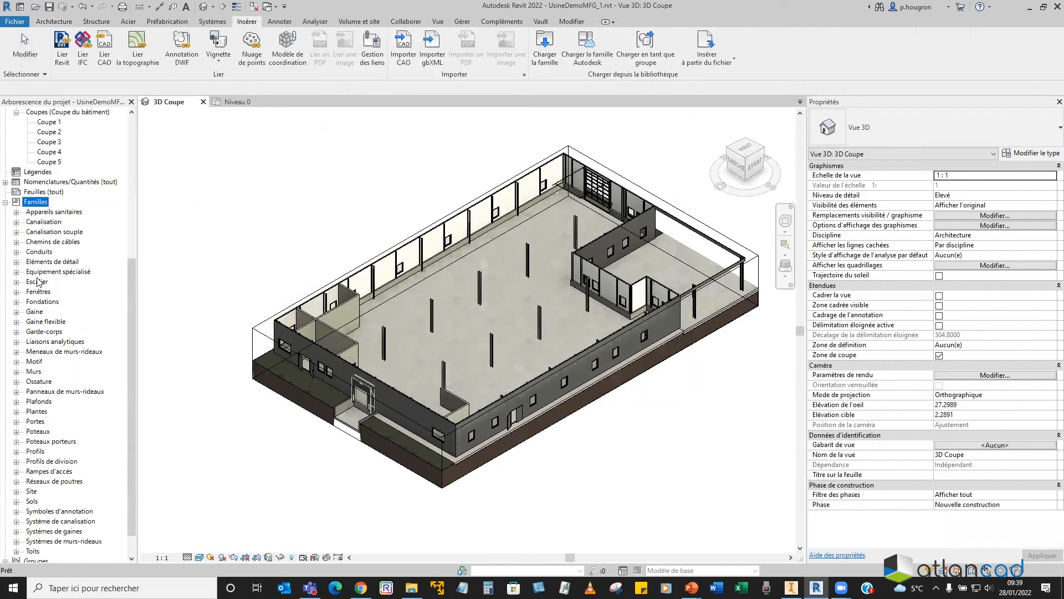
left_click(17, 272)
left_click(28, 282)
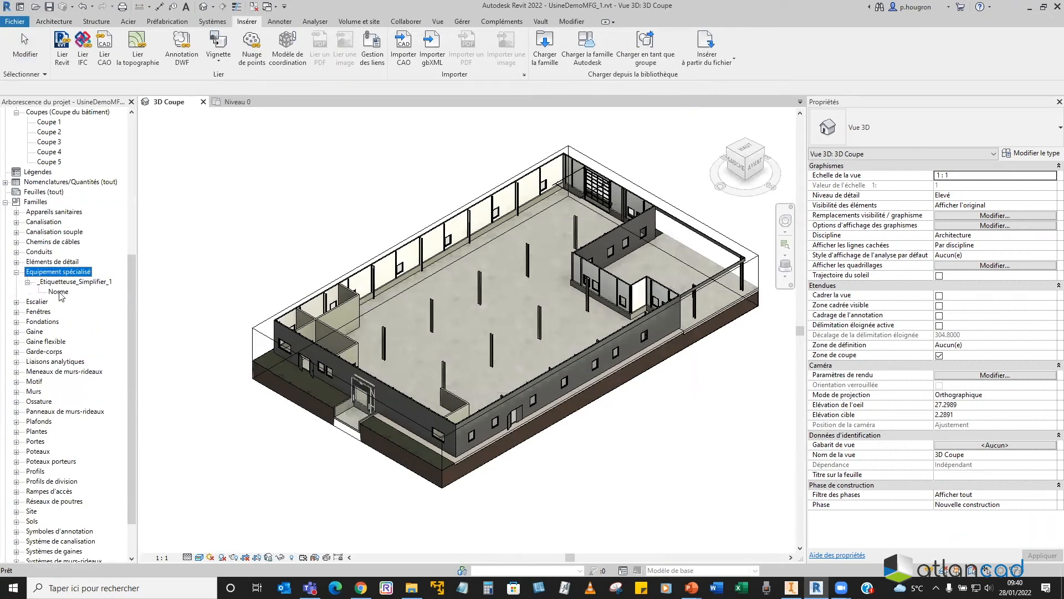
double_click(59, 291)
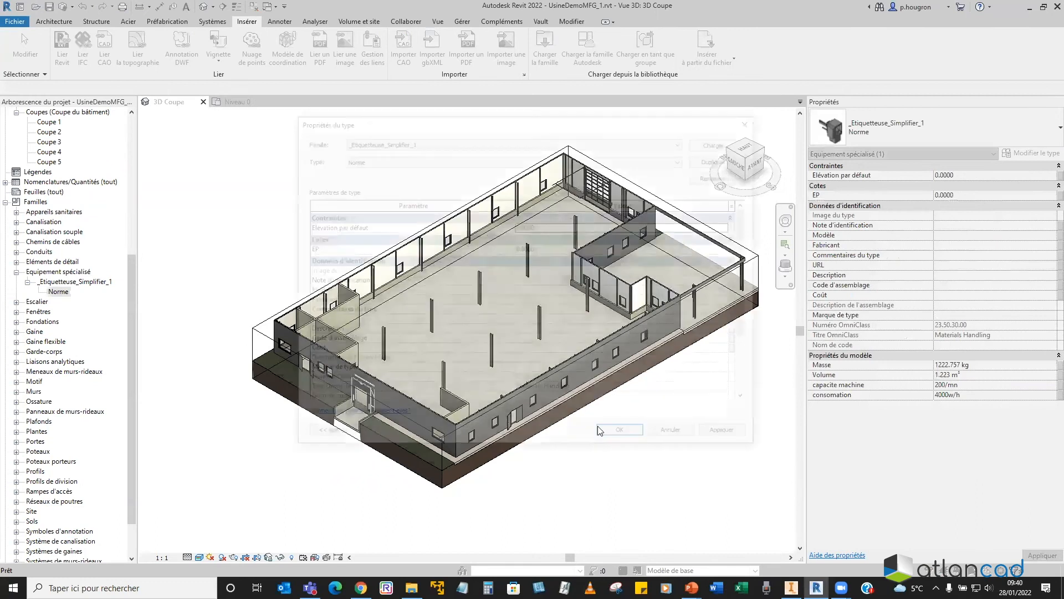
Step: Place one Norme instance of _Etiquetteuse_Simplifier_1 on the floor in the middle of the hall and end the placement
left_click_drag(62, 293, 358, 236)
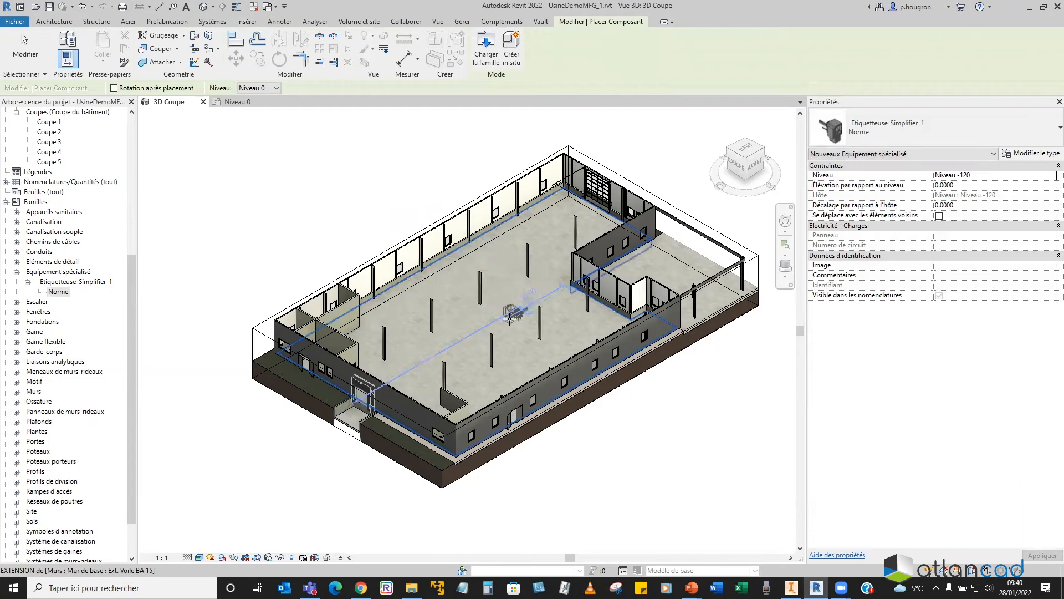
left_click(510, 318)
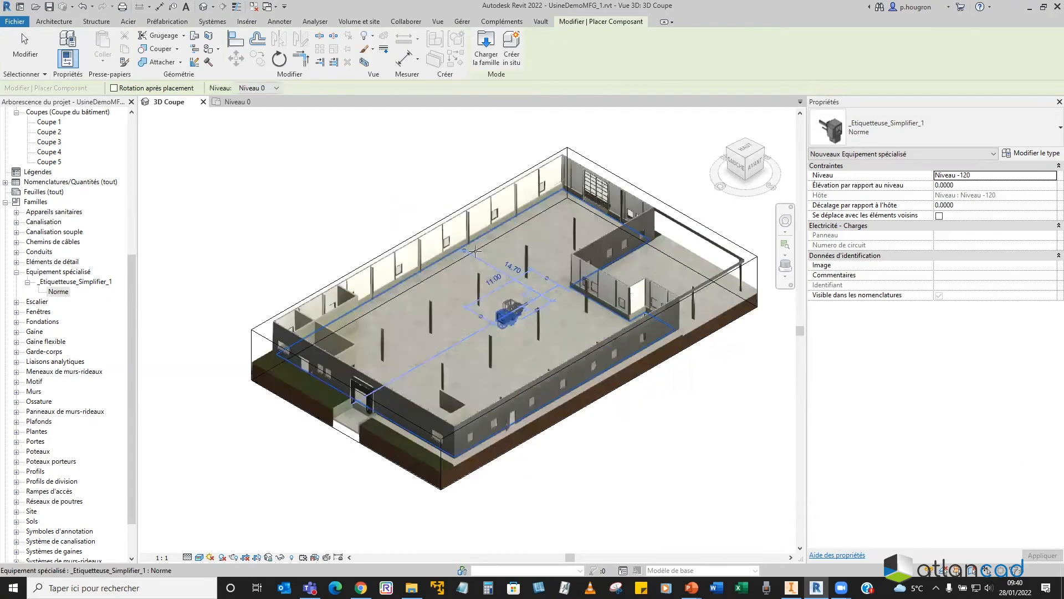
scroll(475, 251, "up", 5)
right_click(476, 254)
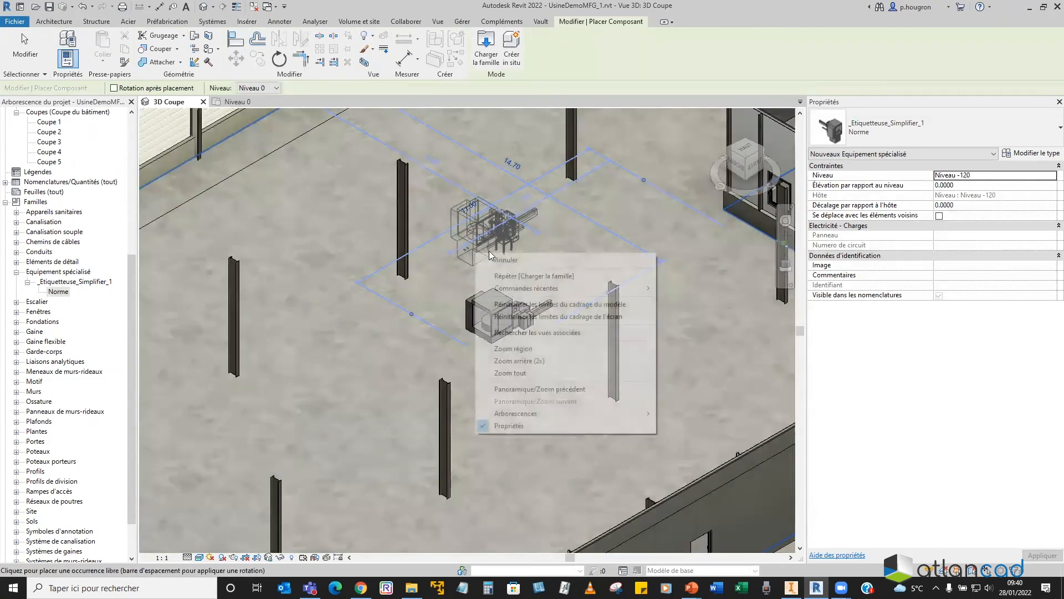
left_click(512, 262)
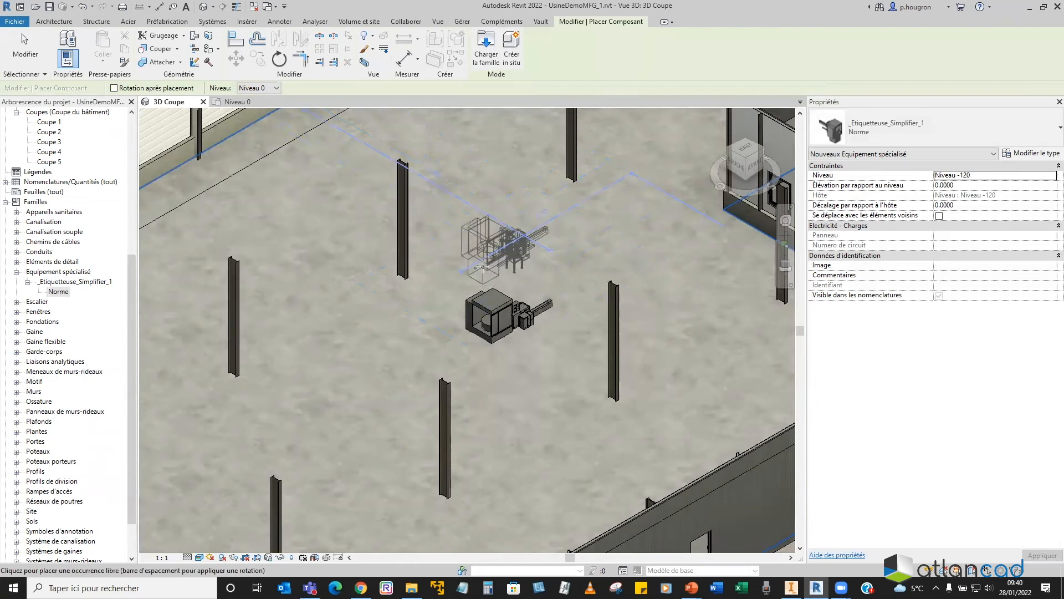
key("Escape")
Step: Move the placed labelling machine beside a column in the row nearest the long window wall
left_click(505, 319)
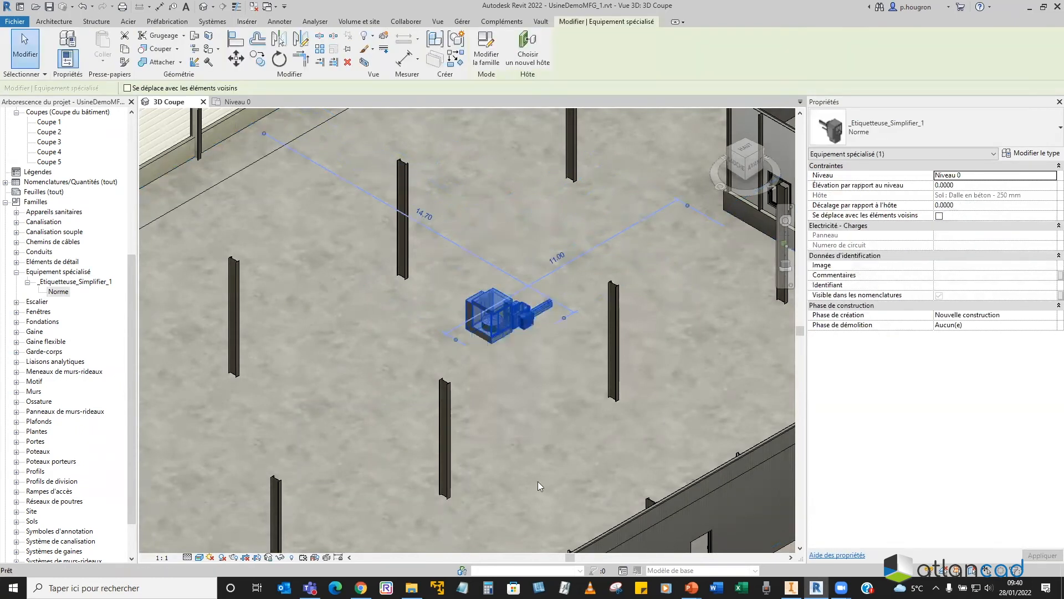
left_click(24, 47)
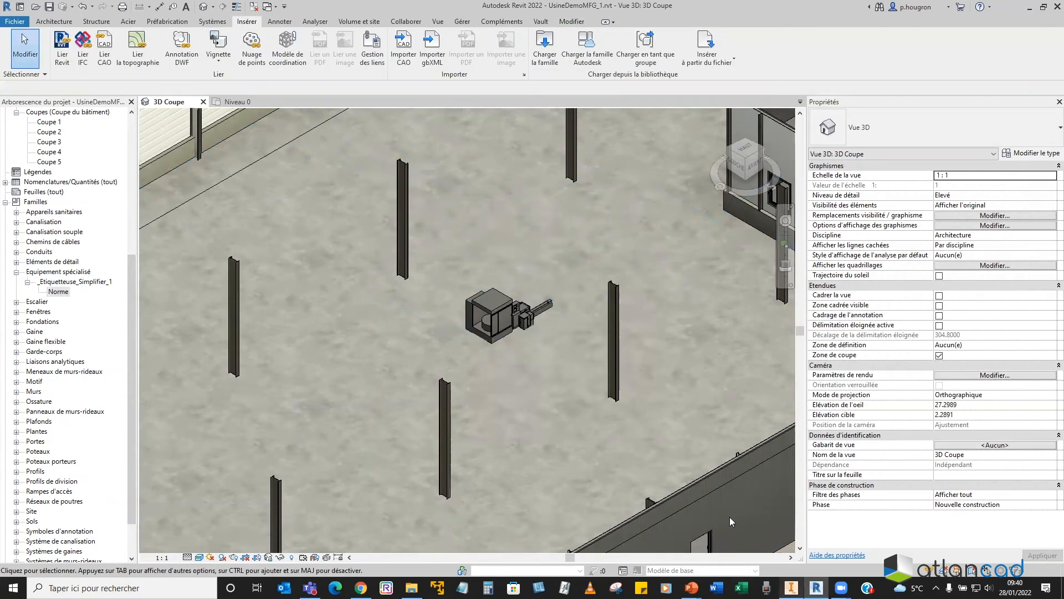
left_click_drag(446, 299, 302, 183)
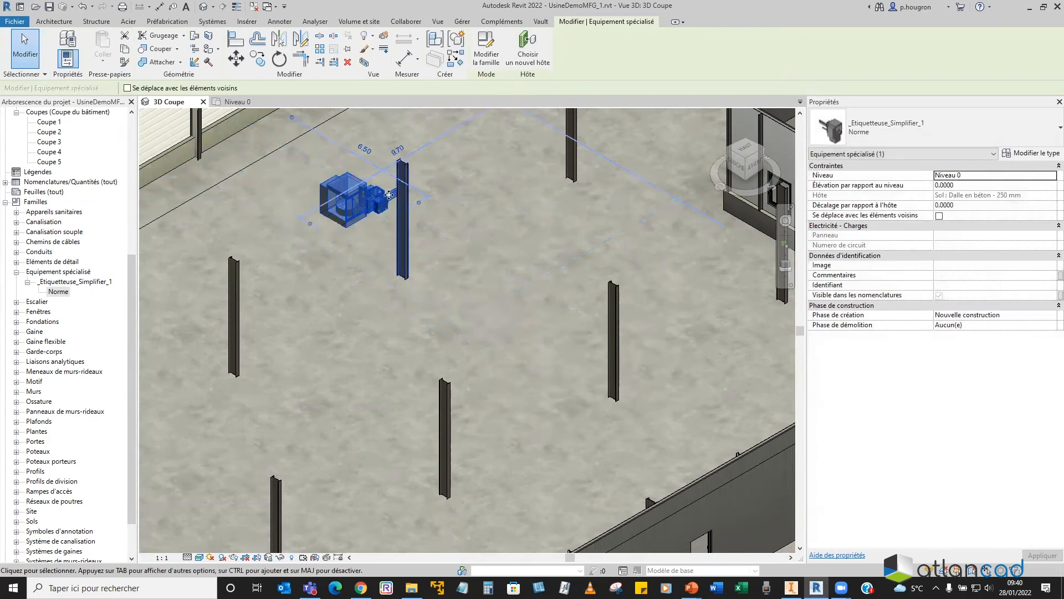
key("Escape")
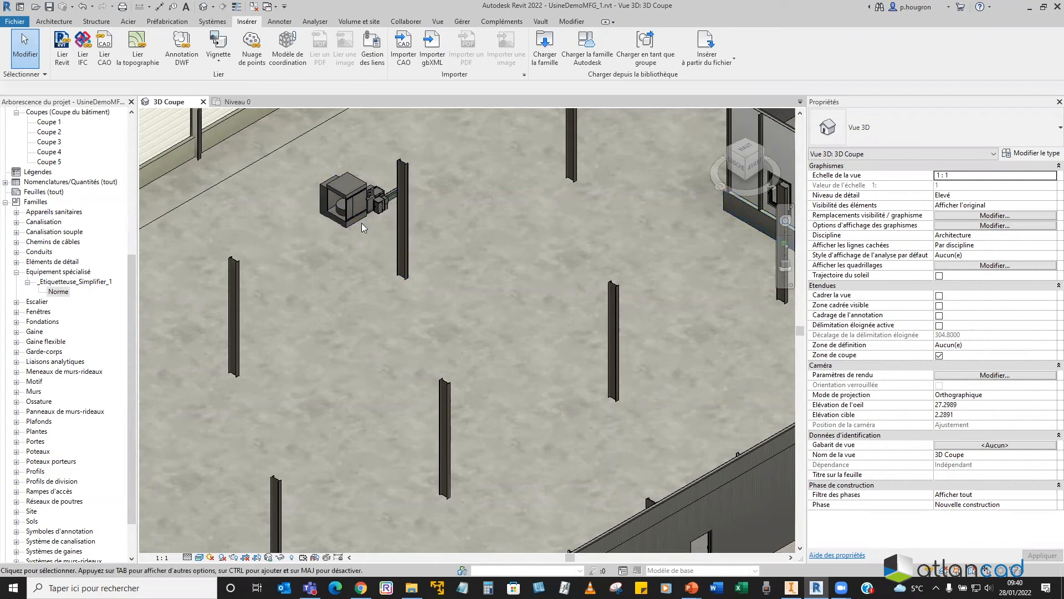
Step: Try to move the labelling machine from the column towards and beyond the long window wall
scroll(430, 269, "down", 5)
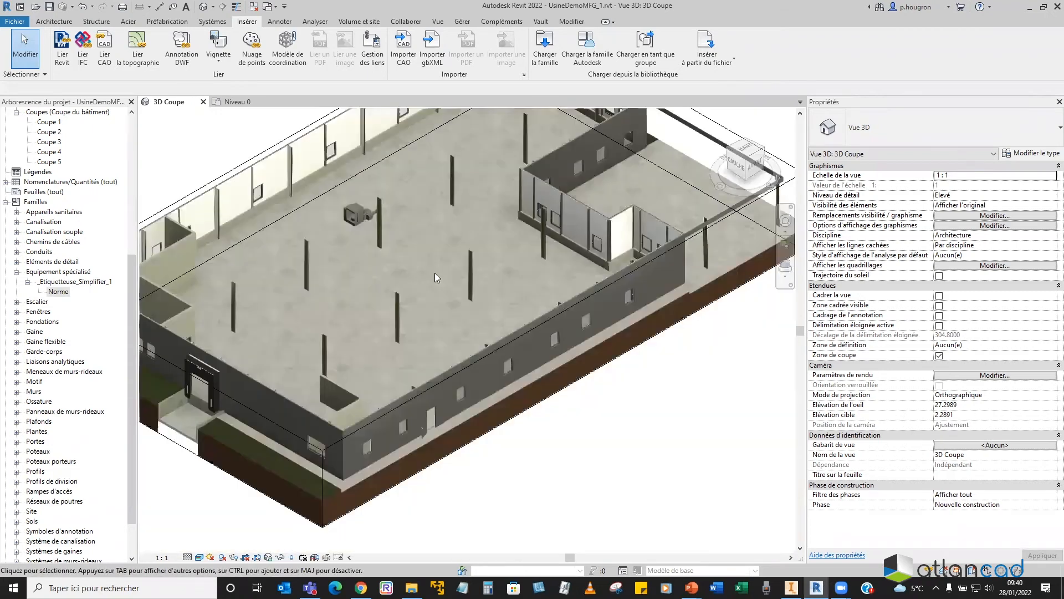
scroll(435, 273, "down", 4)
left_click(437, 272)
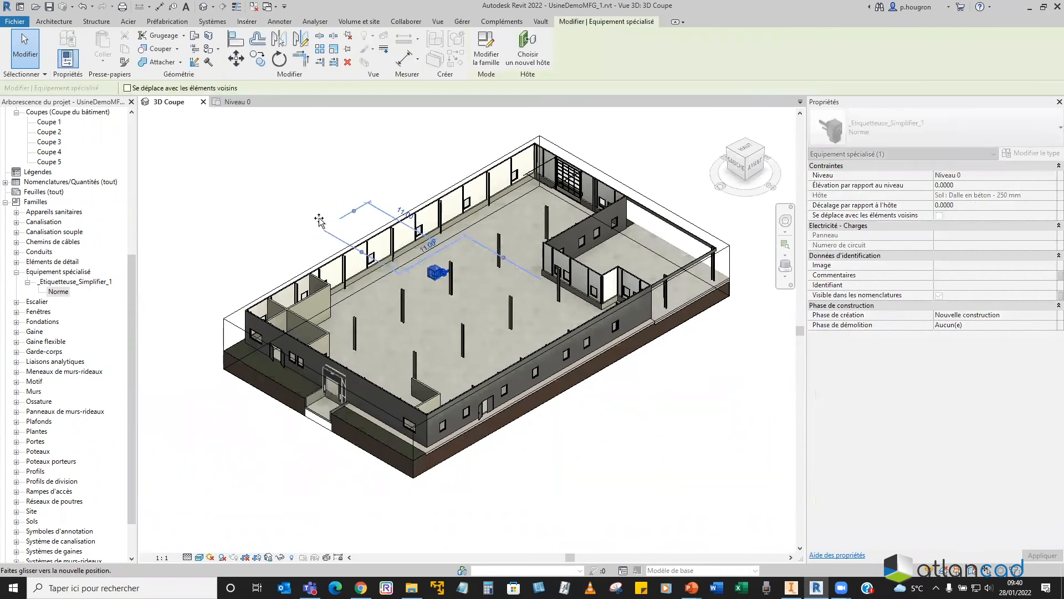
left_click_drag(326, 222, 406, 263)
left_click_drag(292, 198, 408, 256)
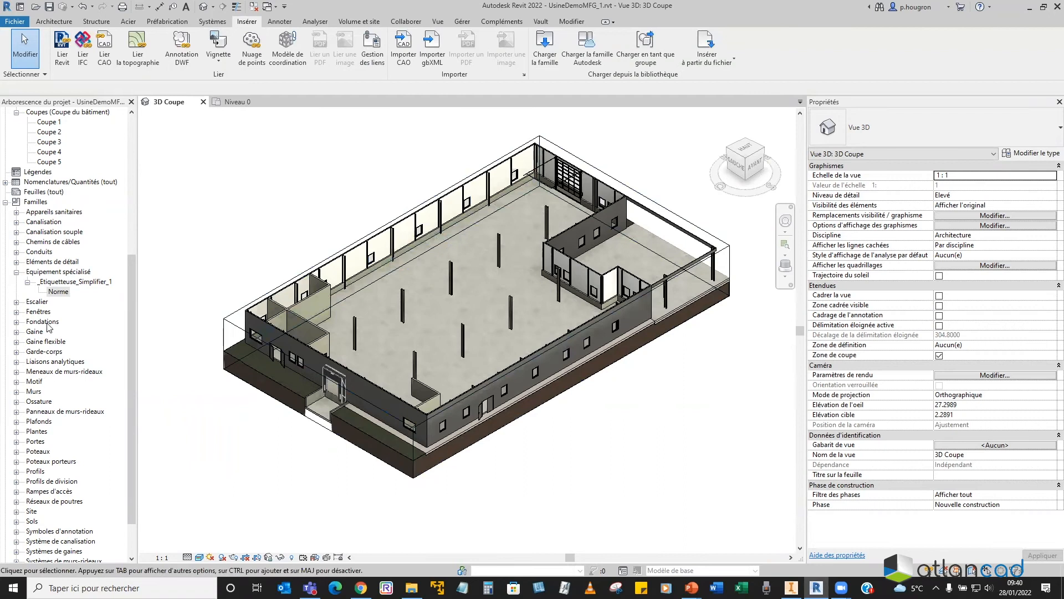
Step: Place two Norme labelling machines on the hall floor, one beside a column of each row, and end the placement
double_click(53, 294)
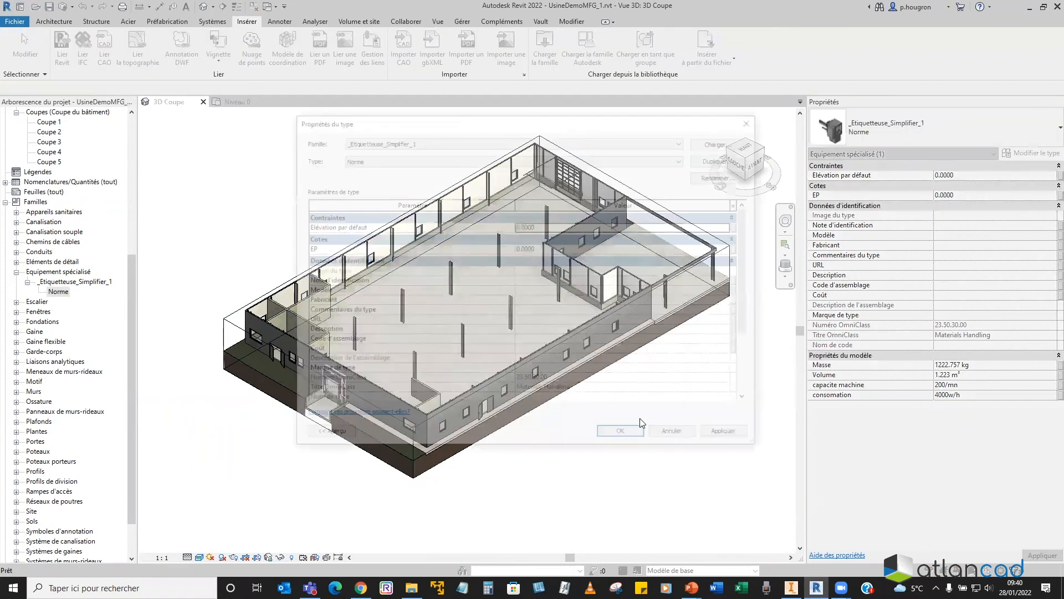
left_click_drag(51, 295, 455, 295)
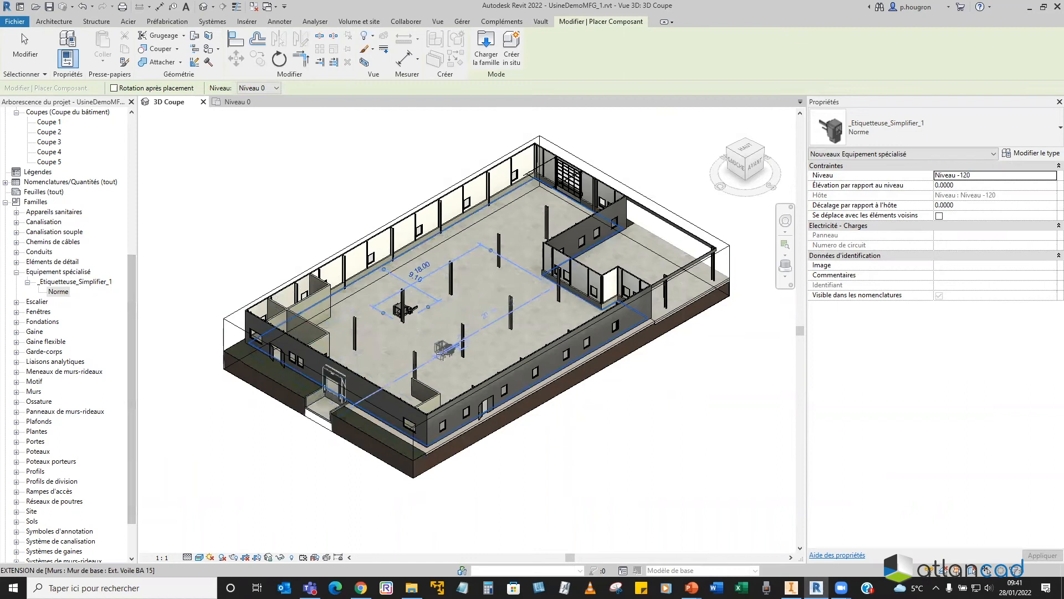
left_click(430, 341)
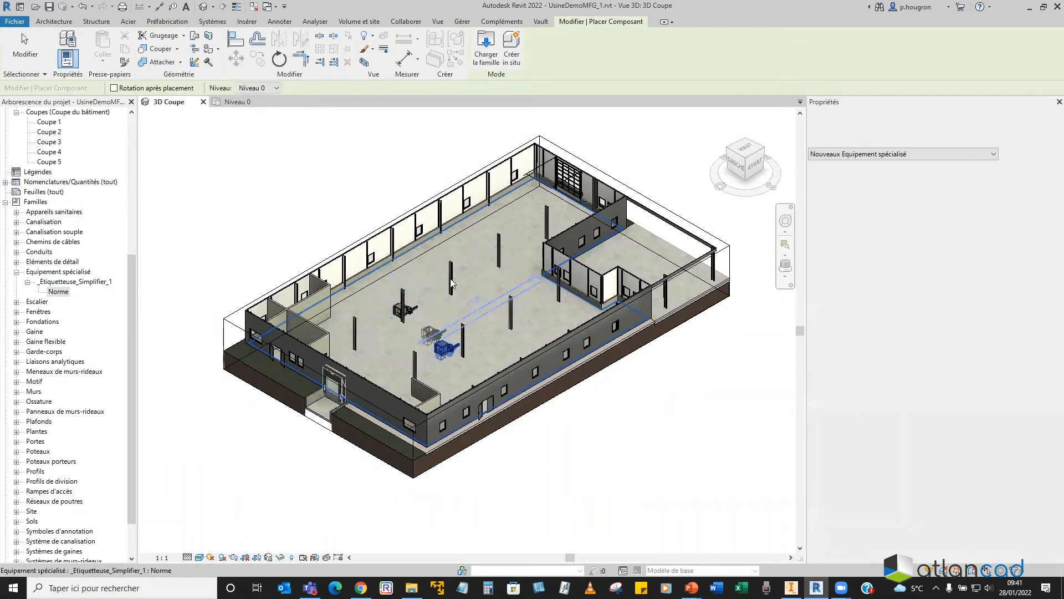
key("Escape")
key("Escape")
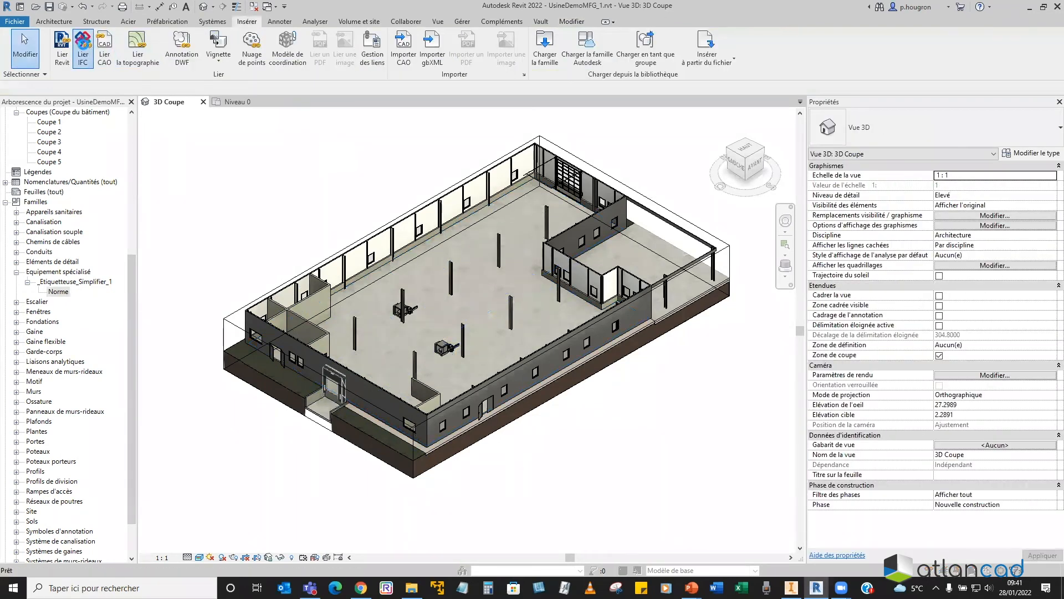
Step: Link the IFC file _Etiquetteuse_Simplifier_1.ifc from the webi folder and select it among the project's Revit links
left_click(83, 47)
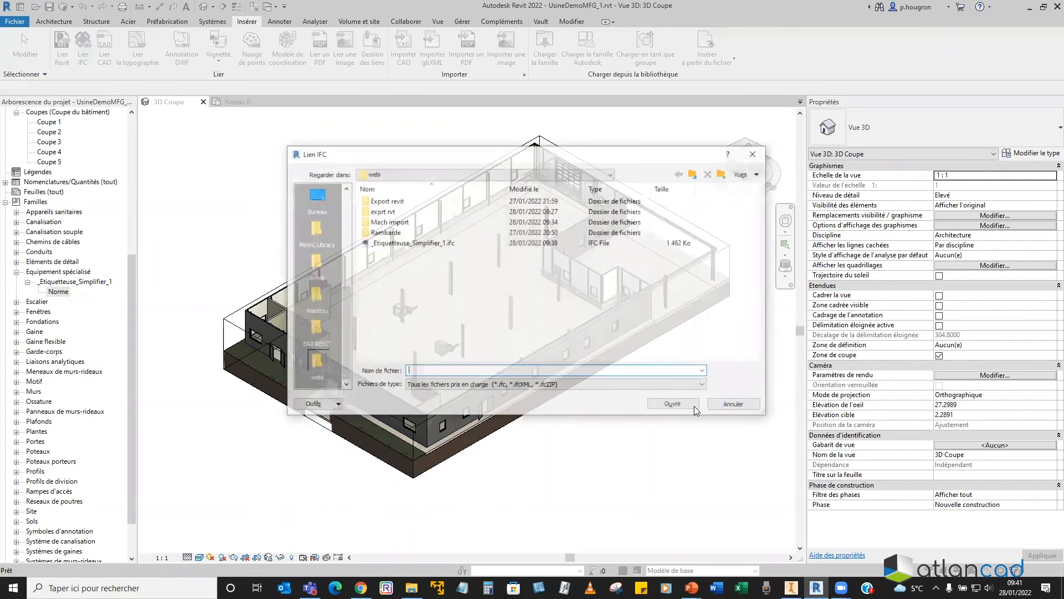
left_click(674, 406)
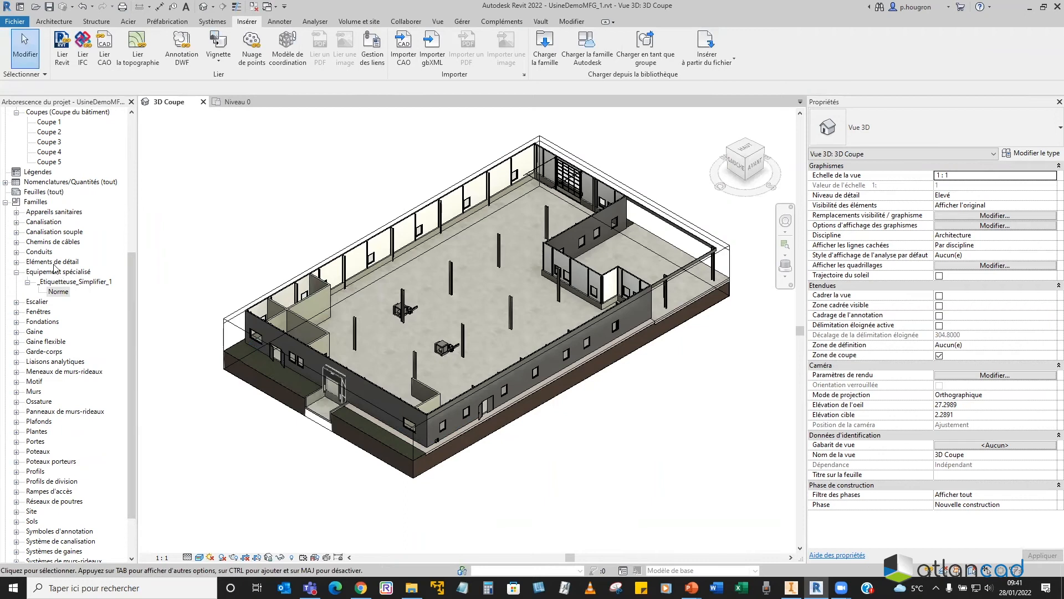
left_click_drag(129, 279, 124, 139)
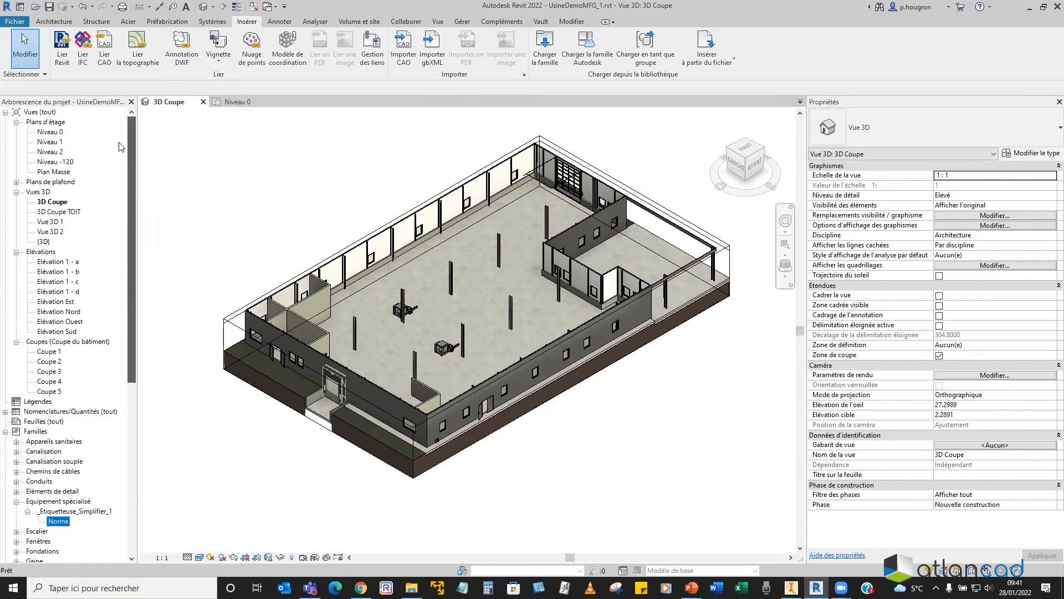
scroll(100, 277, "down", 10)
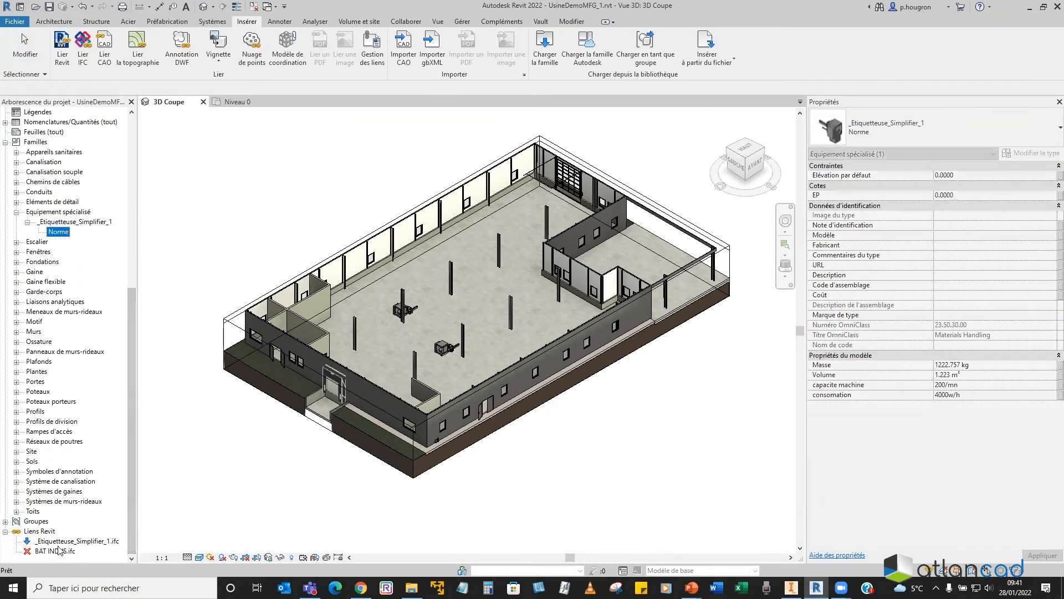
left_click(59, 542)
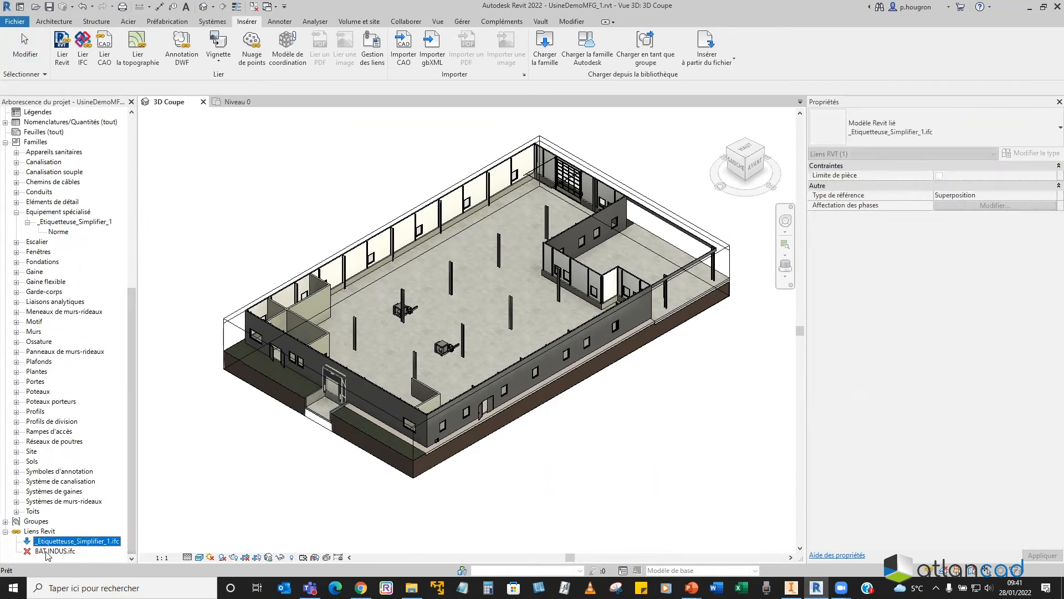
Step: Check the type properties of the BAT INDUS.ifc link and close them without changes
left_click(51, 552)
double_click(38, 552)
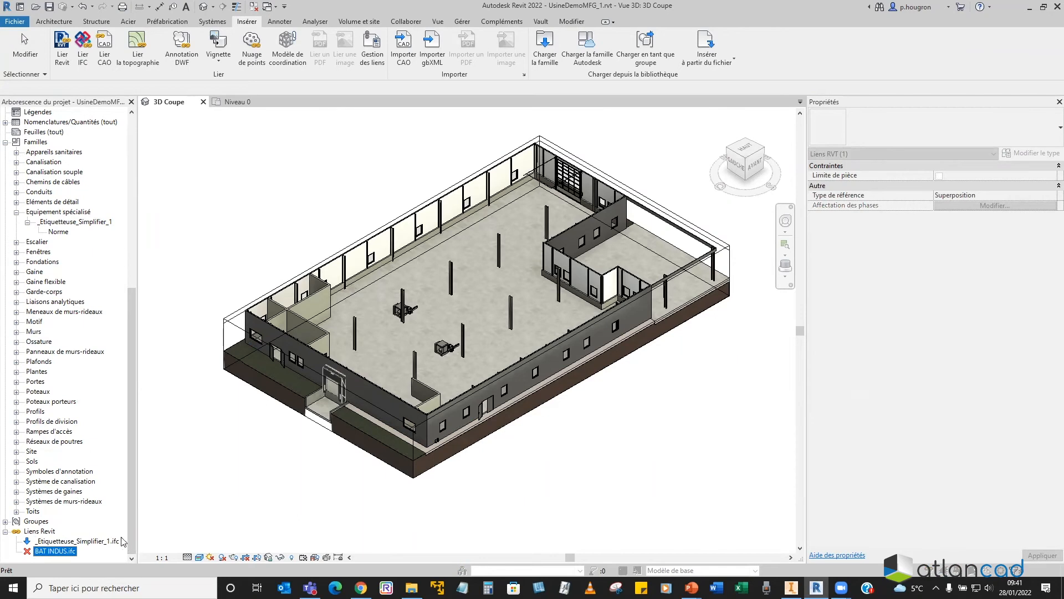
key("Escape")
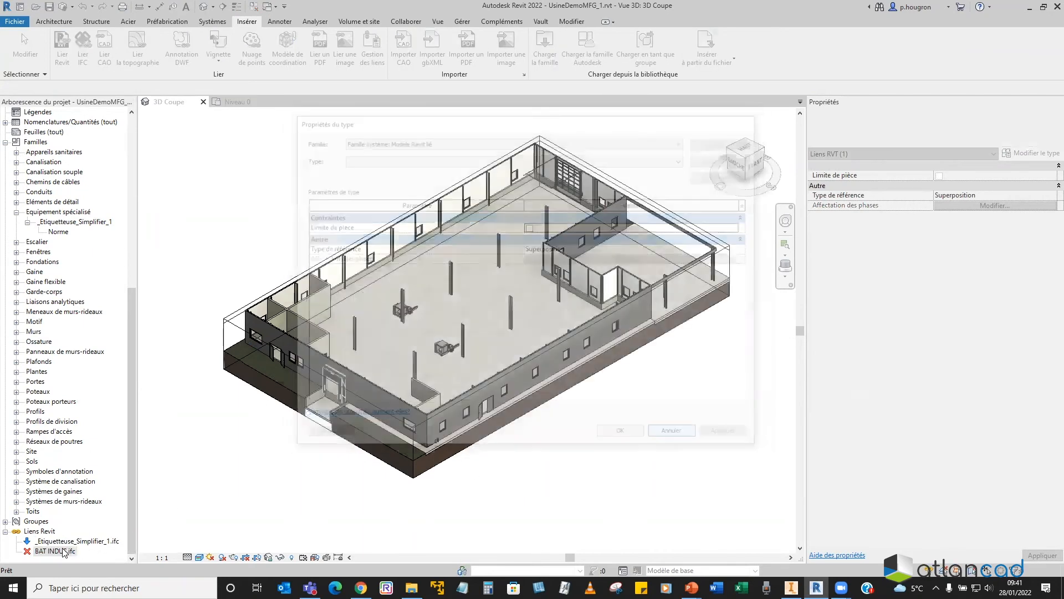
Step: Try to reload the BAT INDUS.ifc link of the Revit project
right_click(63, 558)
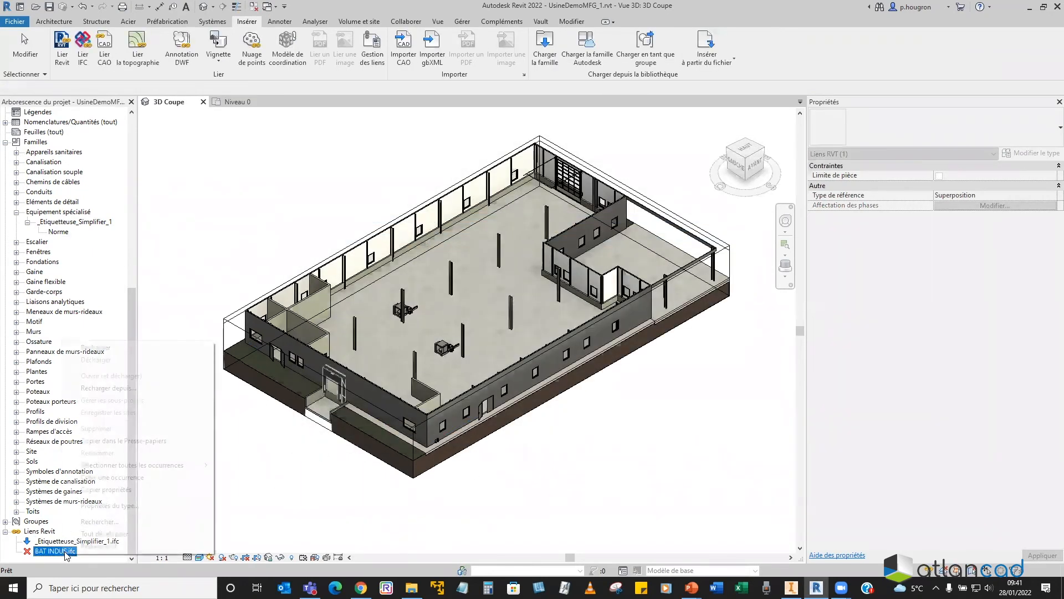
left_click(104, 349)
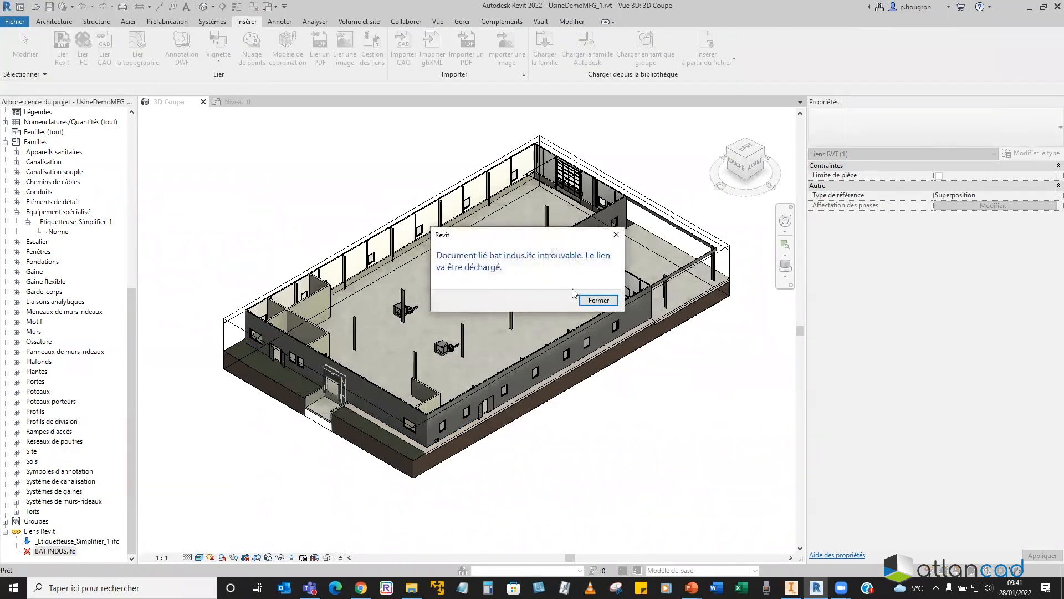
left_click(598, 300)
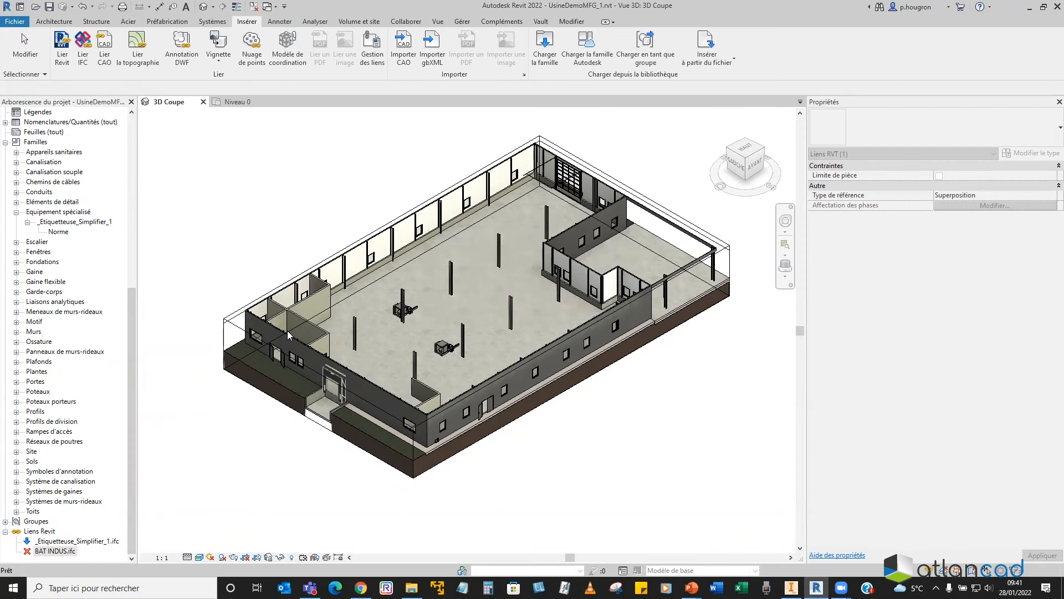
Step: Try to reload the BAT INDUS.ifc link from the file _Etiquetteuse_Simplifier_1.ifc.RVT in the webi folder
right_click(59, 554)
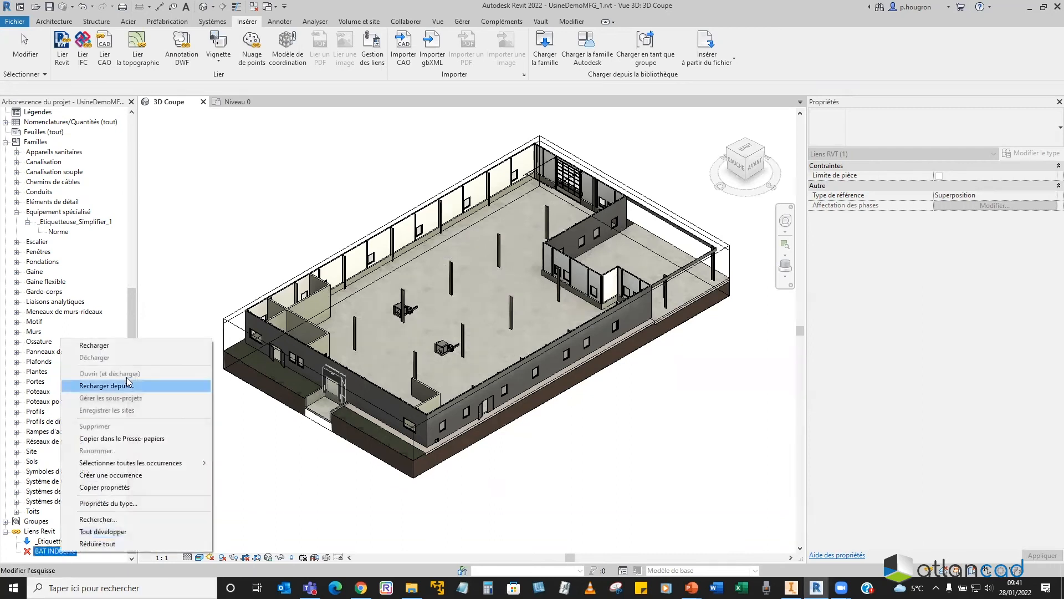
left_click(104, 385)
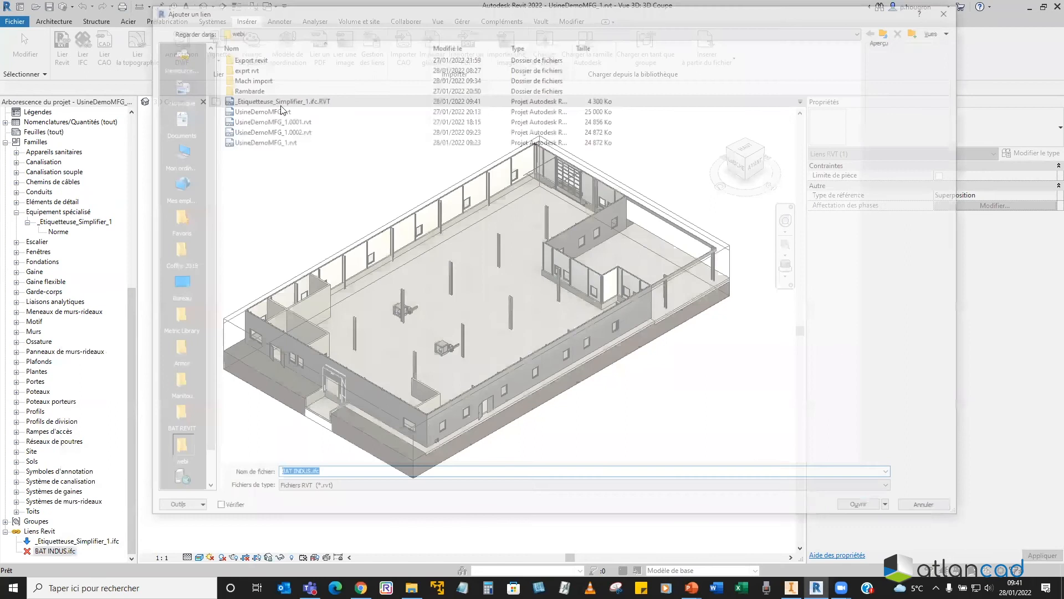
left_click(284, 102)
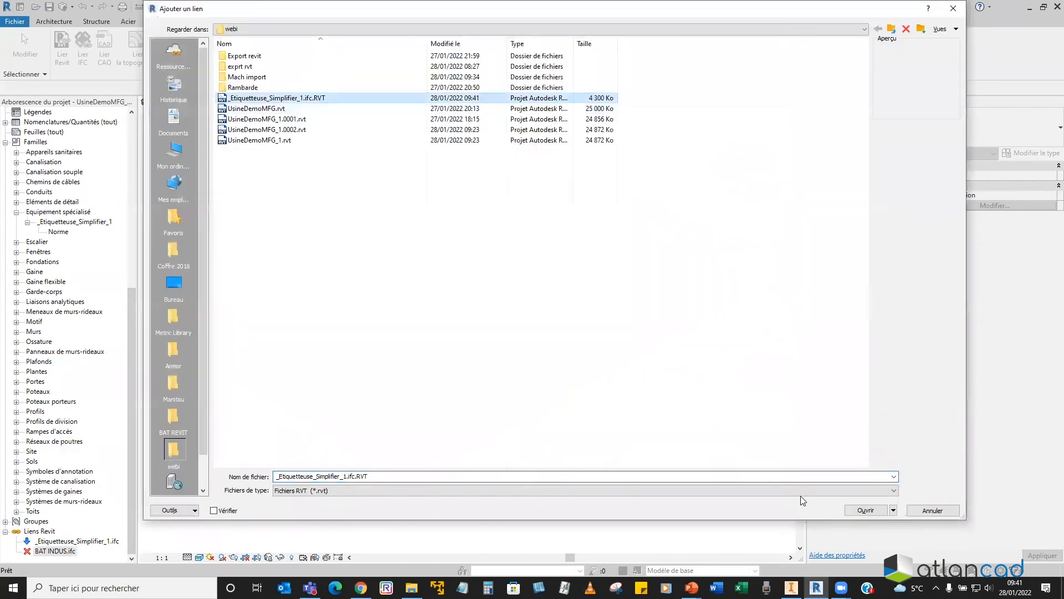
left_click(866, 511)
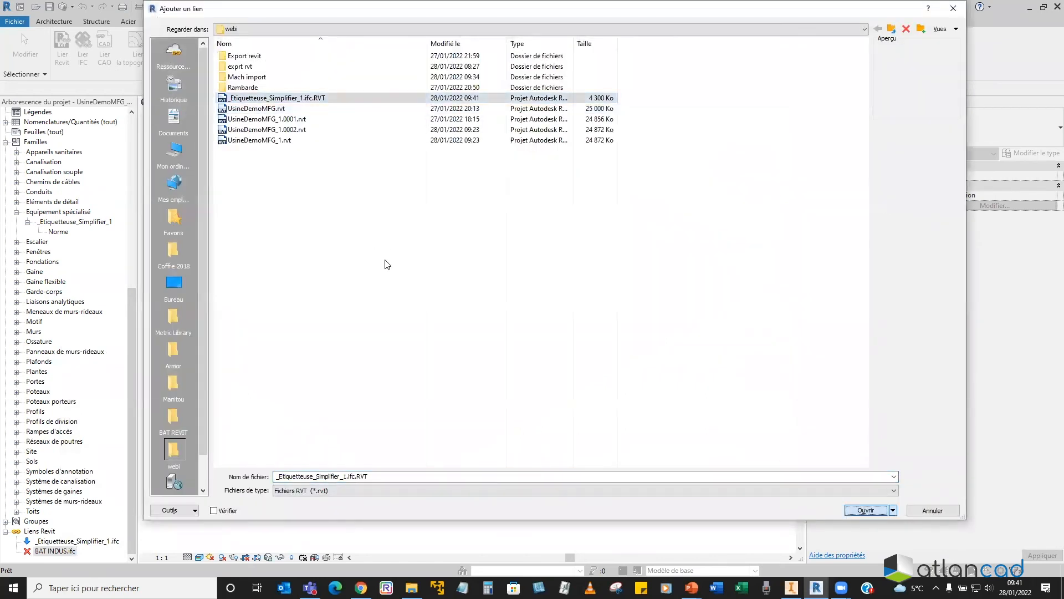
left_click(604, 302)
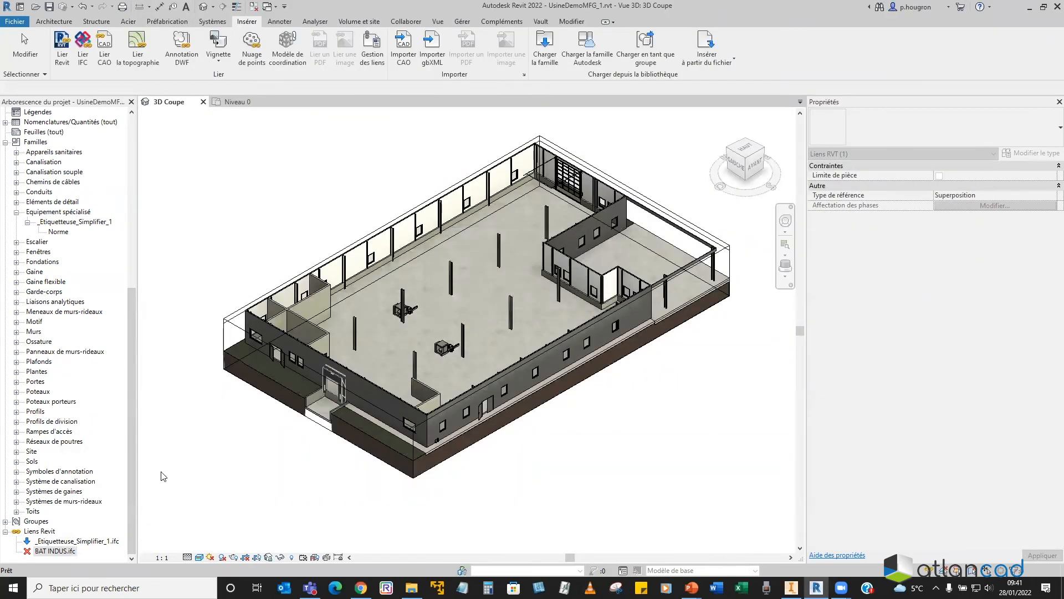
Step: Check which file types are supported for opening in Revit, without opening any file
left_click(36, 6)
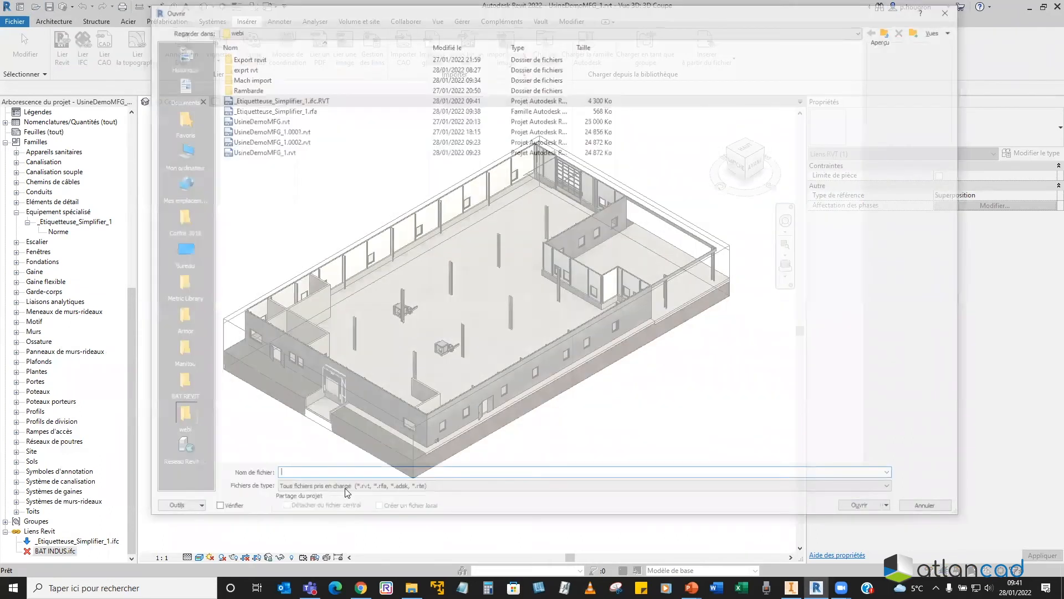
left_click(346, 491)
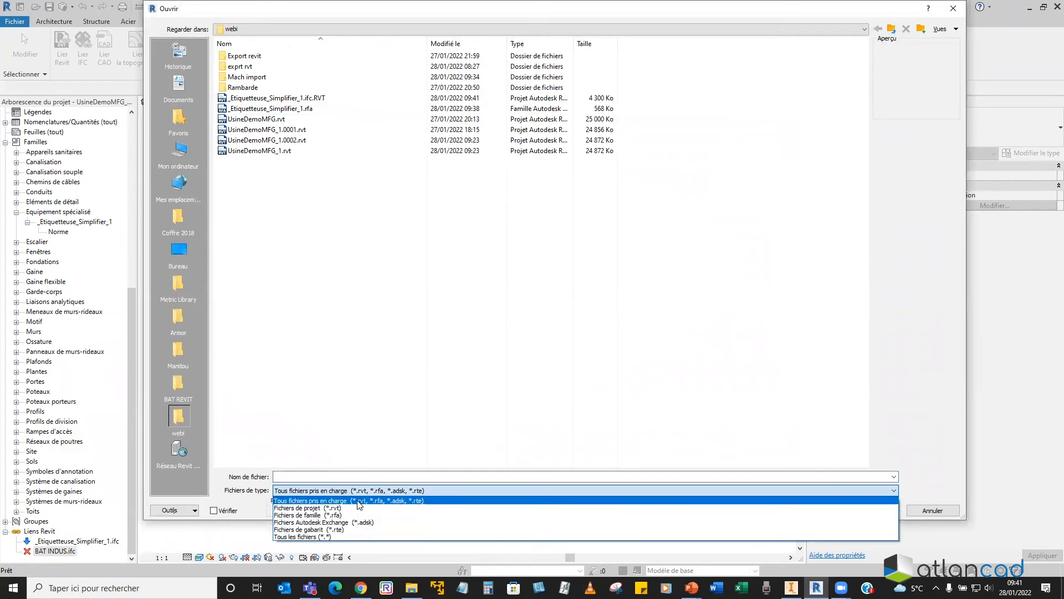
left_click(919, 506)
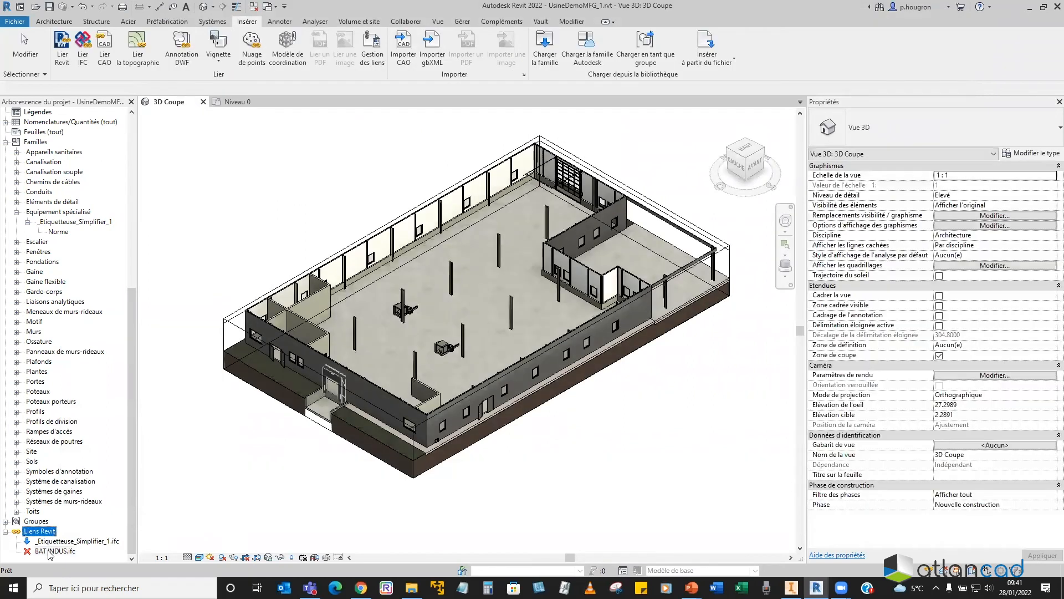
Step: Try to create an instance of the BAT INDUS.ifc link in the 3D Coupe view
right_click(51, 552)
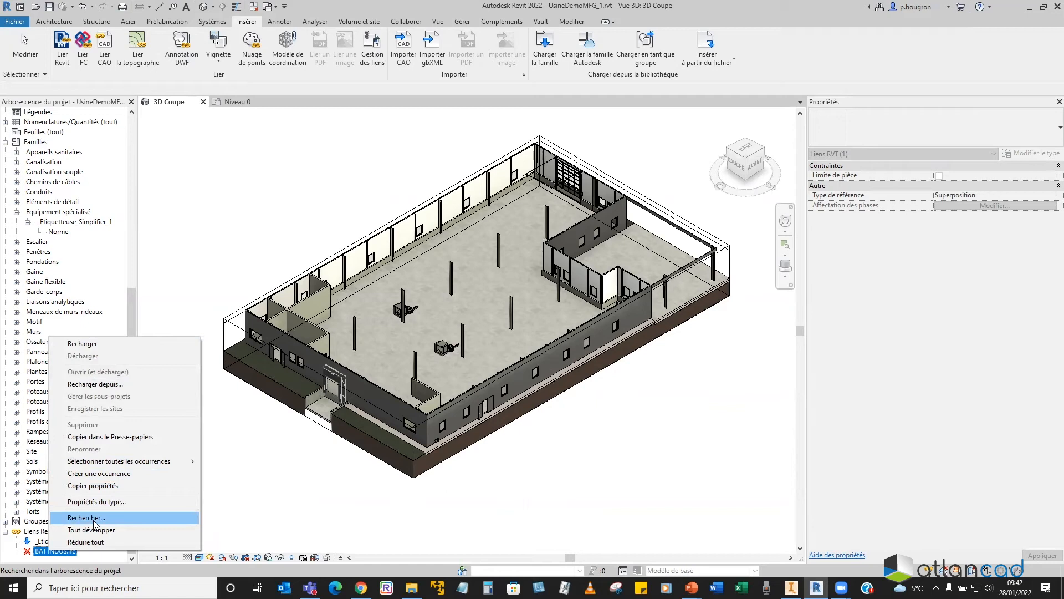
left_click(93, 475)
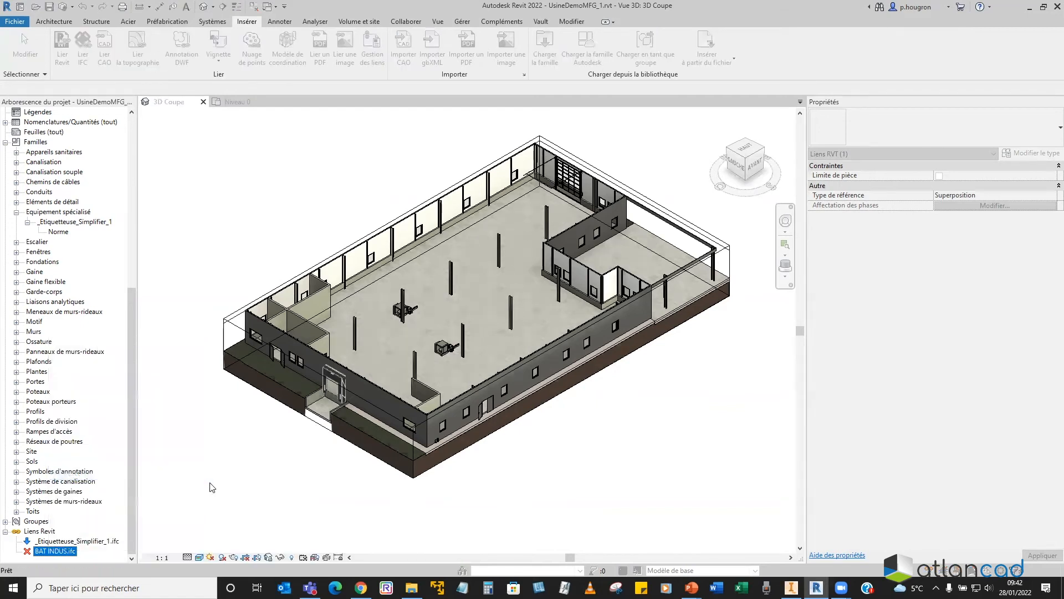
left_click(599, 300)
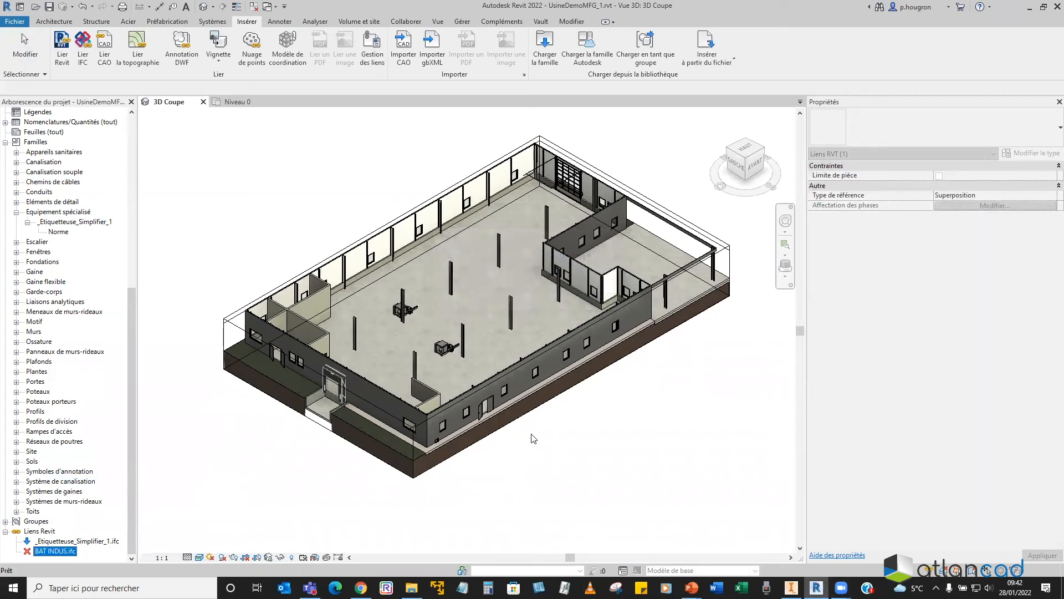
Step: Set the lengthwise distance of the labelling machine nearer the front long wall to 15 with its temporary dimension
left_click(451, 349)
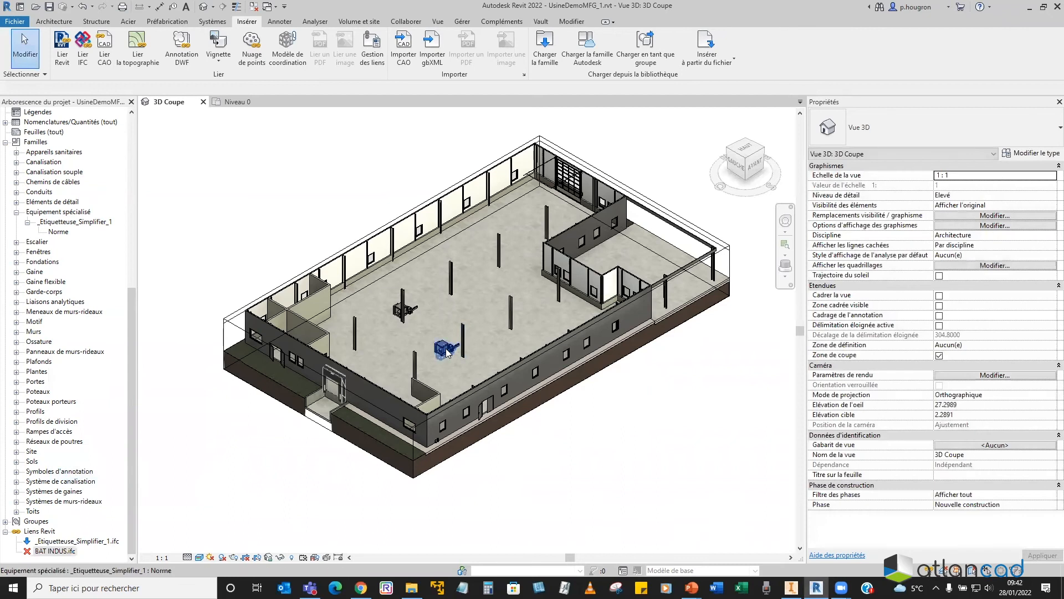
left_click(446, 349)
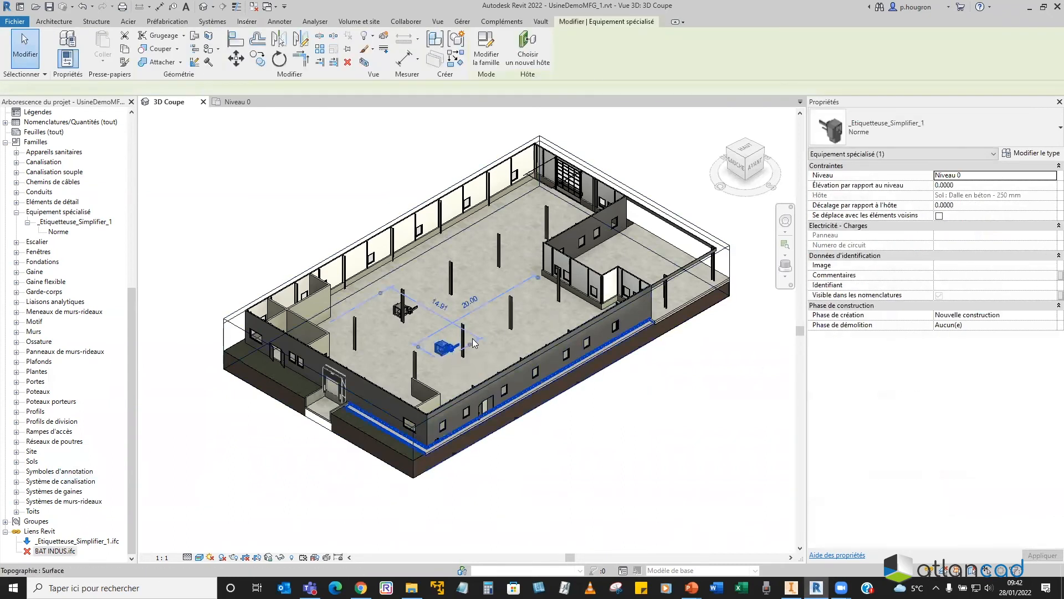
scroll(449, 357, "down", 1)
scroll(468, 347, "down", 1)
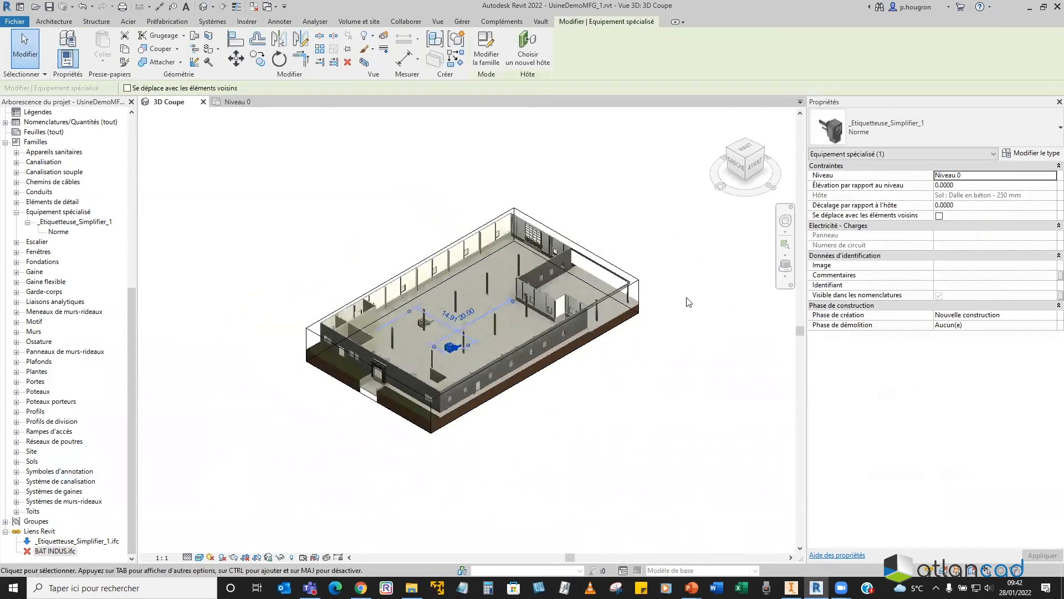
scroll(525, 336, "up", 3)
scroll(416, 374, "up", 1)
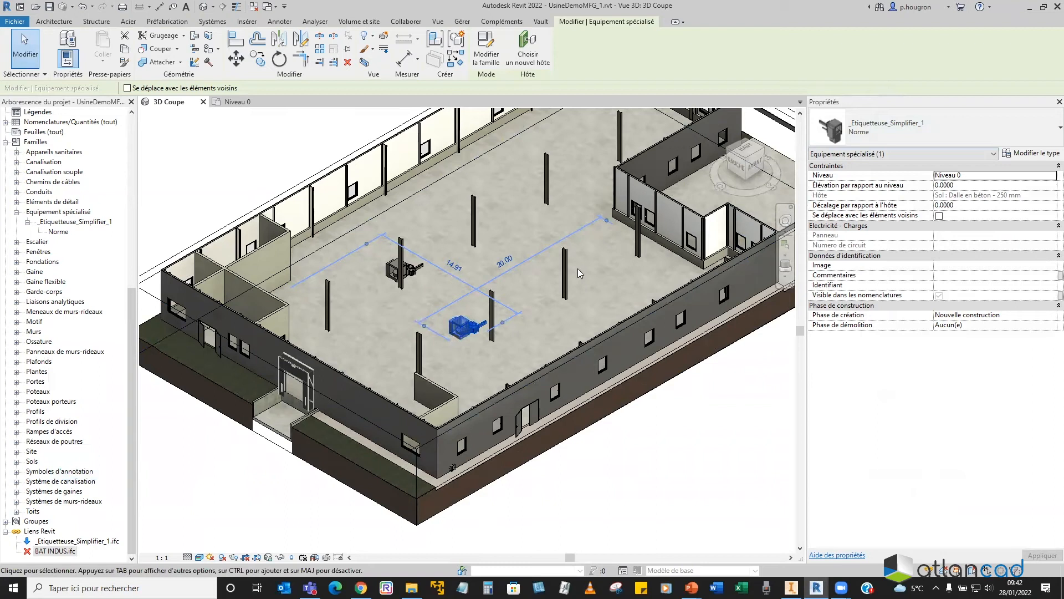
left_click(520, 262)
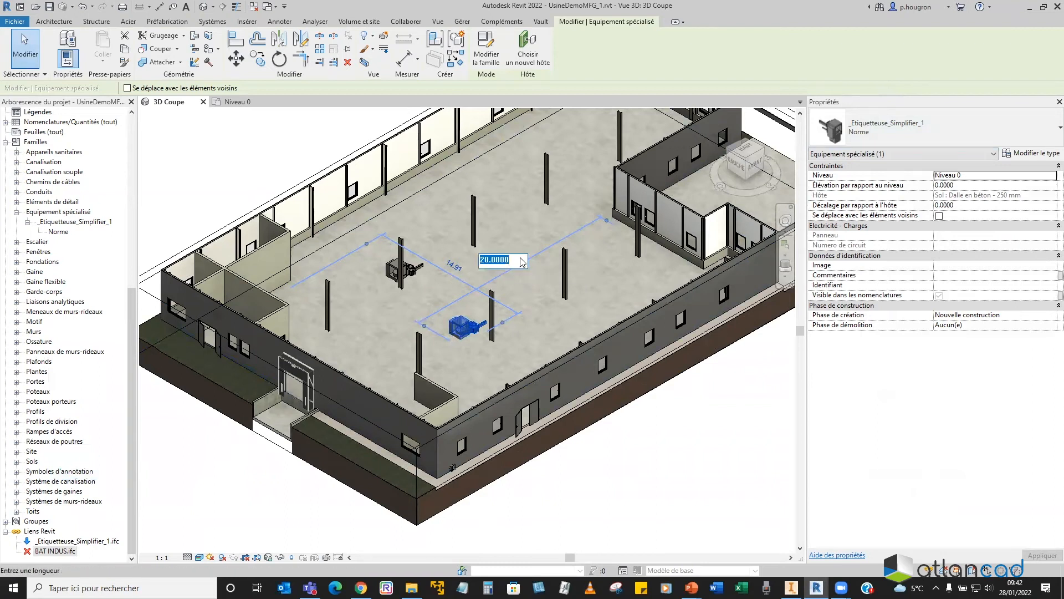
type("15")
key("Return")
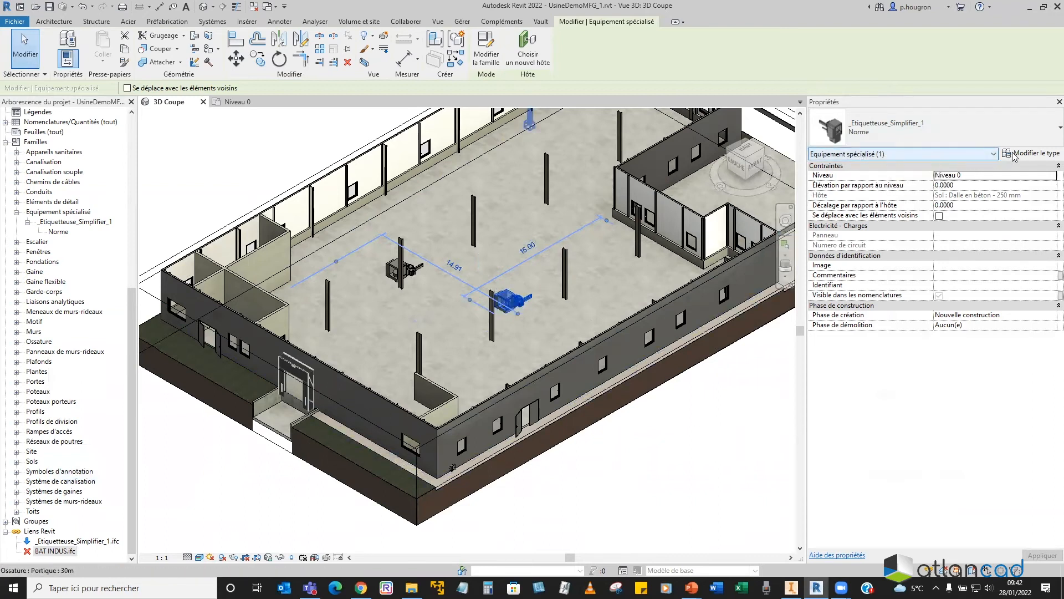
Step: Check the machine's Norme type properties for mass, volume, capacity and consumption, close them without changes and deselect the machine
left_click(1030, 153)
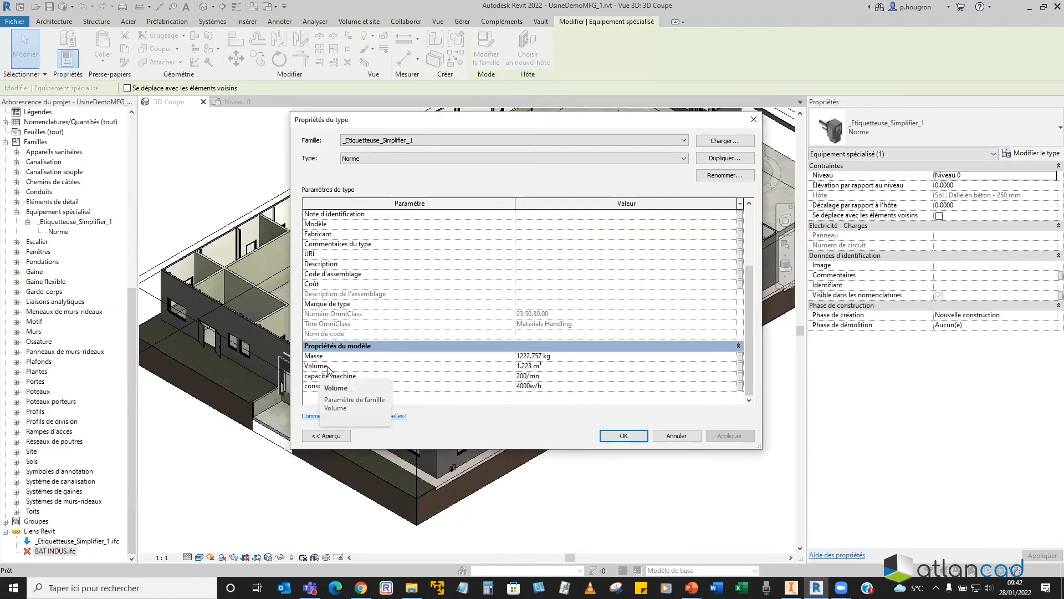
left_click(519, 378)
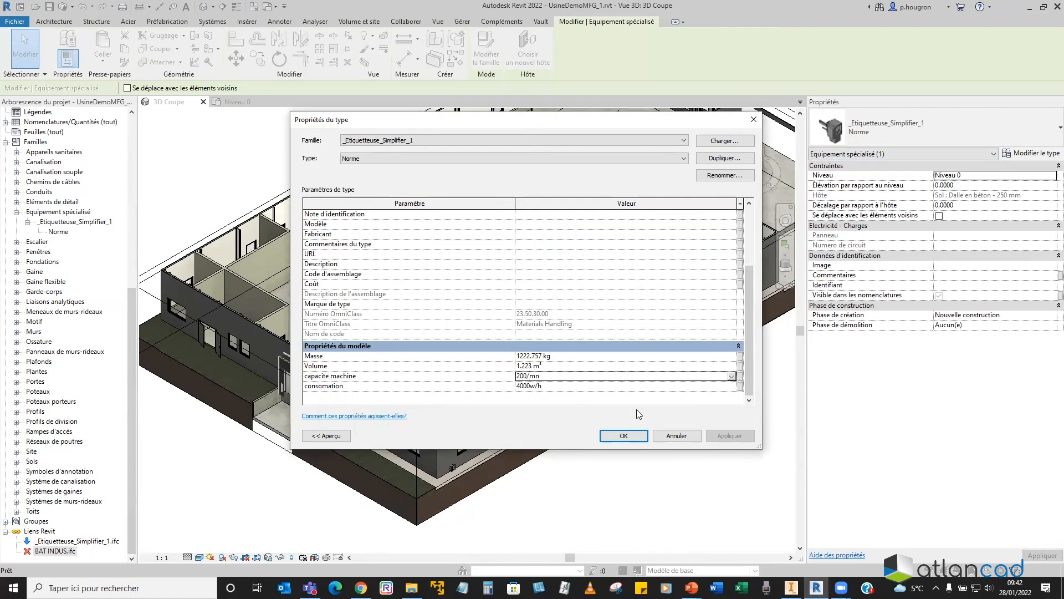
left_click(624, 436)
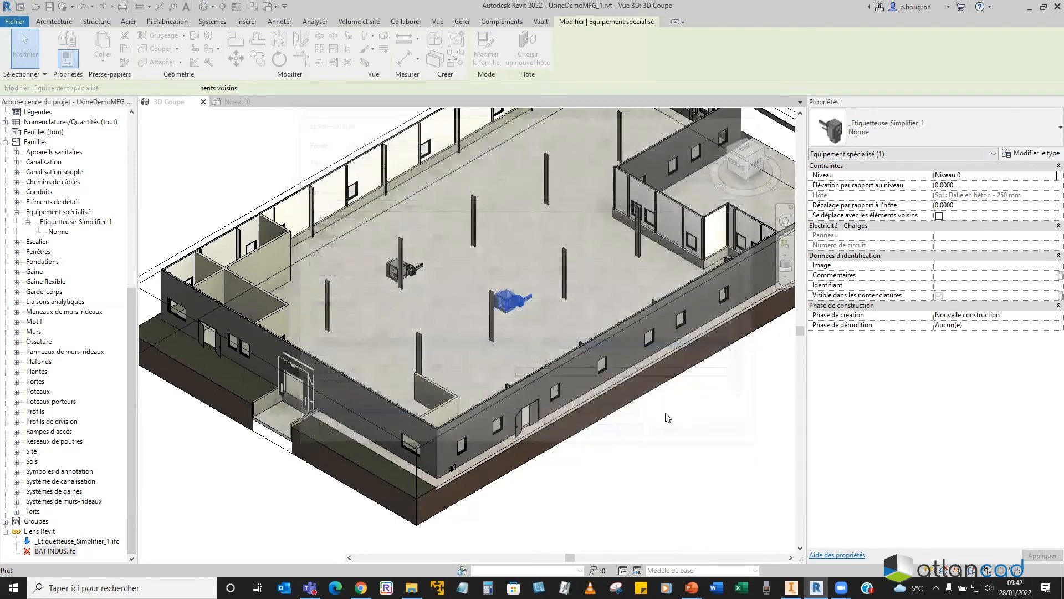
scroll(687, 434, "up", 1)
scroll(674, 413, "down", 1)
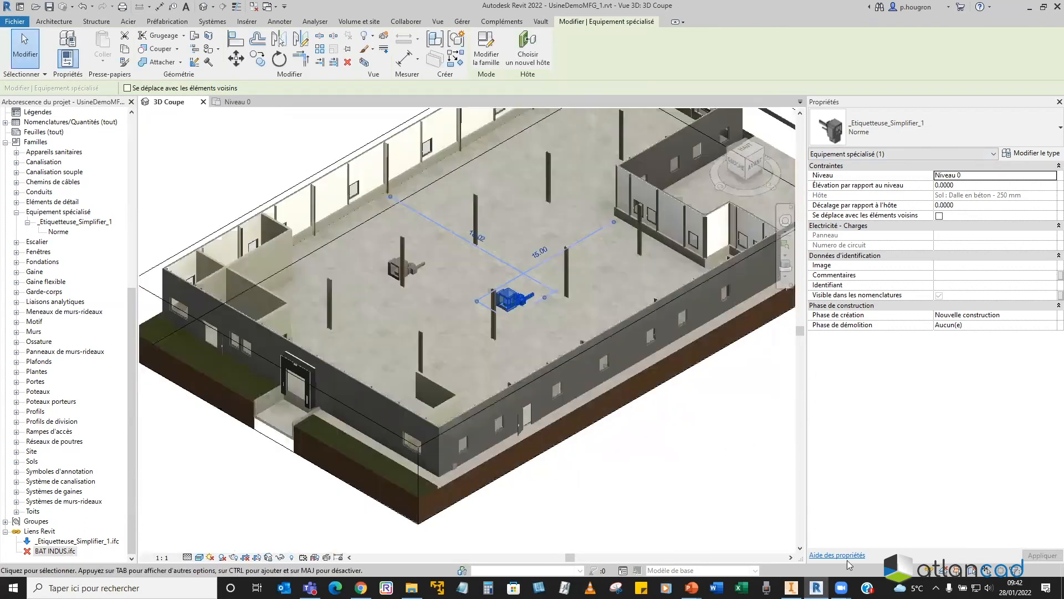
scroll(666, 412, "down", 3)
key("Escape")
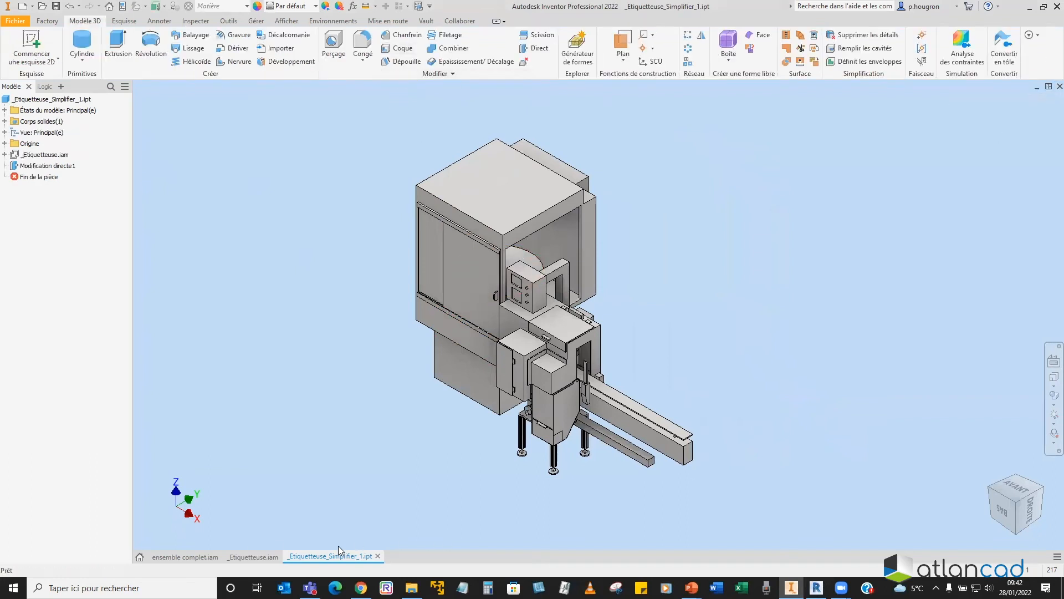
Step: Show the ensemble complet.iam assembly in Inventor and switch to the PowerPoint slide on exporting the project to rvt
left_click(205, 557)
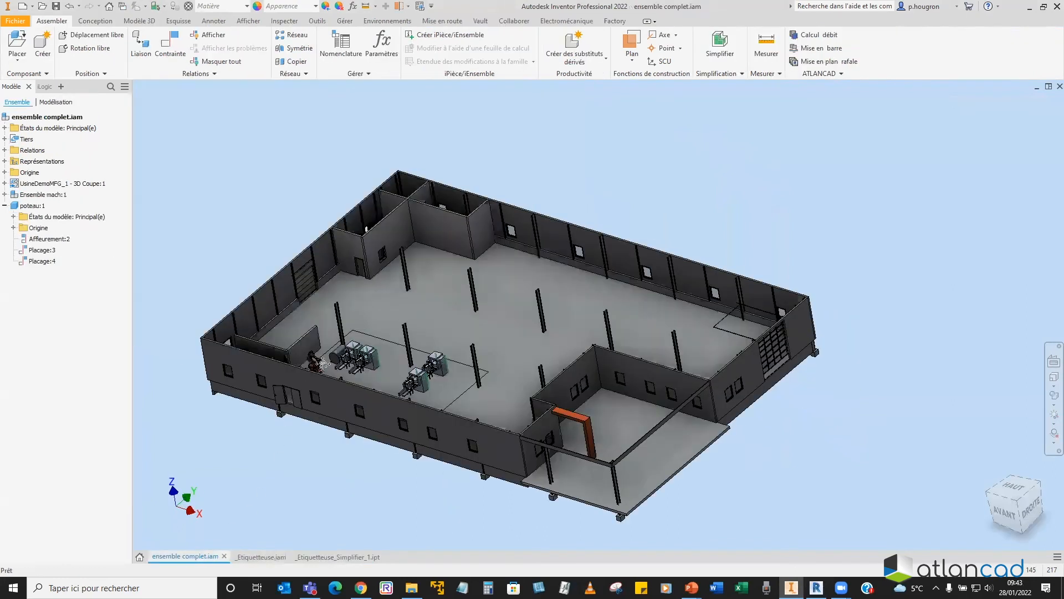
middle_click_drag(473, 386, 513, 330)
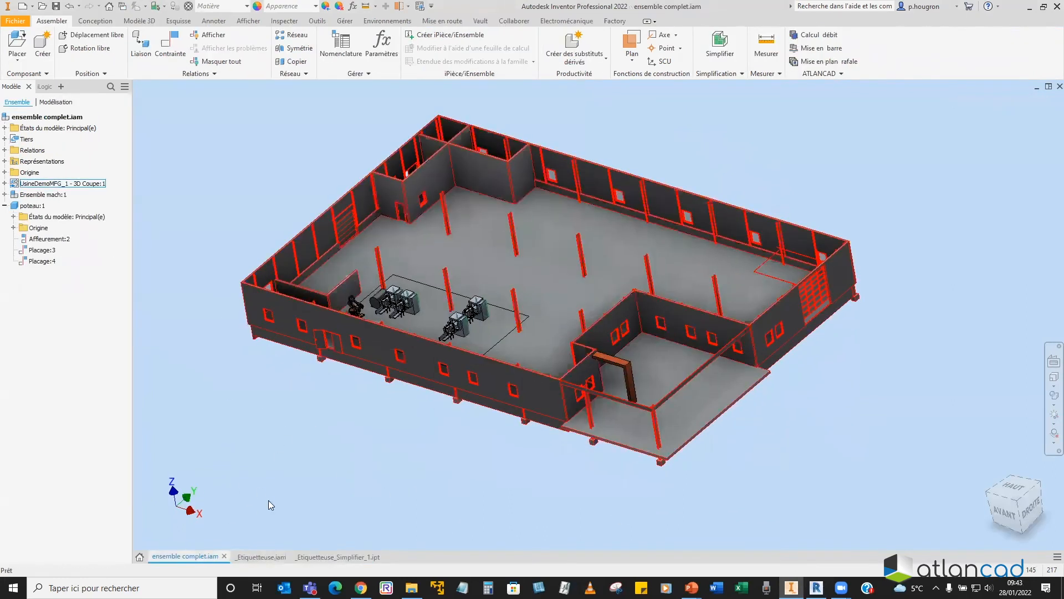
mouse_move(691, 588)
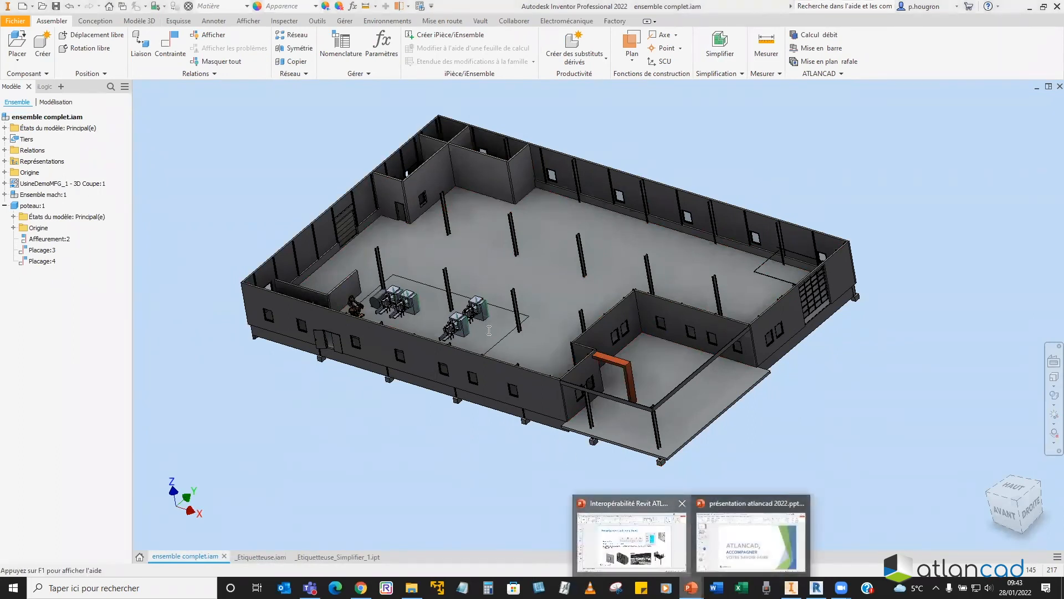
left_click(632, 540)
scroll(489, 330, "down", 1)
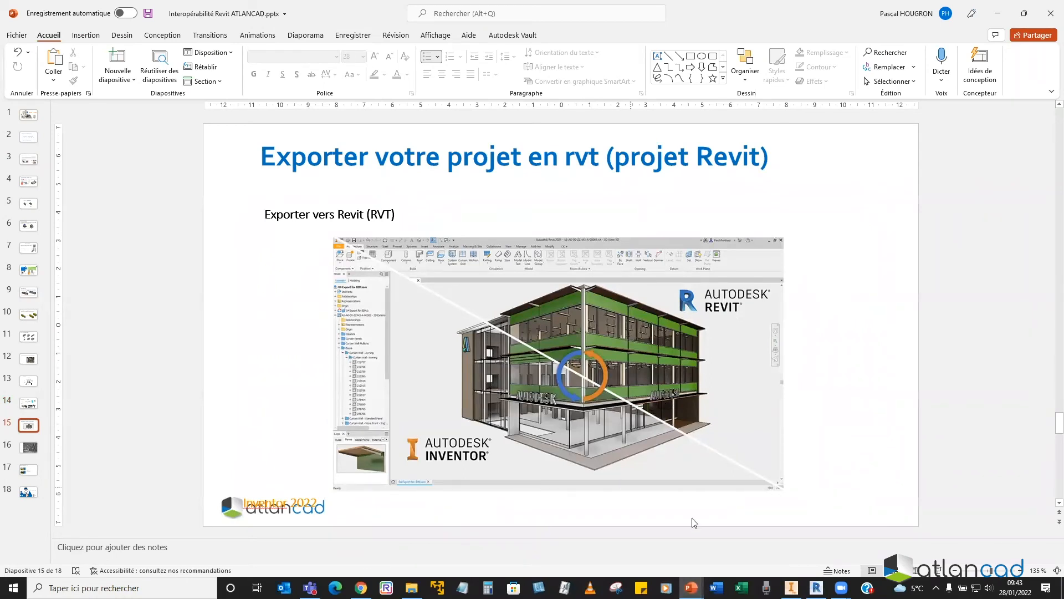
Step: Switch to the Revit factory model, select the moved labelling machine to examine it and deselect it
mouse_move(817, 588)
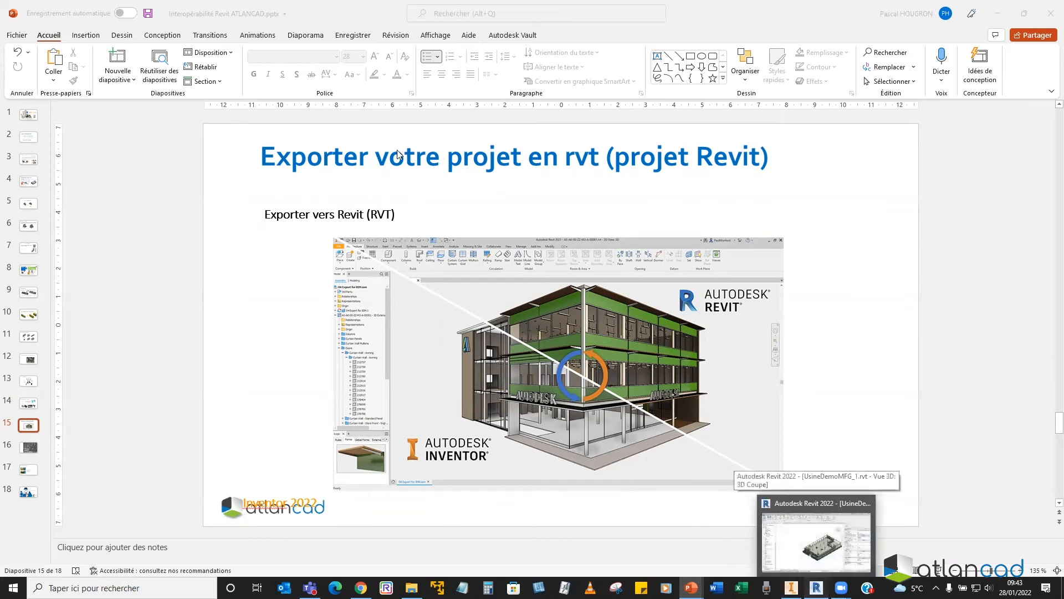
left_click(816, 540)
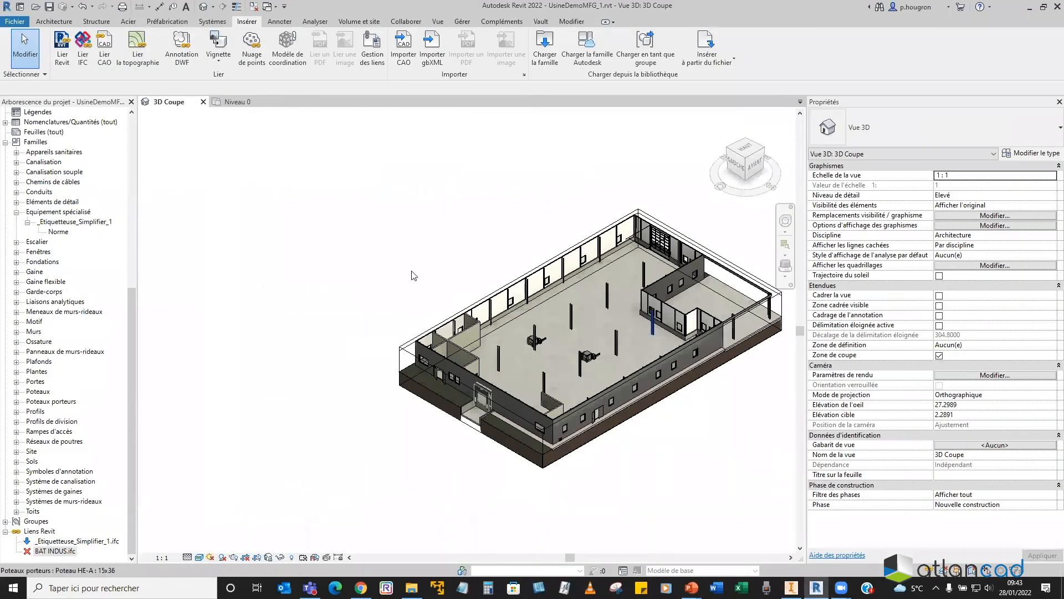
left_click(589, 357)
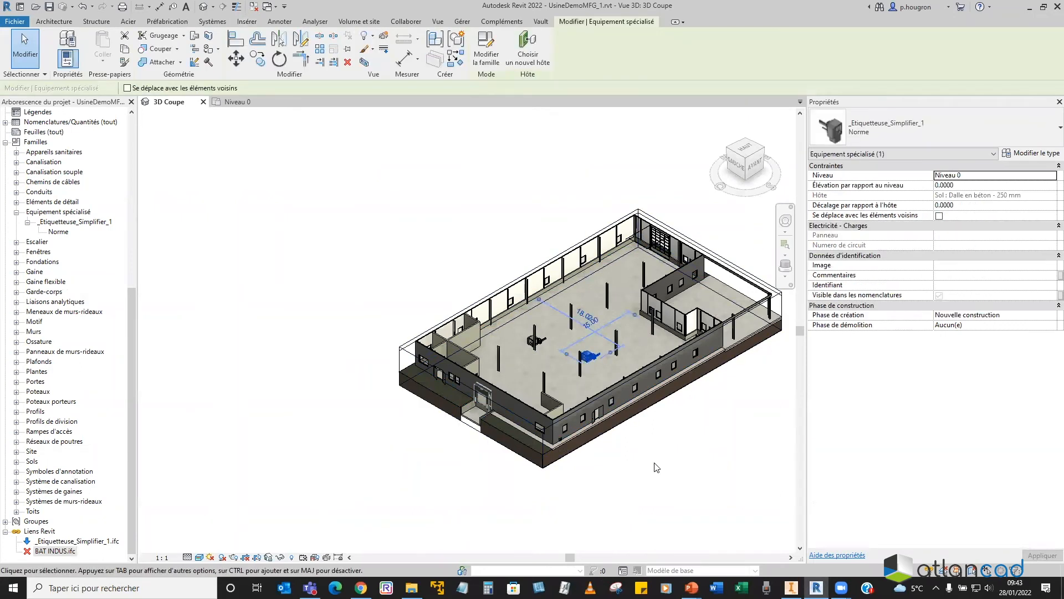
left_click(661, 491)
Step: Switch to Inventor and open the Ensemble mach subassembly from the factory assembly in its own window
left_click(791, 588)
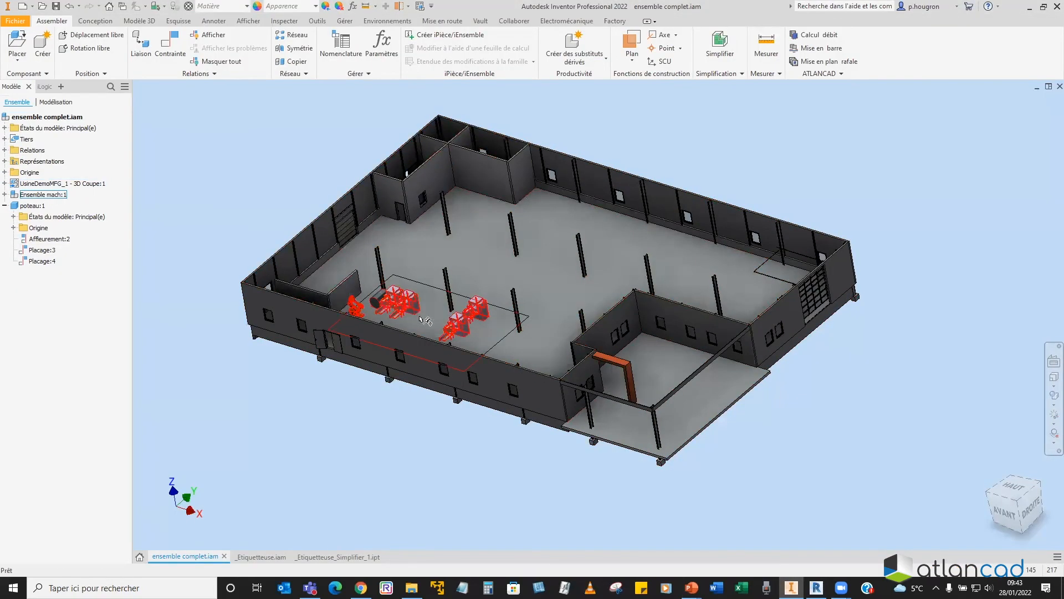
scroll(401, 300, "up", 2)
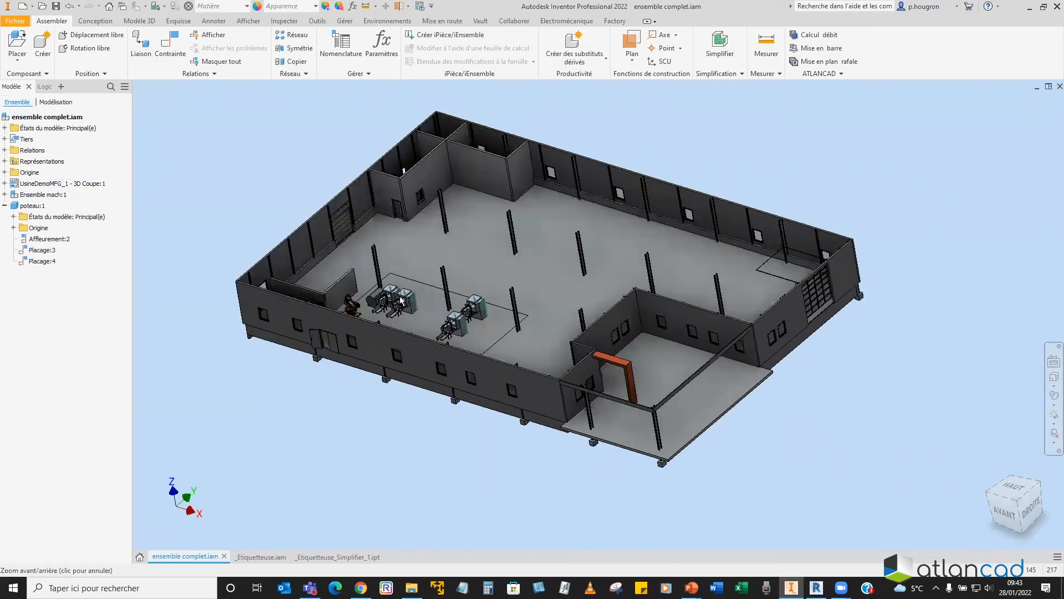
scroll(402, 300, "up", 1)
left_click(401, 300)
right_click(400, 182)
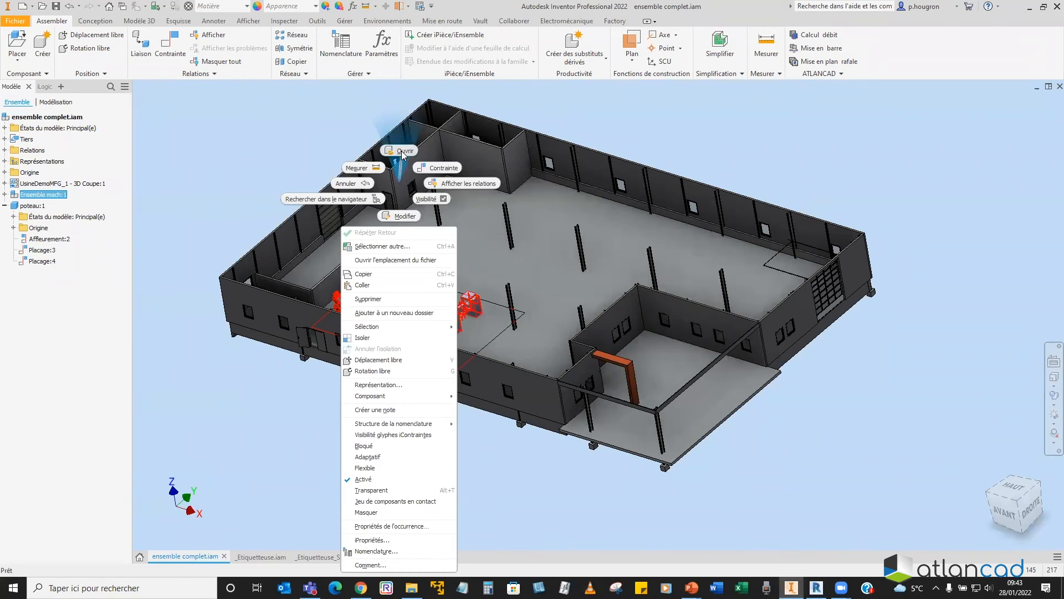
left_click(402, 151)
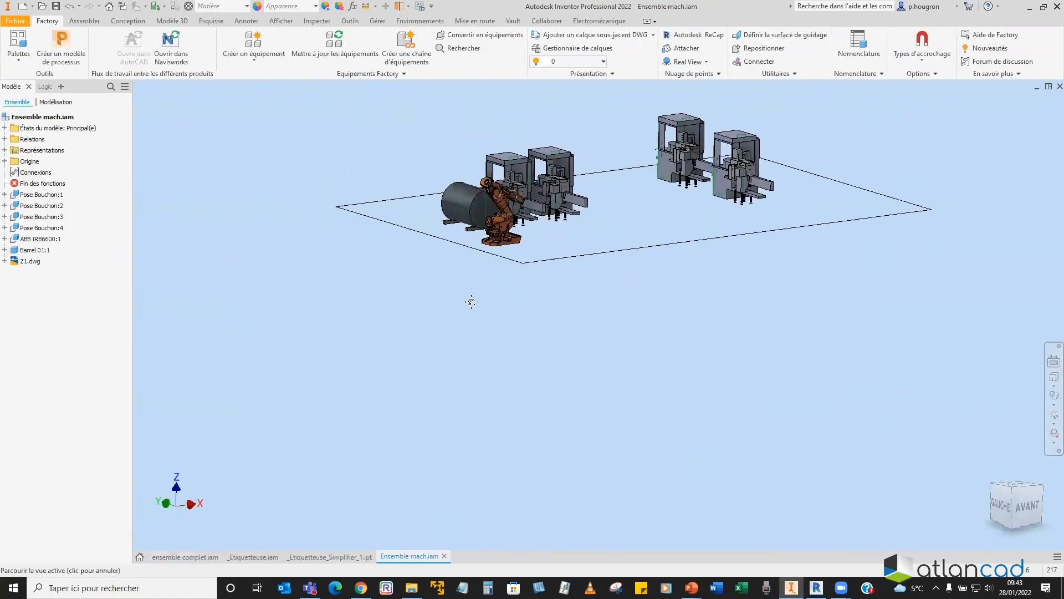
middle_click_drag(471, 301, 435, 353)
scroll(560, 298, "up", 5)
middle_click_drag(627, 306, 429, 311, "shift")
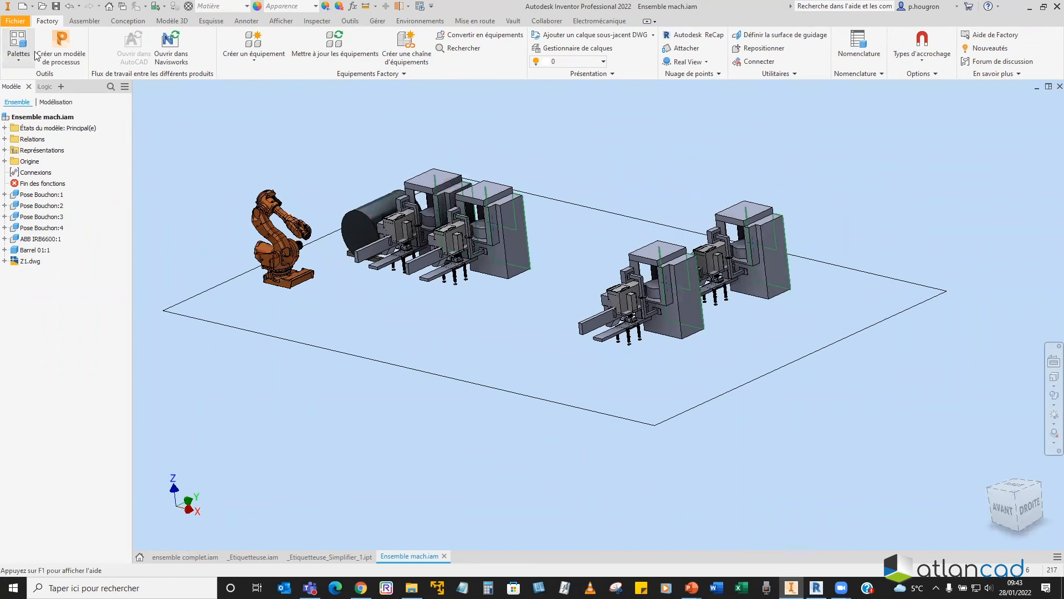
left_click(23, 22)
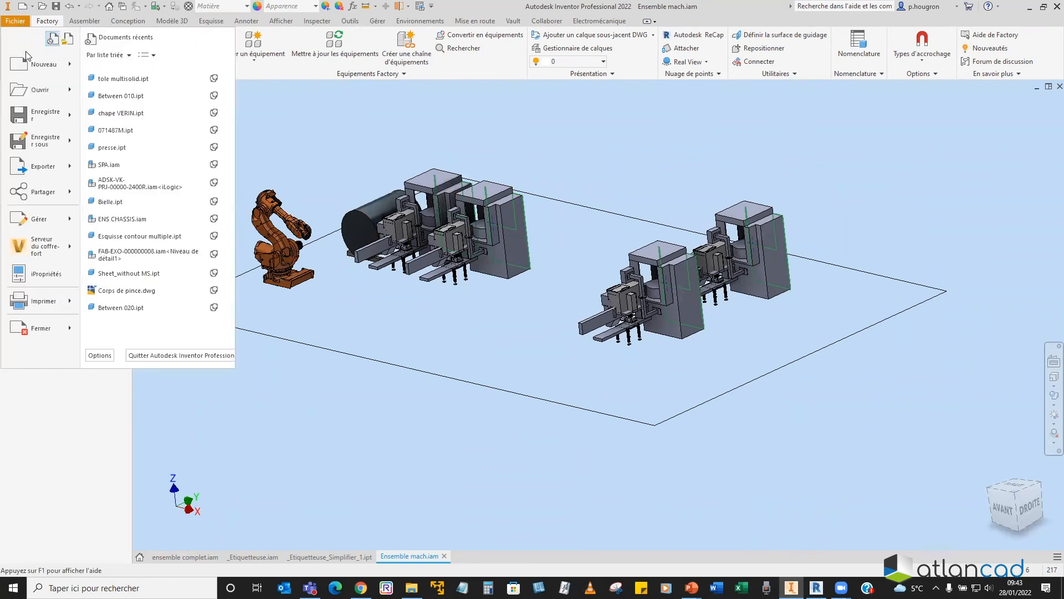
left_click(254, 133)
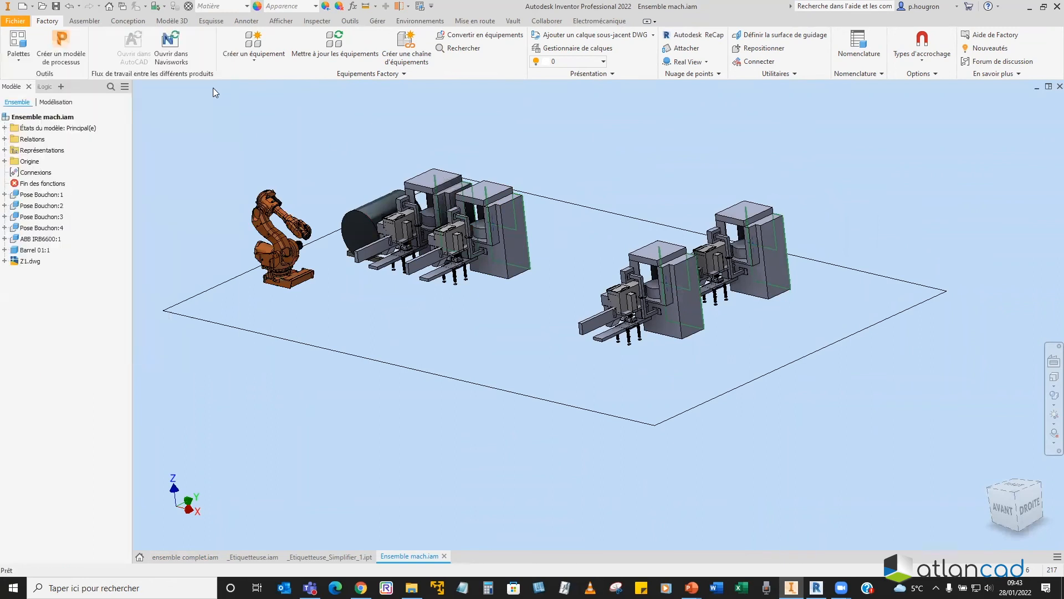
left_click(84, 21)
key("p")
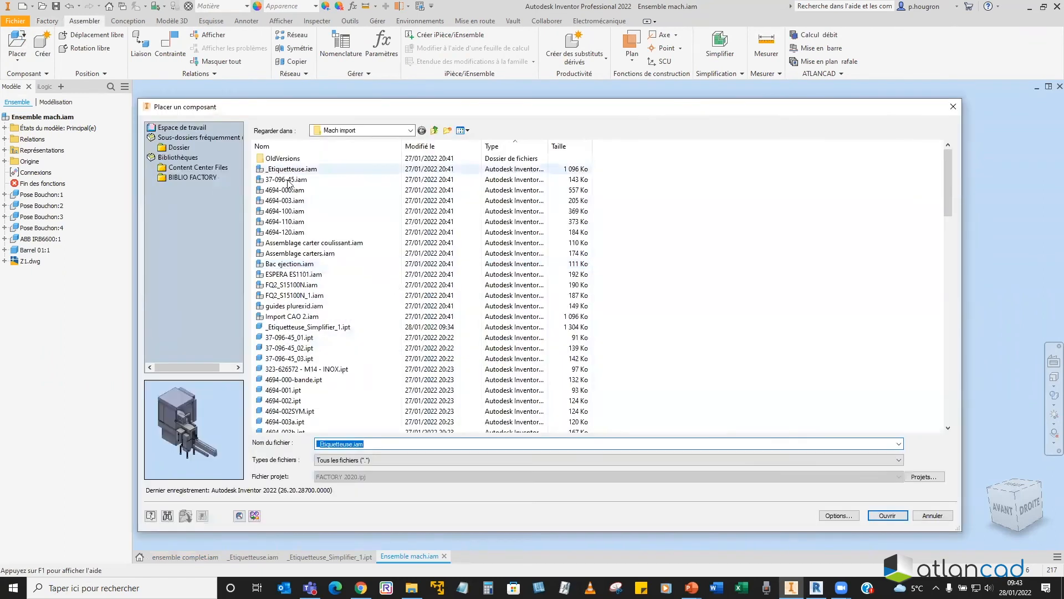
left_click(287, 181)
scroll(282, 294, "down", 1)
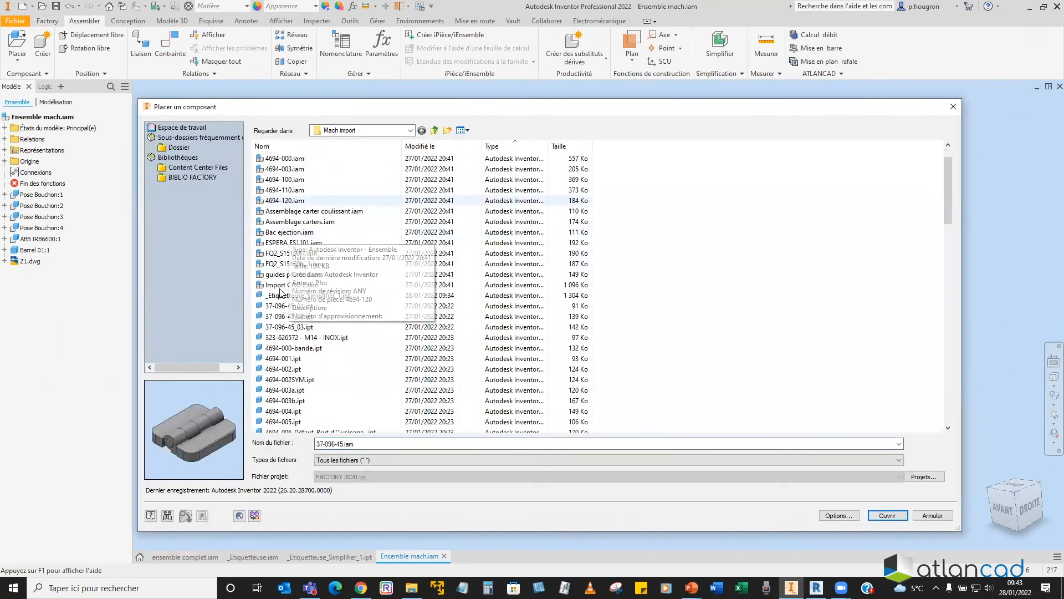
left_click(282, 285)
left_click(282, 275)
left_click(282, 263)
left_click(284, 243)
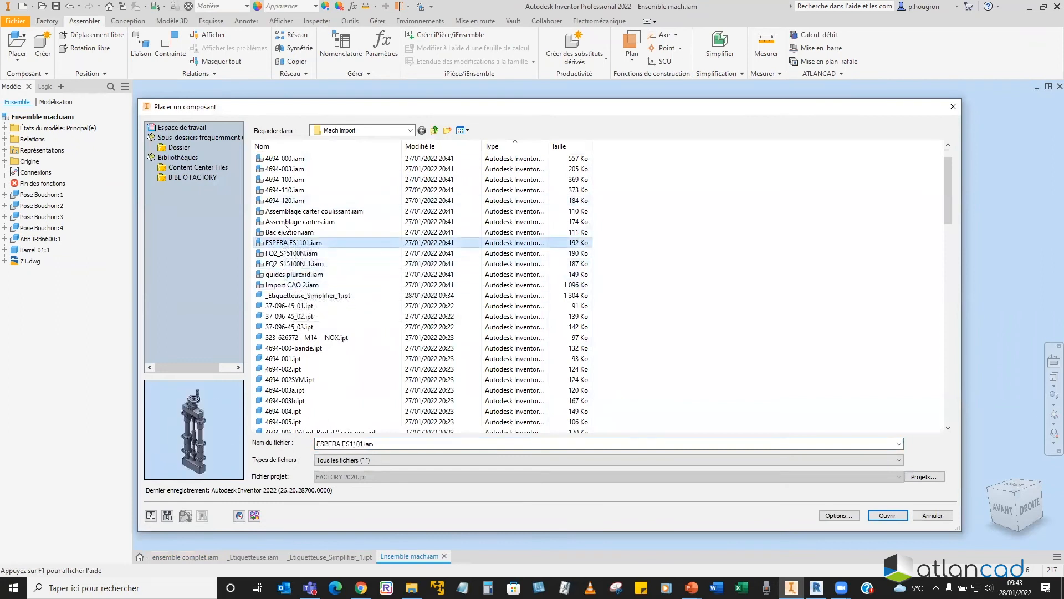
left_click(437, 133)
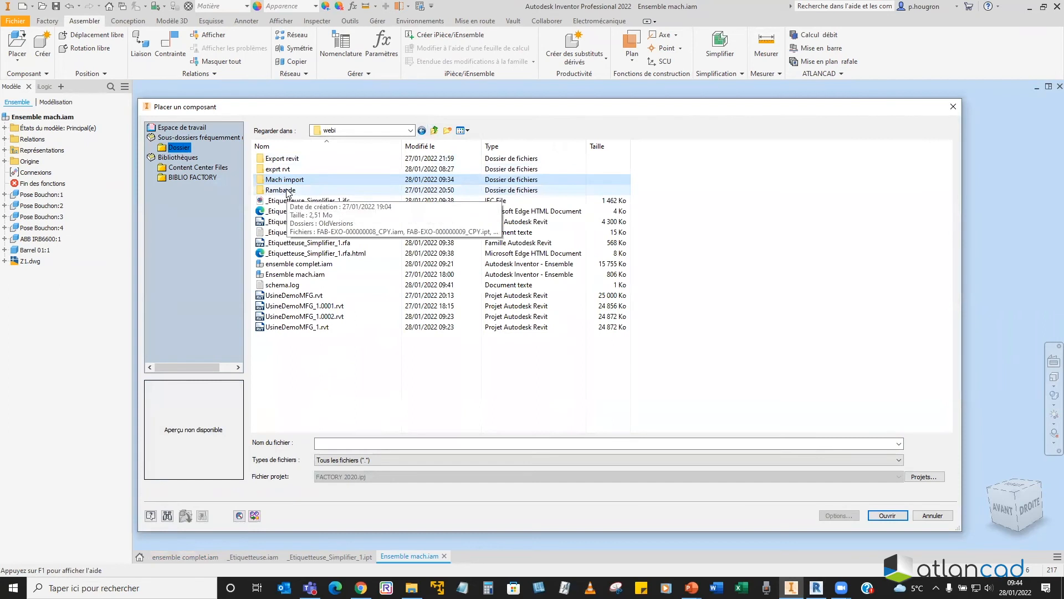
double_click(281, 169)
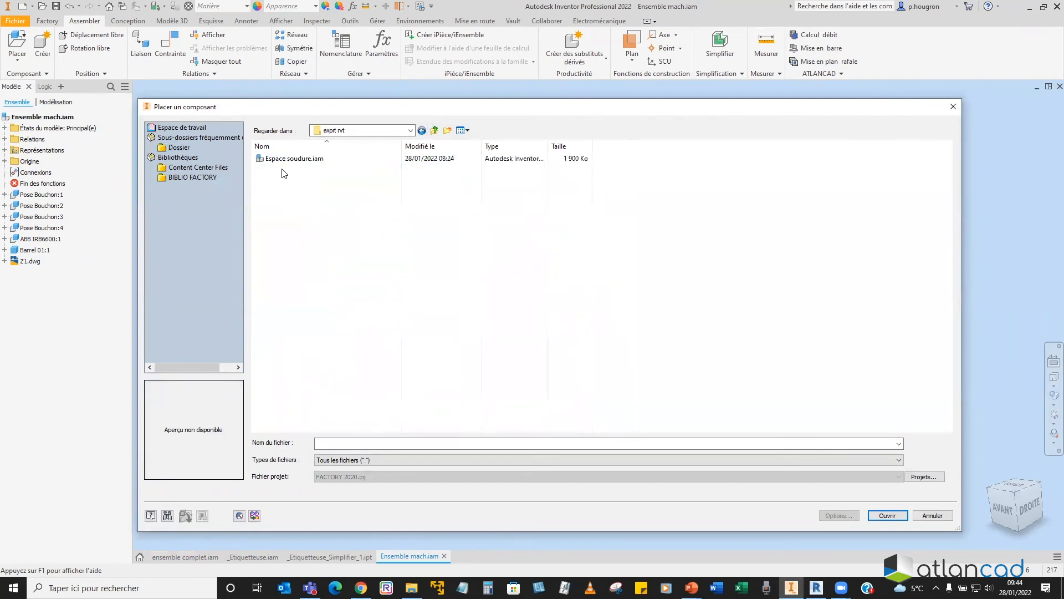
left_click(294, 159)
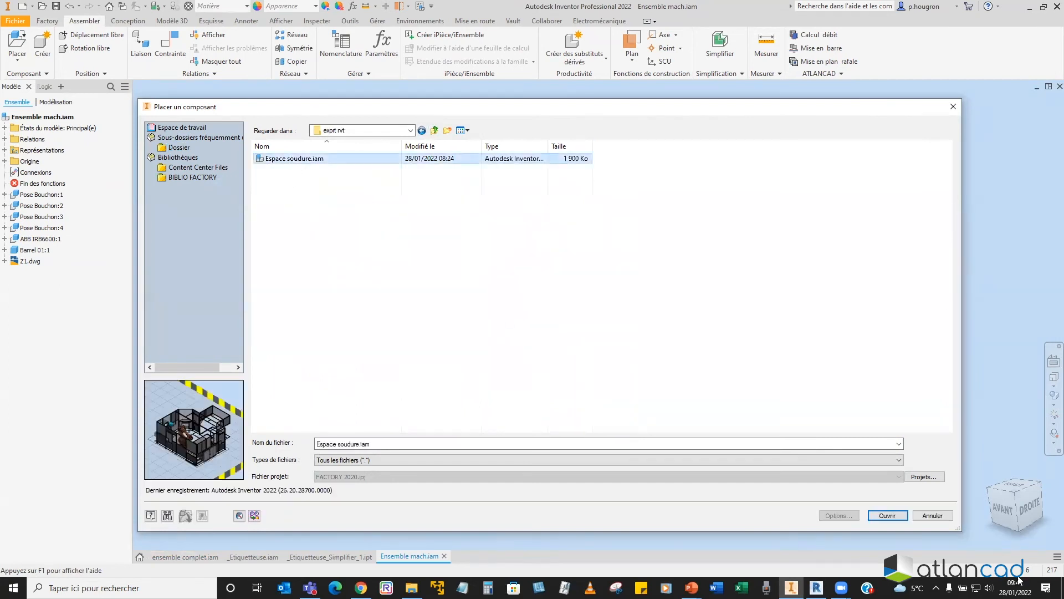
left_click(896, 516)
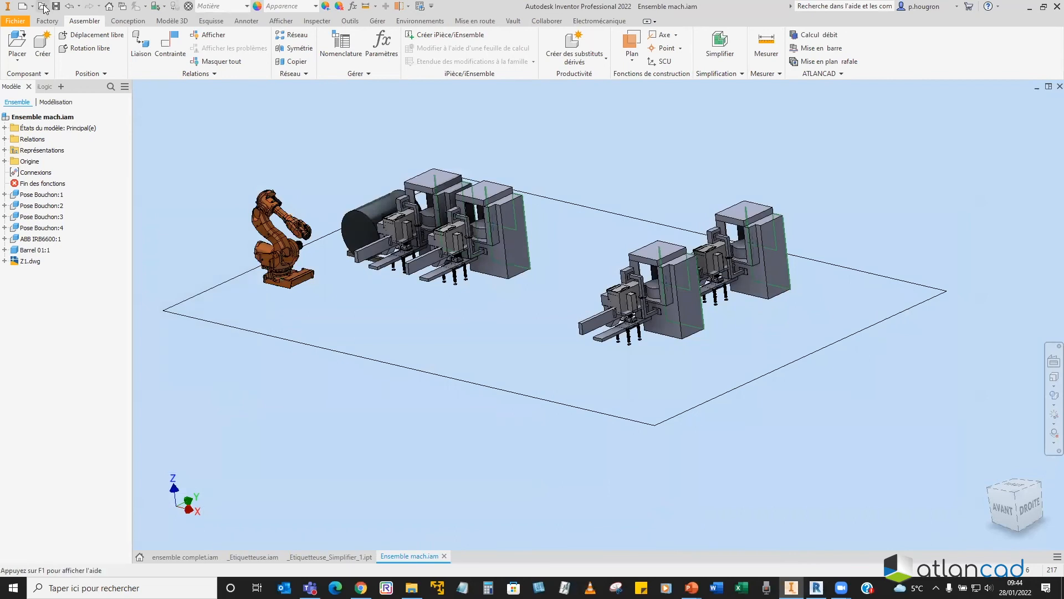
Step: Start exporting Ensemble mach.iam as a Revit model (RVT)
middle_click_drag(516, 336, 491, 271)
scroll(537, 332, "up", 4)
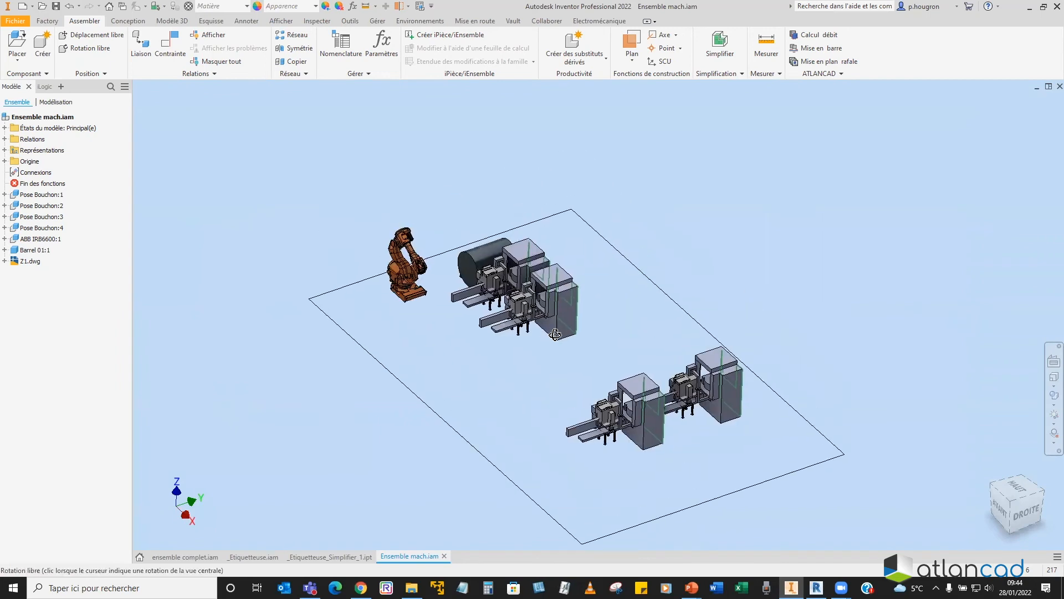
middle_click_drag(561, 344, 553, 346, "shift")
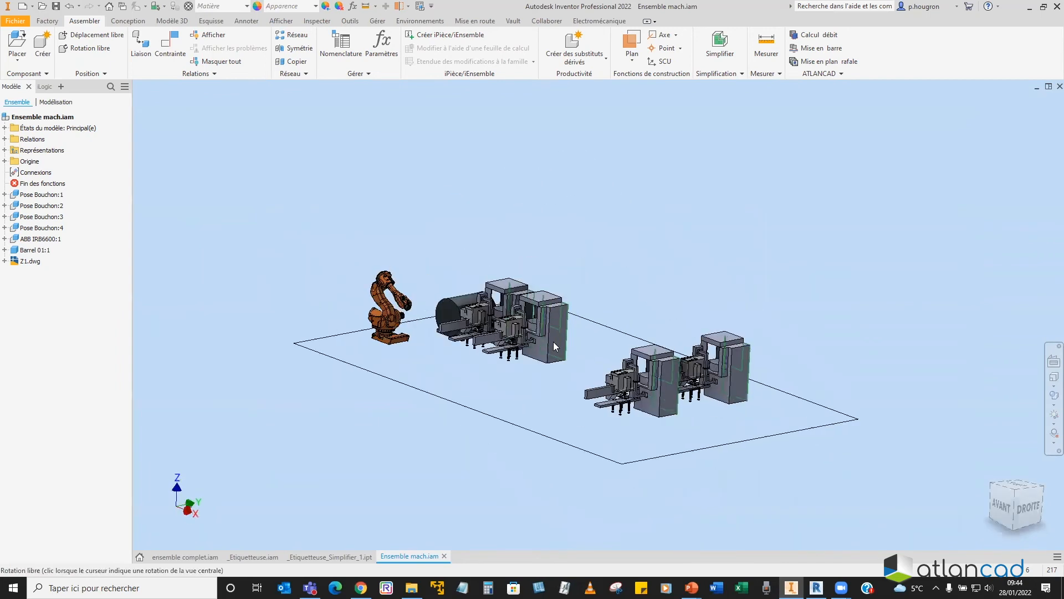
scroll(549, 338, "up", 3)
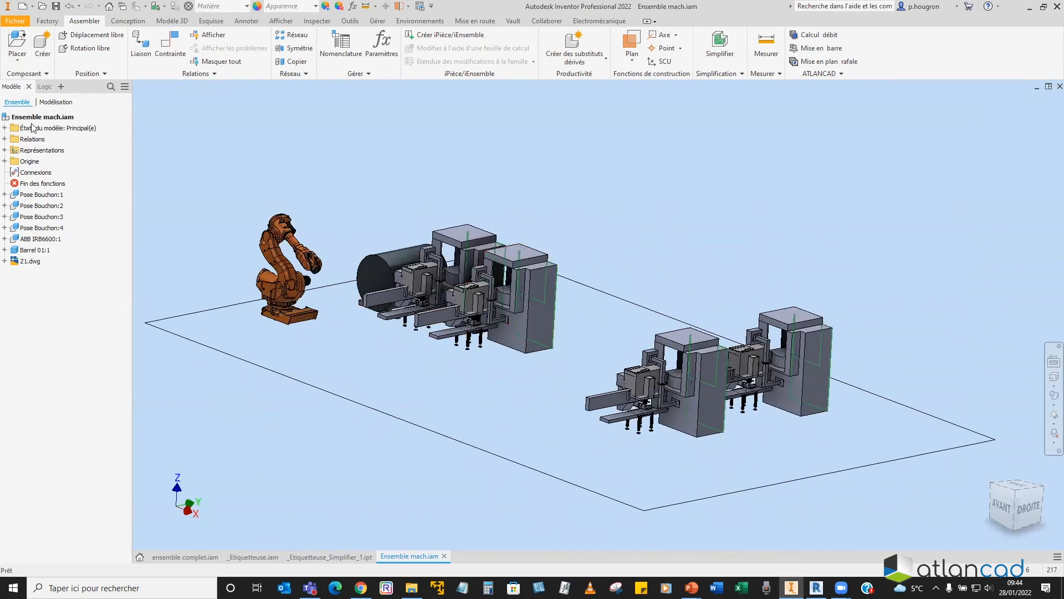
middle_click_drag(442, 203, 453, 192)
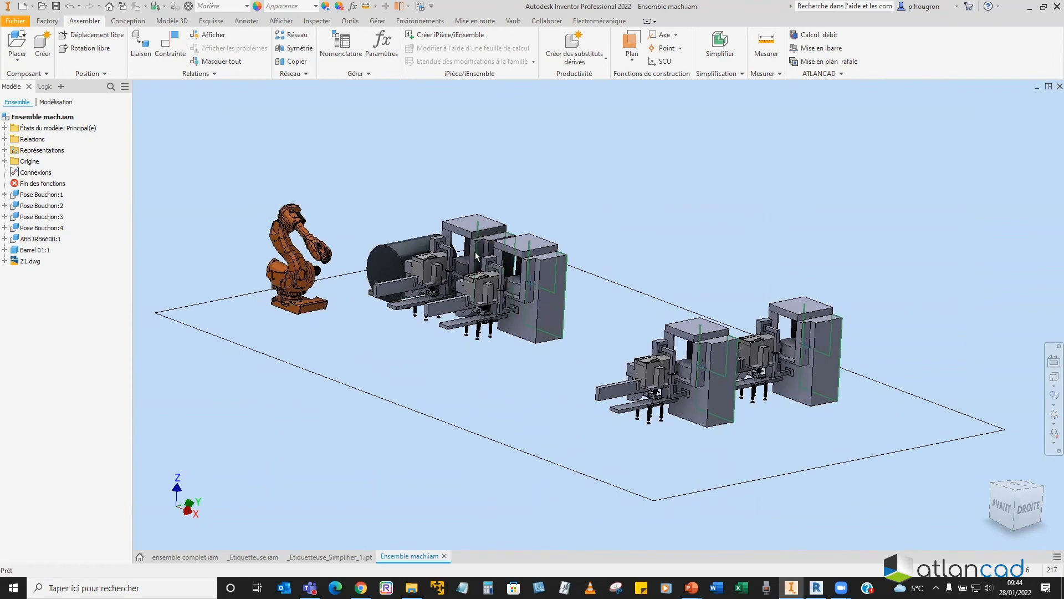
middle_click_drag(680, 352, 694, 331)
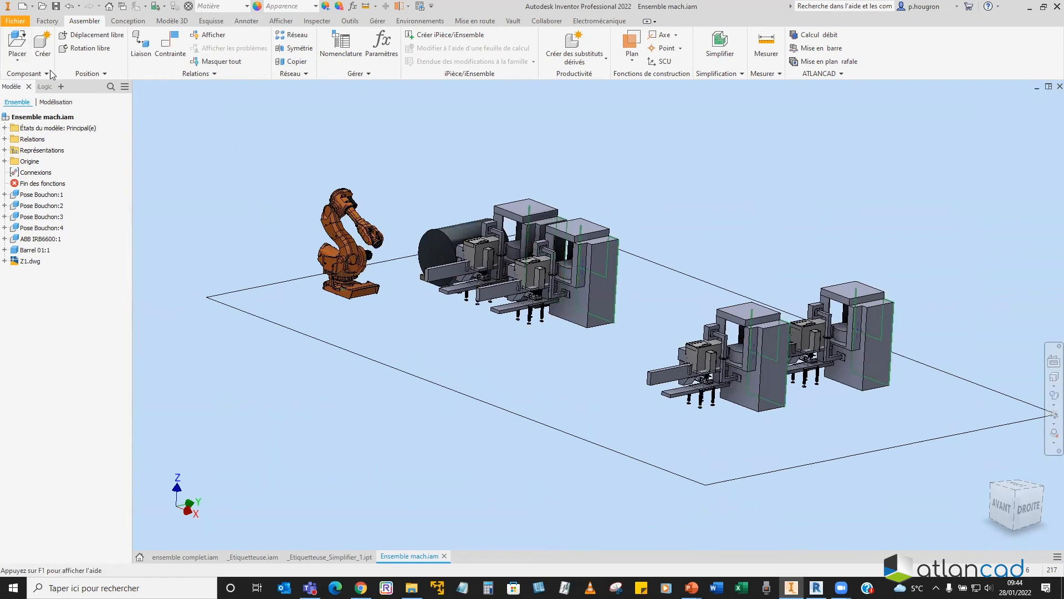
left_click(18, 55)
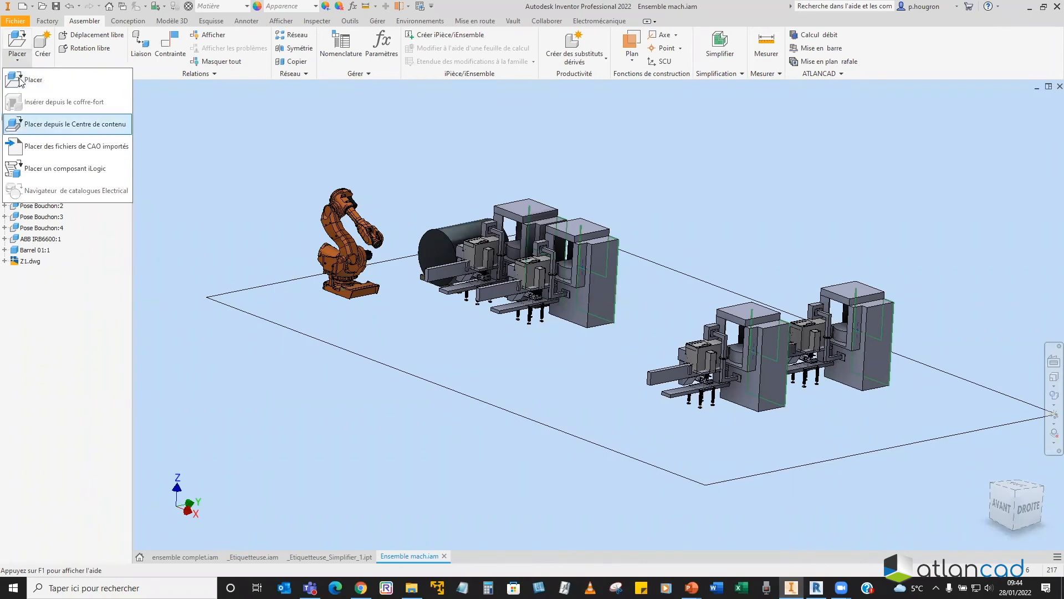
left_click(18, 22)
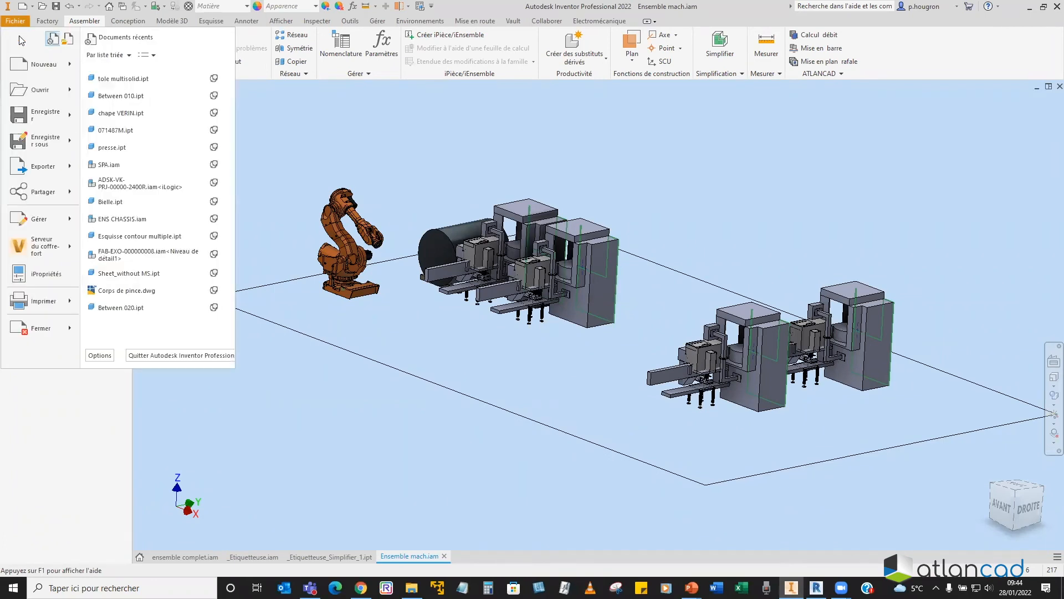
left_click(69, 172)
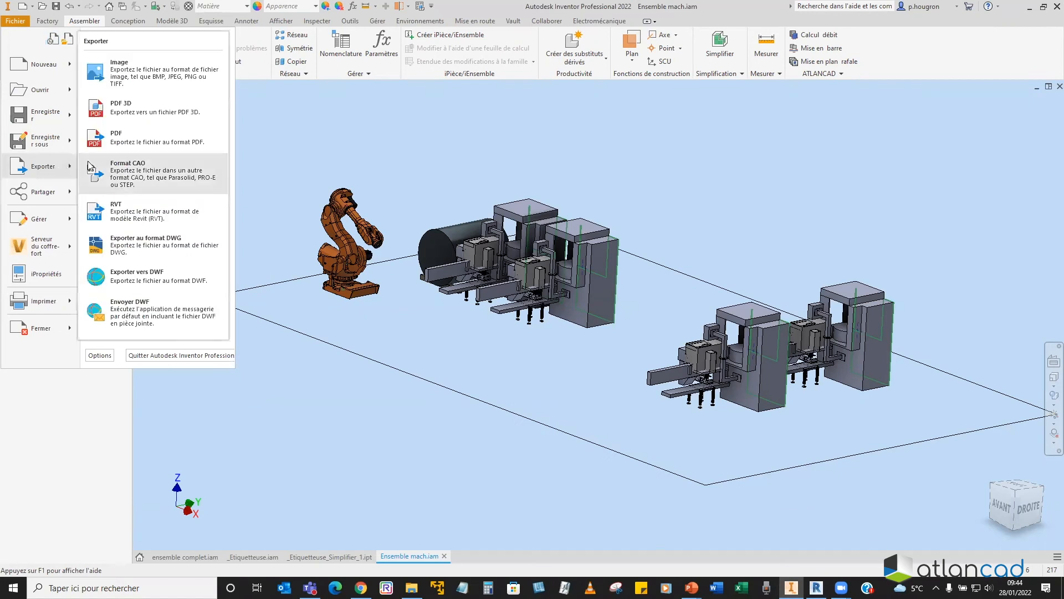
left_click(135, 214)
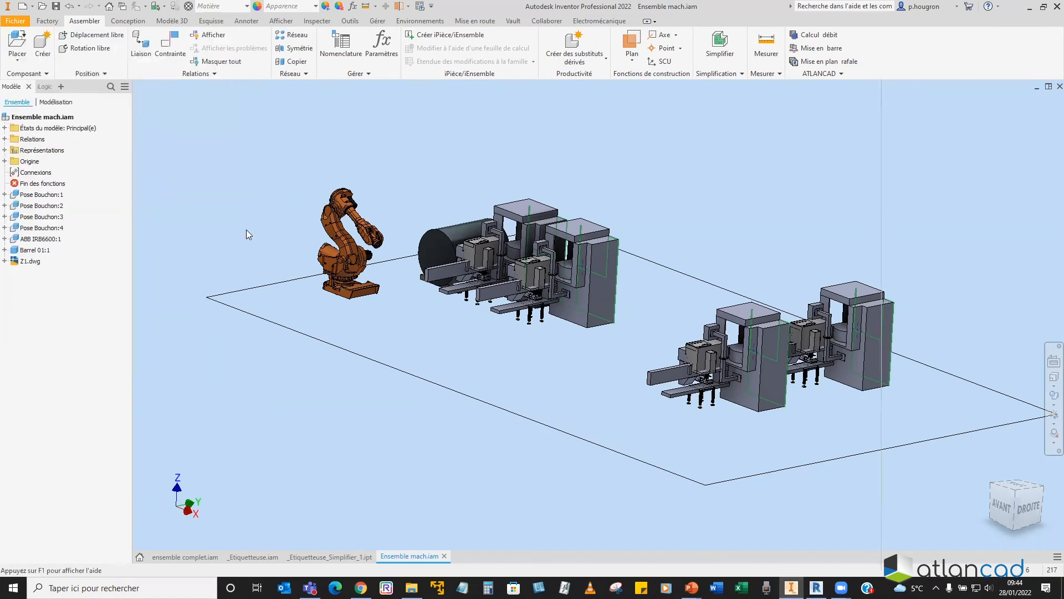
middle_click_drag(568, 162, 519, 131)
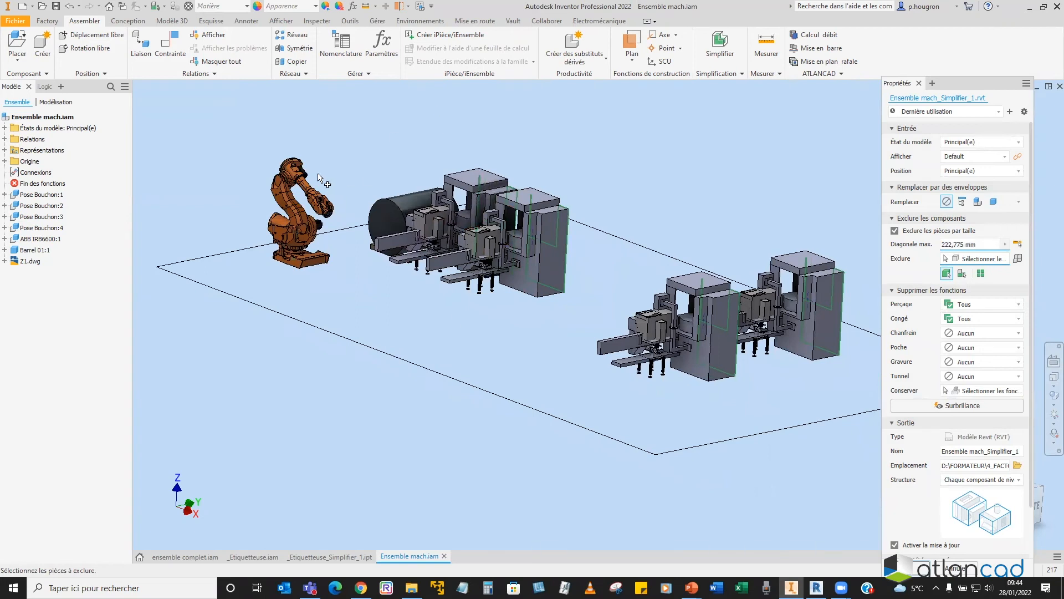
scroll(298, 164, "down", 2)
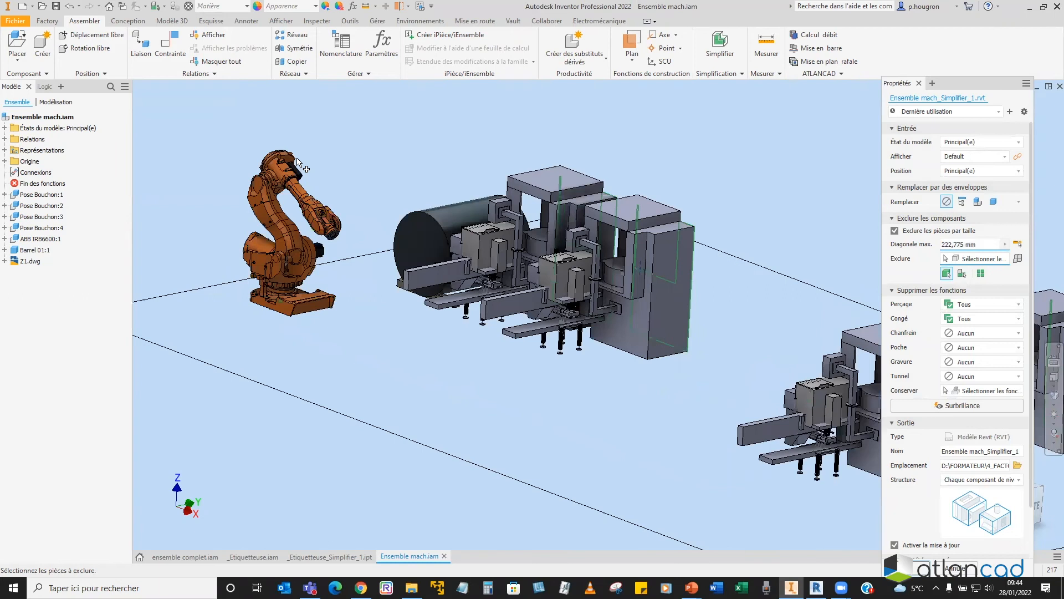
scroll(321, 160, "down", 2)
scroll(510, 249, "up", 2)
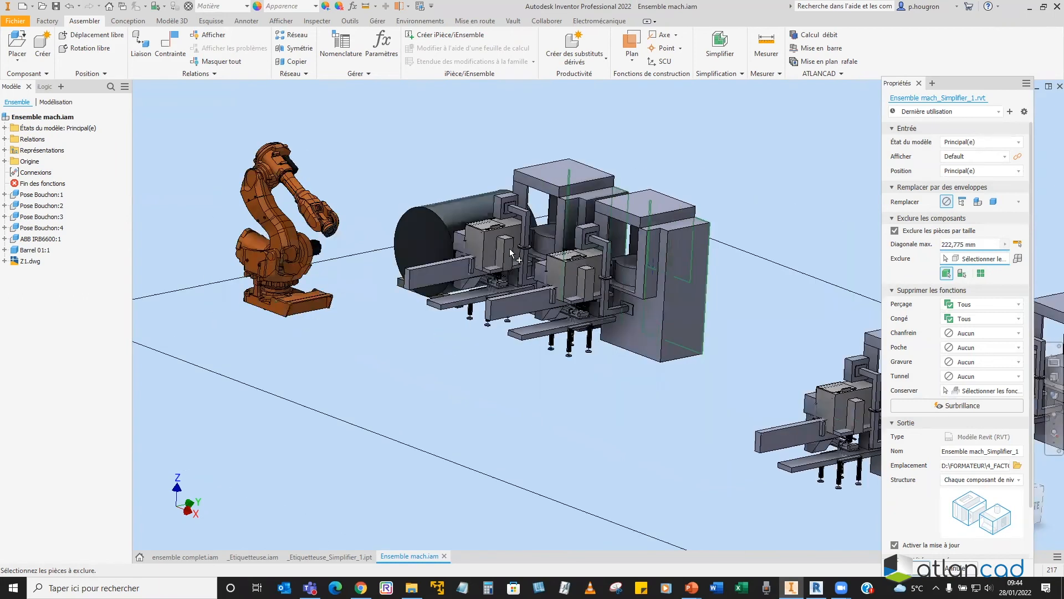
scroll(477, 299, "up", 2)
scroll(477, 313, "down", 1)
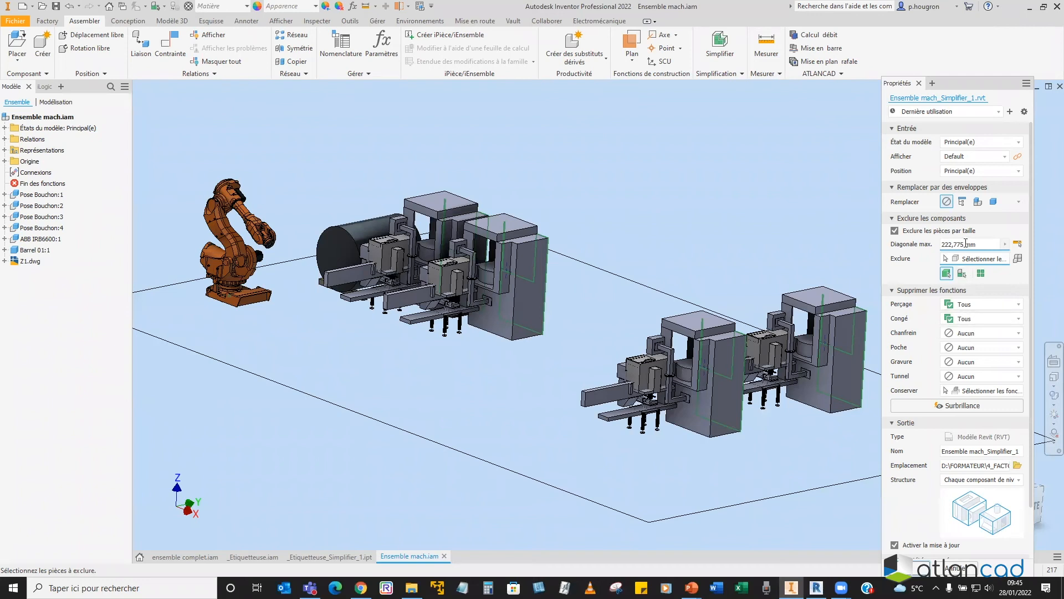
Step: Try the output structure Tous dans un élément for the RVT export, then return to one element per top-level component
left_click_drag(959, 82, 923, 5)
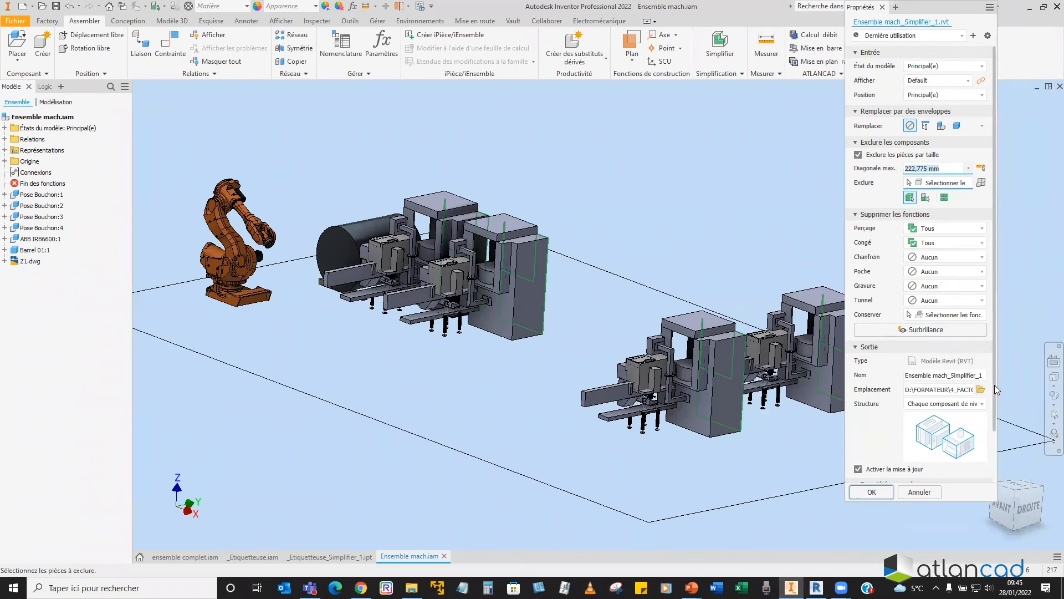
scroll(995, 384, "down", 2)
left_click(945, 346)
left_click(939, 359)
left_click(935, 390)
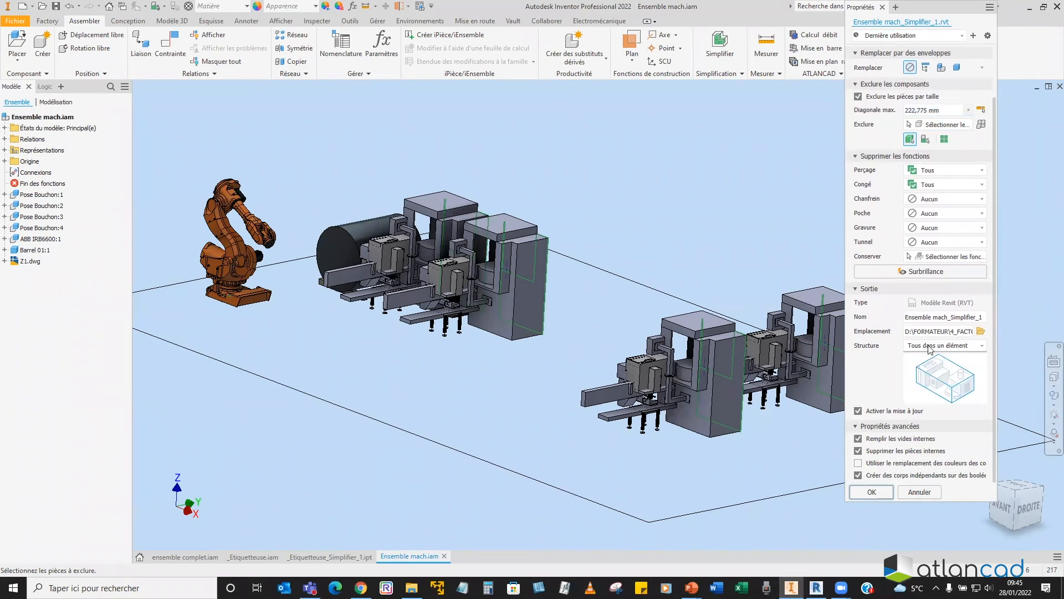
left_click(930, 347)
left_click(931, 370)
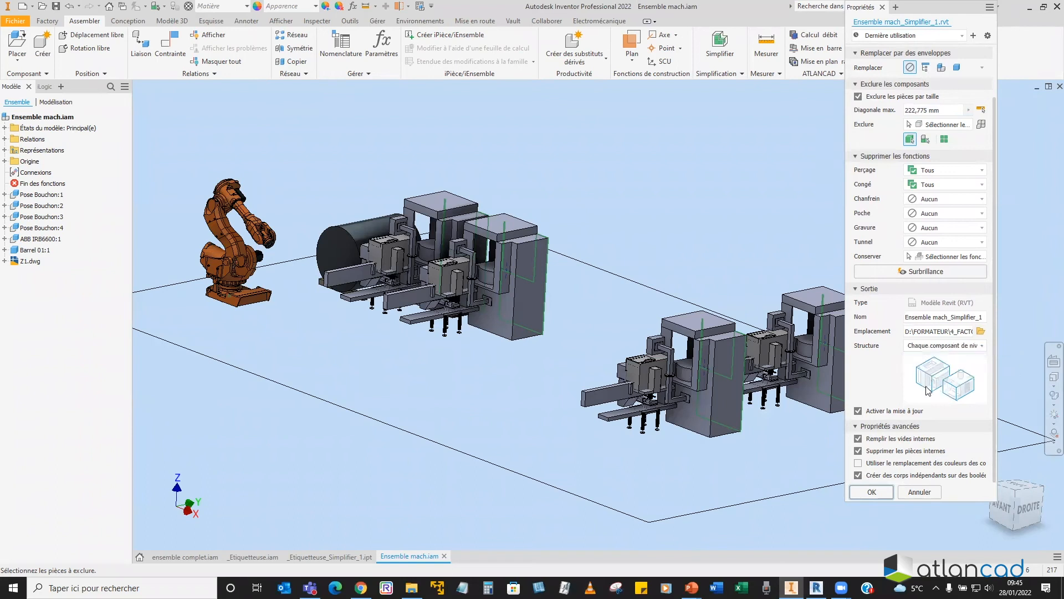
Step: Turn off filling internal voids and removing internal parts, and export the assembly as Ensemble mach_Simplifier_1.rvt
left_click(859, 440)
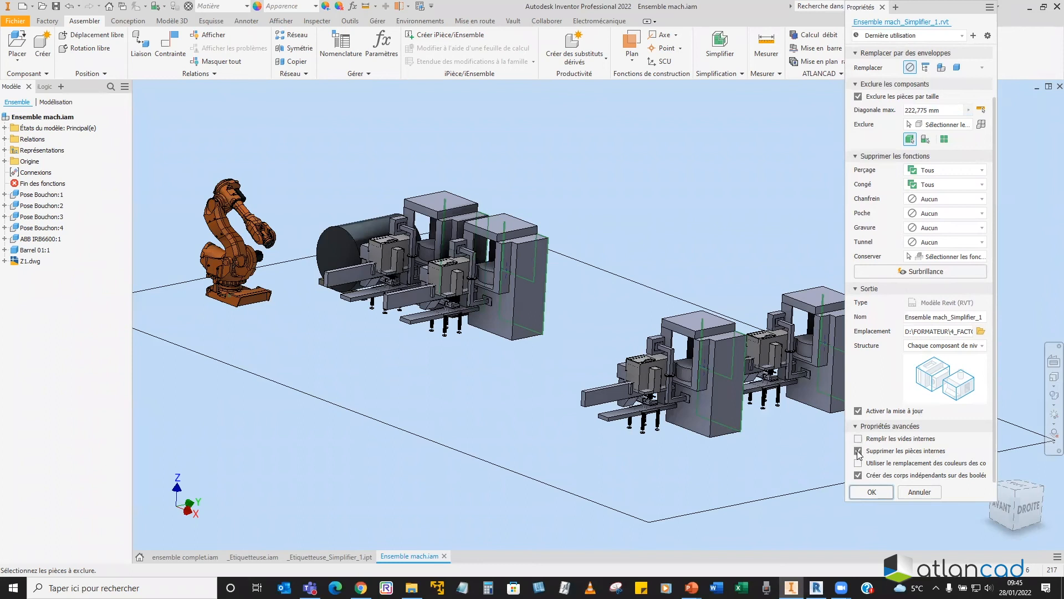
left_click(872, 491)
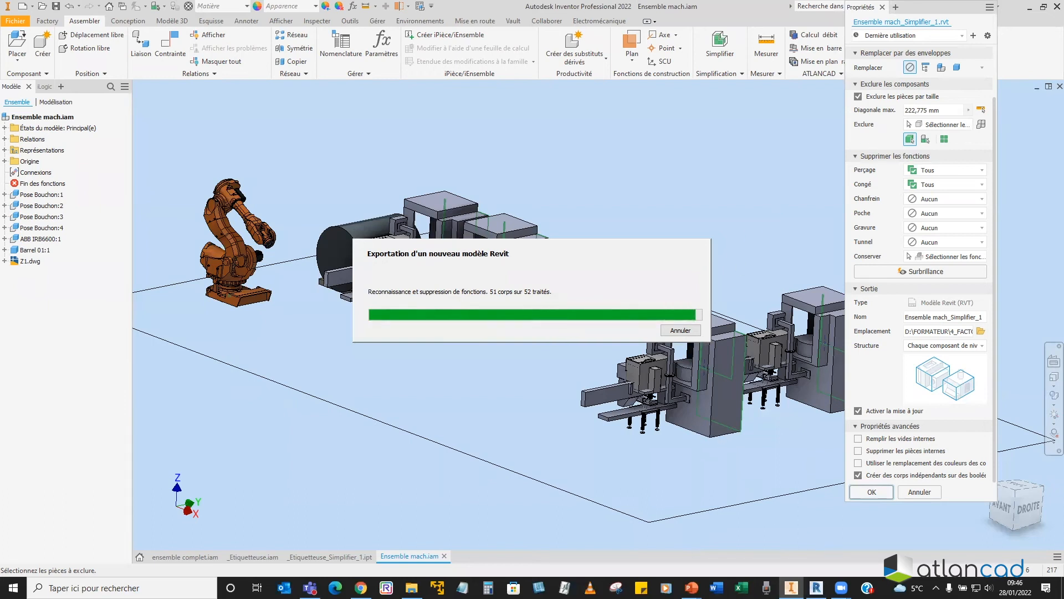
mouse_move(816, 587)
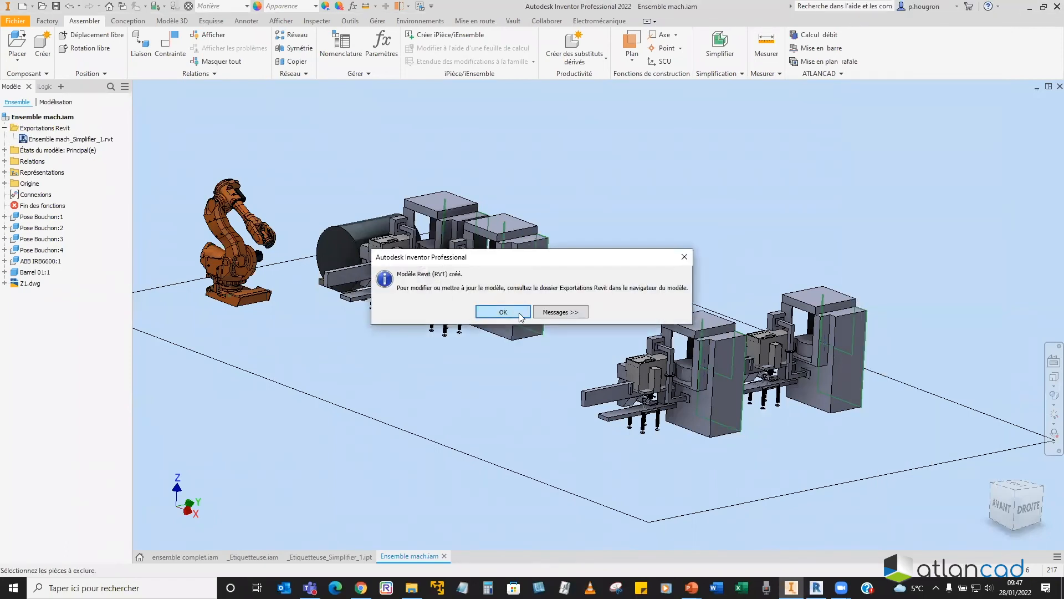
left_click(500, 311)
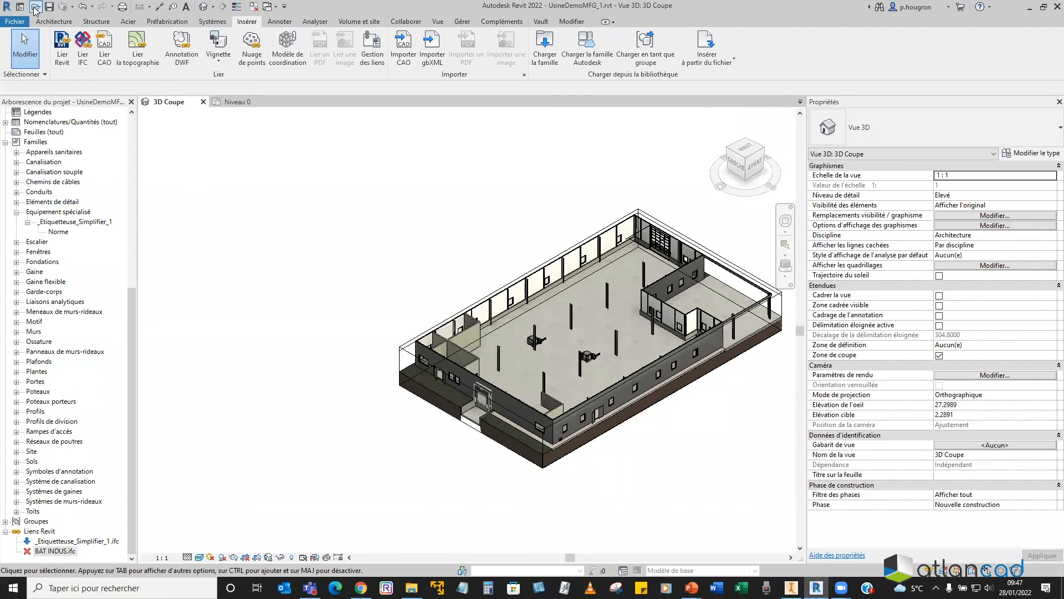
Step: Switch to Revit and open the project Ensemble mach_Simplifier_1.rvt, expanding its views in the project browser
left_click(35, 10)
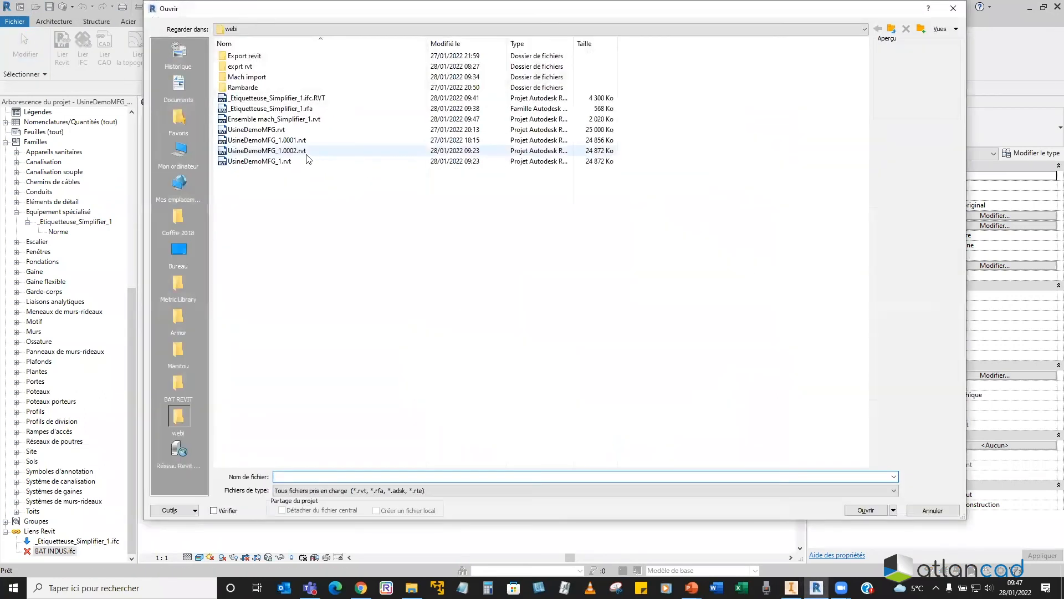
left_click(281, 119)
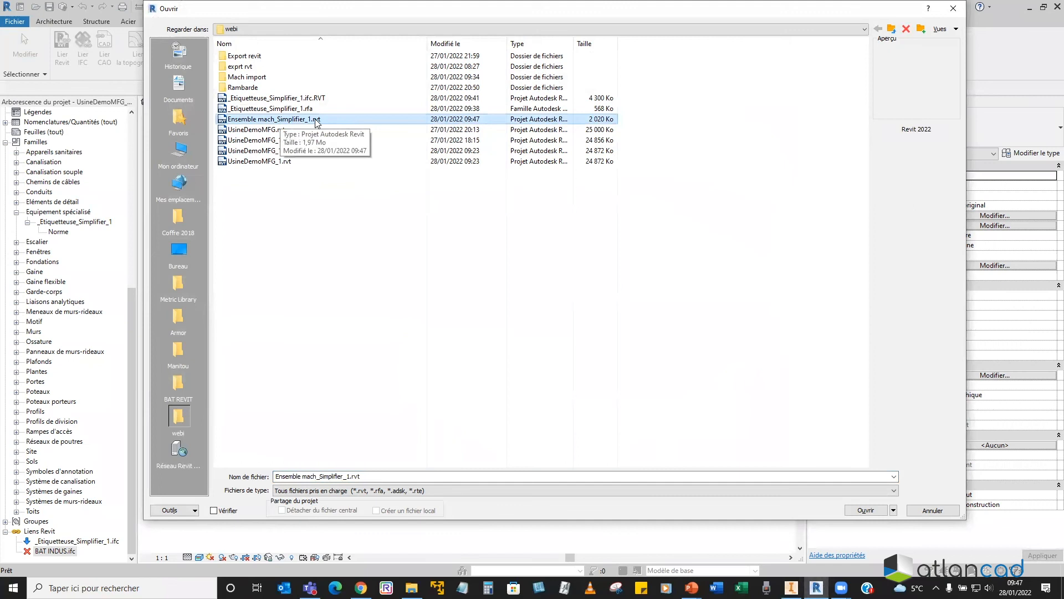
left_click(862, 511)
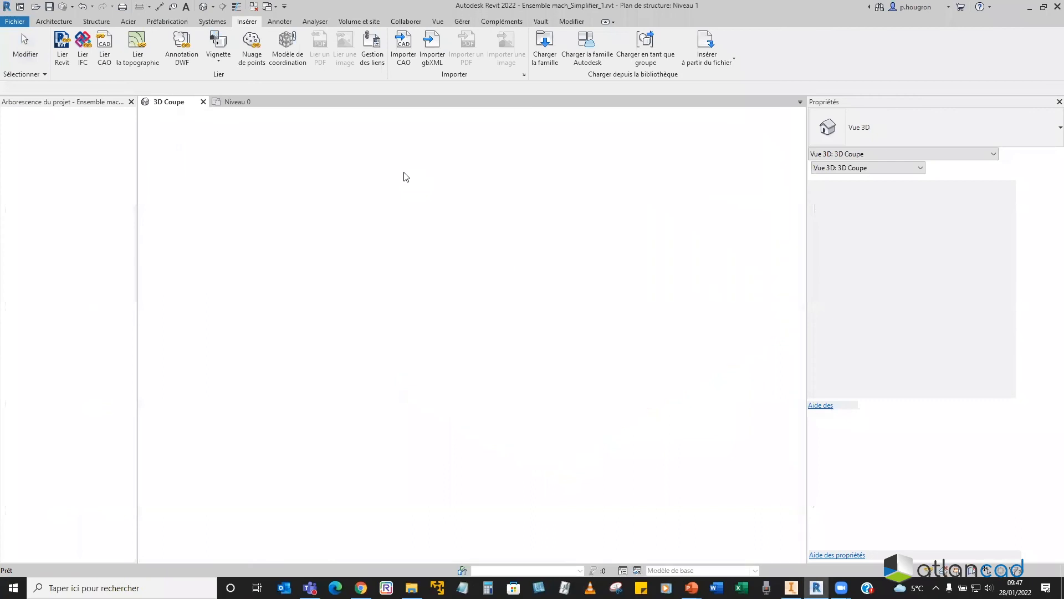
scroll(426, 326, "down", 1)
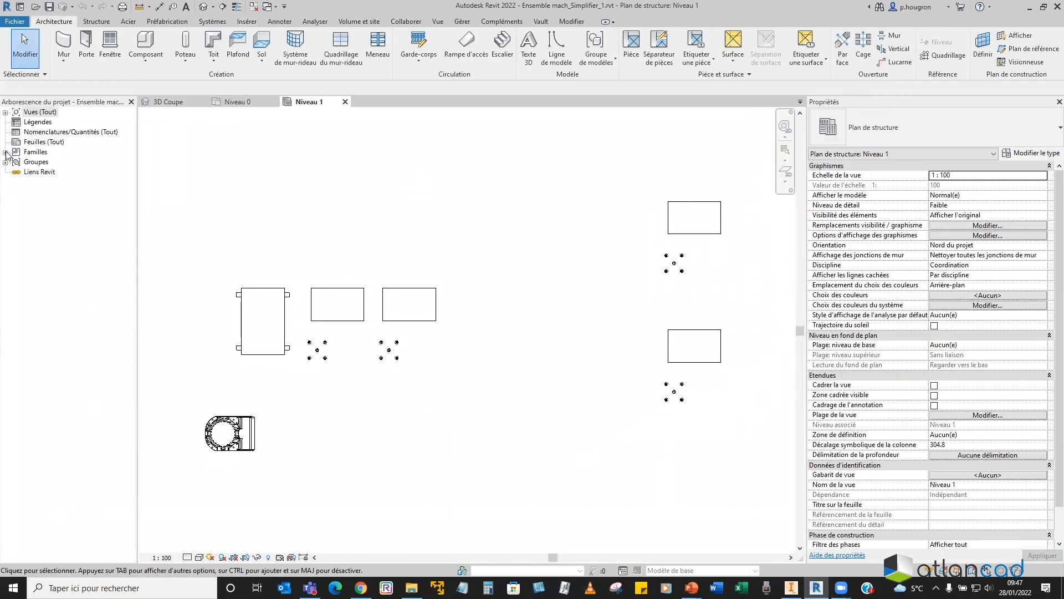
left_click(7, 113)
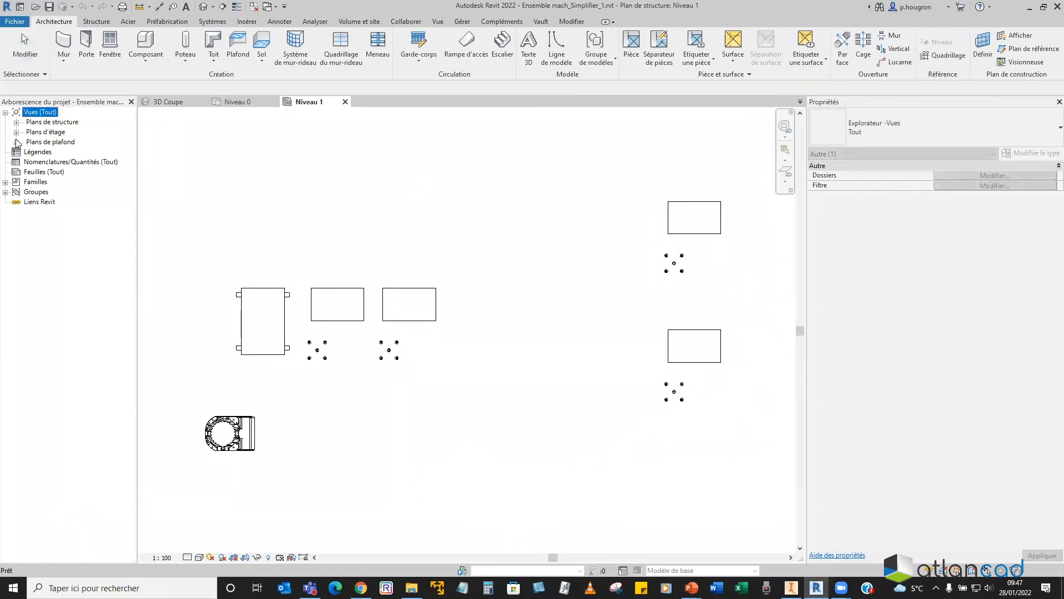
Step: Open the default 3D view of the machine project and examine the exported robot, barrel and capping machines
left_click(203, 6)
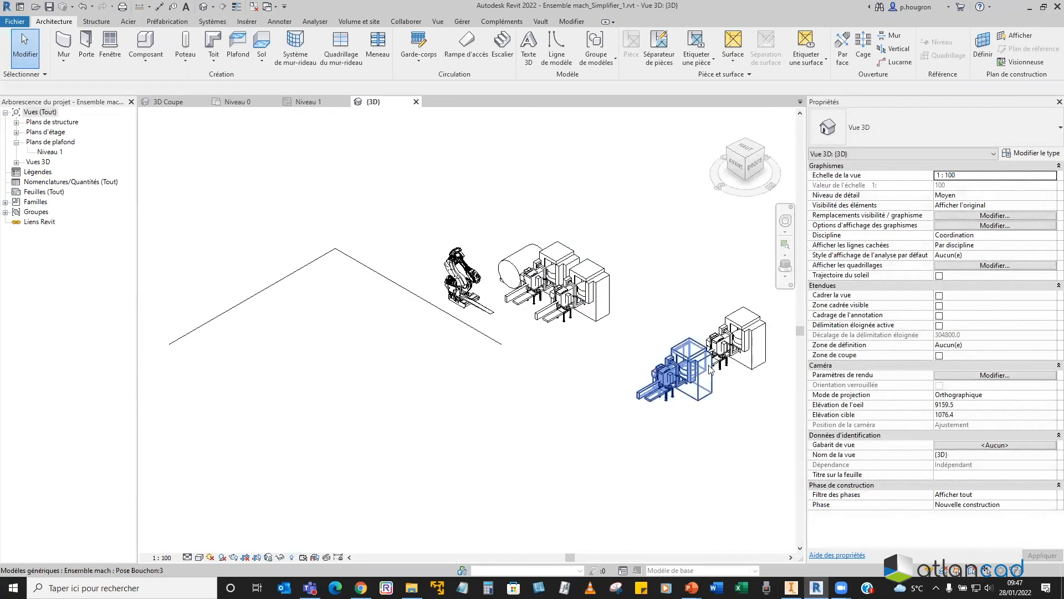
scroll(693, 365, "down", 2)
scroll(709, 365, "up", 3)
scroll(709, 366, "up", 4)
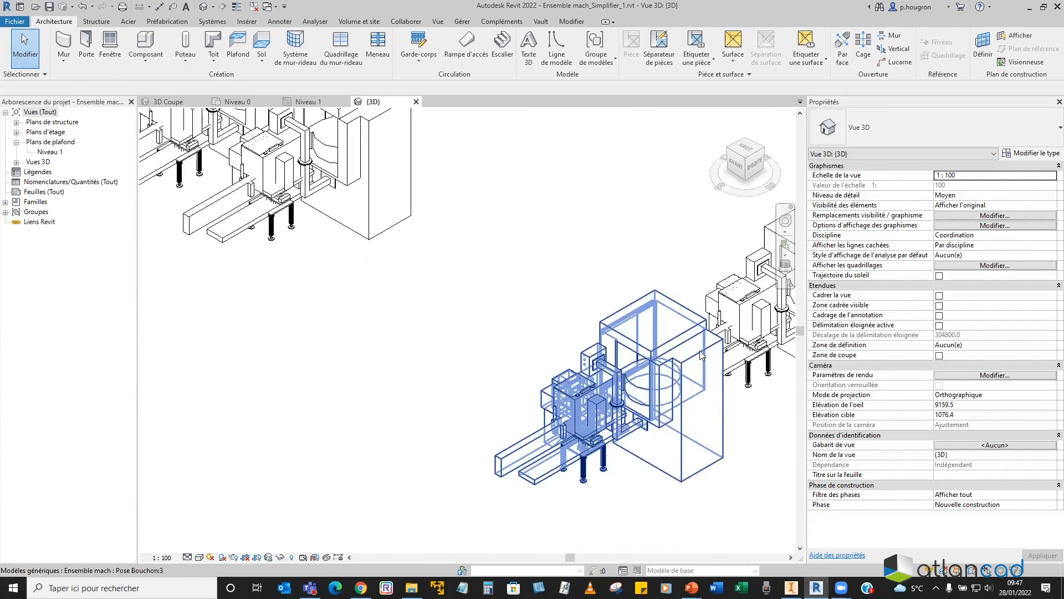
scroll(715, 338, "down", 5)
scroll(485, 284, "up", 1)
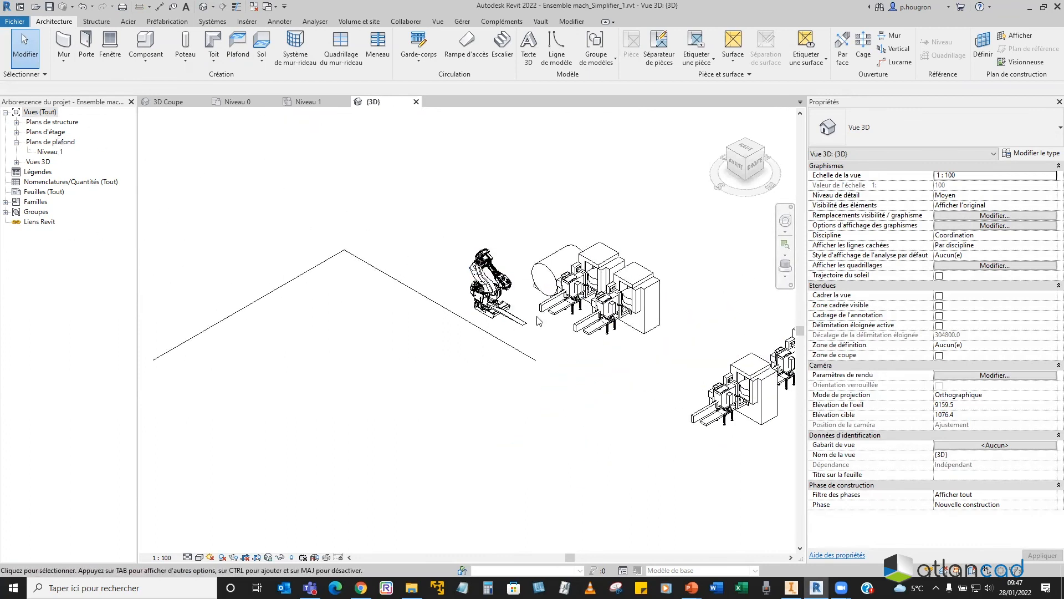
middle_click_drag(594, 244, 488, 267)
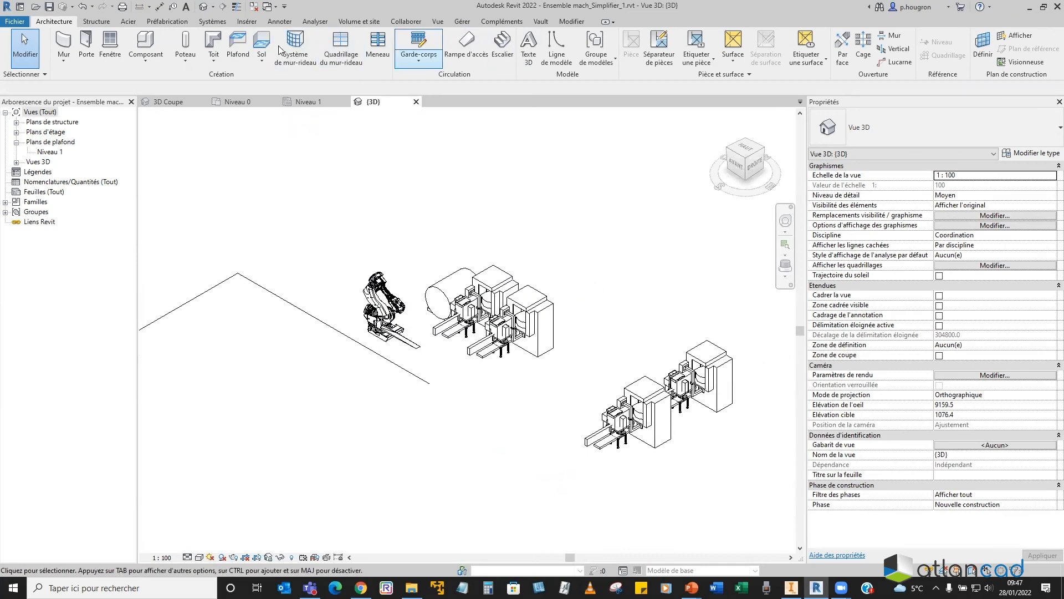
Step: Return to the 3D Coupe view of the factory project UsineDemoMFG_1.rvt
left_click(250, 23)
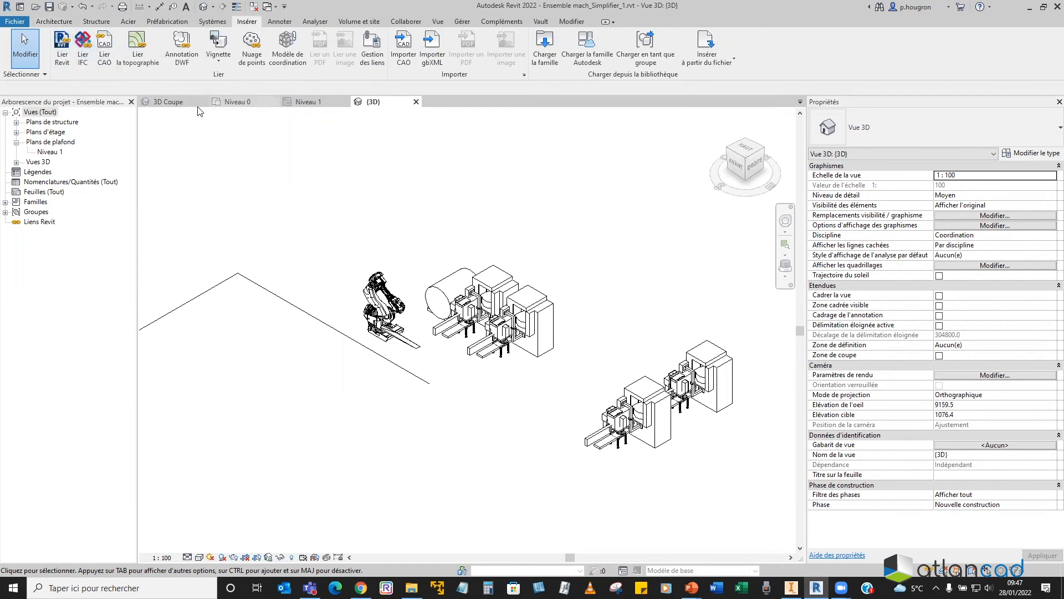
left_click(299, 102)
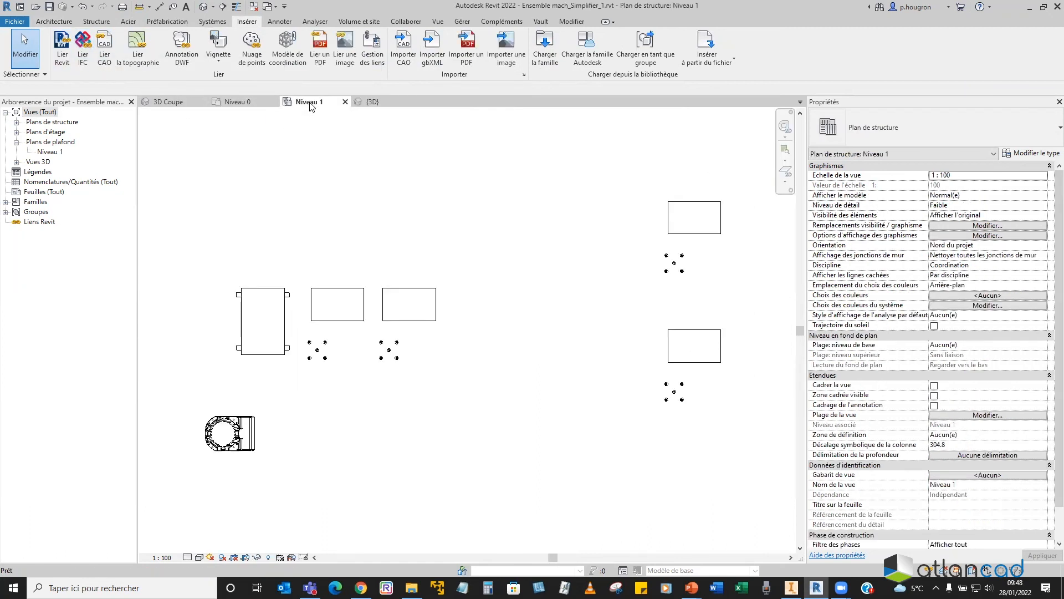
left_click(256, 104)
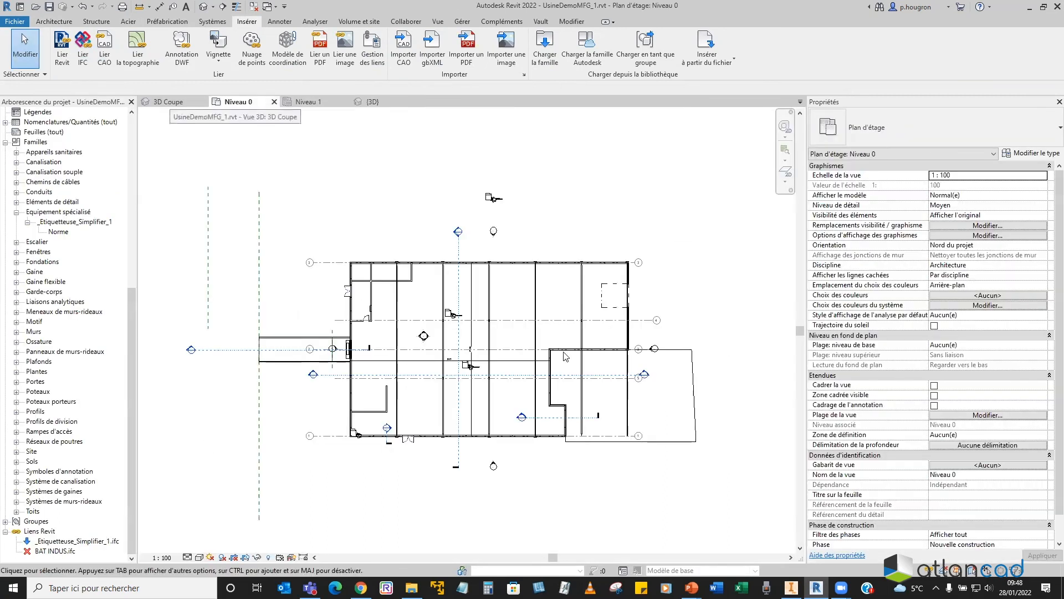
left_click(204, 6)
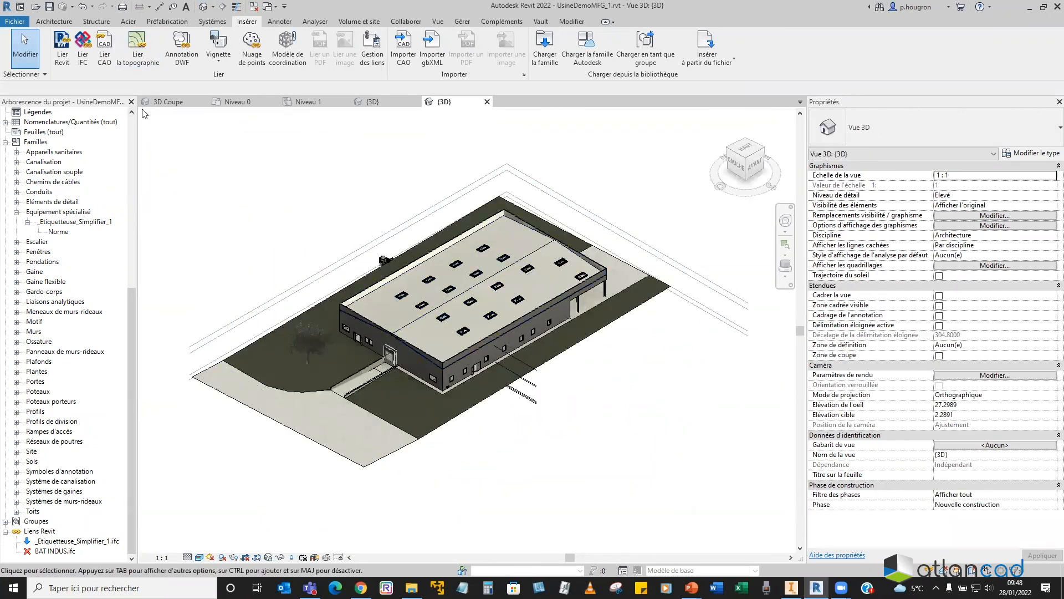
left_click(213, 7)
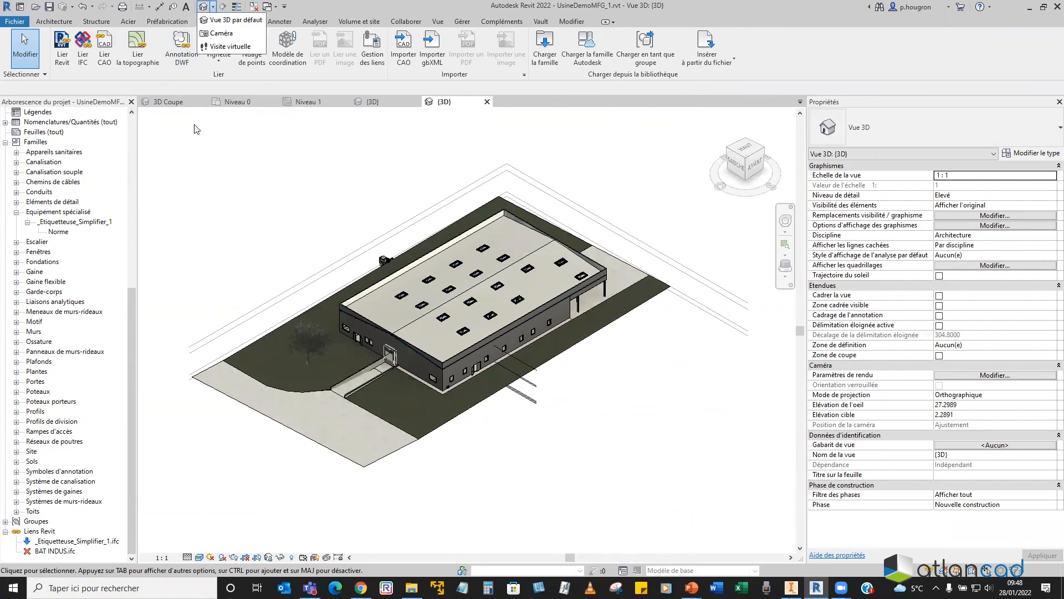
left_click(194, 154)
left_click(166, 102)
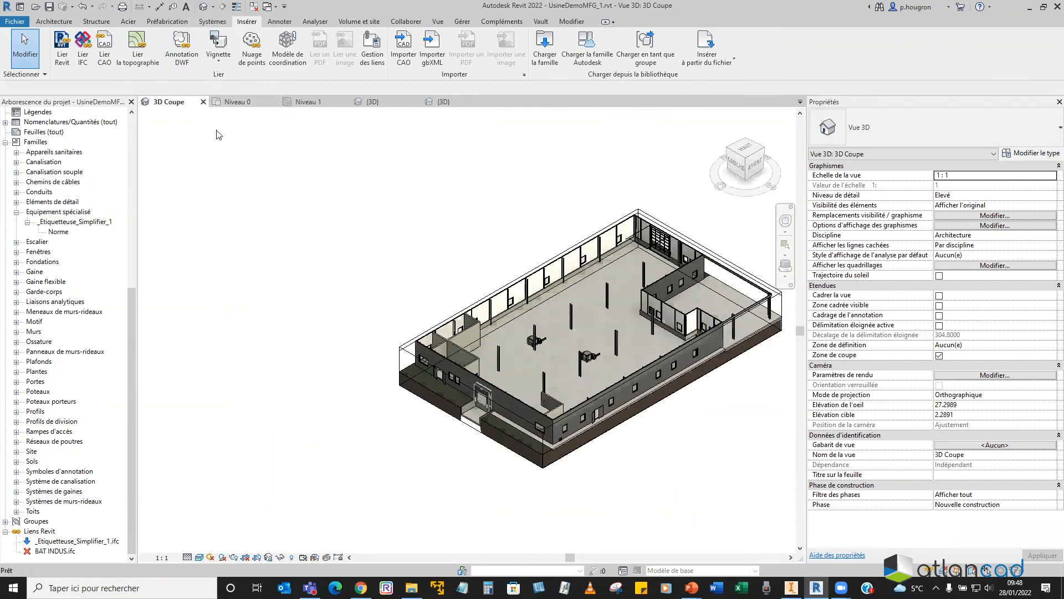
middle_click_drag(450, 320, 493, 332)
scroll(493, 331, "up", 1)
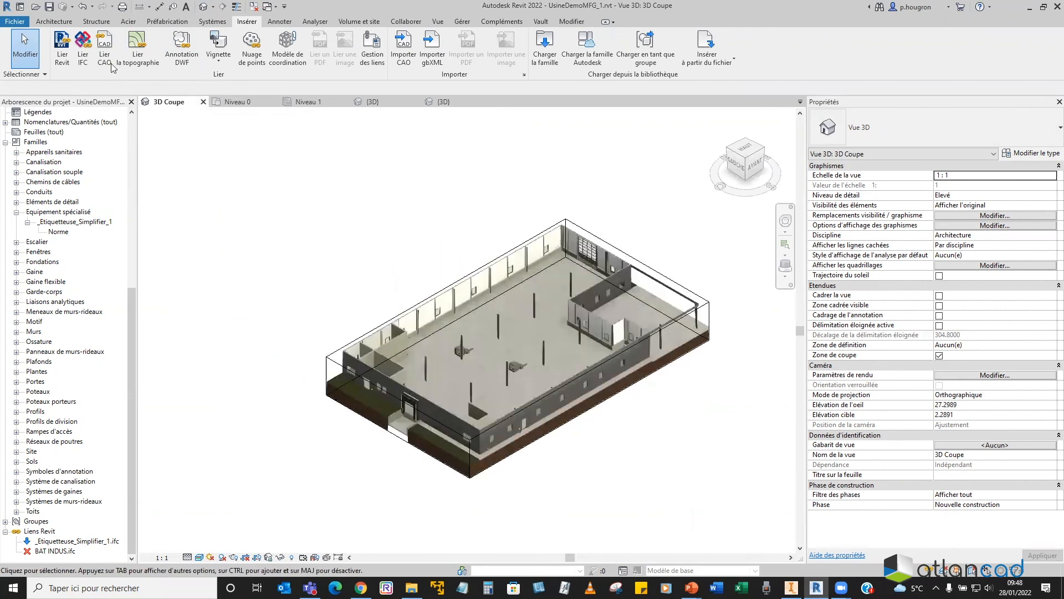
Step: Try to link Ensemble mach_Simplifier_1.rvt into the factory project while the machine project is still open
left_click(63, 53)
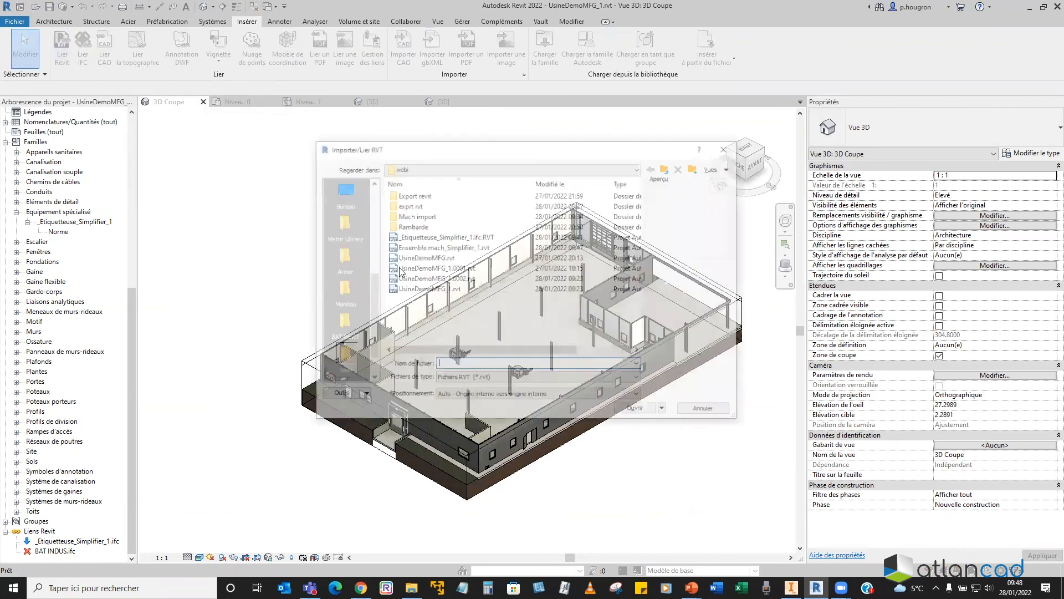
double_click(426, 247)
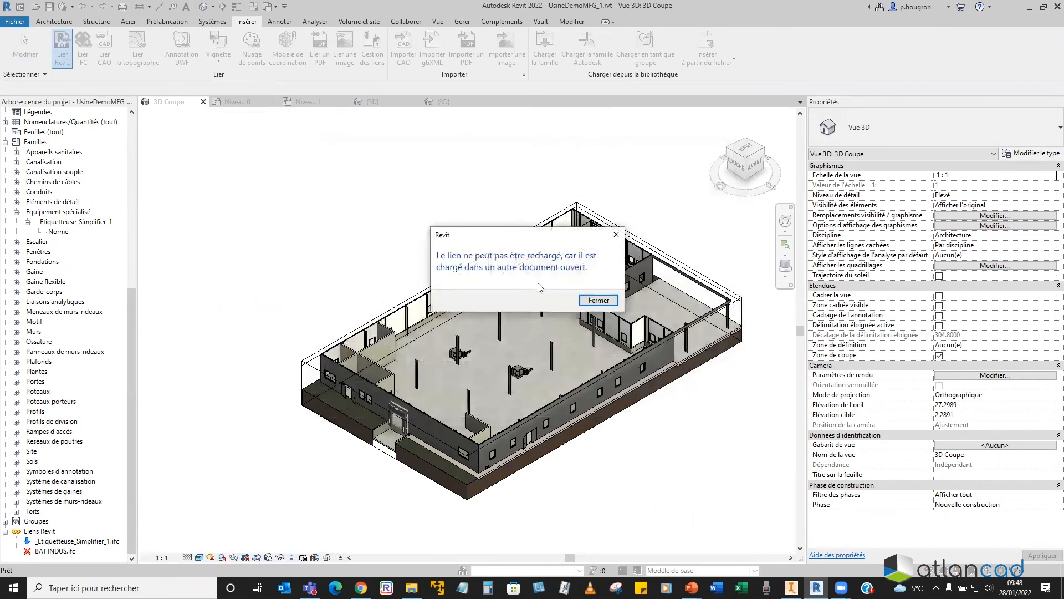
left_click(616, 235)
Step: Close the Ensemble mach_Simplifier_1.rvt project by closing its 3D and Niveau 1 views
left_click(372, 103)
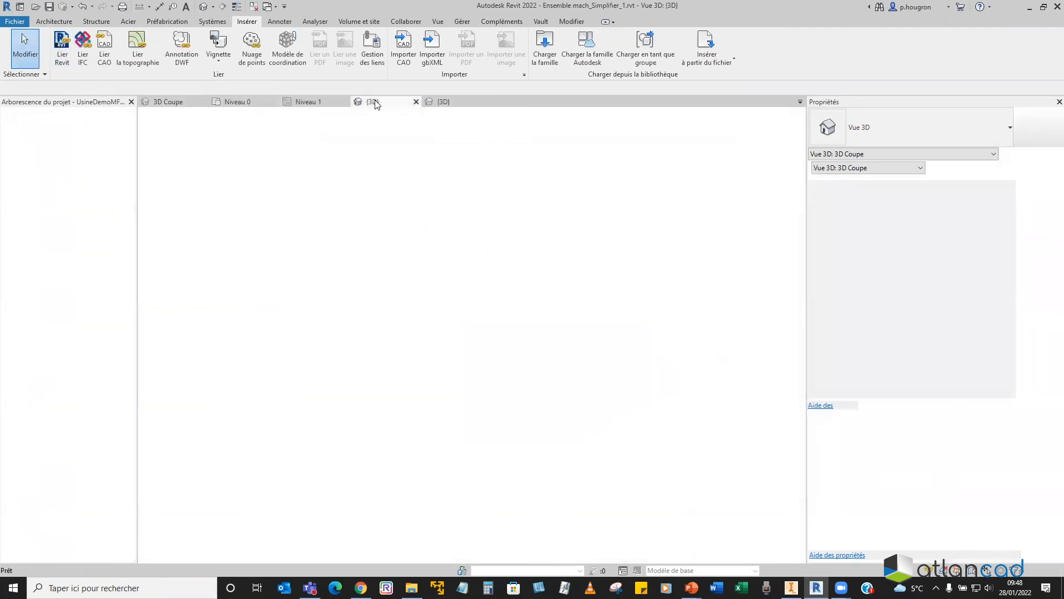
left_click(416, 101)
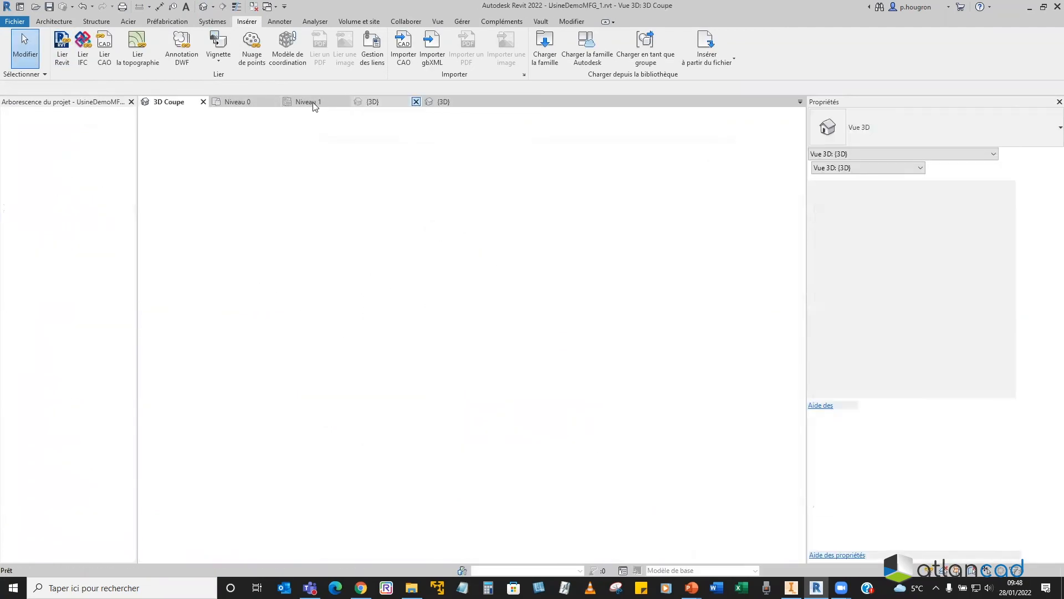
left_click(350, 105)
left_click(345, 101)
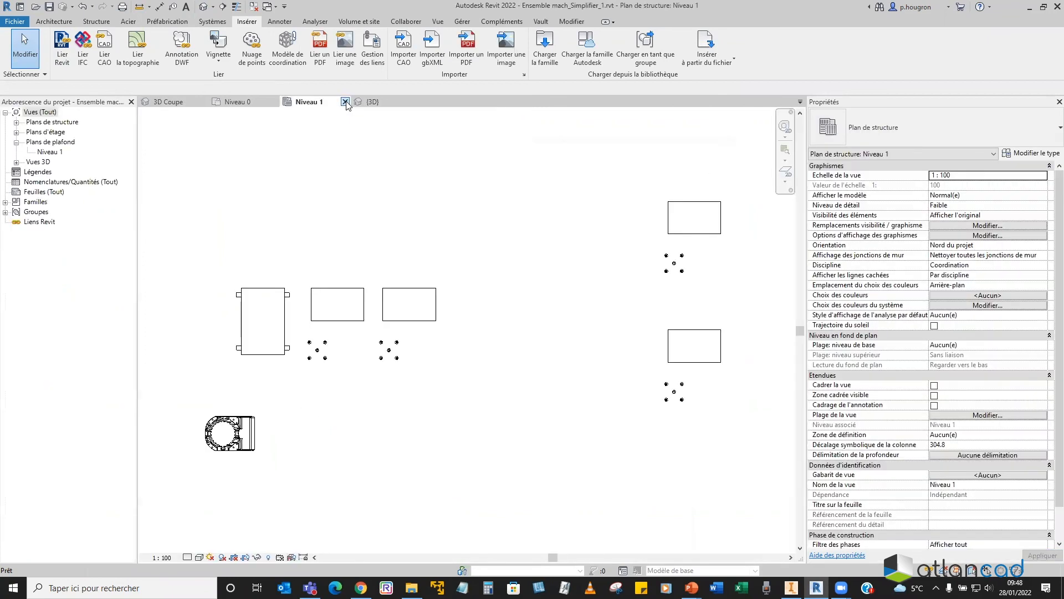
left_click(542, 297)
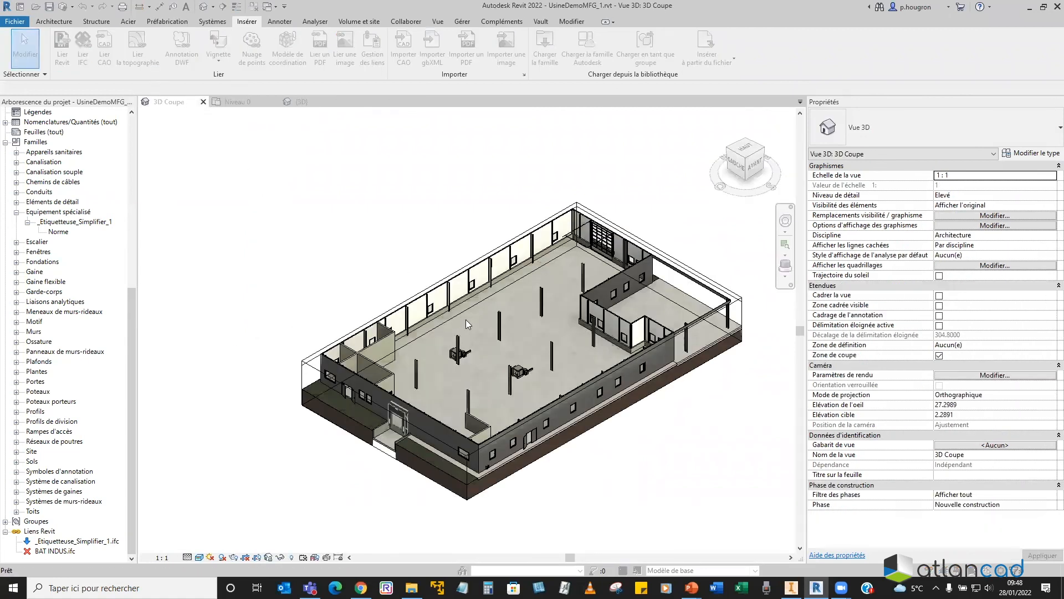
Step: Link Ensemble mach_Simplifier_1.rvt into the factory's 3D Coupe view, positioned Auto - Origine interne vers origine interne
left_click(438, 248)
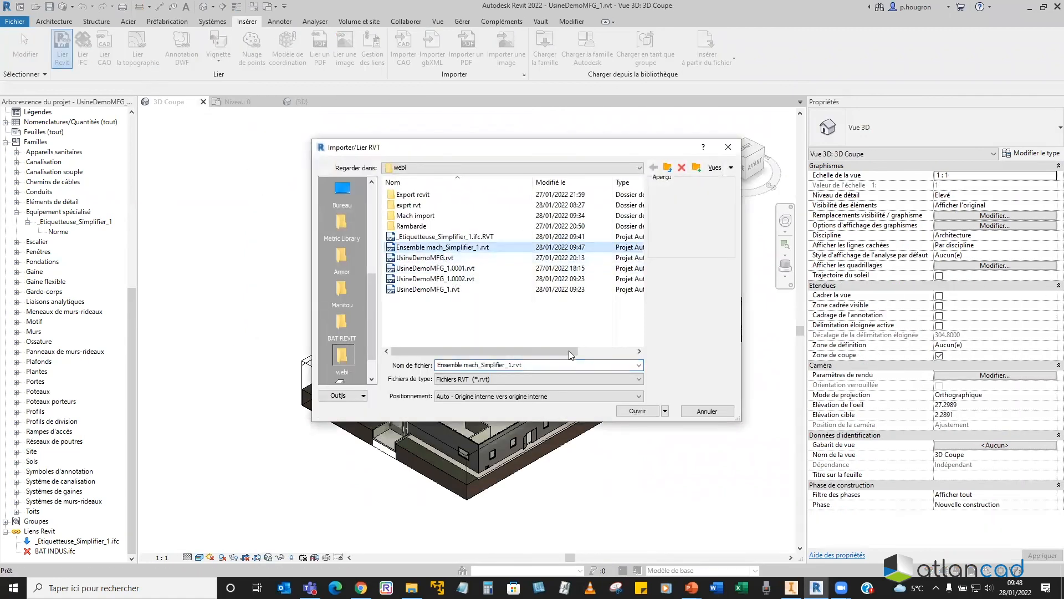
left_click(637, 413)
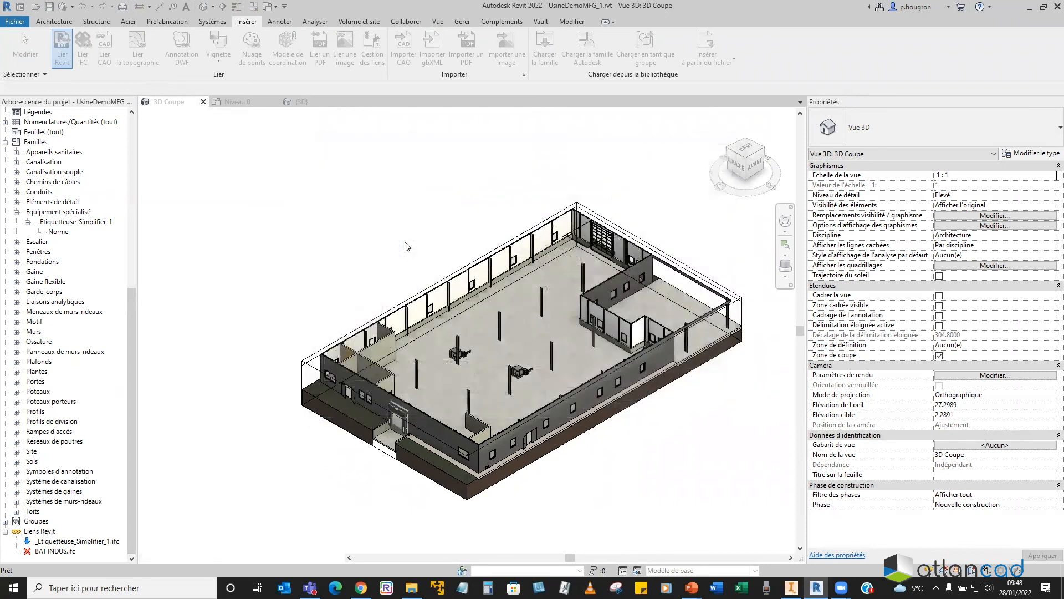
scroll(498, 422, "down", 3)
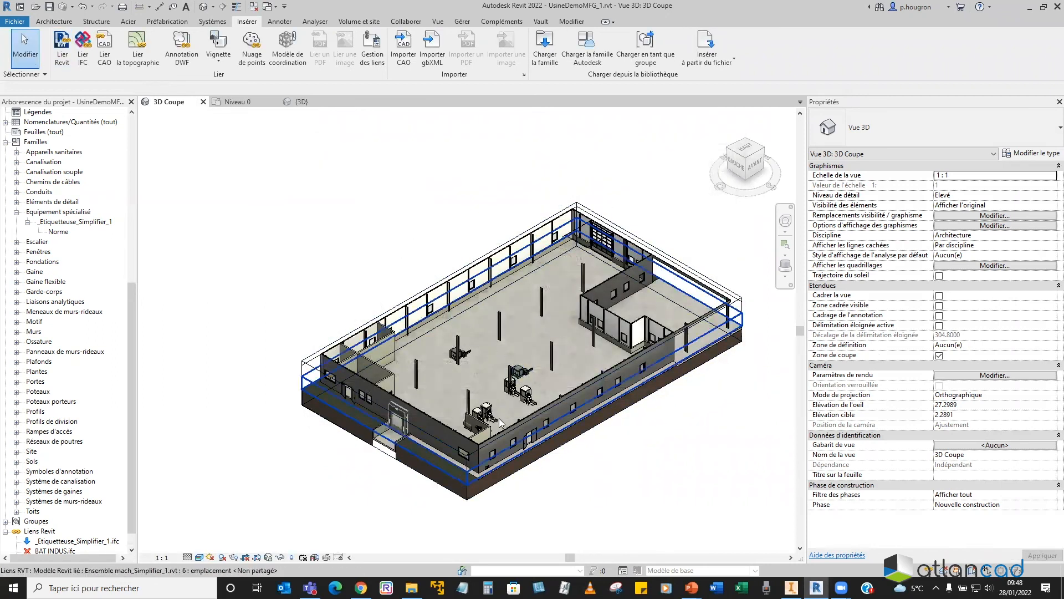
Step: Move the linked Ensemble mach model across the factory floor, clear of the column and the corner room's walls
scroll(498, 422, "up", 5)
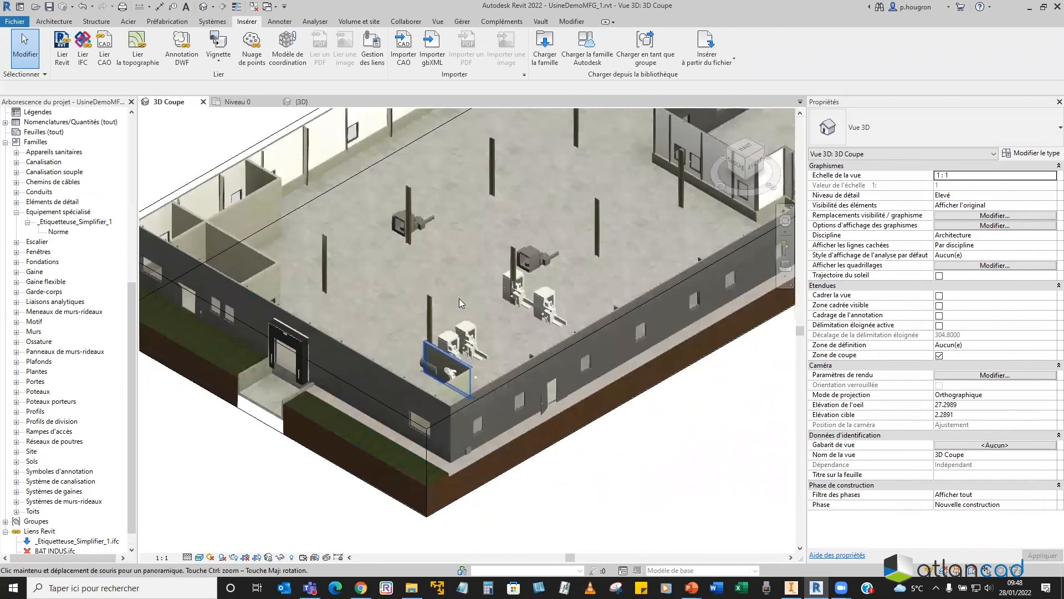
scroll(438, 311, "down", 1)
middle_click_drag(438, 321, 364, 384)
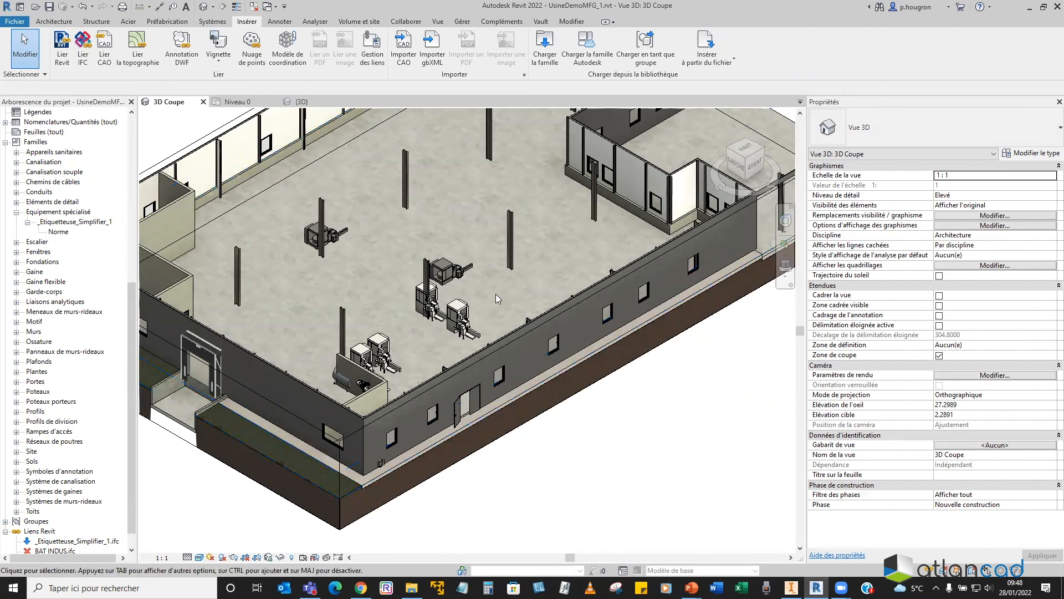
scroll(460, 332, "down", 4)
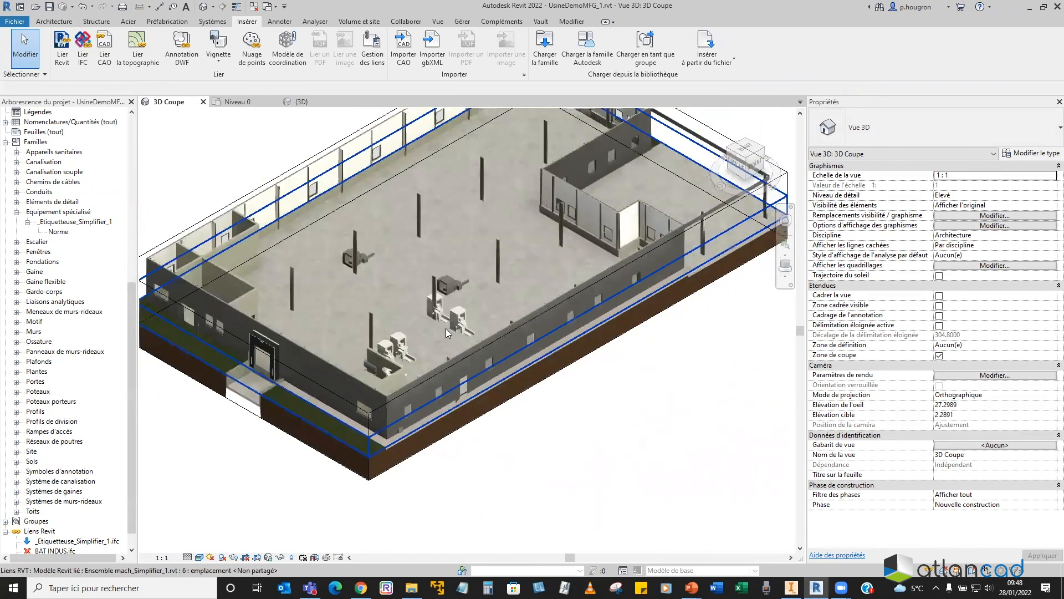
scroll(449, 327, "up", 5)
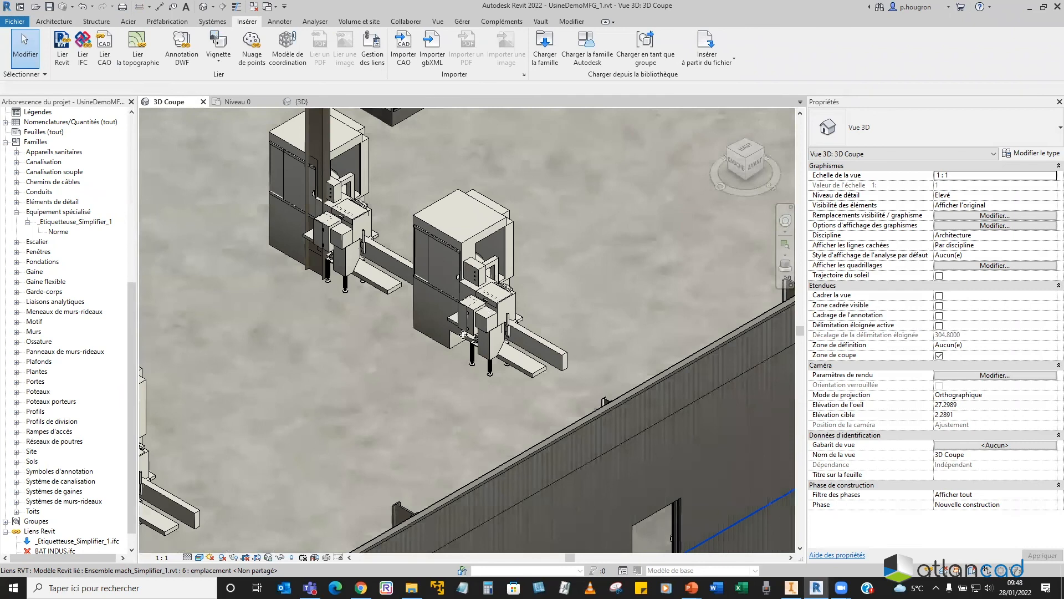
scroll(463, 334, "down", 2)
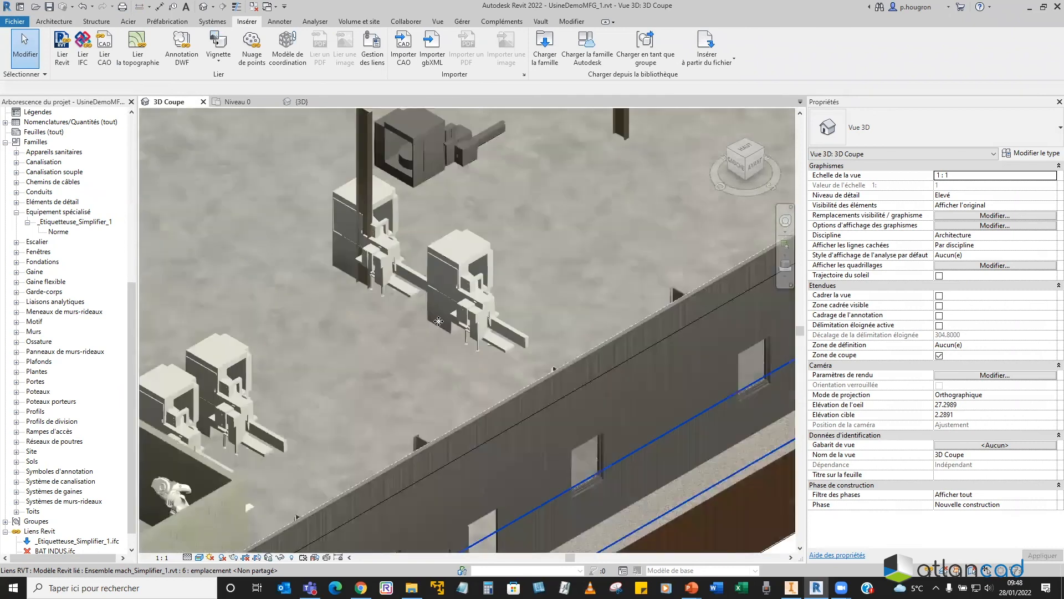
left_click(444, 315)
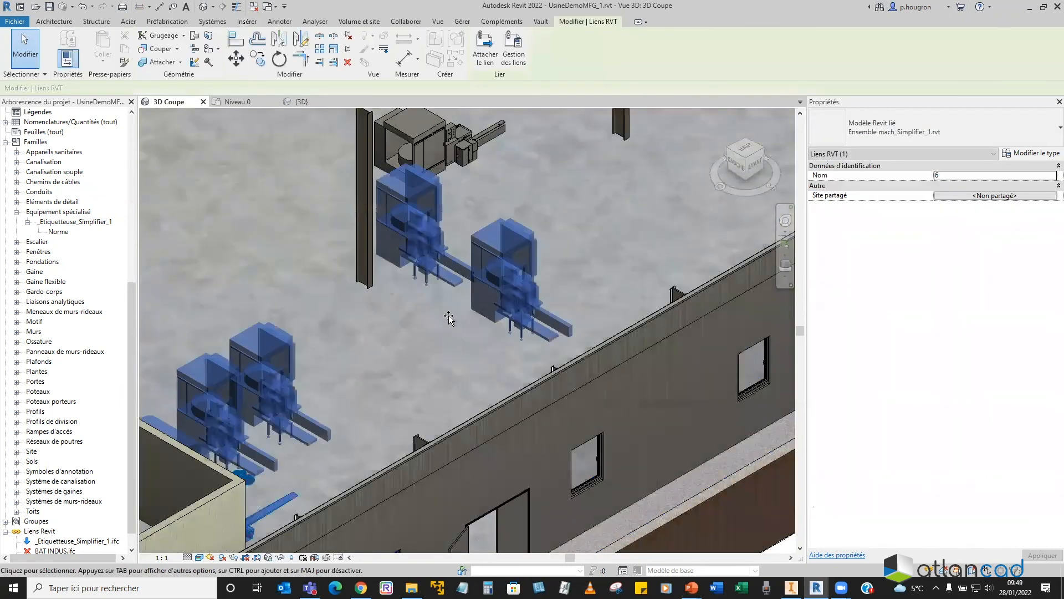
scroll(449, 317, "down", 2)
left_click_drag(370, 323, 433, 344)
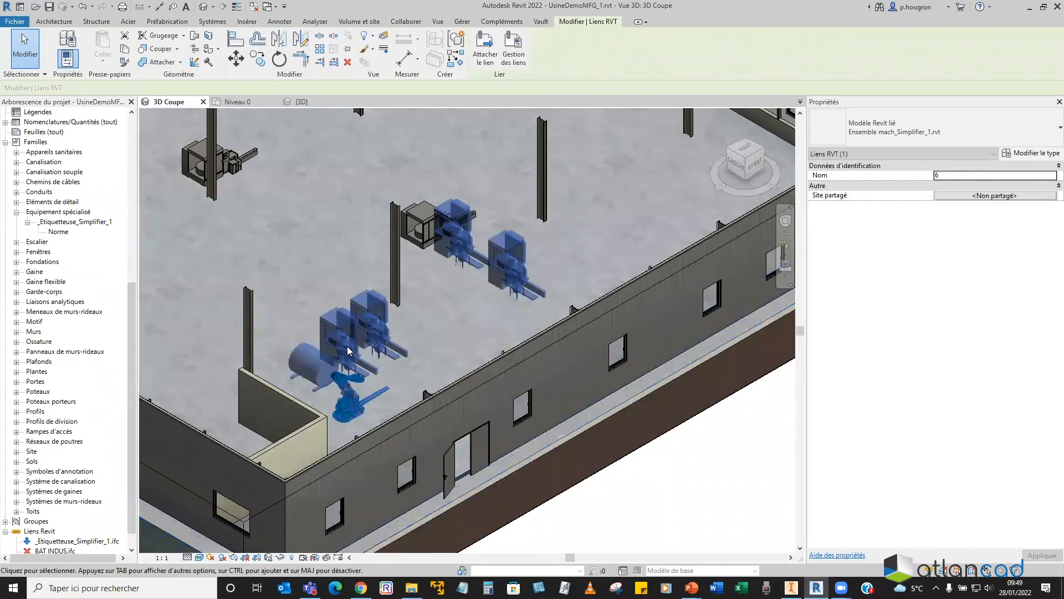
key("Escape")
scroll(348, 343, "up", 1)
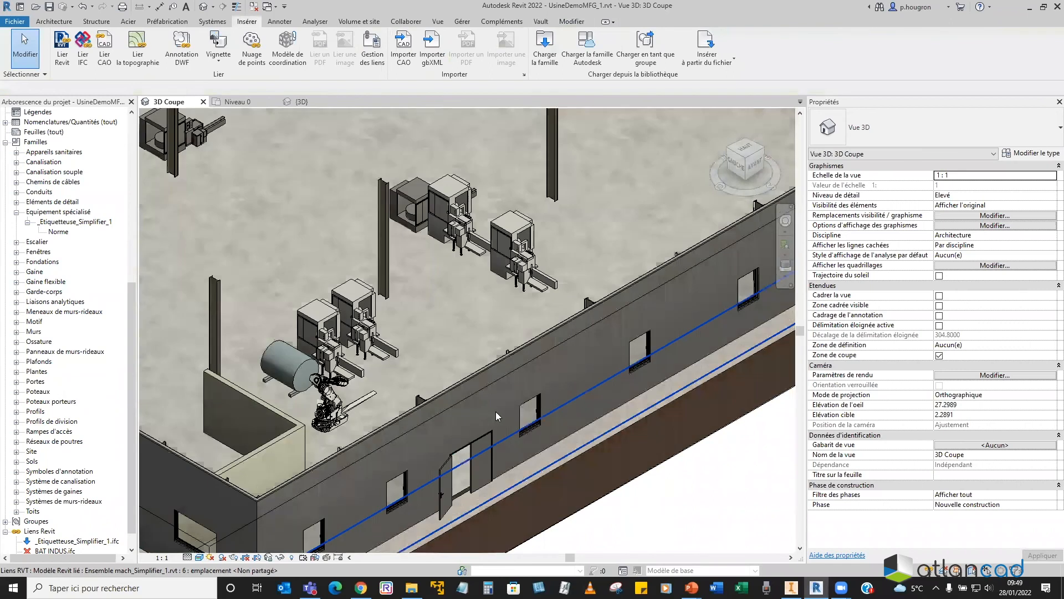
scroll(349, 335, "down", 4)
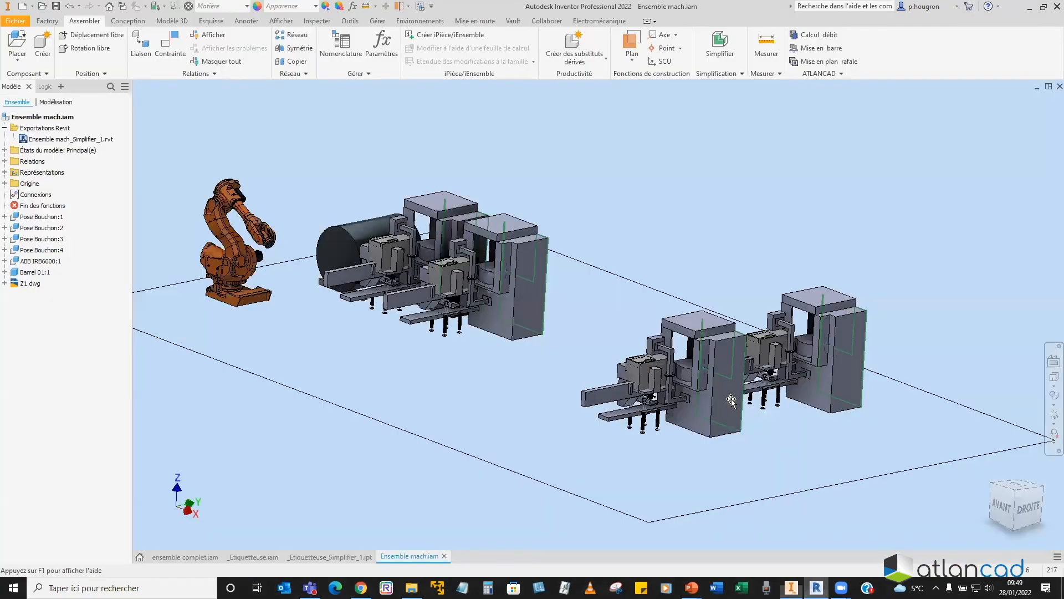
Step: Switch to the PowerPoint presentation and go back to the slide listing the presentation's objectives
key("alt+Tab")
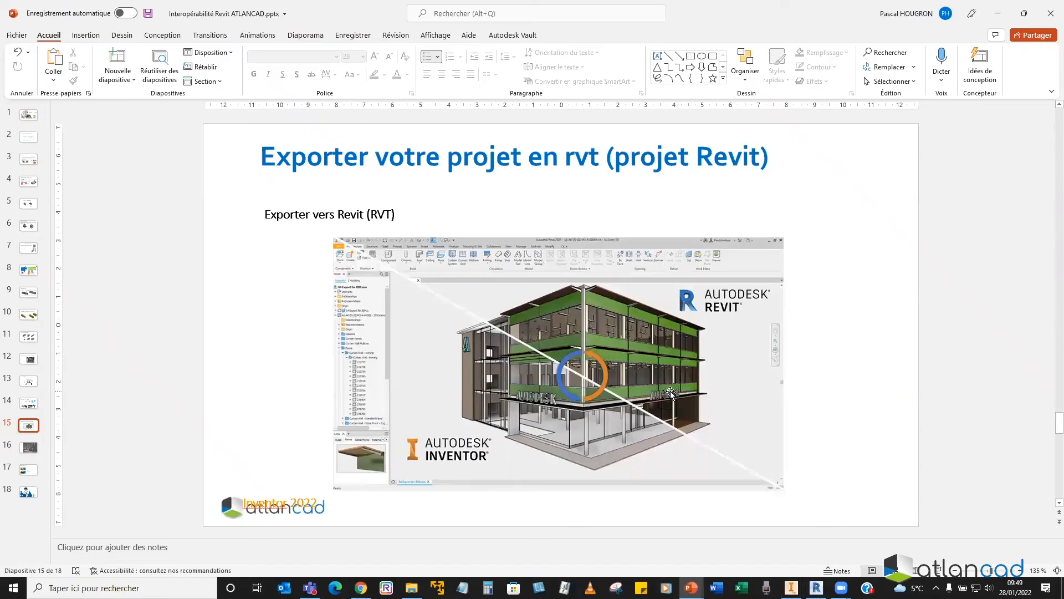
scroll(549, 302, "up", 14)
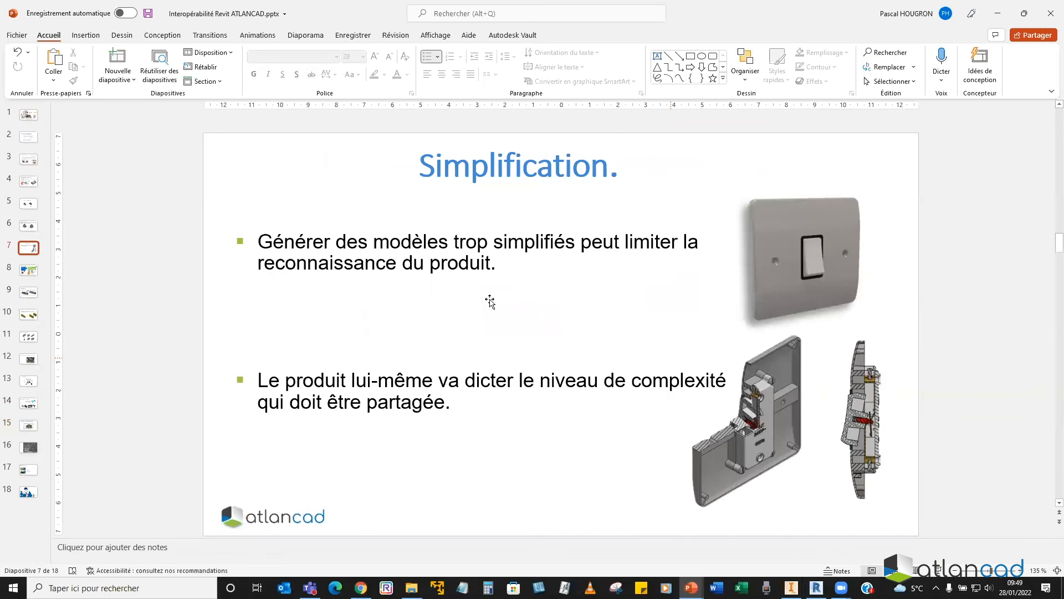
scroll(490, 299, "down", 1)
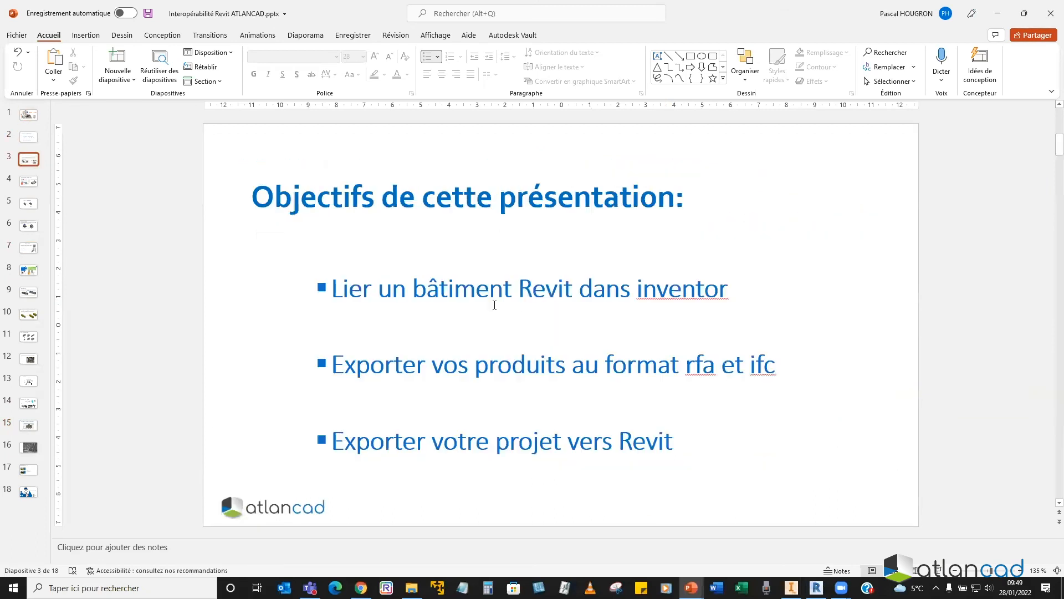